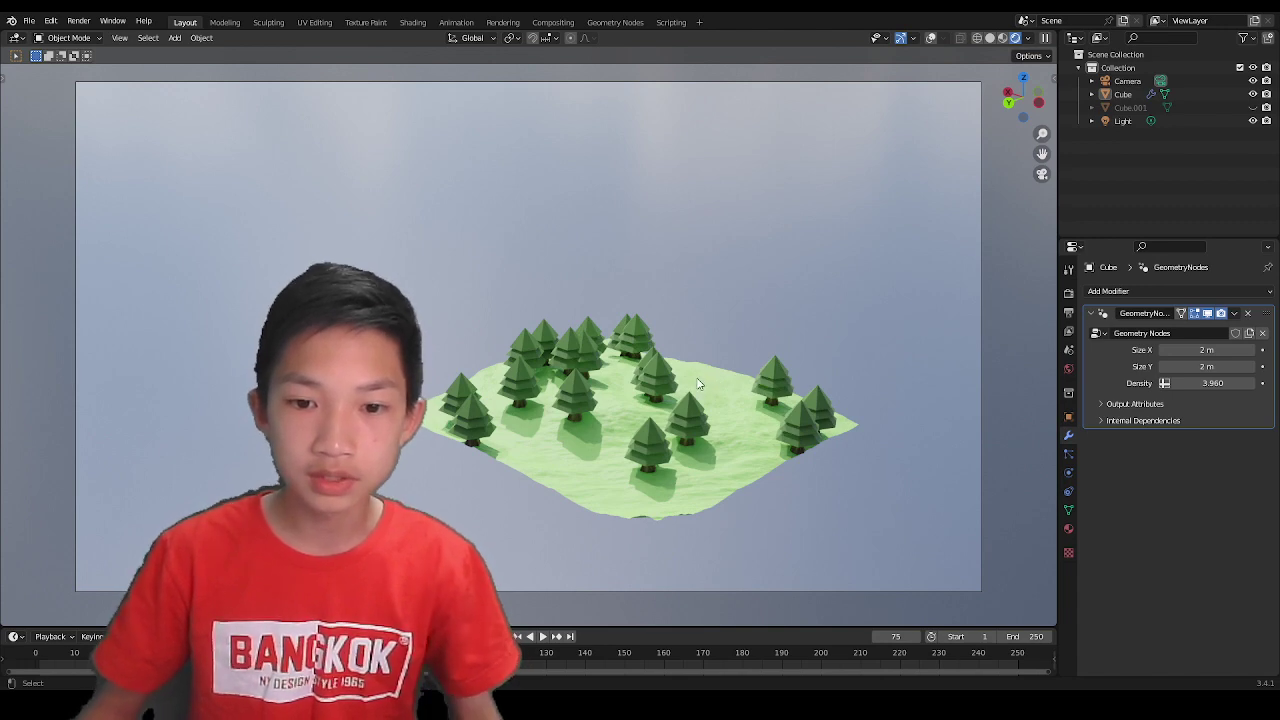
# Step: Preview the finished forest in Material Preview shading with Size X 2.84 m, Size Y 3.11 m and Density 6.610
pyautogui.click(698, 382)
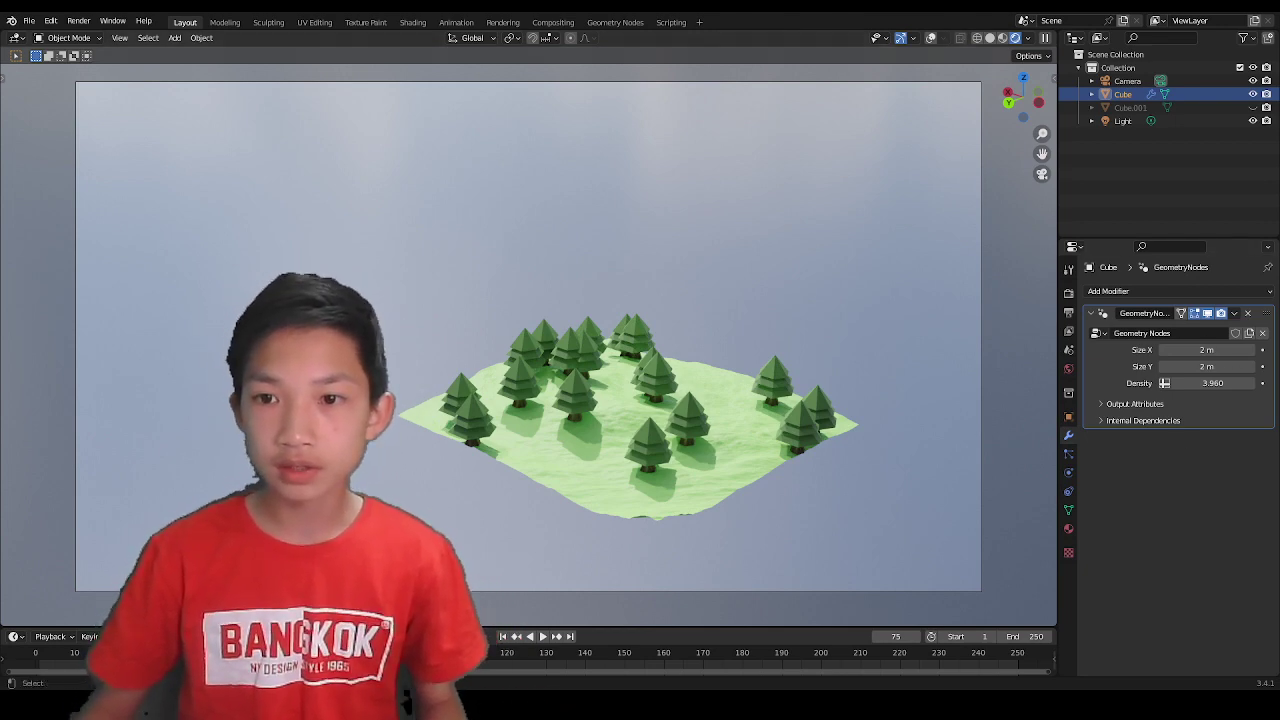
pyautogui.click(1003, 38)
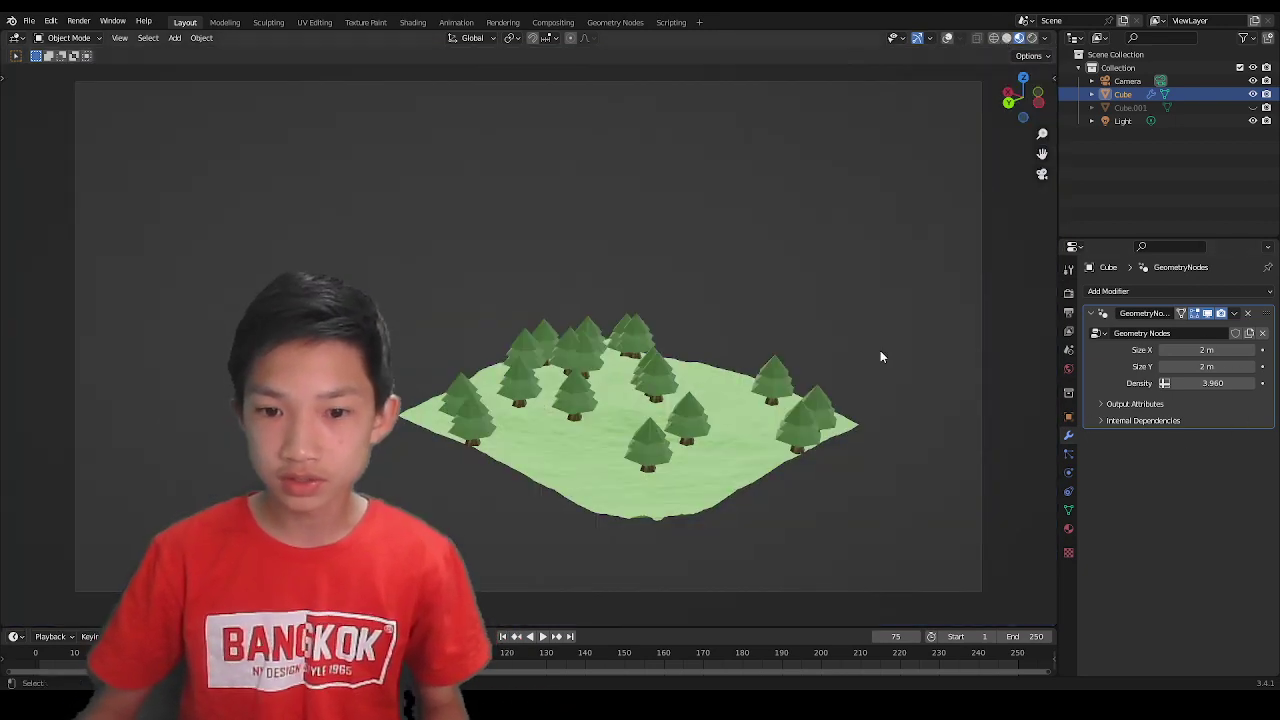
pyautogui.moveTo(880, 357); pyautogui.dragTo(826, 348, button='middle')
pyautogui.scroll(3, 826, 348)
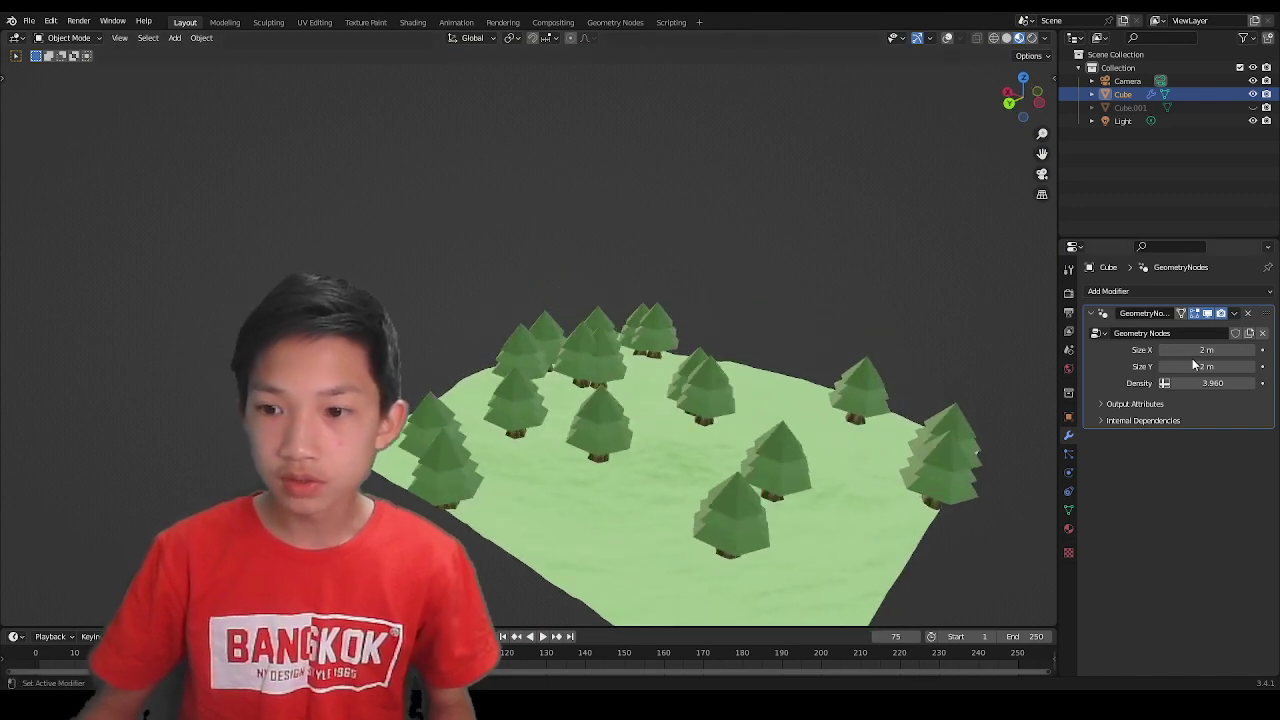
pyautogui.moveTo(1183, 350); pyautogui.dragTo(1250, 383)
pyautogui.scroll(-5, 868, 370)
pyautogui.click(760, 300)
pyautogui.moveTo(724, 293); pyautogui.dragTo(540, 600, button='middle')
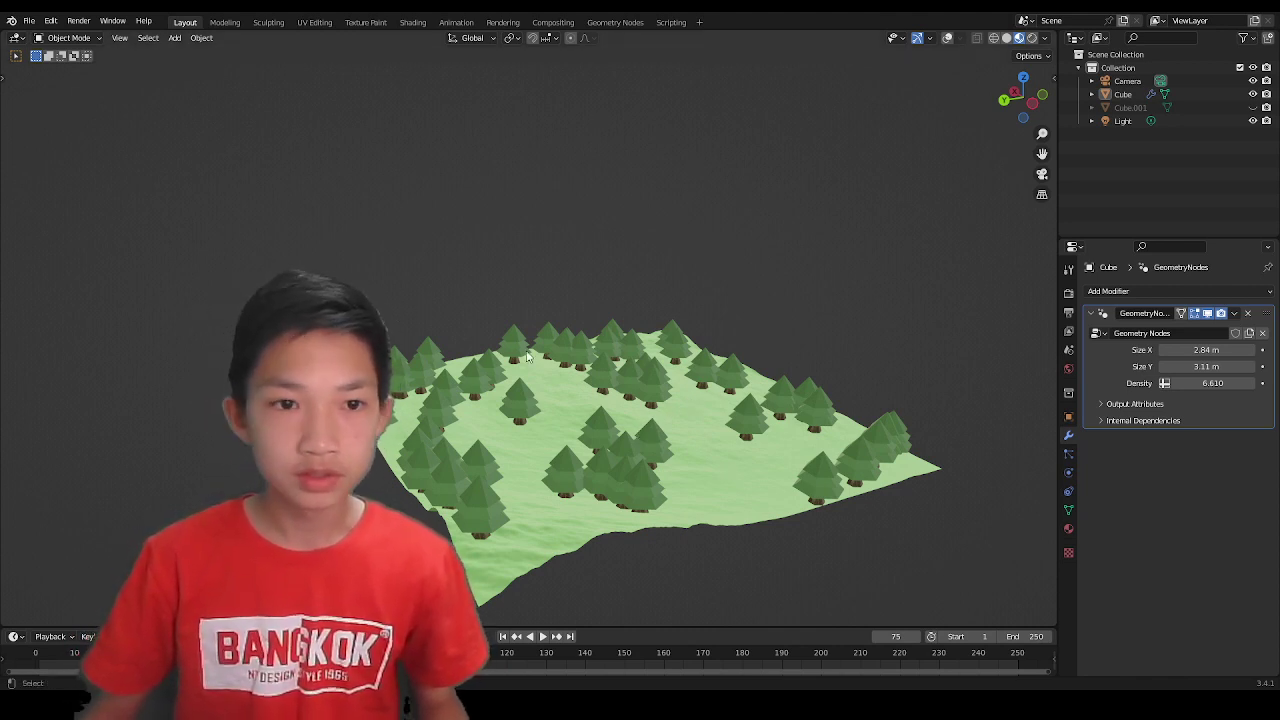
# Step: Start a new General file, discarding the unsaved changes to the forest scene
pyautogui.click(30, 20)
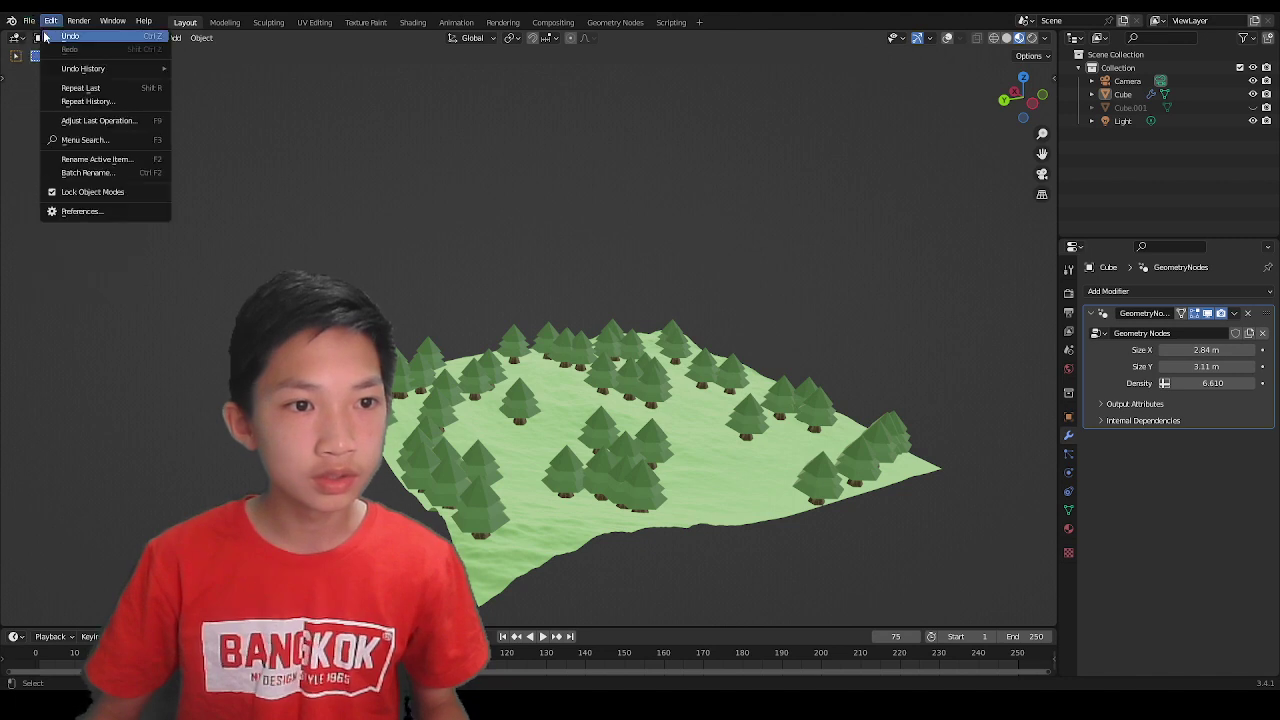
pyautogui.click(27, 24)
pyautogui.click(28, 22)
pyautogui.moveTo(27, 37)
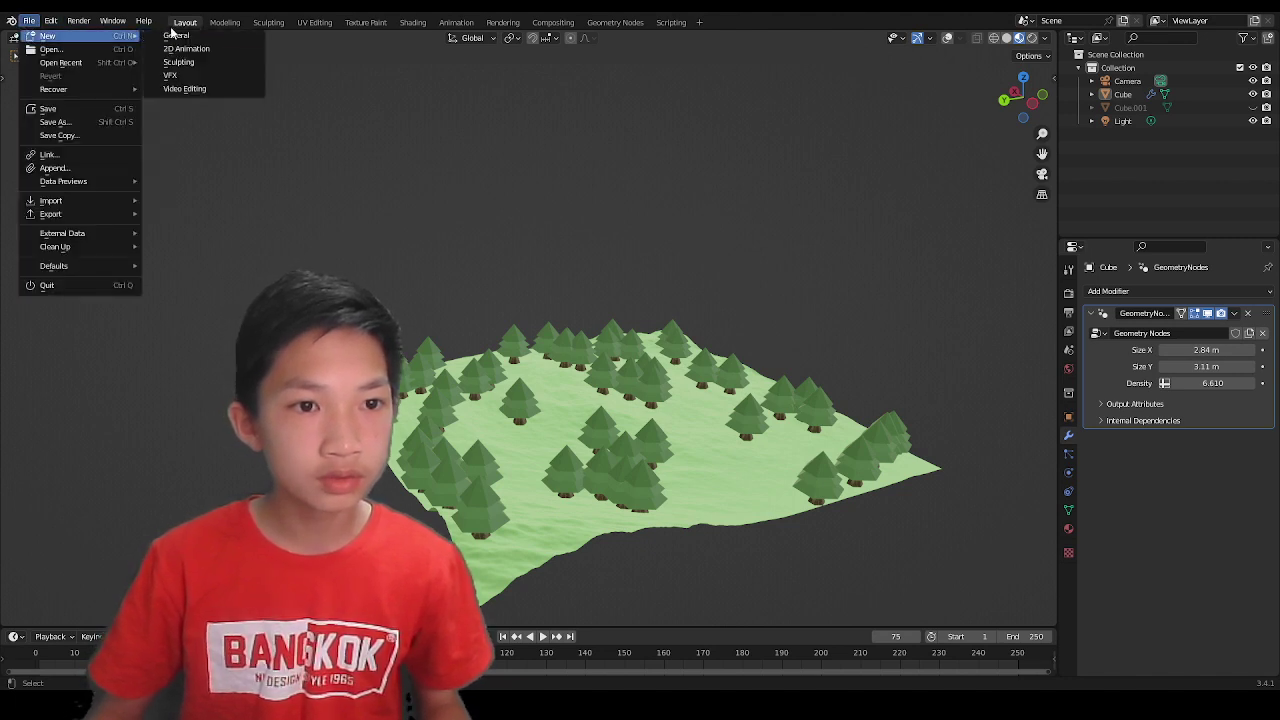
pyautogui.click(174, 35)
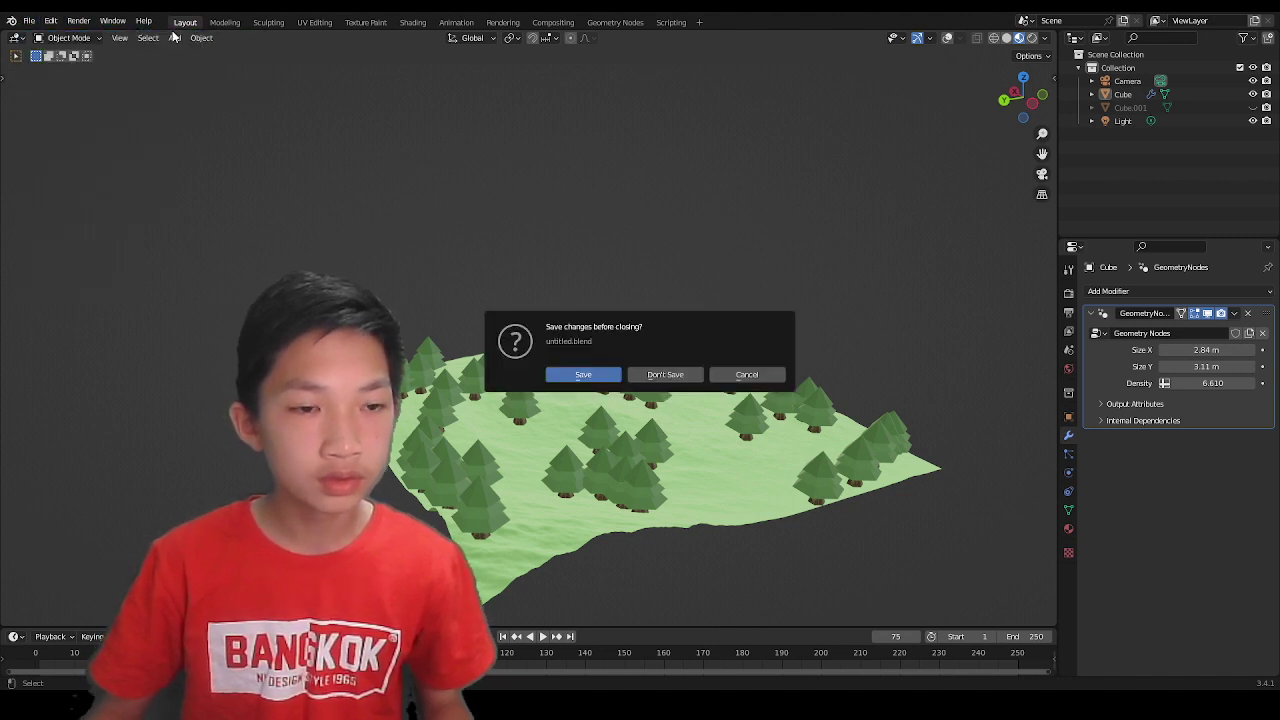
pyautogui.click(665, 375)
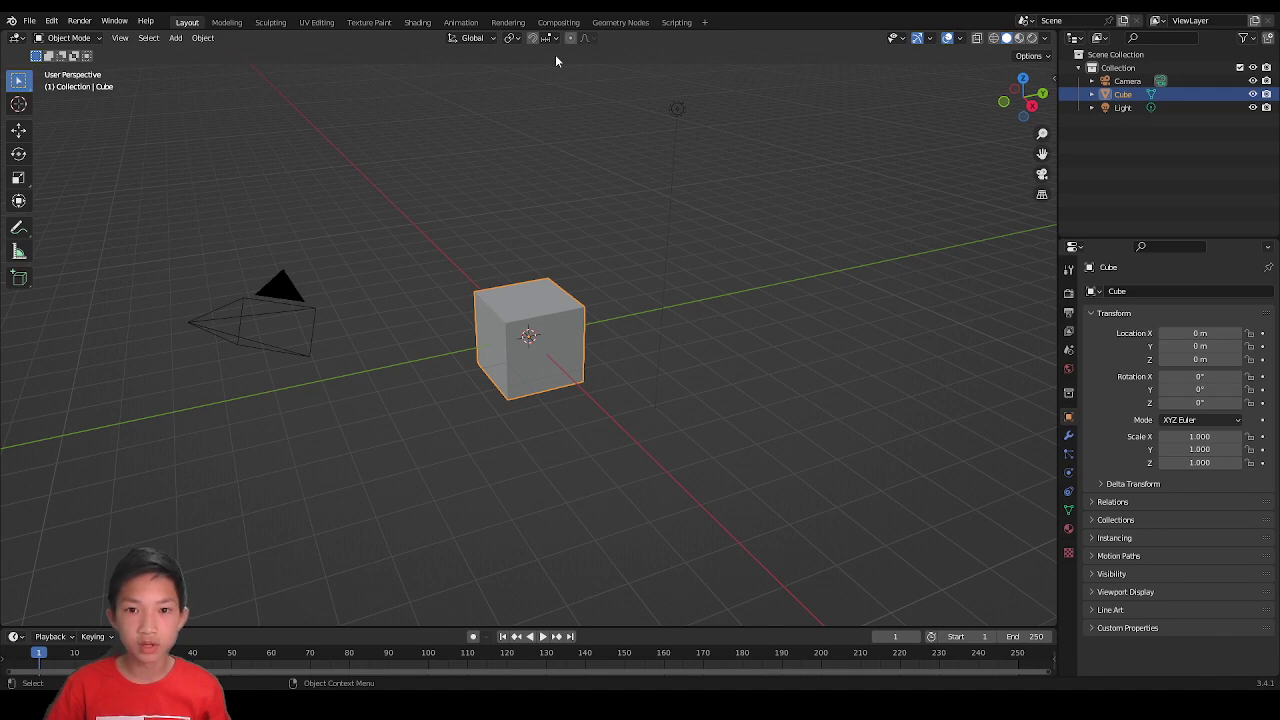
# Step: Switch to the Geometry Nodes workspace and close the spreadsheet area so the 3D viewport fills its space
pyautogui.click(612, 22)
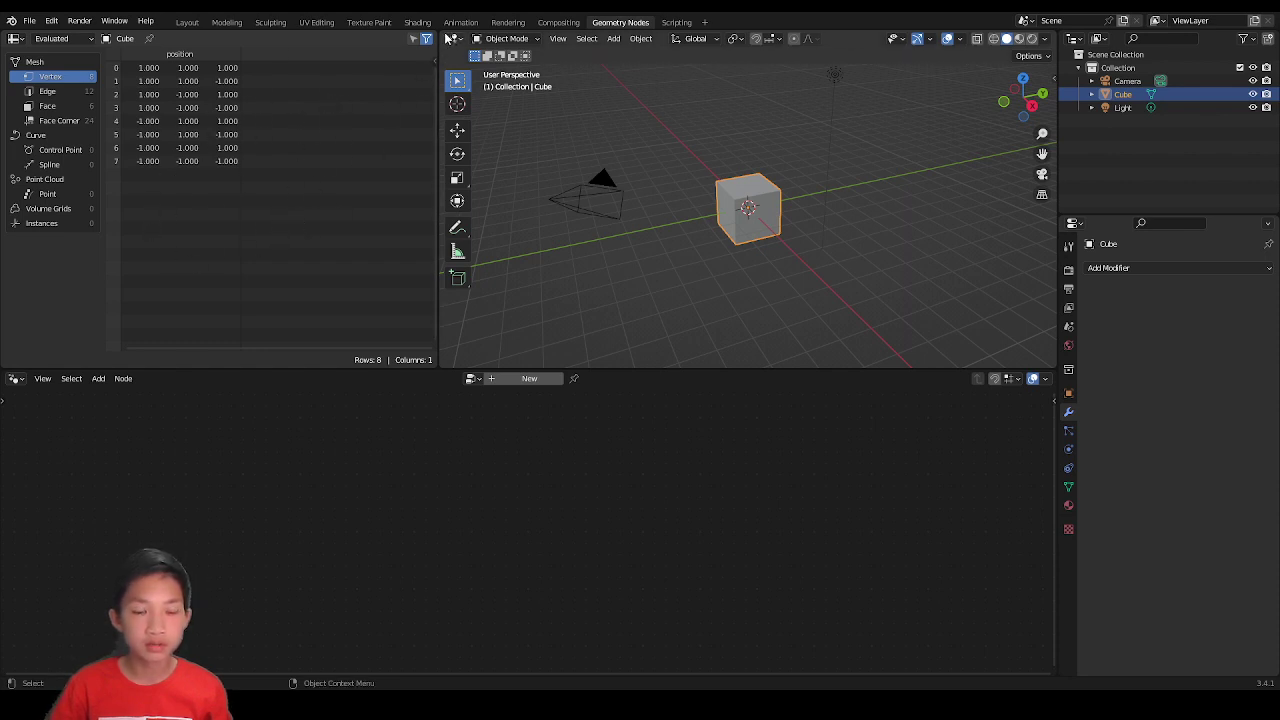
pyautogui.moveTo(440, 34); pyautogui.dragTo(435, 43)
pyautogui.moveTo(340, 54); pyautogui.dragTo(228, 123)
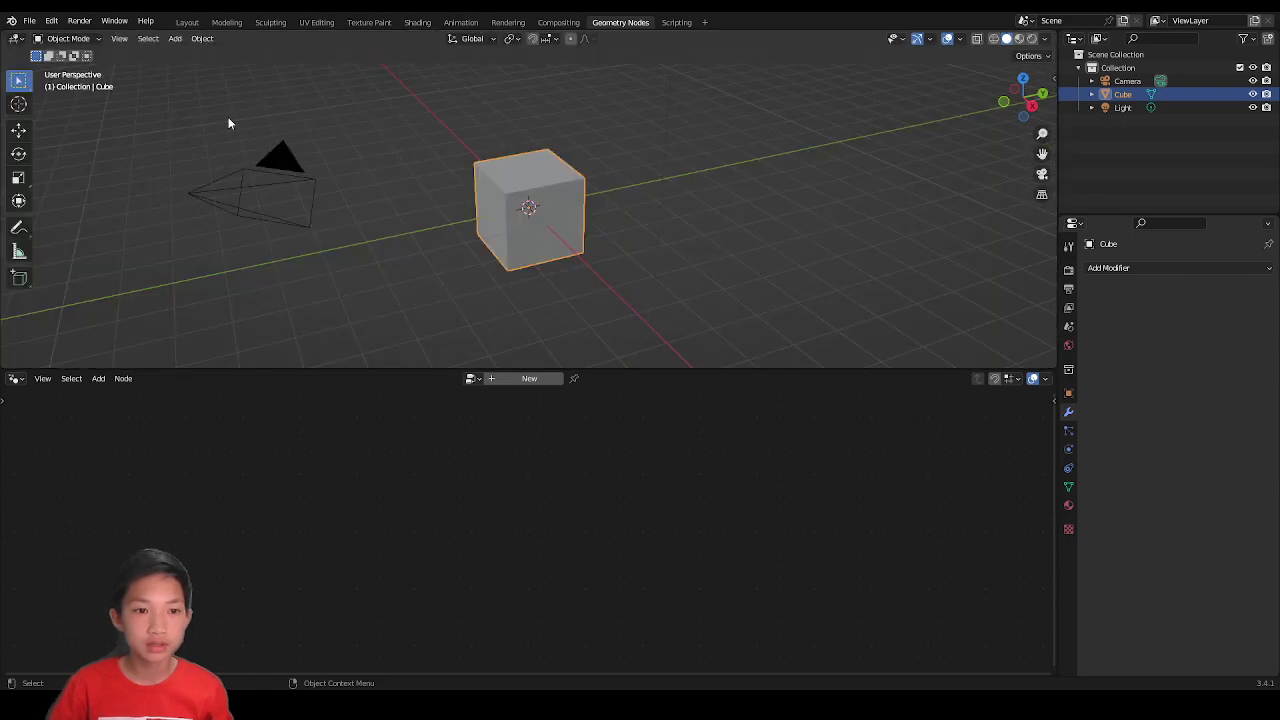
# Step: Create a new geometry node tree on the default cube
pyautogui.click(594, 189)
pyautogui.click(553, 215)
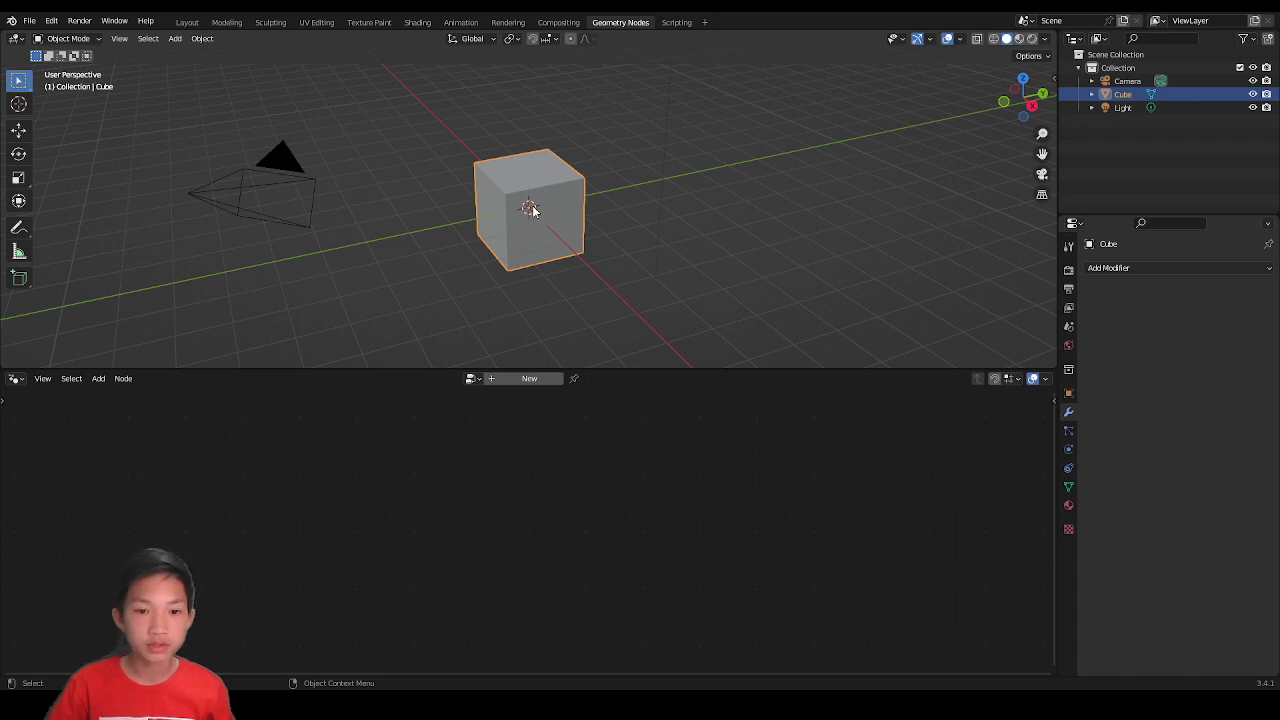
pyautogui.click(529, 378)
pyautogui.scroll(2, 509, 515)
pyautogui.moveTo(491, 540); pyautogui.dragTo(591, 460, button='middle')
pyautogui.scroll(1, 604, 454)
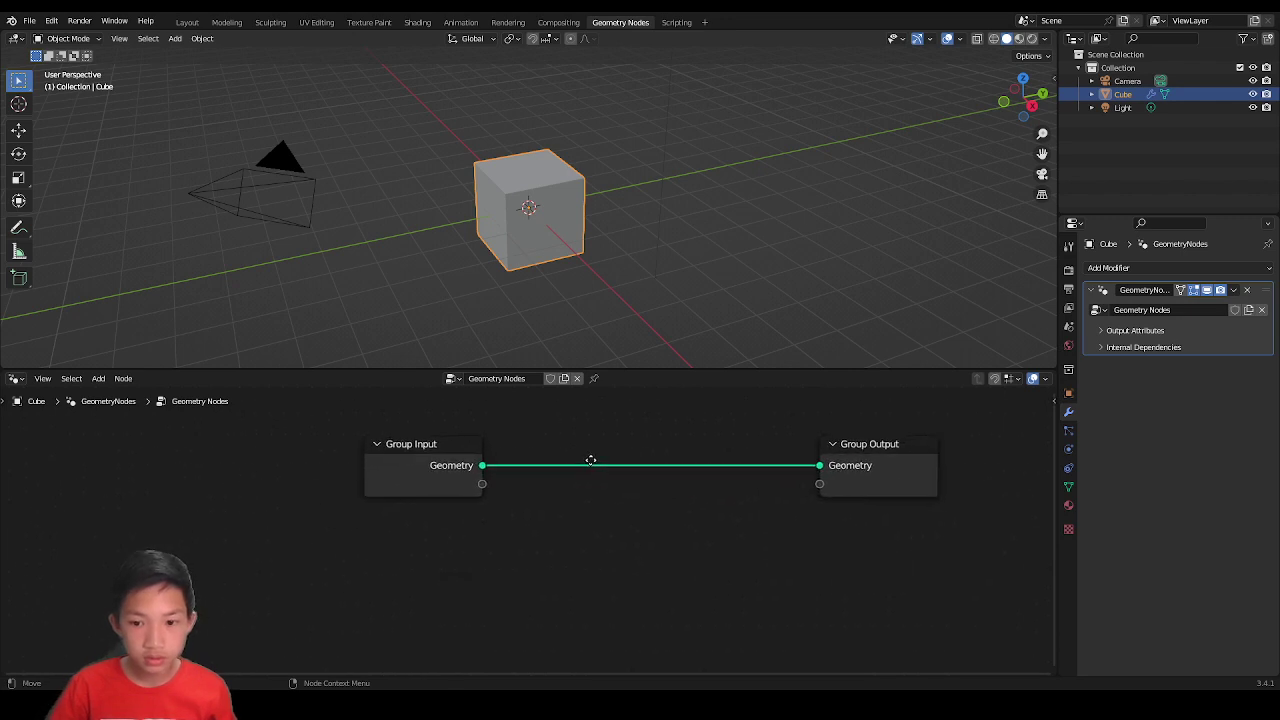
# Step: Examine the Group Input and Group Output nodes and the cube geometry passing between them
pyautogui.click(902, 472)
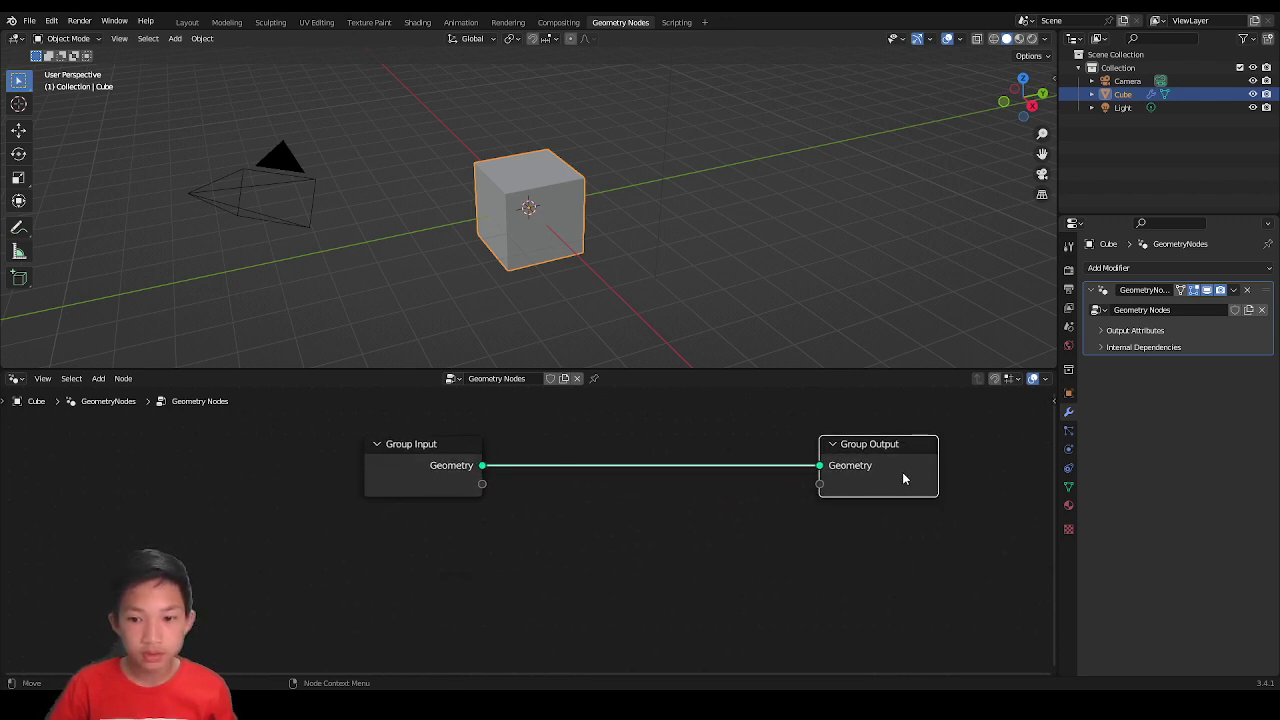
pyautogui.click(456, 465)
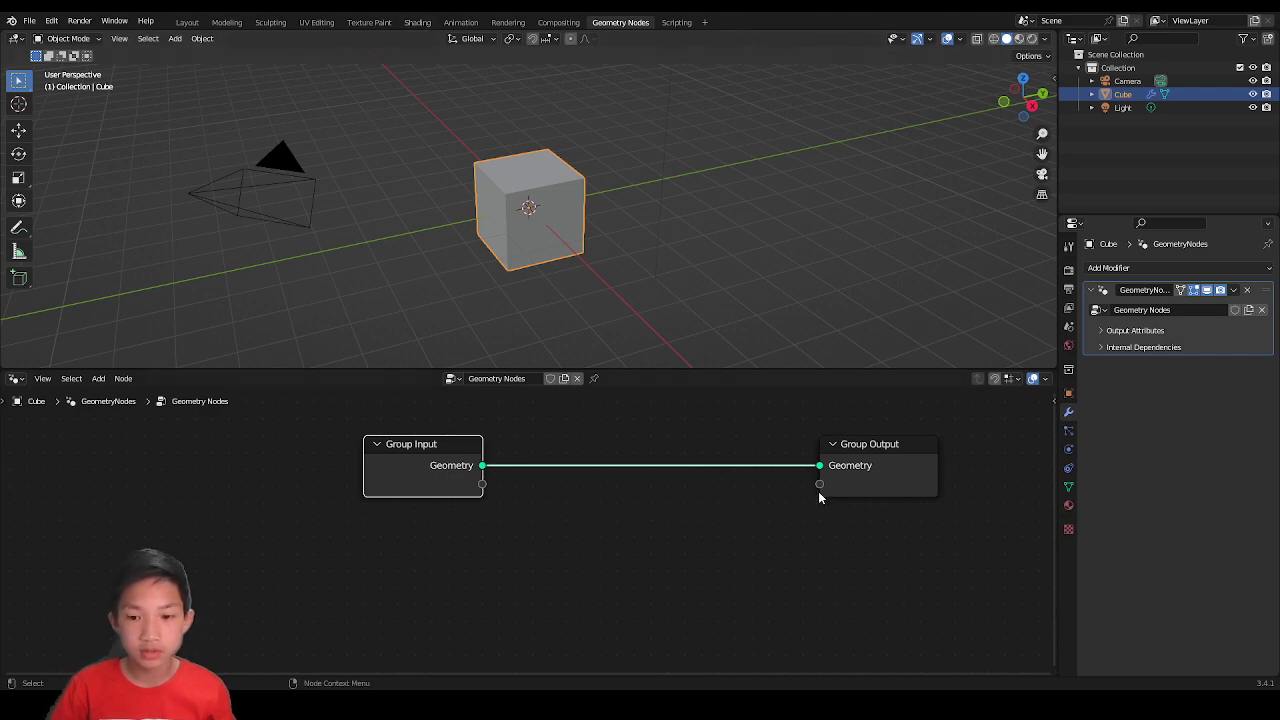
pyautogui.click(791, 441)
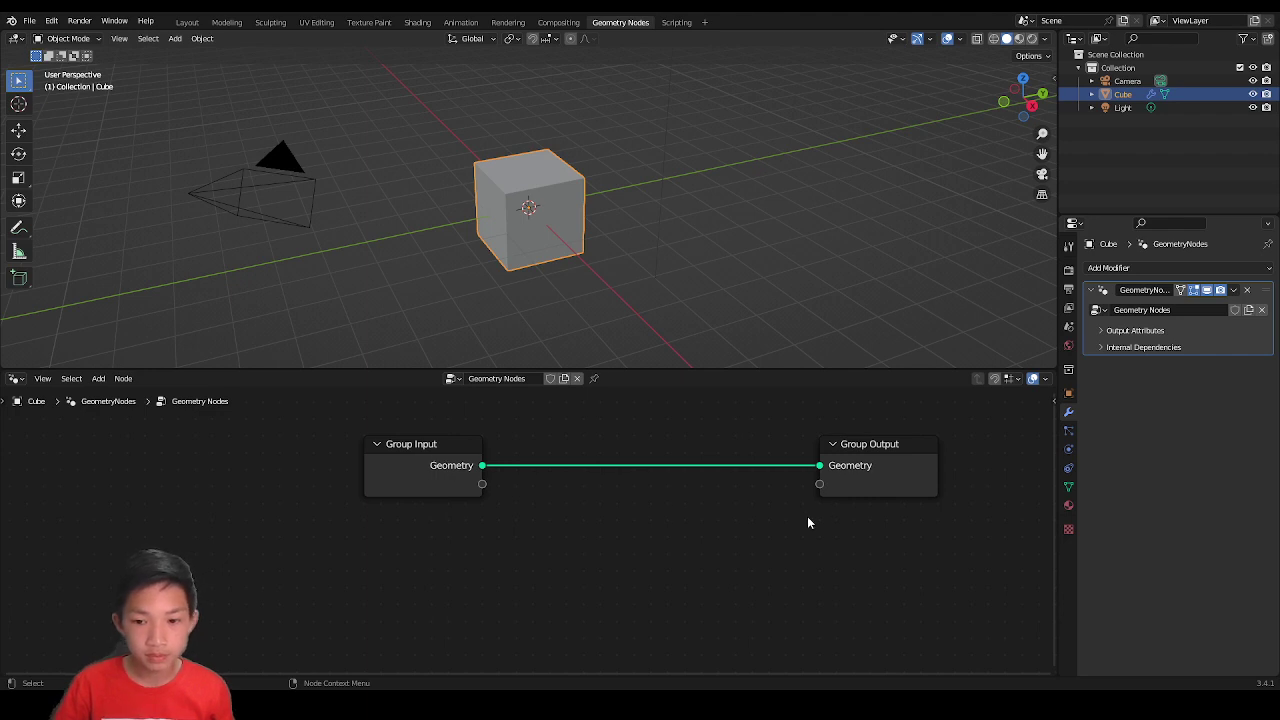
pyautogui.click(422, 462)
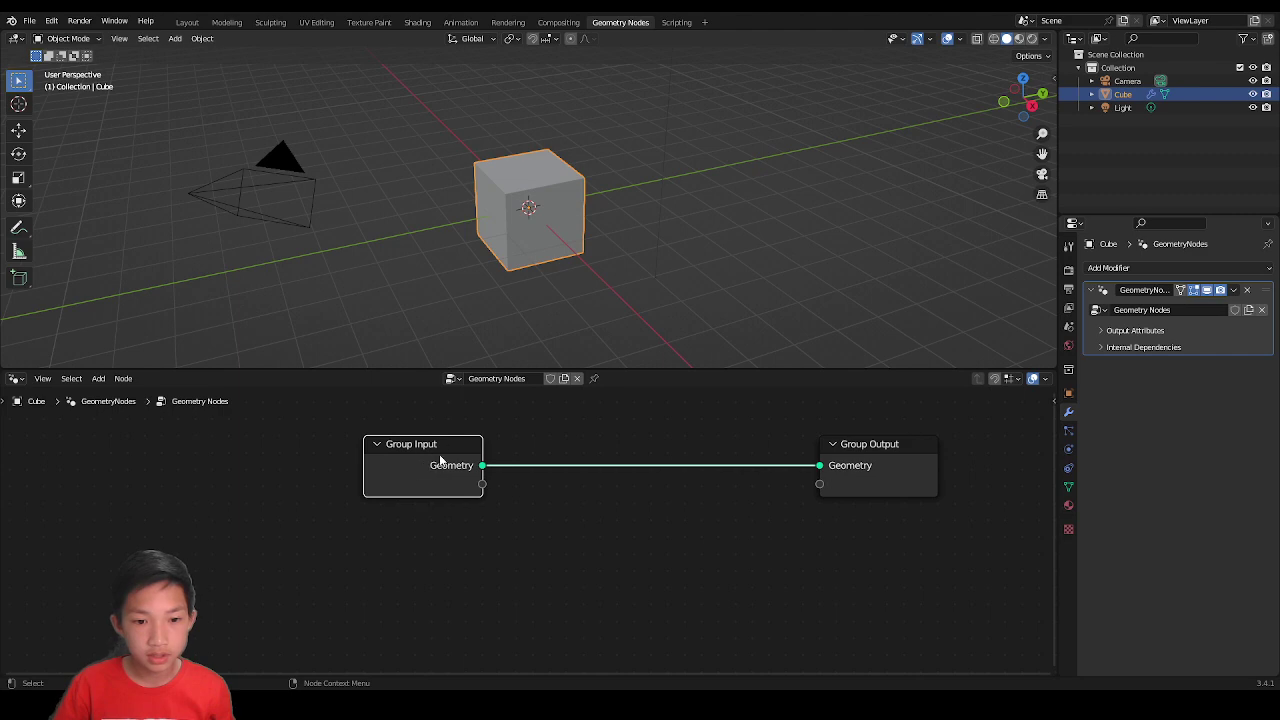
pyautogui.scroll(3, 522, 259)
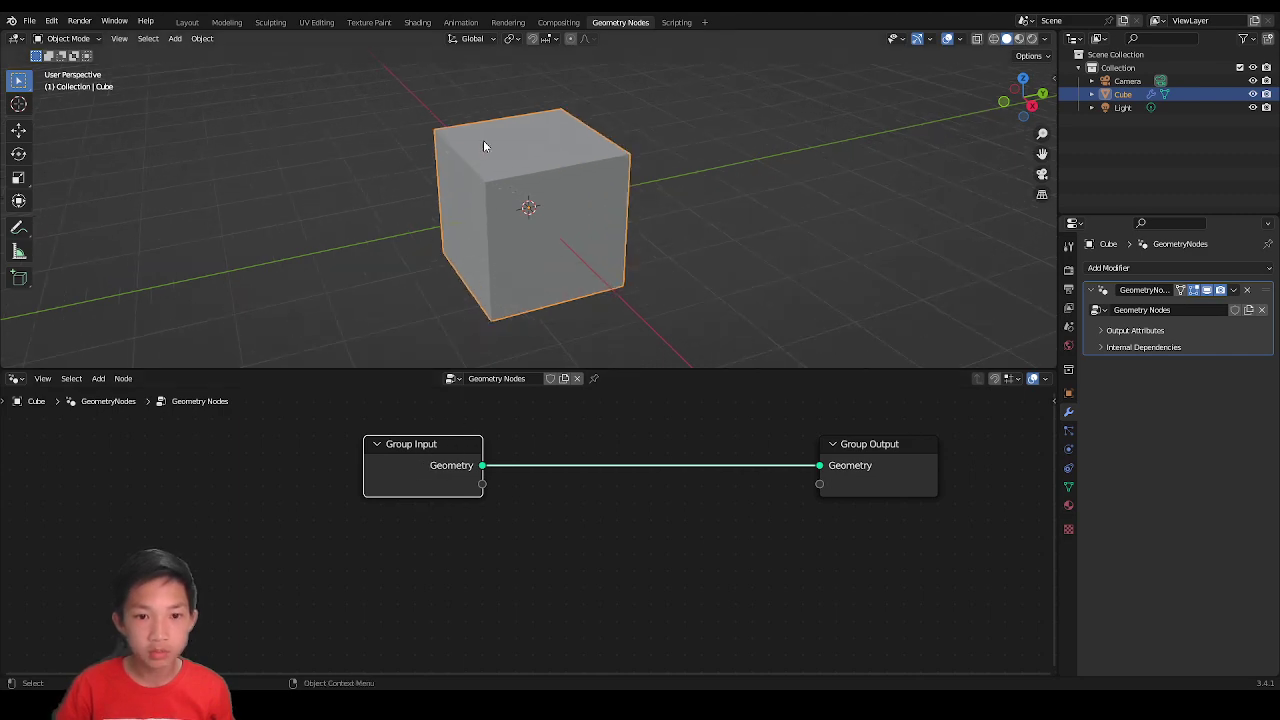
pyautogui.moveTo(484, 146); pyautogui.dragTo(443, 177, button='middle')
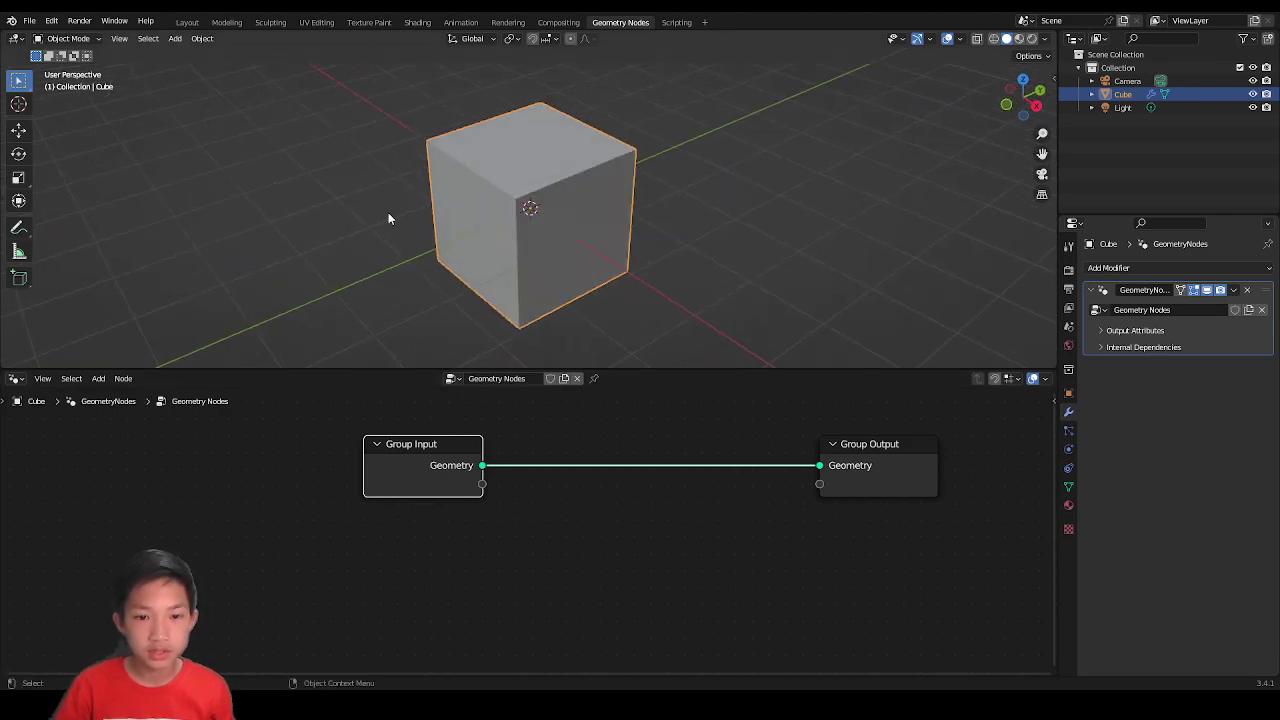
# Step: Cut the link between Group Input and Group Output and move the Group Input node lower, out of the way
pyautogui.moveTo(440, 449)
pyautogui.mouseDown()
pyautogui.moveTo(435, 470)
pyautogui.moveTo(448, 439)
pyautogui.mouseUp()
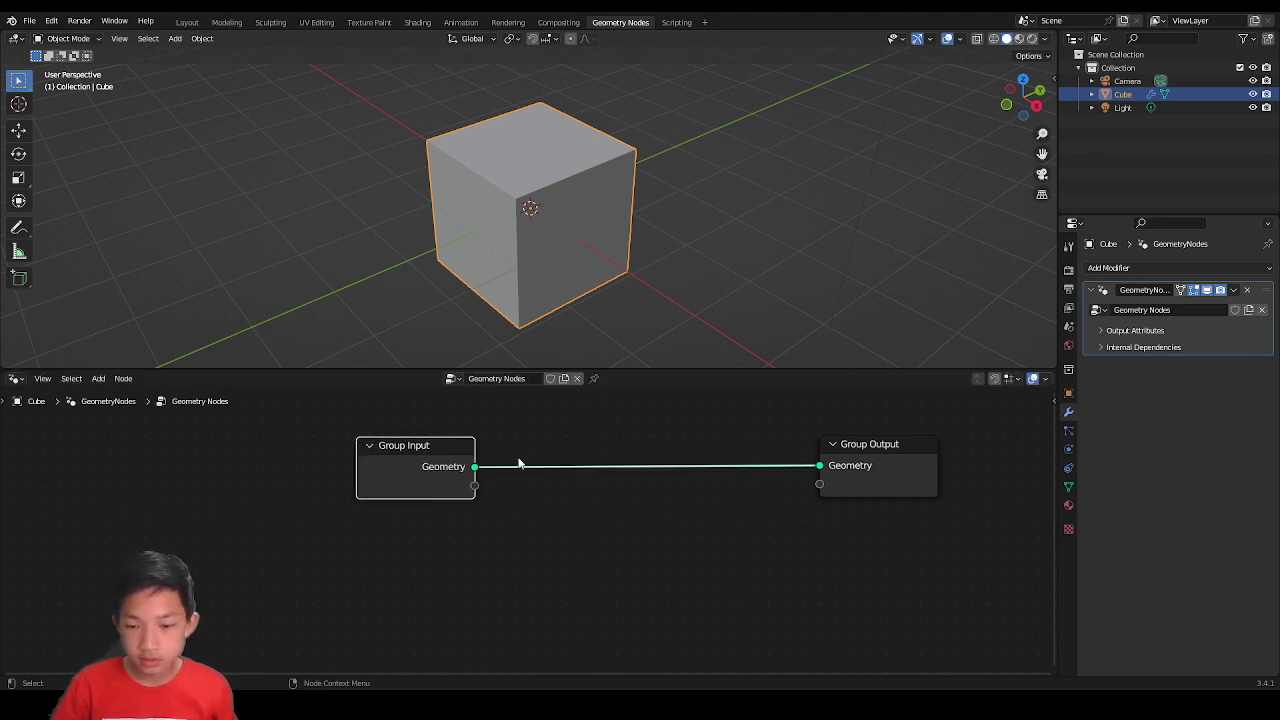
pyautogui.moveTo(816, 477); pyautogui.dragTo(600, 470)
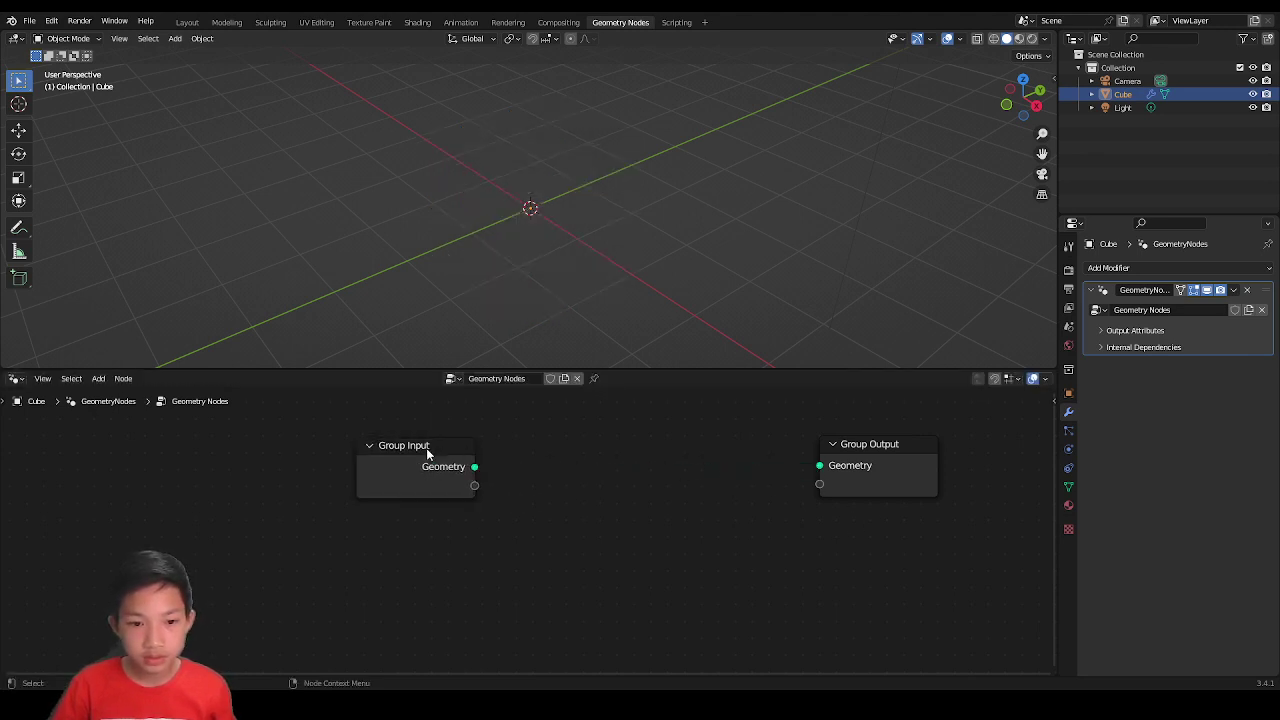
pyautogui.moveTo(429, 451); pyautogui.dragTo(451, 586)
# Step: Add a Grid node above Group Input and connect its Mesh output to the Group Output's Geometry
pyautogui.hotkey('shift', 'a')
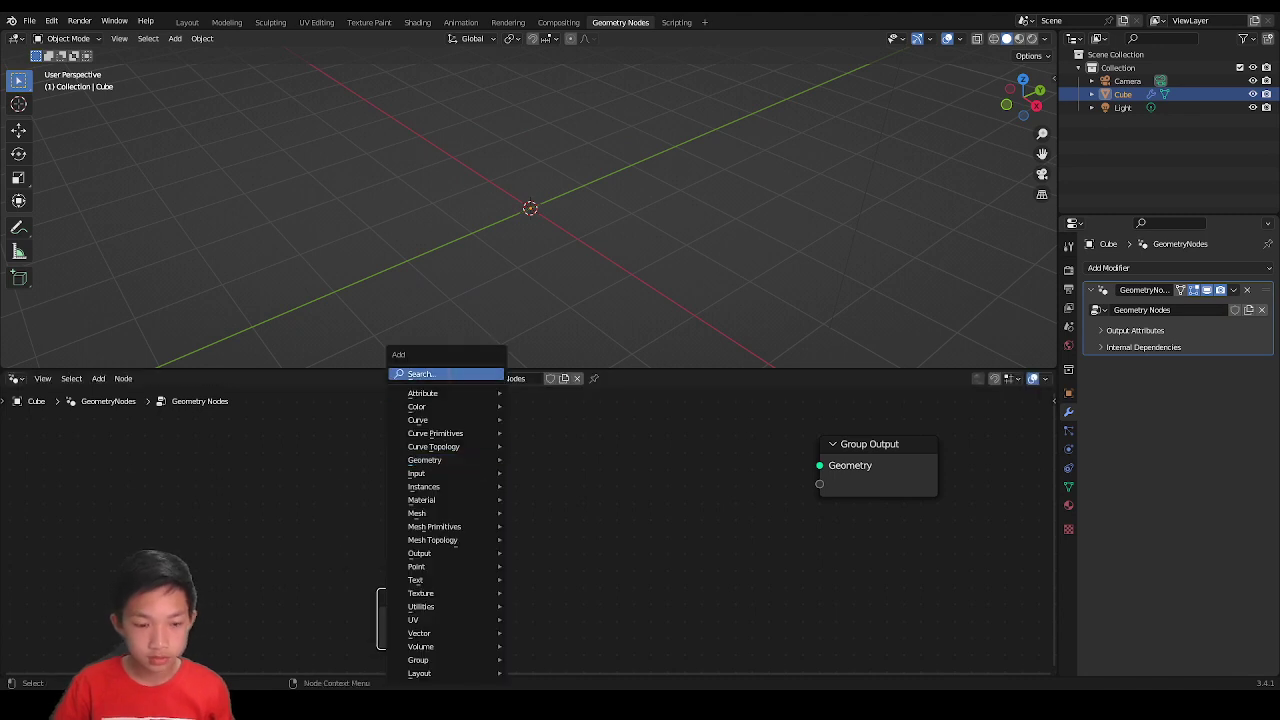
pyautogui.click(450, 378)
pyautogui.write('grid')
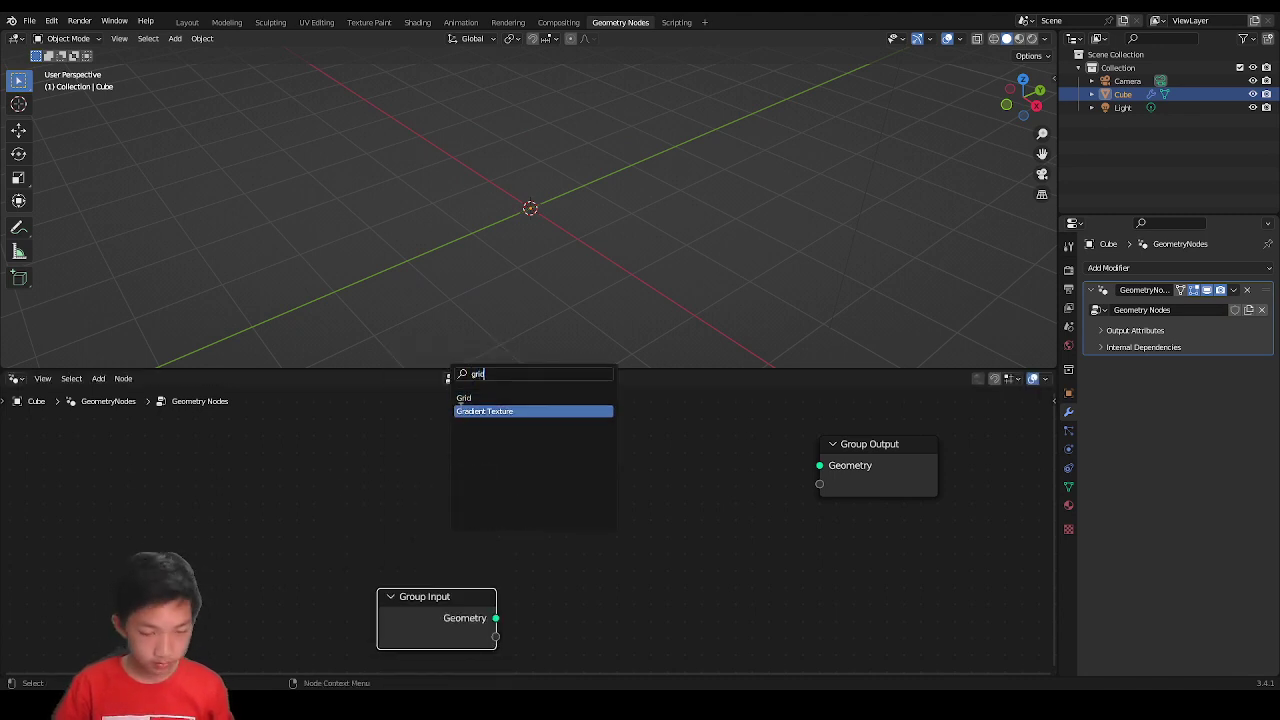
pyautogui.click(478, 399)
pyautogui.click(435, 483)
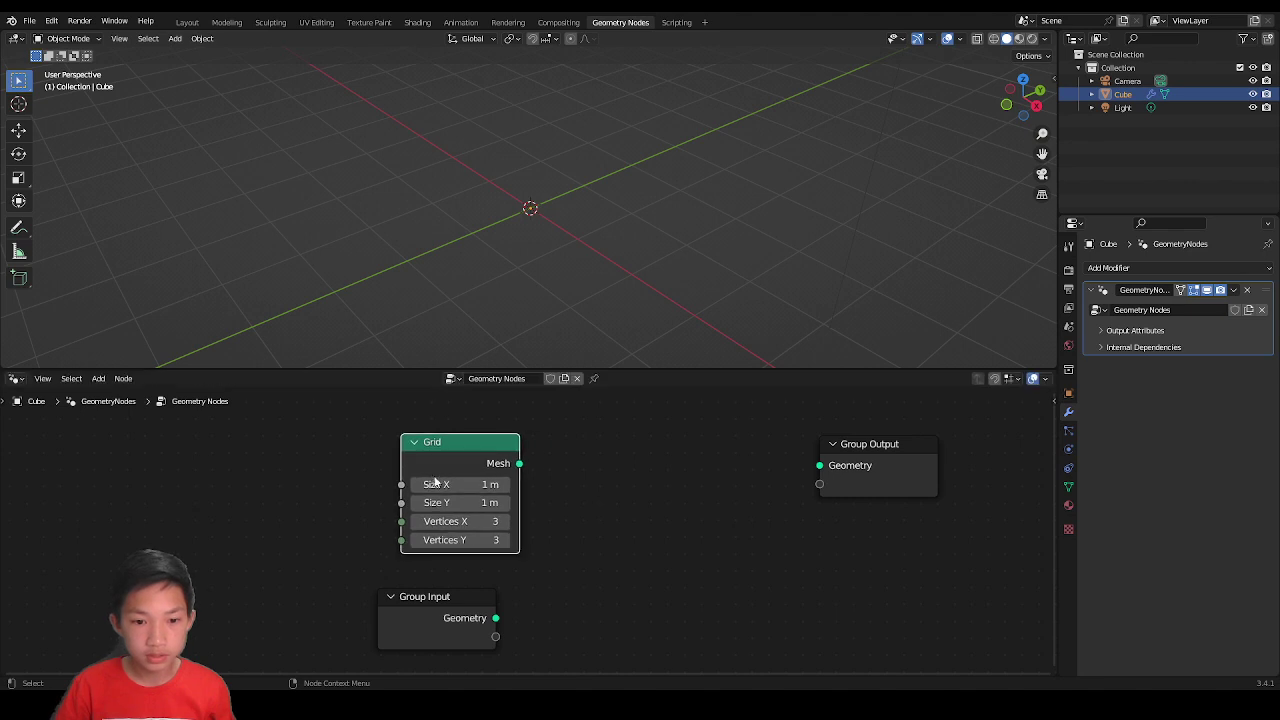
pyautogui.moveTo(522, 463); pyautogui.dragTo(817, 465)
pyautogui.moveTo(485, 460); pyautogui.dragTo(467, 480)
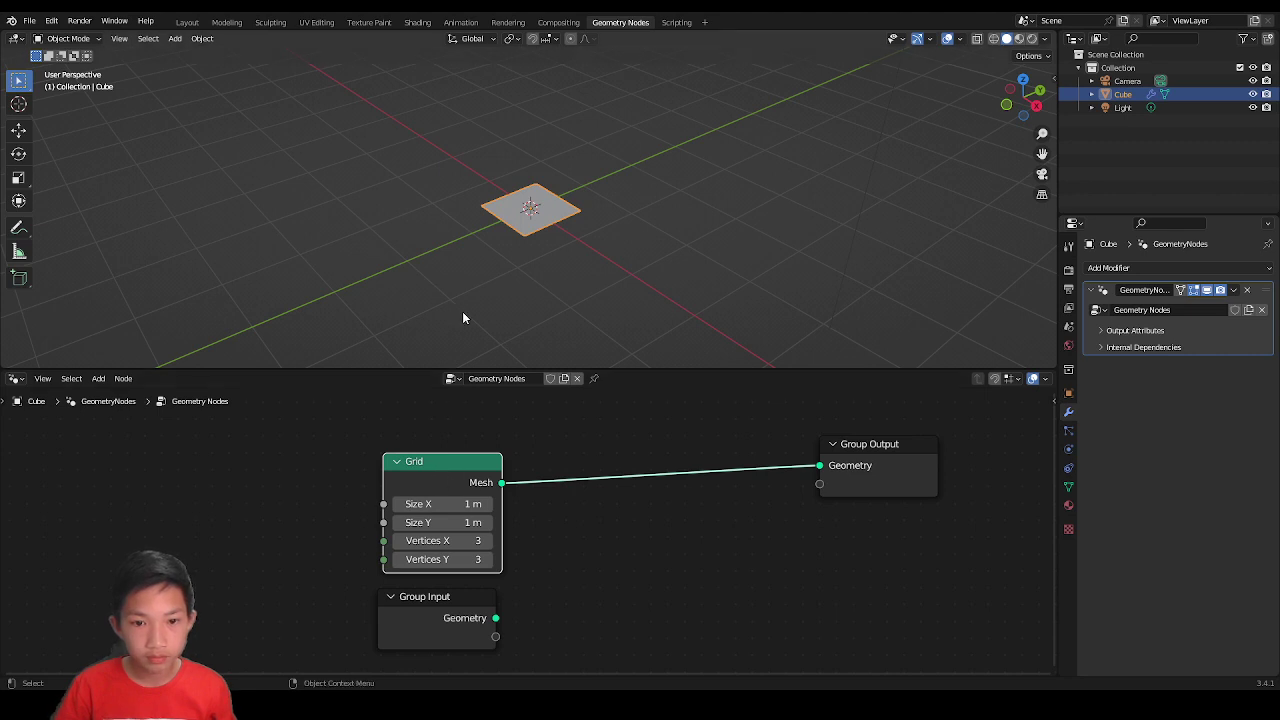
# Step: Set the Grid node's Size X and Size Y to 2 m each
pyautogui.scroll(4, 462, 312)
pyautogui.moveTo(496, 301); pyautogui.dragTo(528, 346, button='middle')
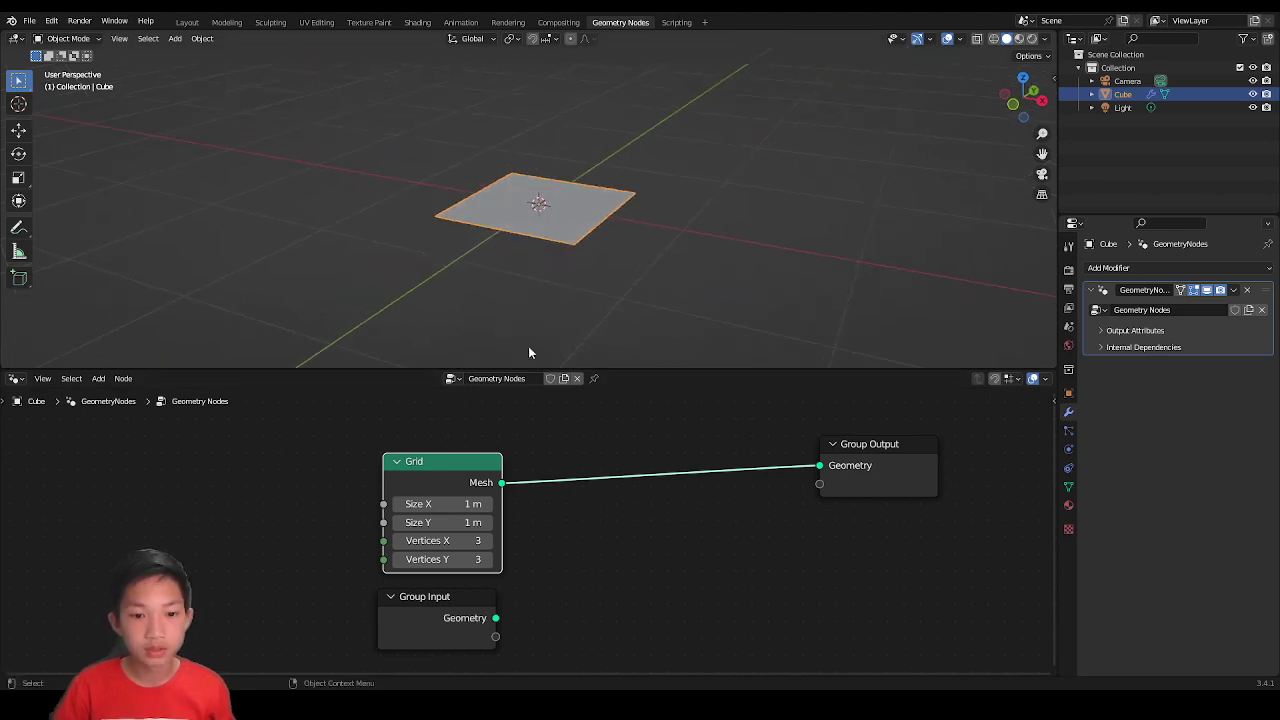
pyautogui.click(431, 503)
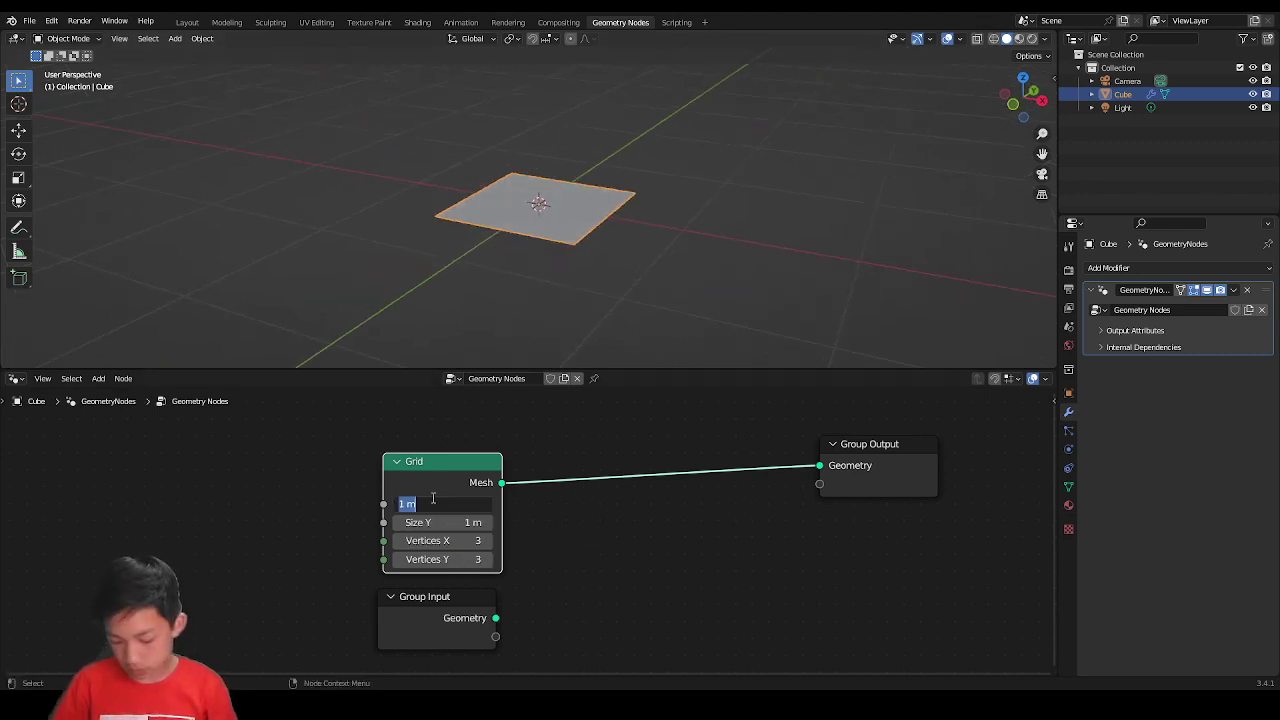
pyautogui.write('2')
pyautogui.press('Return')
pyautogui.click(431, 522)
pyautogui.write('2')
pyautogui.press('Return')
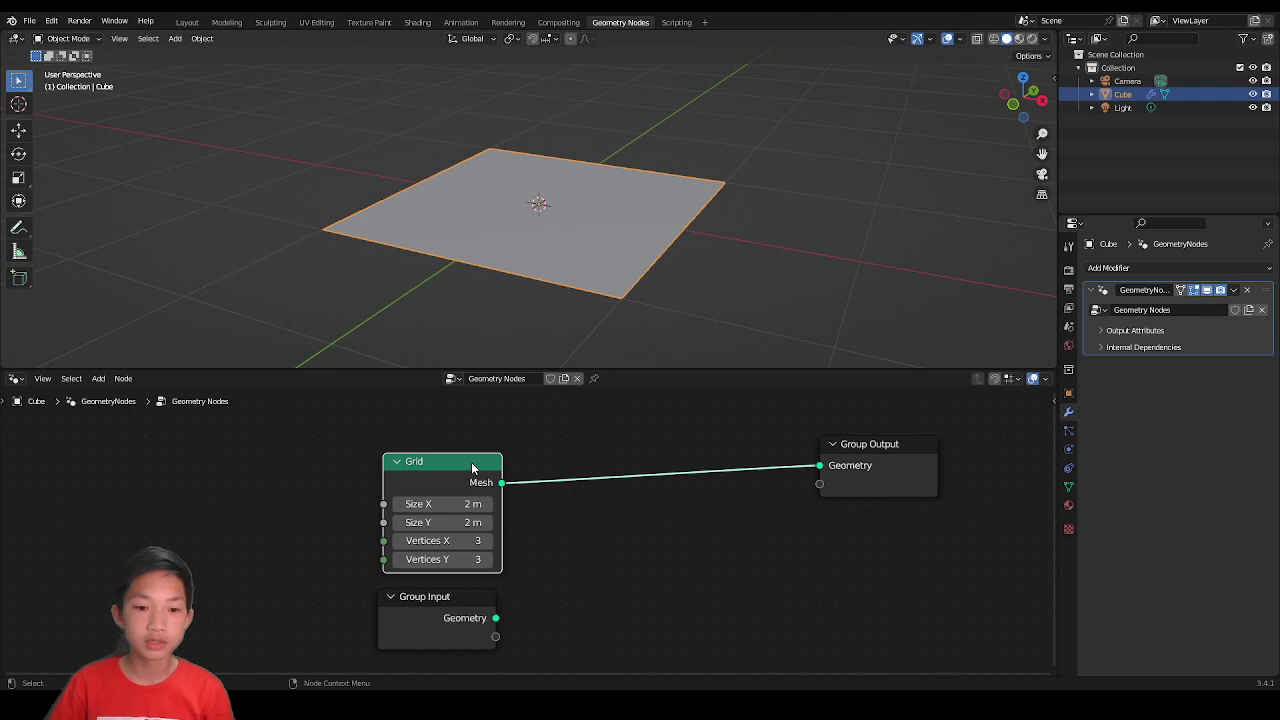
# Step: Set the Grid node's Vertices X and Vertices Y to 500 each
pyautogui.click(460, 540)
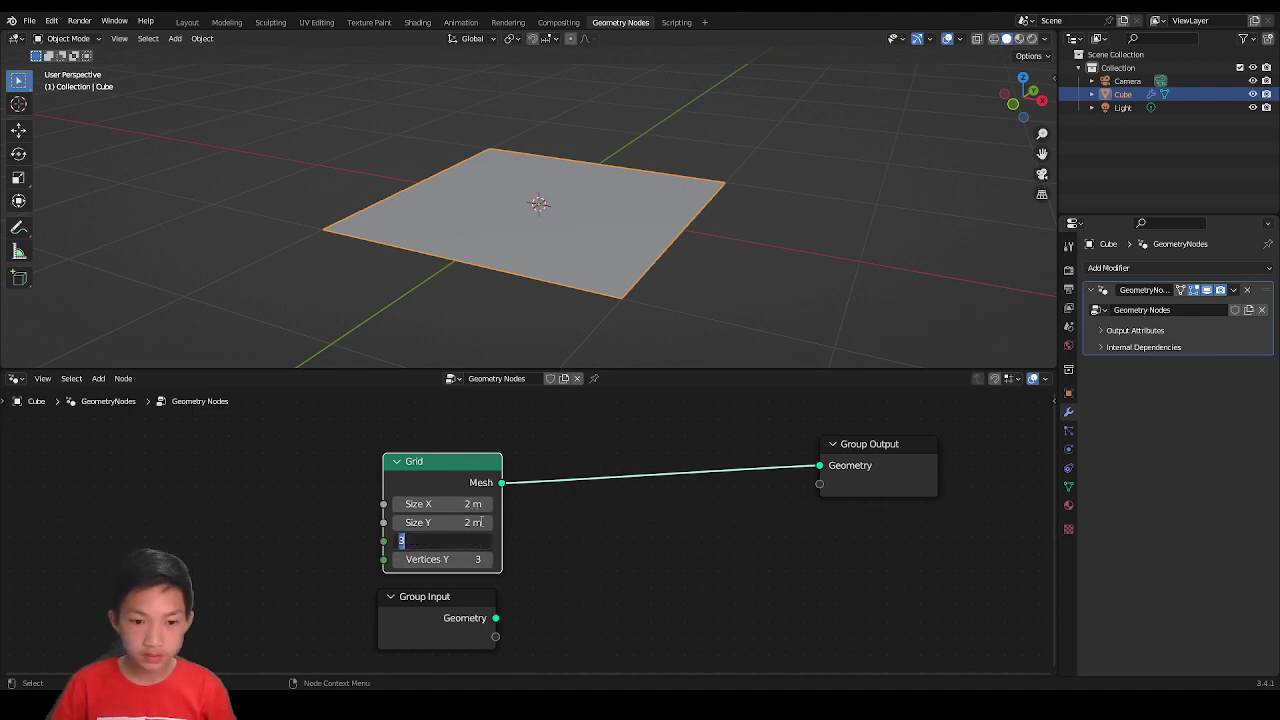
pyautogui.write('500')
pyautogui.press('Tab')
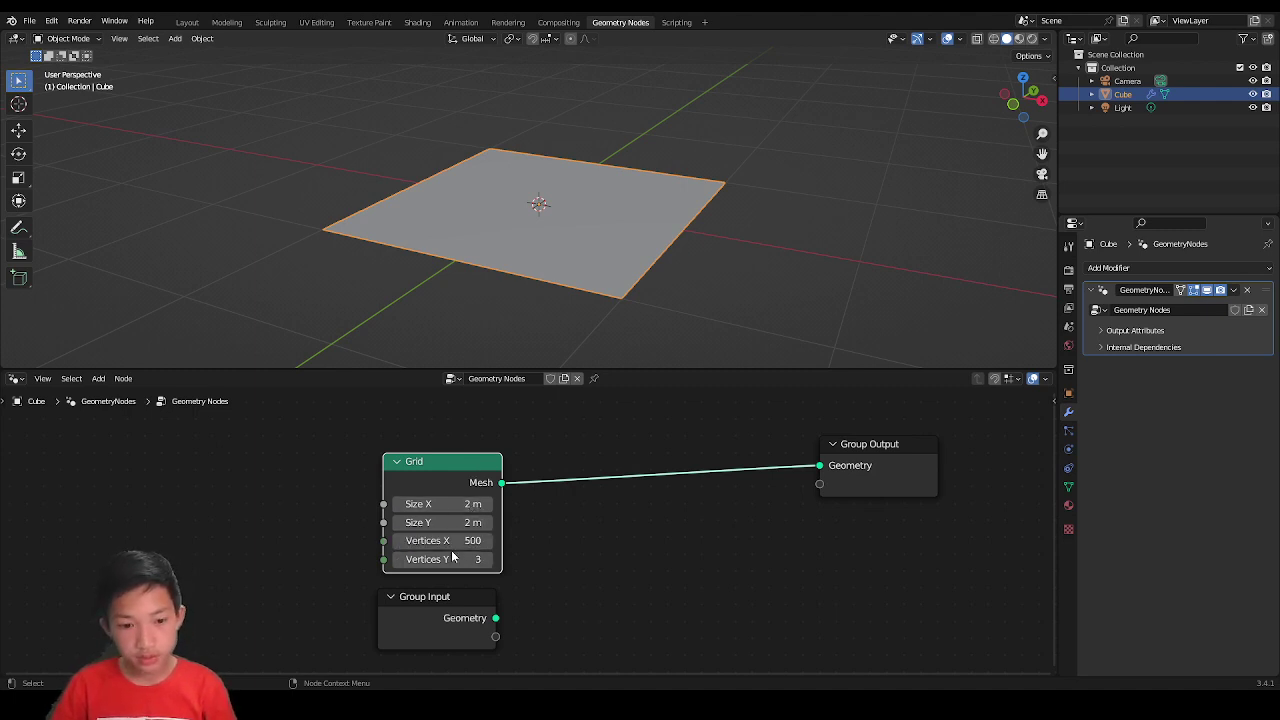
pyautogui.write('00')
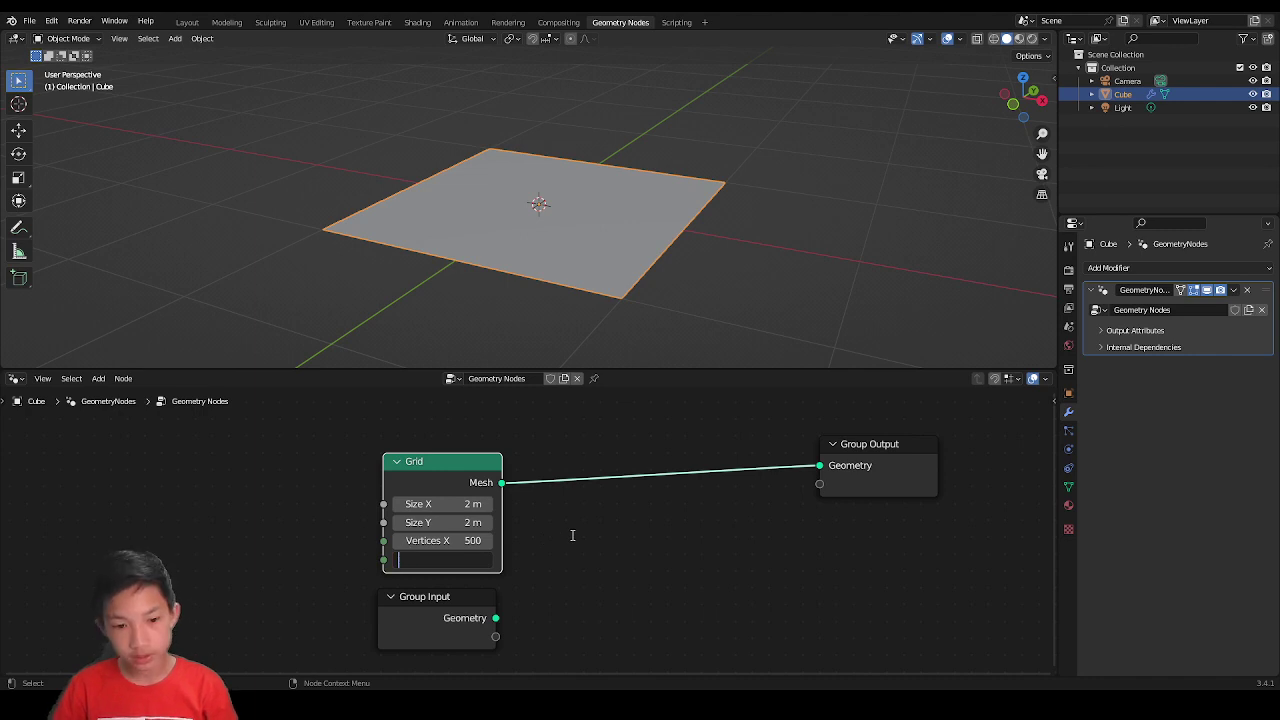
pyautogui.write('0')
pyautogui.press('Return')
pyautogui.scroll(4, 520, 298)
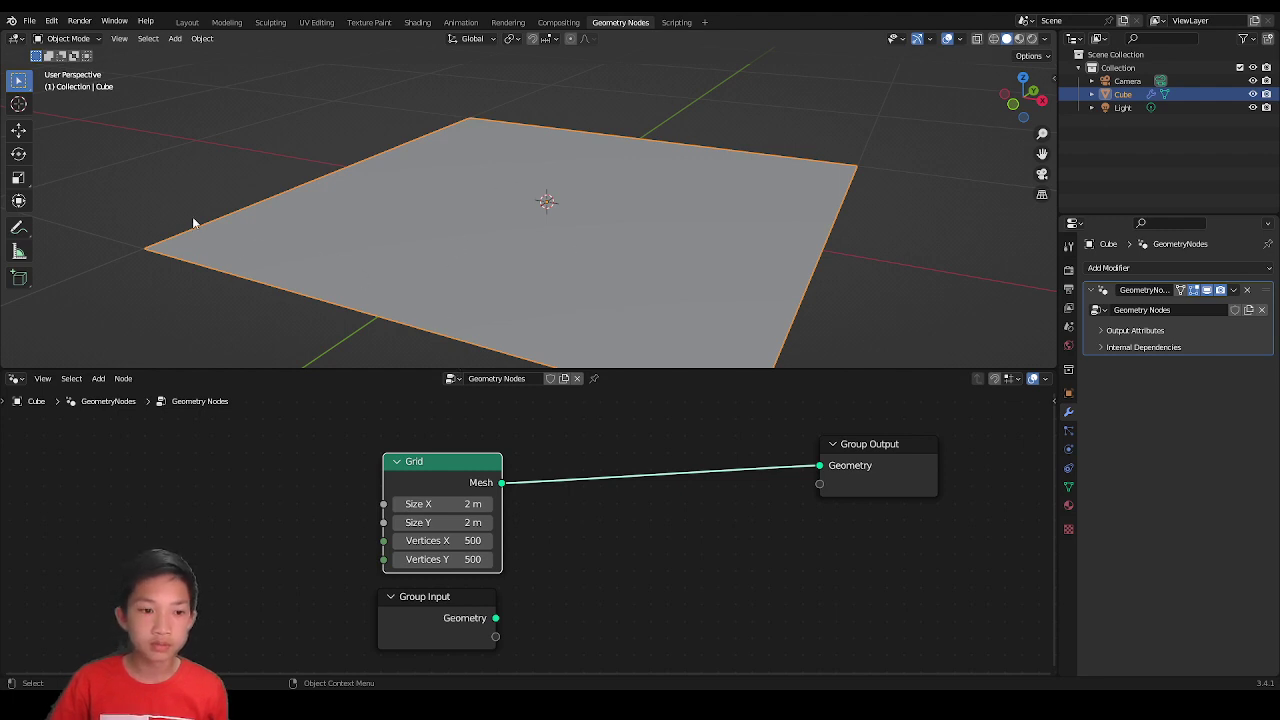
pyautogui.moveTo(560, 166); pyautogui.dragTo(583, 231, button='middle')
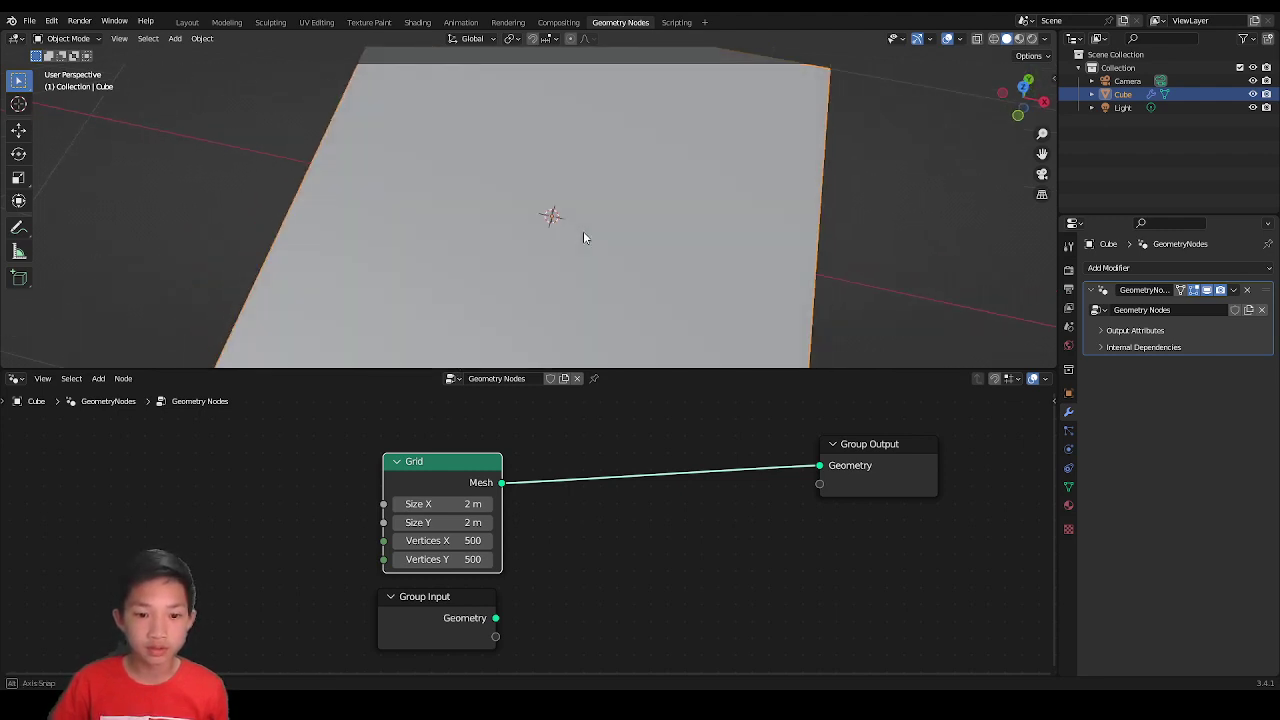
pyautogui.scroll(-3, 583, 231)
pyautogui.scroll(-1, 536, 563)
pyautogui.moveTo(530, 566); pyautogui.dragTo(523, 562, button='middle')
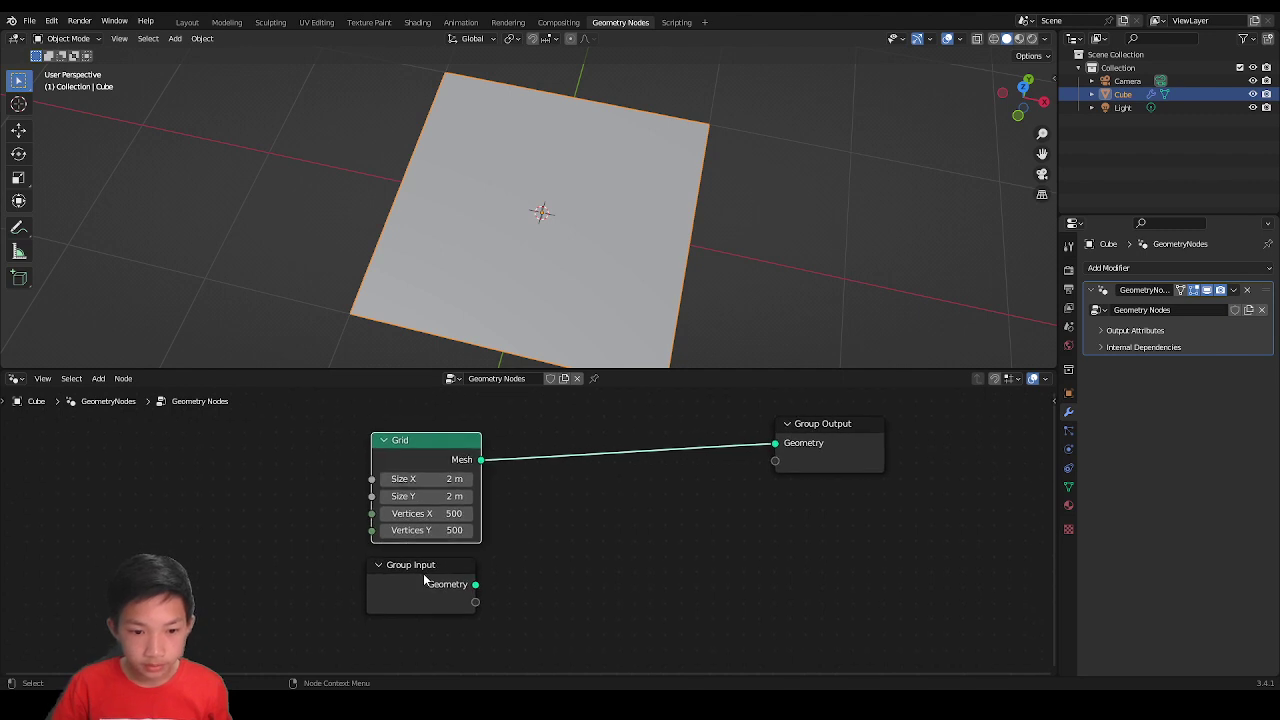
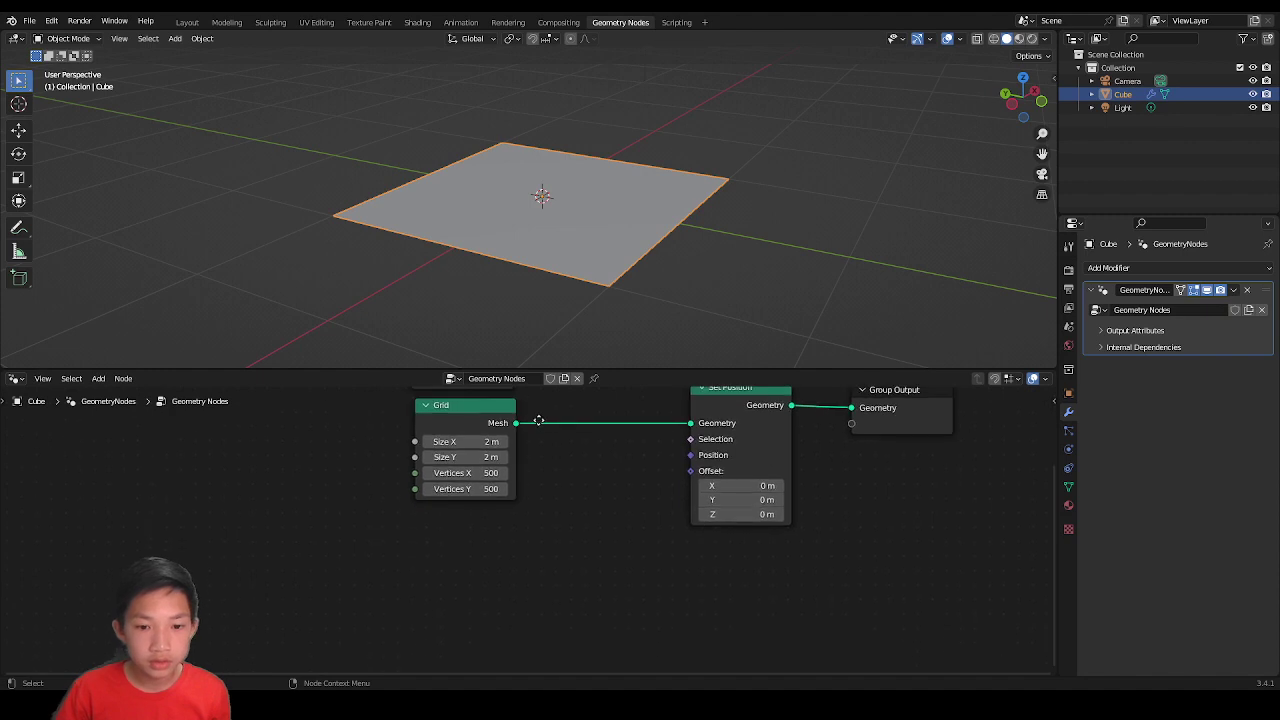
pyautogui.scroll(1, 538, 461)
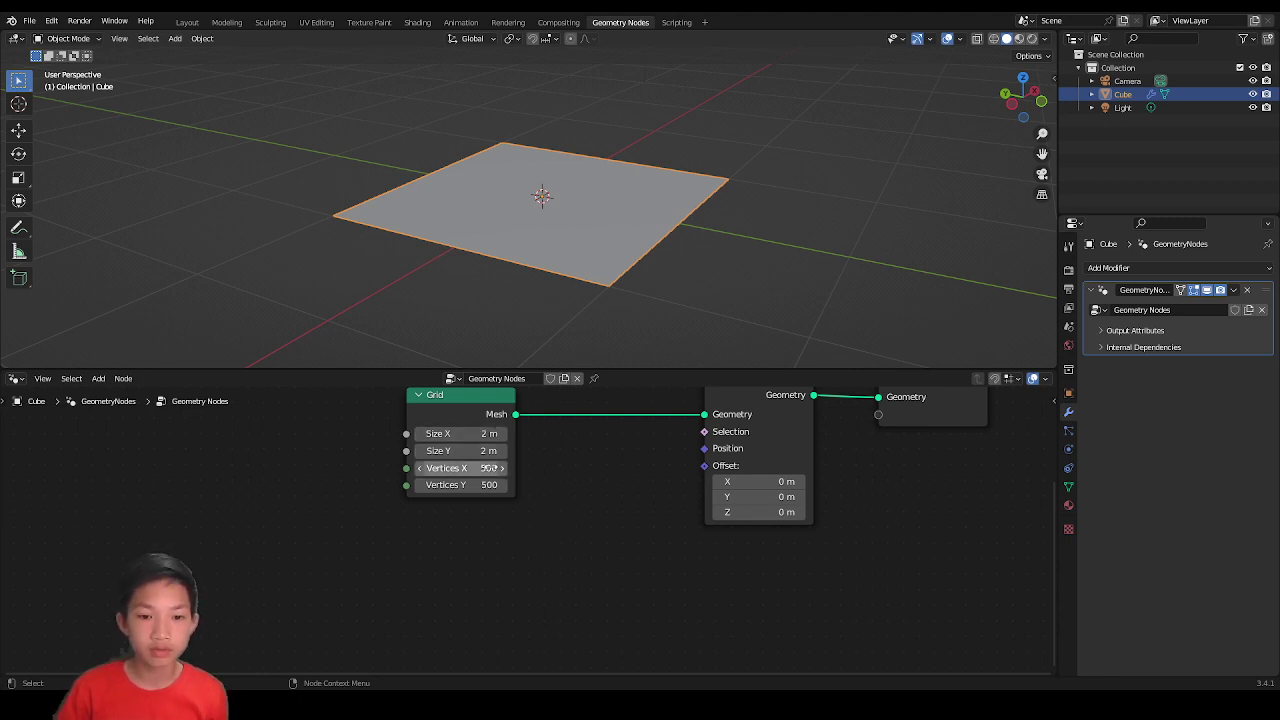
# Step: Add a Noise Texture node and place it directly below the Grid node
pyautogui.scroll(1, 516, 487)
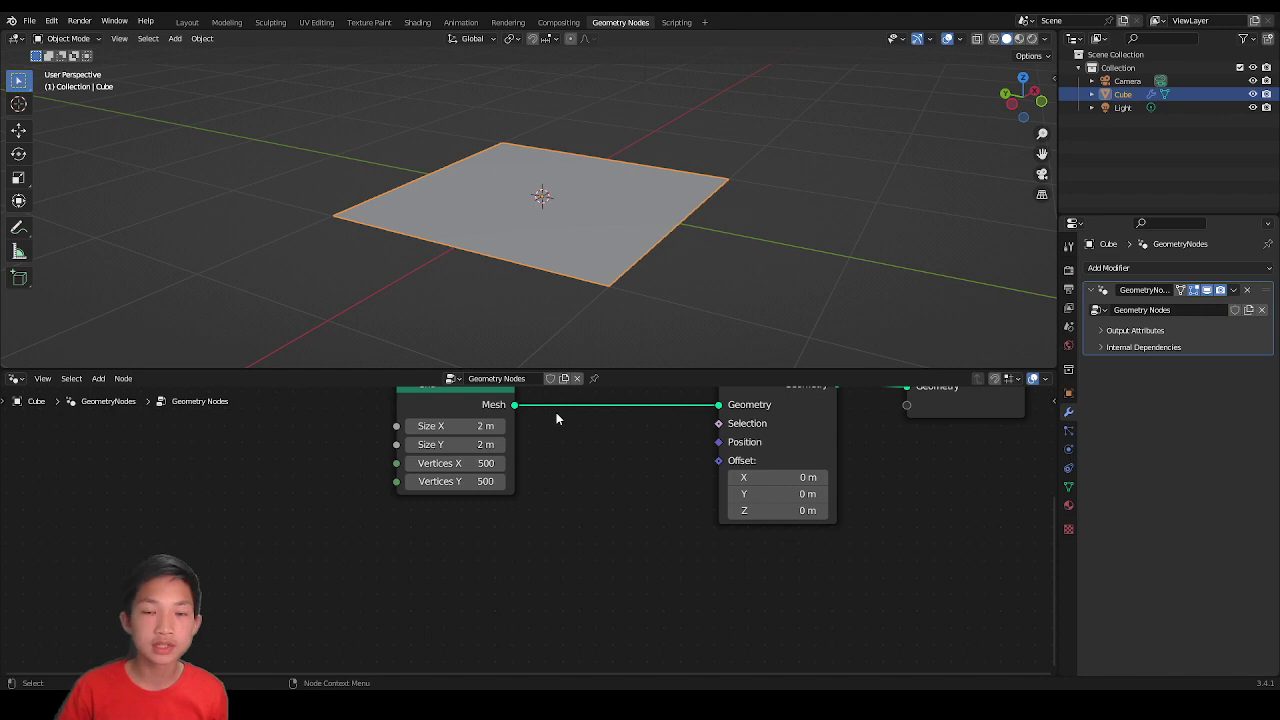
pyautogui.hotkey('shift', 'a')
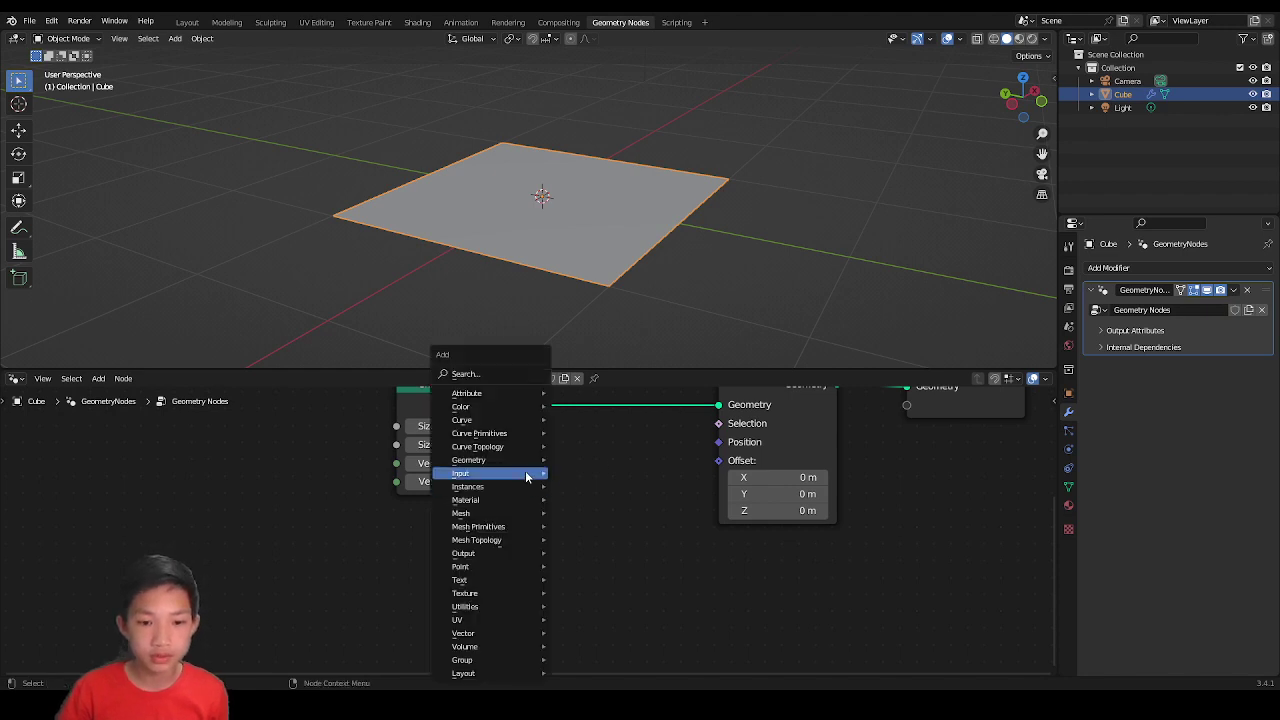
pyautogui.click(492, 377)
pyautogui.write('noise')
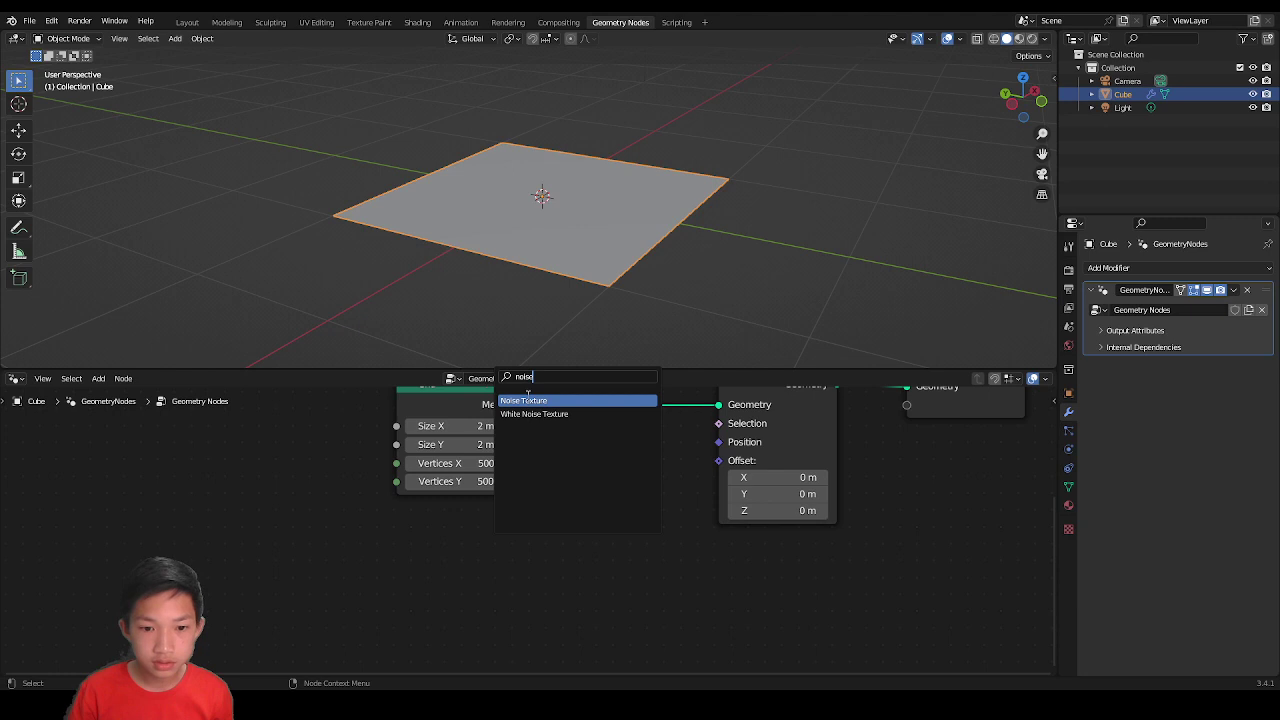
pyautogui.press('Return')
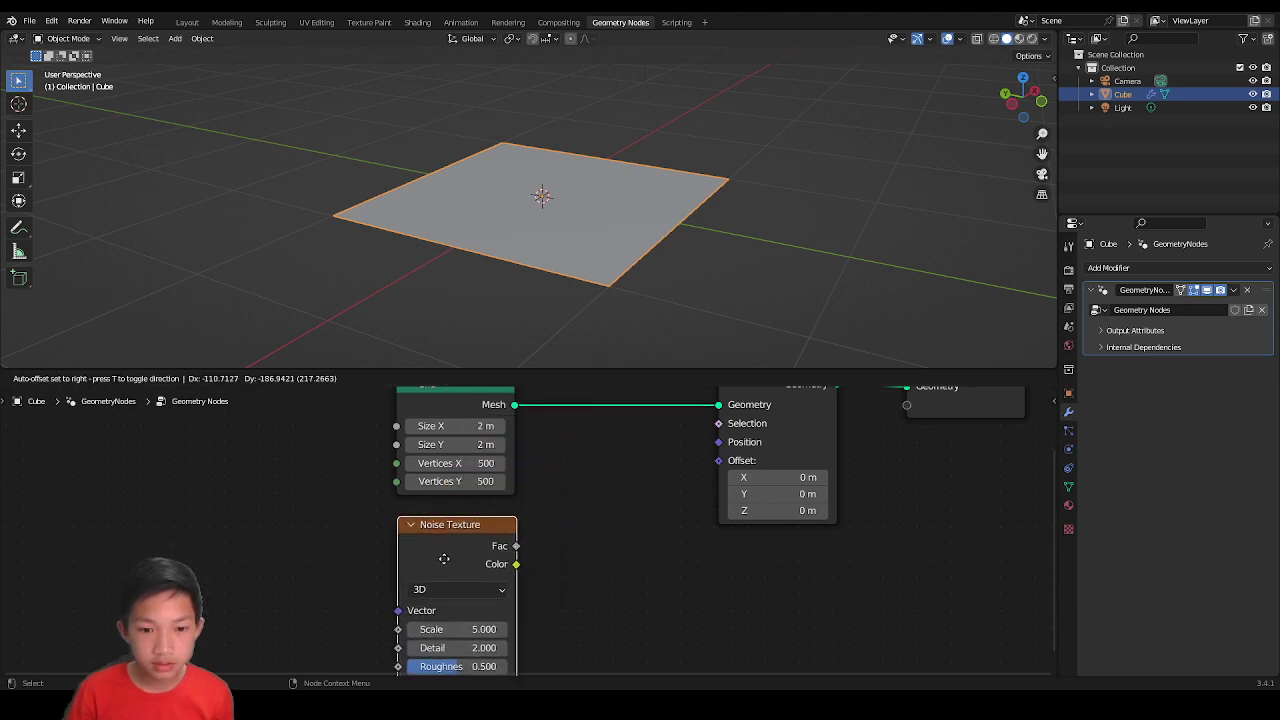
pyautogui.click(445, 564)
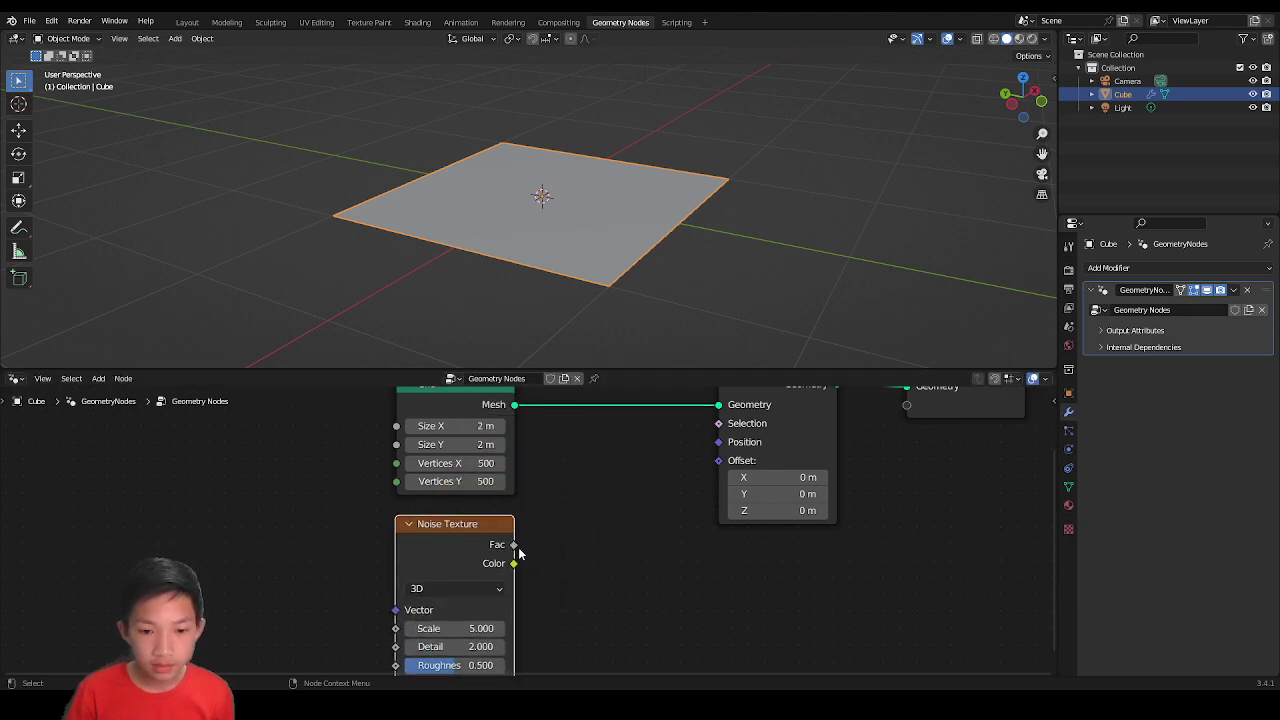
# Step: Try connecting the Noise Texture's Fac output straight to Set Position's Offset, and disconnect it again
pyautogui.moveTo(514, 545); pyautogui.dragTo(718, 460)
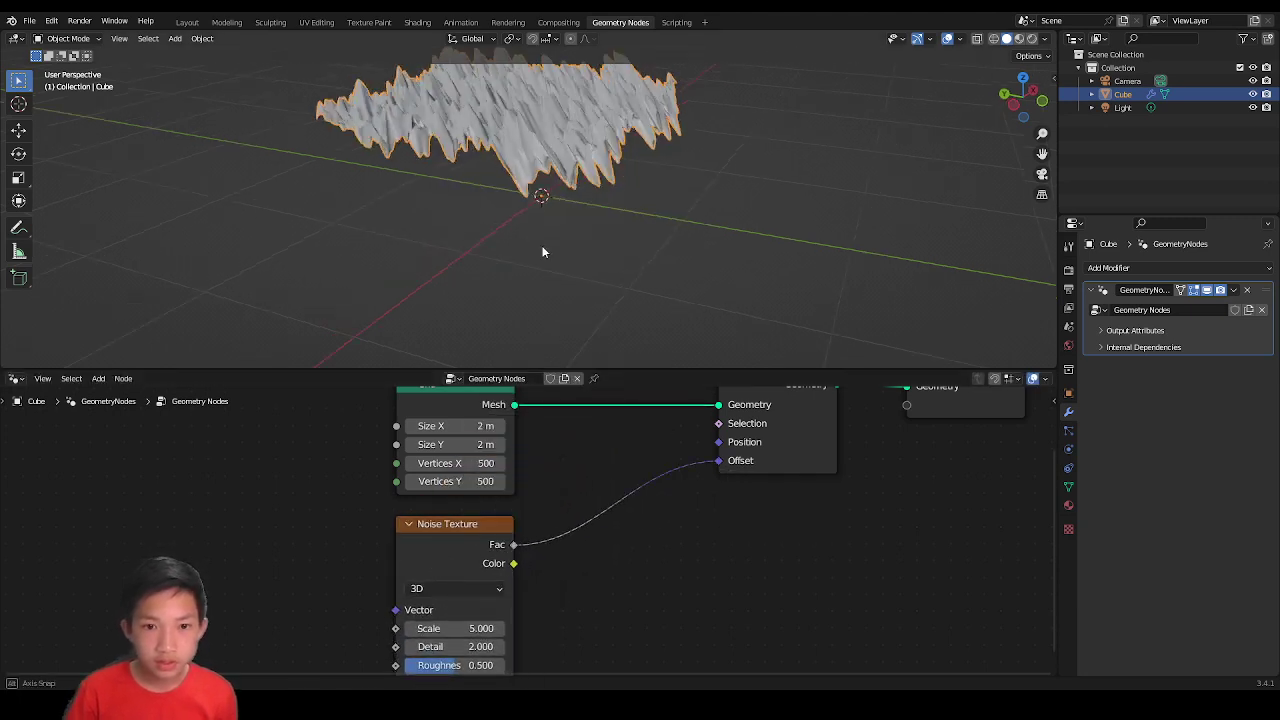
pyautogui.moveTo(543, 252); pyautogui.dragTo(583, 294, button='middle')
pyautogui.moveTo(717, 460); pyautogui.dragTo(766, 481)
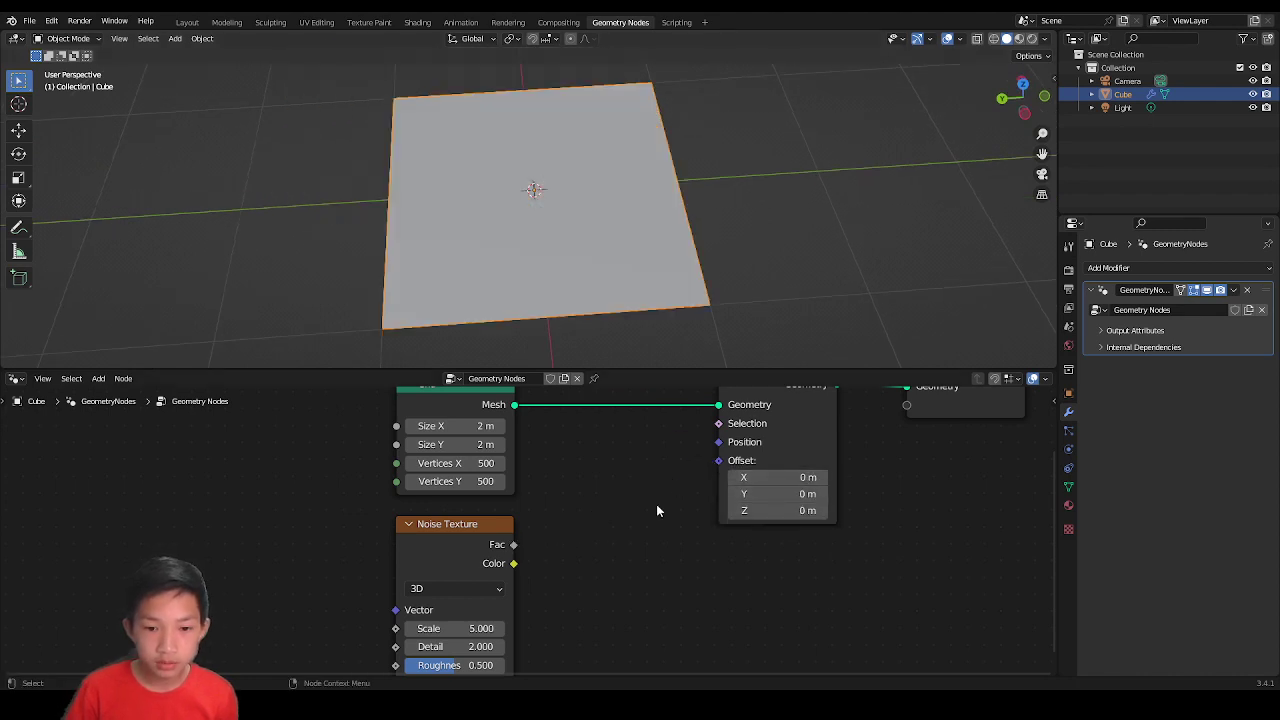
pyautogui.hotkey('shift', 'a')
pyautogui.press('Escape')
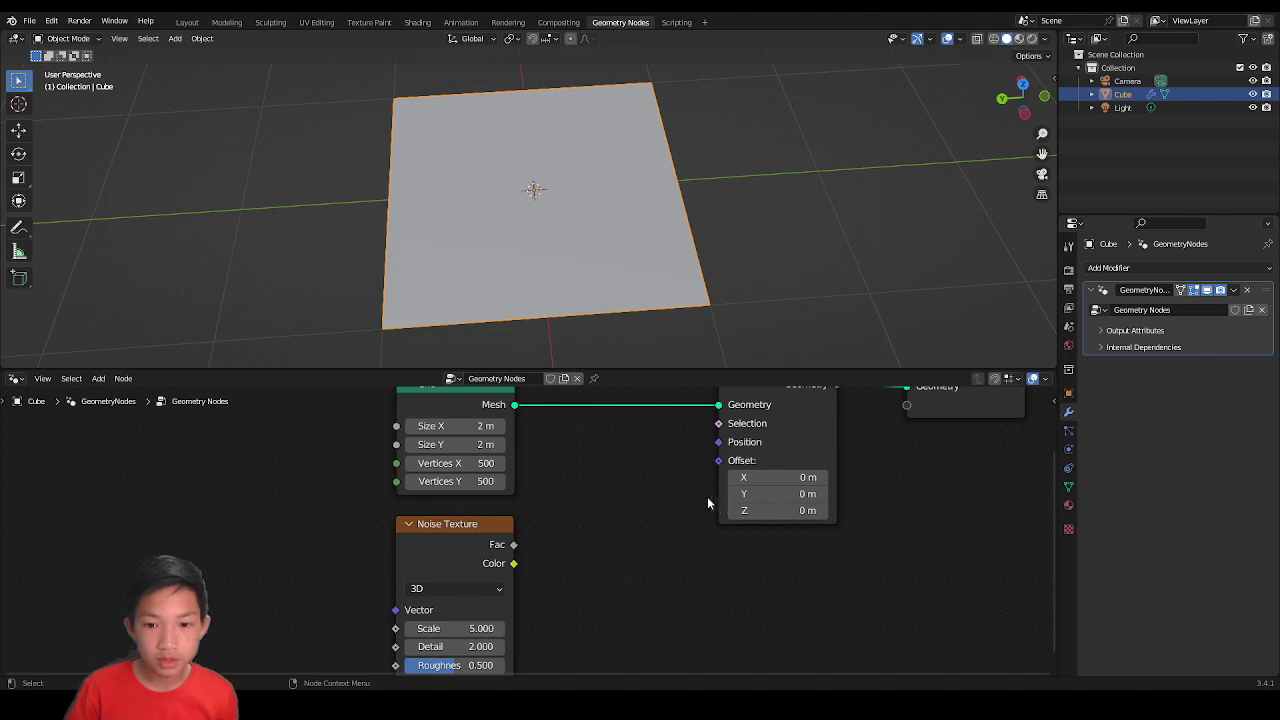
# Step: Add a Combine XYZ node beside Set Position and connect its Vector output to Set Position's Offset
pyautogui.hotkey('shift', 'a')
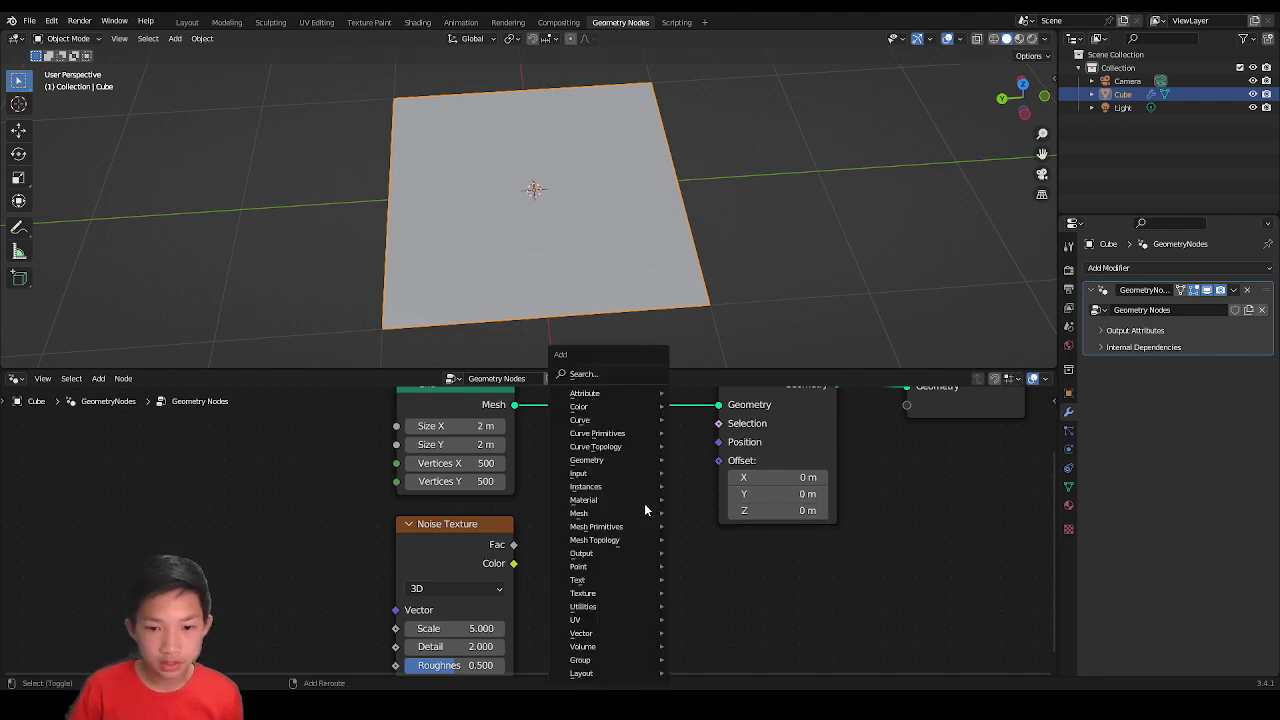
pyautogui.click(590, 374)
pyautogui.write('combine')
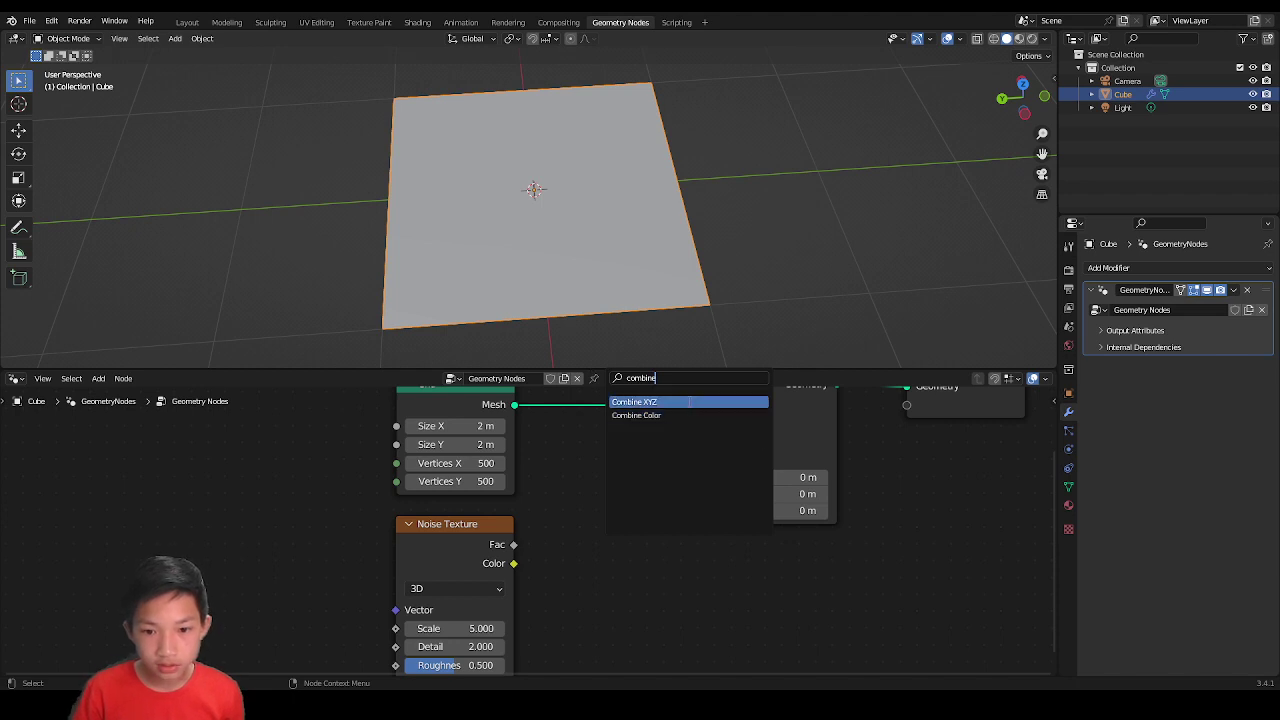
pyautogui.click(650, 402)
pyautogui.click(688, 469)
pyautogui.scroll(1, 688, 469)
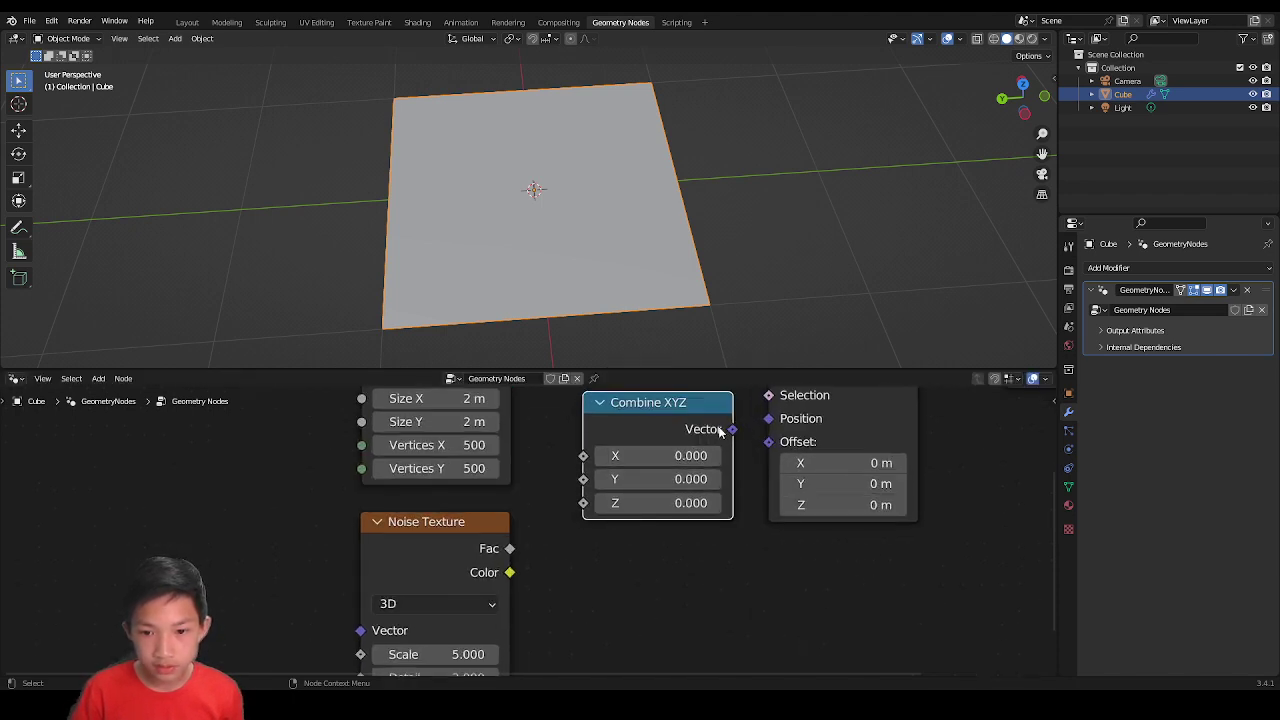
pyautogui.moveTo(733, 429); pyautogui.dragTo(769, 441)
pyautogui.moveTo(648, 443); pyautogui.dragTo(660, 471)
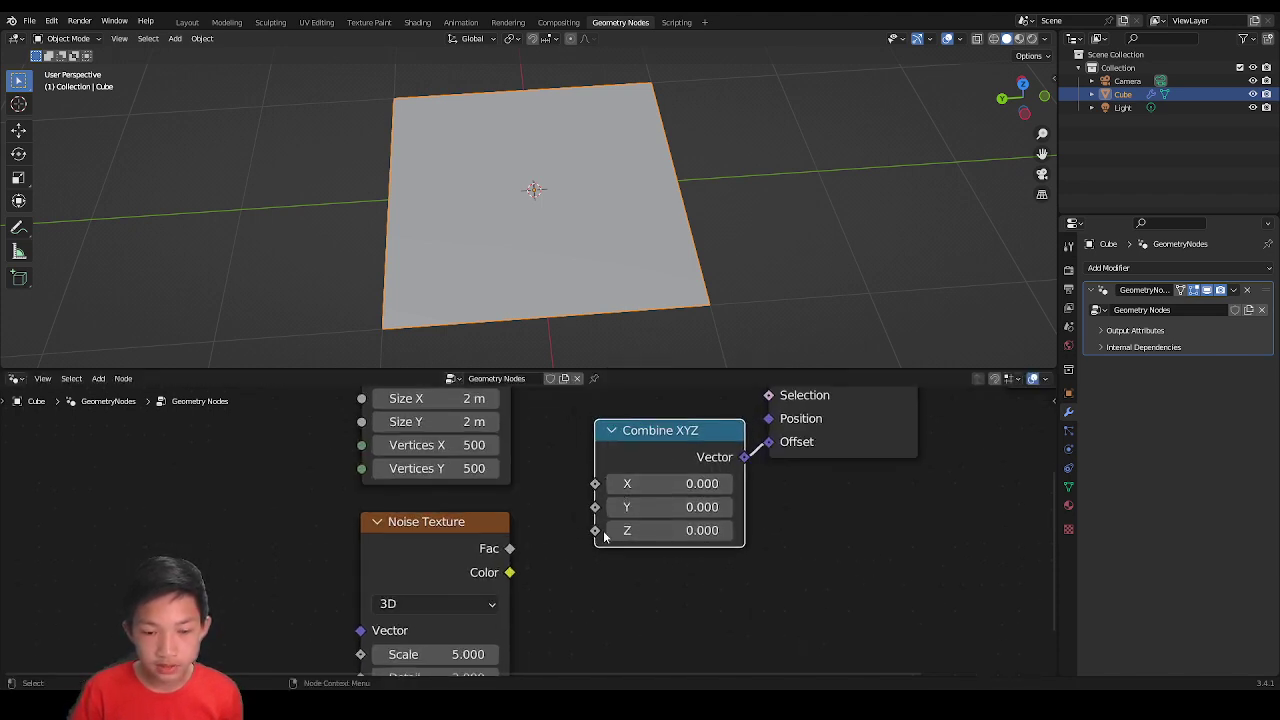
# Step: Connect the Noise Texture's Fac output to the Z input of Combine XYZ
pyautogui.moveTo(508, 547); pyautogui.dragTo(346, 526)
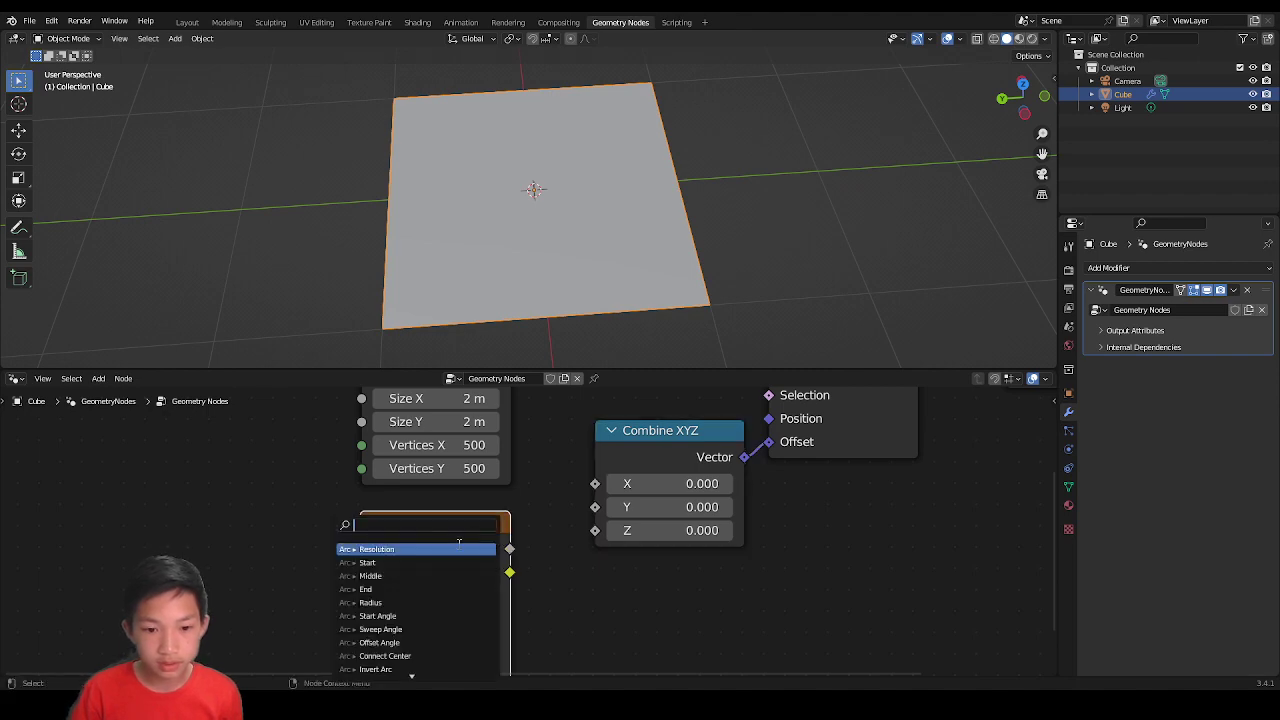
pyautogui.press('Escape')
pyautogui.moveTo(508, 548); pyautogui.dragTo(596, 531)
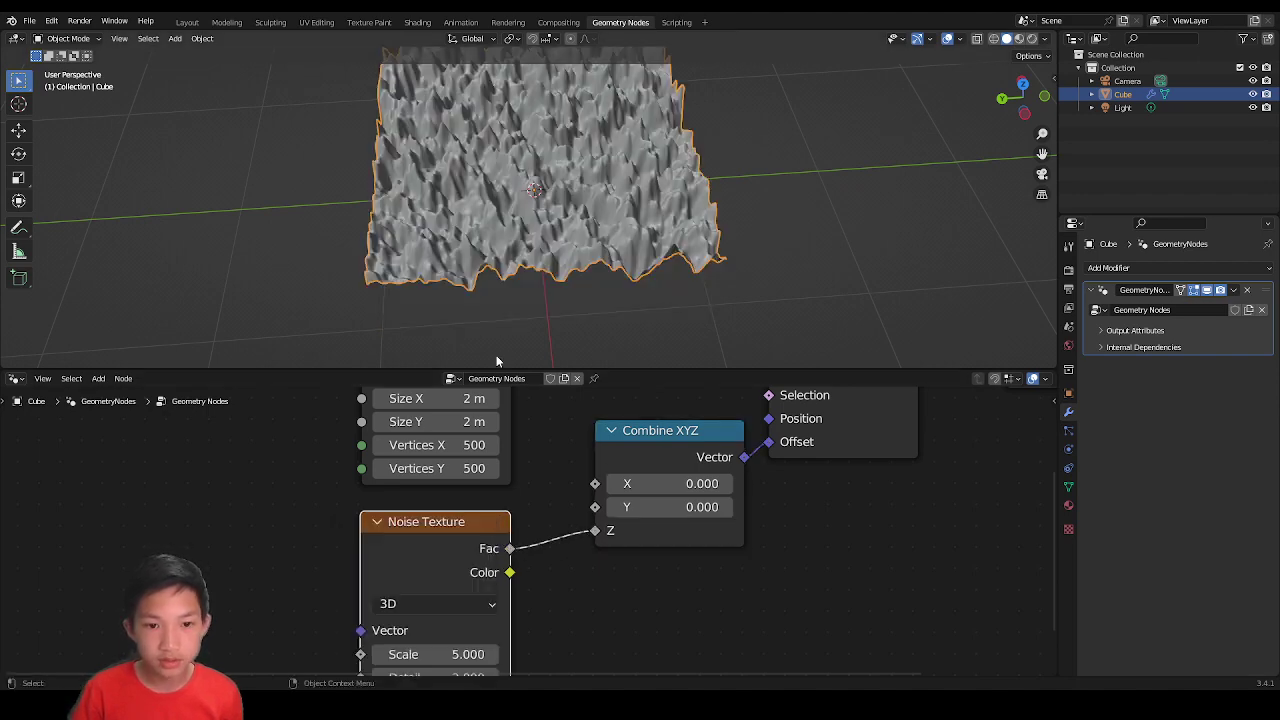
pyautogui.moveTo(530, 295); pyautogui.dragTo(590, 300, button='middle')
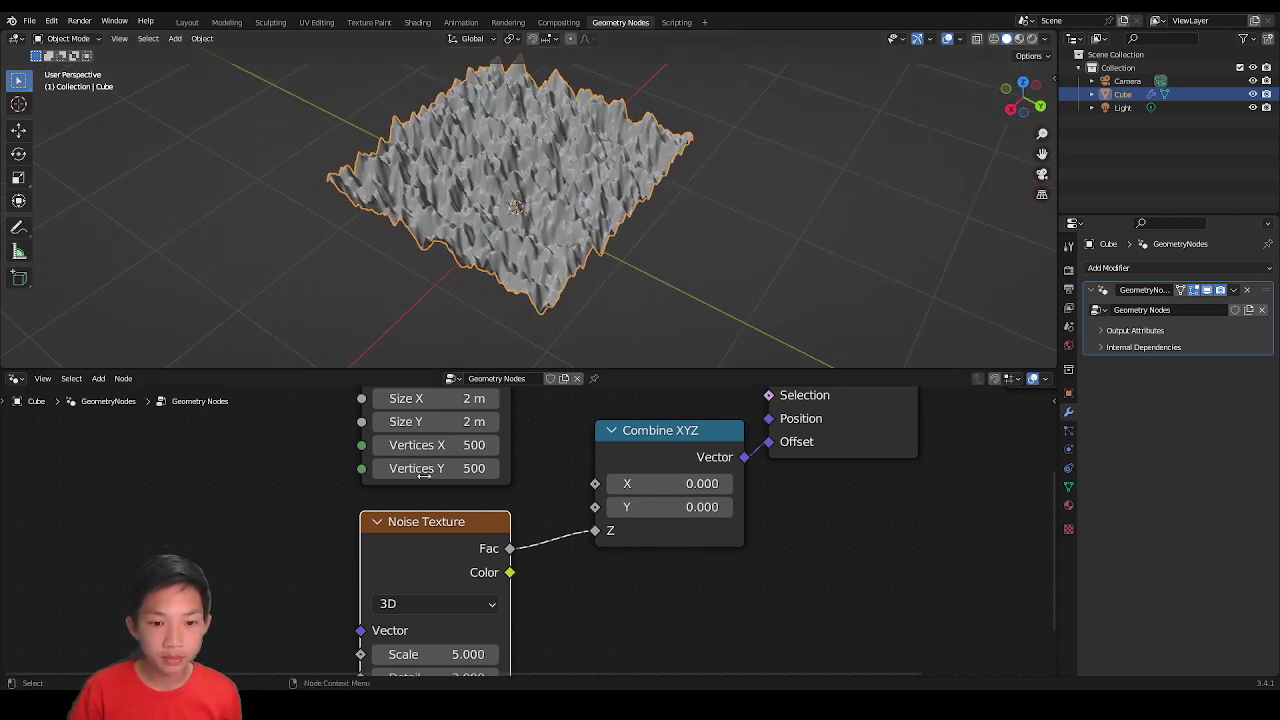
# Step: Switch the Noise Texture's dimensions to 4D
pyautogui.moveTo(419, 556); pyautogui.dragTo(446, 456, button='middle')
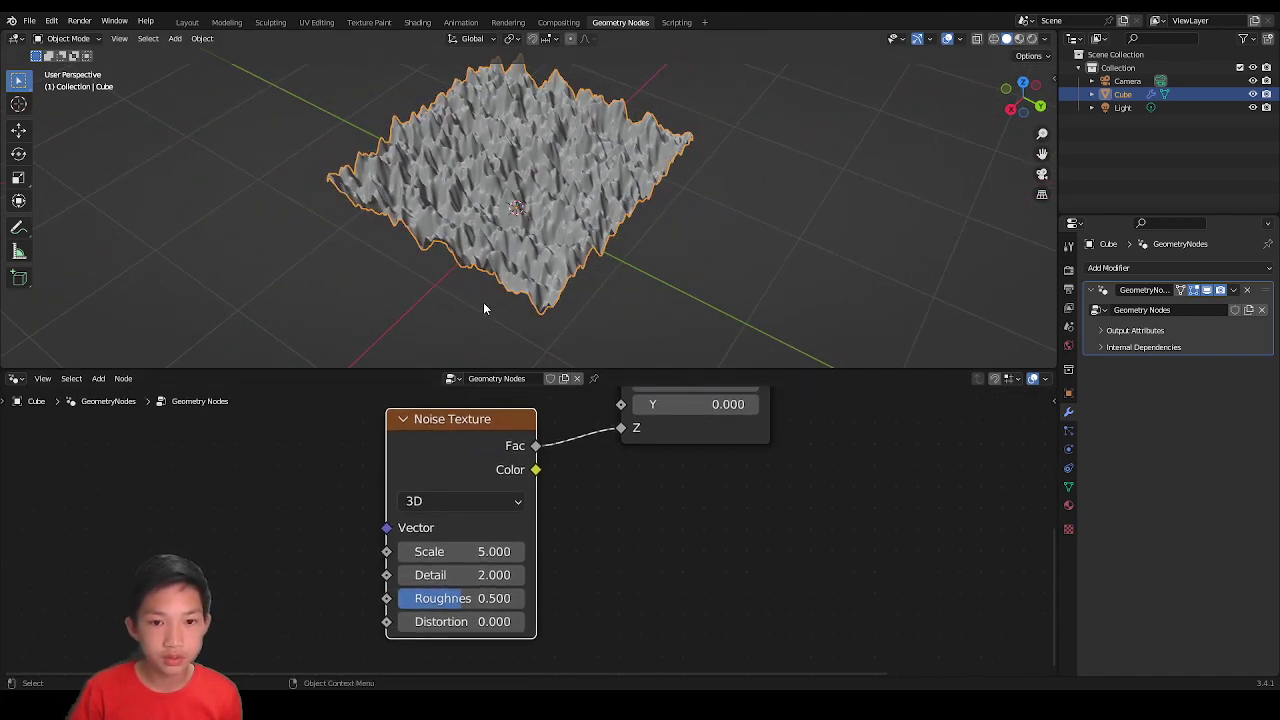
pyautogui.click(436, 507)
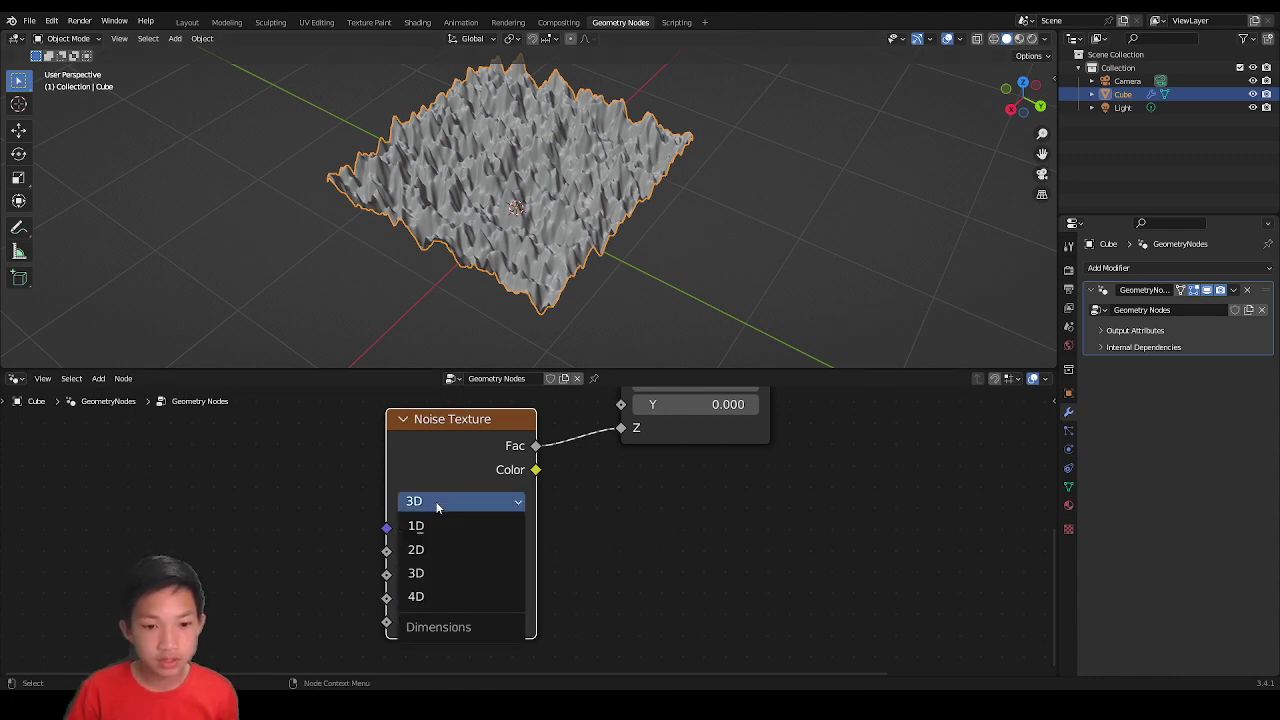
pyautogui.click(418, 598)
# Step: Try raising the Noise Texture's W value to 14.7 and reset it to 0
pyautogui.moveTo(562, 541); pyautogui.dragTo(568, 508, button='middle')
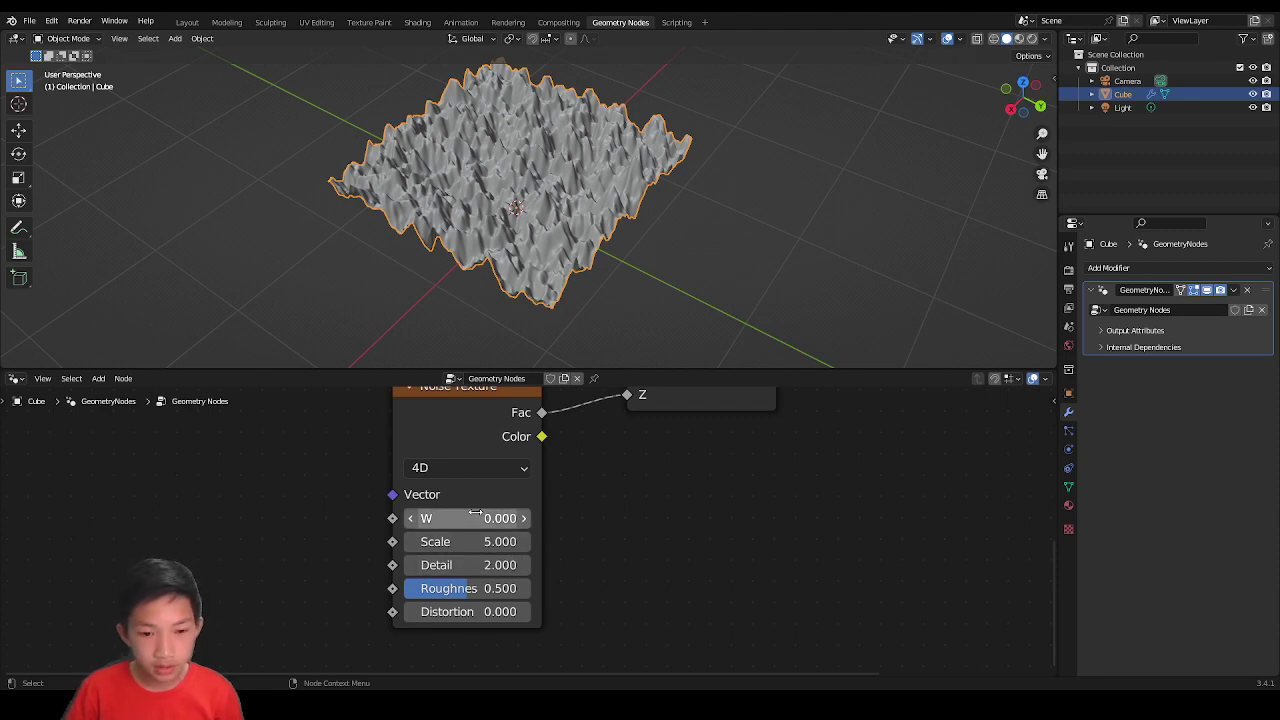
pyautogui.moveTo(475, 513); pyautogui.dragTo(590, 513)
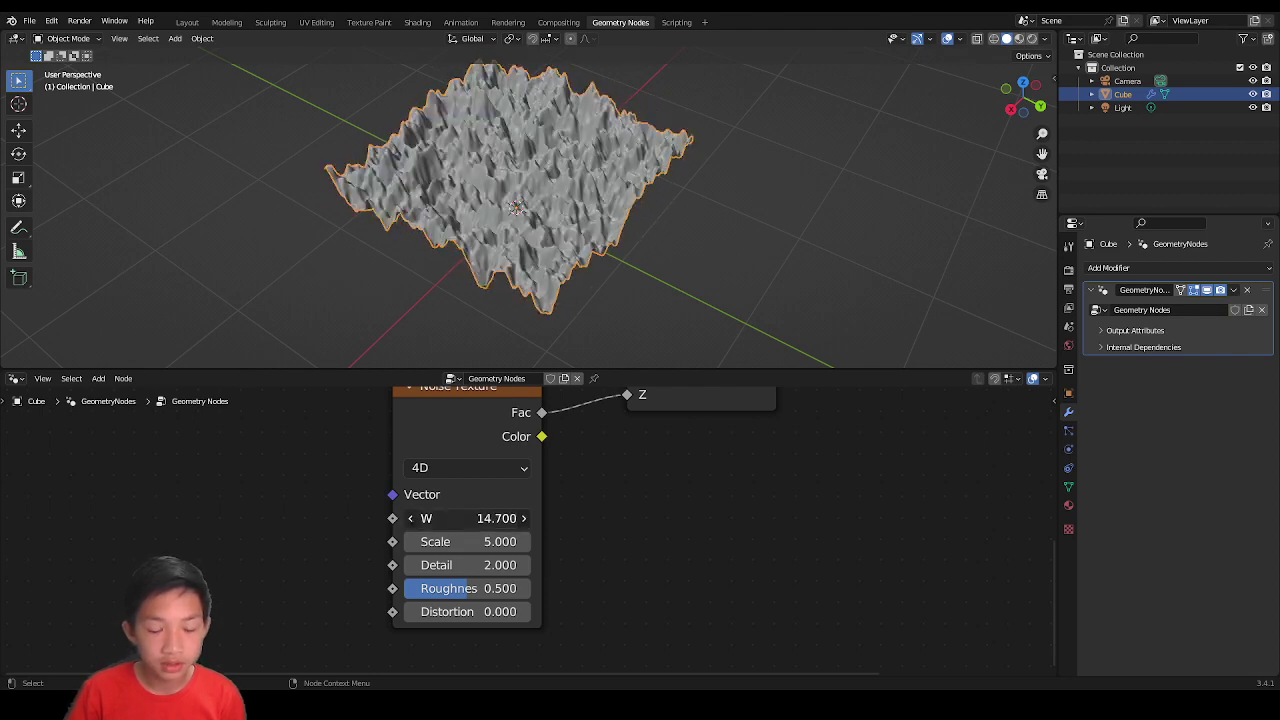
pyautogui.click(497, 518)
pyautogui.write('0')
pyautogui.press('Return')
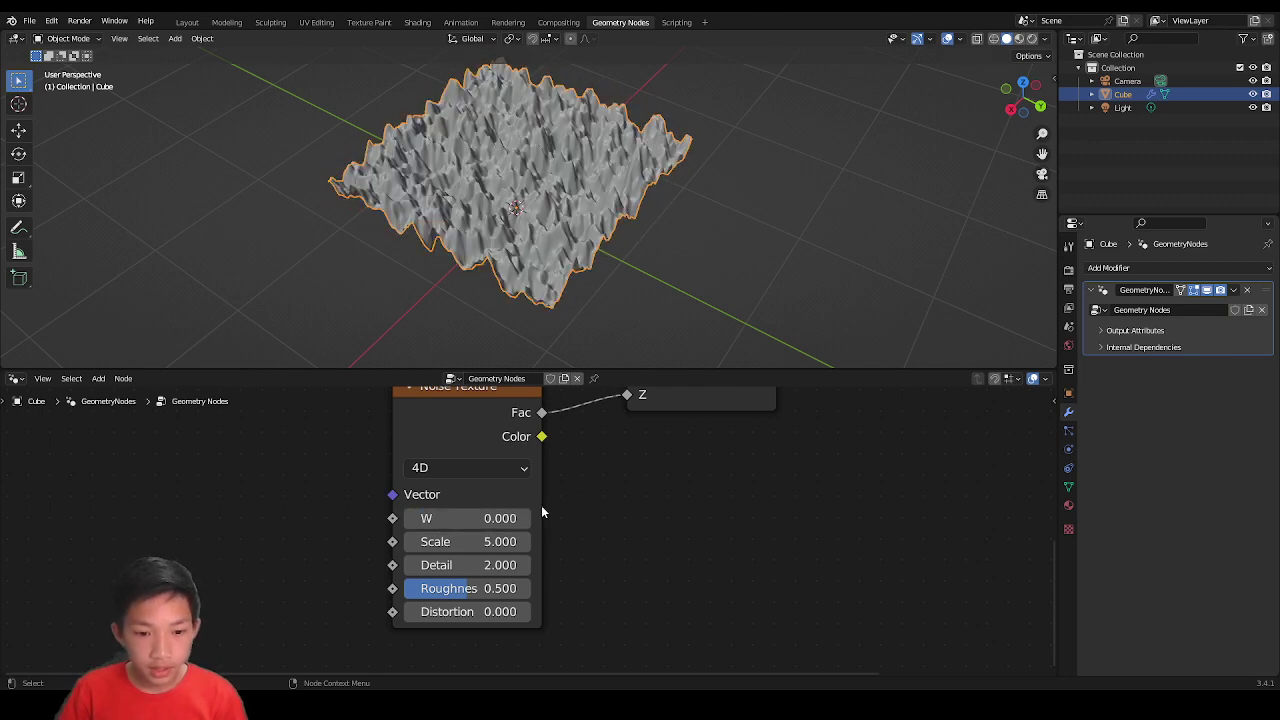
# Step: Set the Noise Texture's Scale to 0.2 and its Detail to 15
pyautogui.click(477, 541)
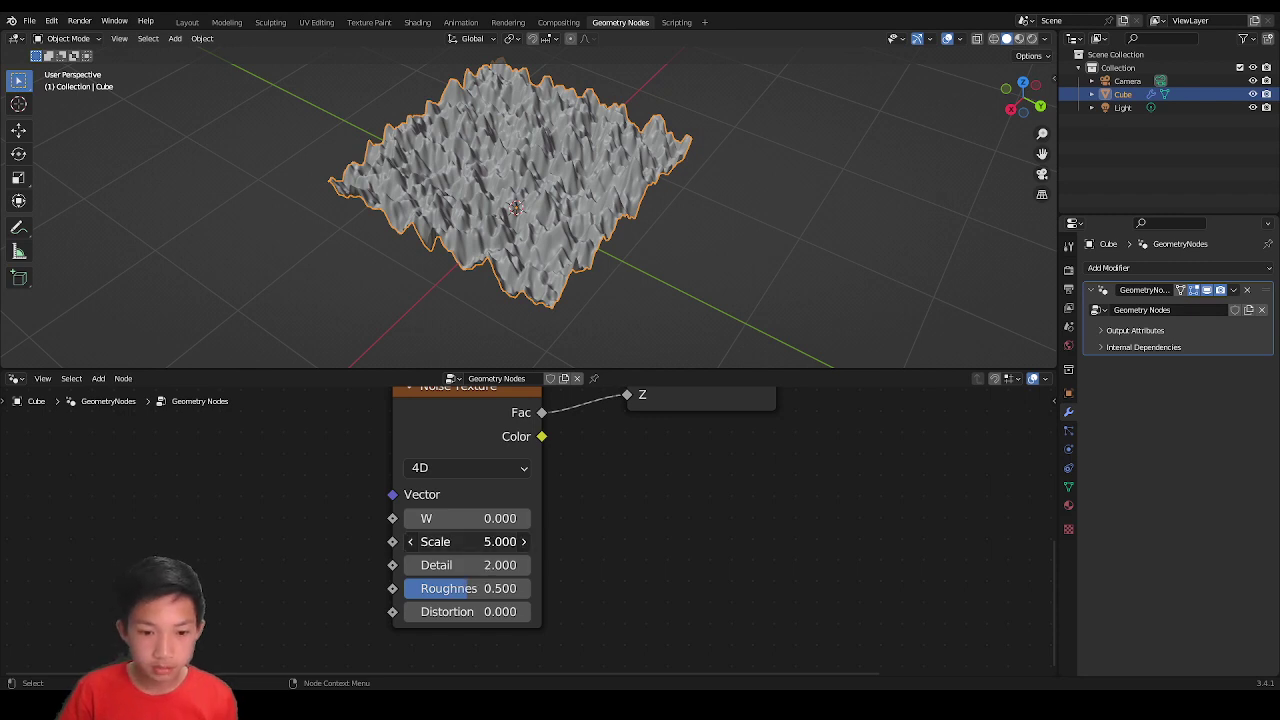
pyautogui.write('0.2')
pyautogui.press('Return')
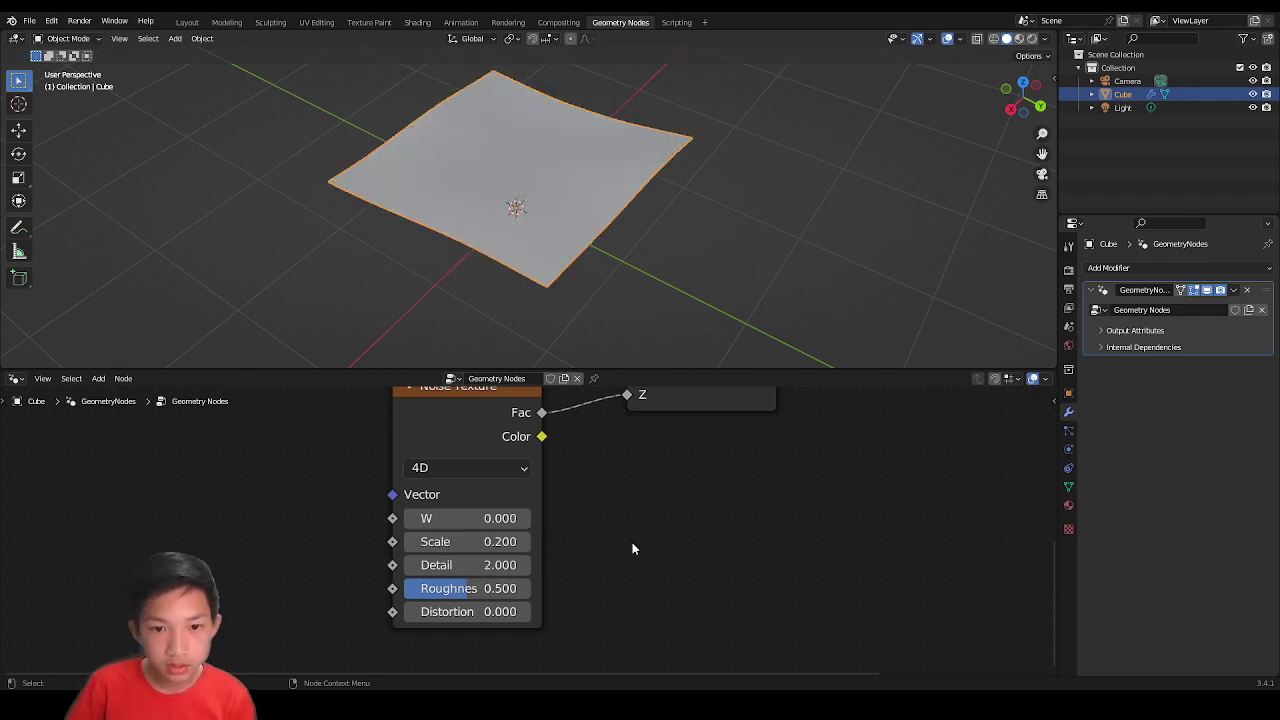
pyautogui.moveTo(537, 277); pyautogui.dragTo(530, 213, button='middle')
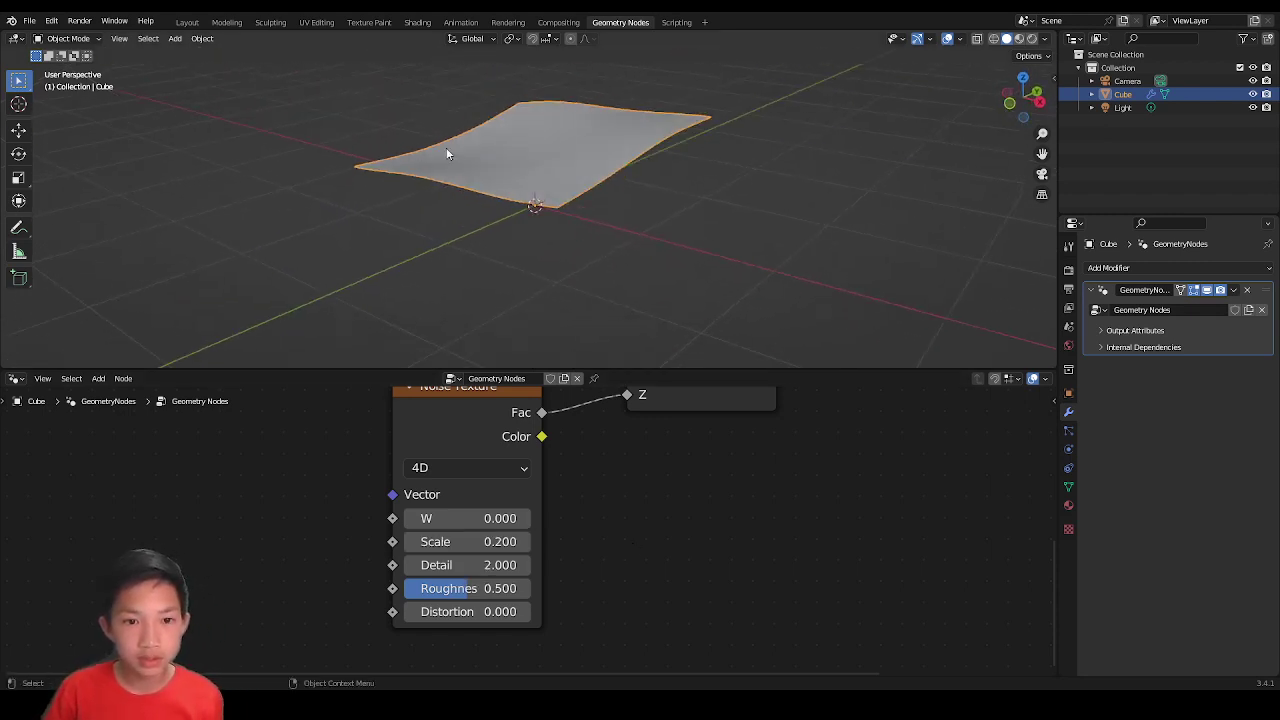
pyautogui.scroll(1, 529, 530)
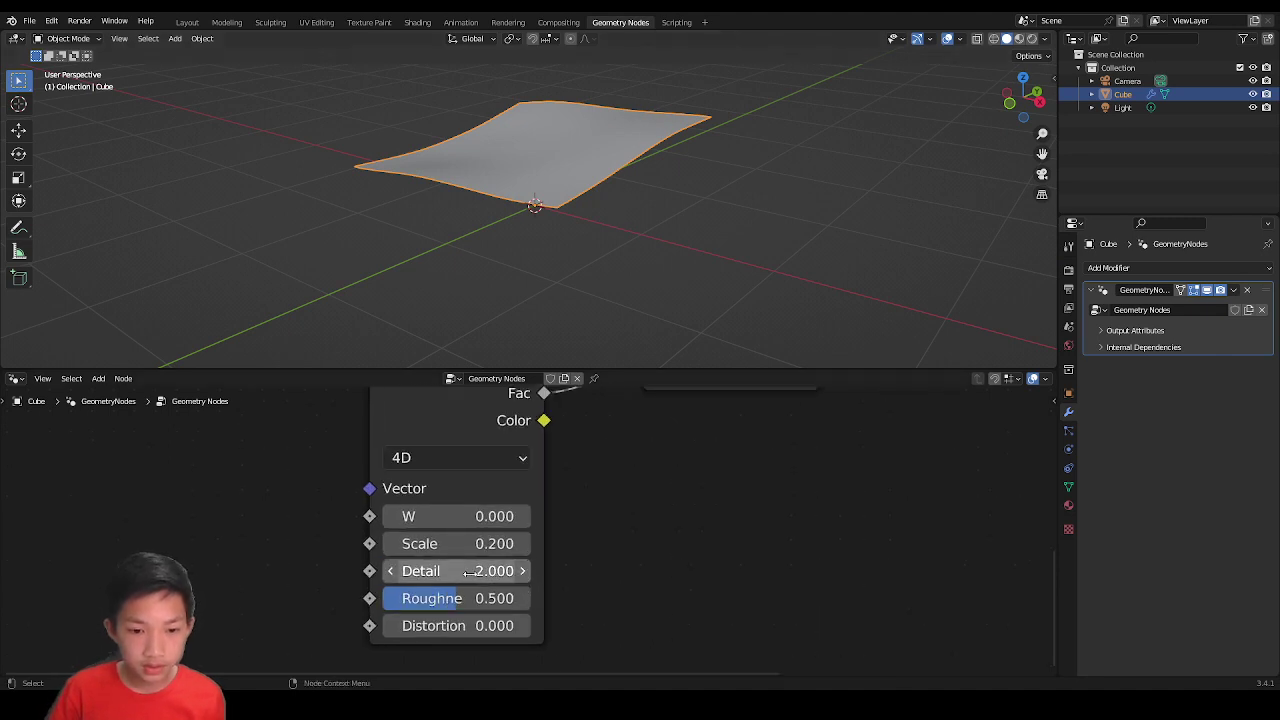
pyautogui.moveTo(469, 571); pyautogui.dragTo(540, 571)
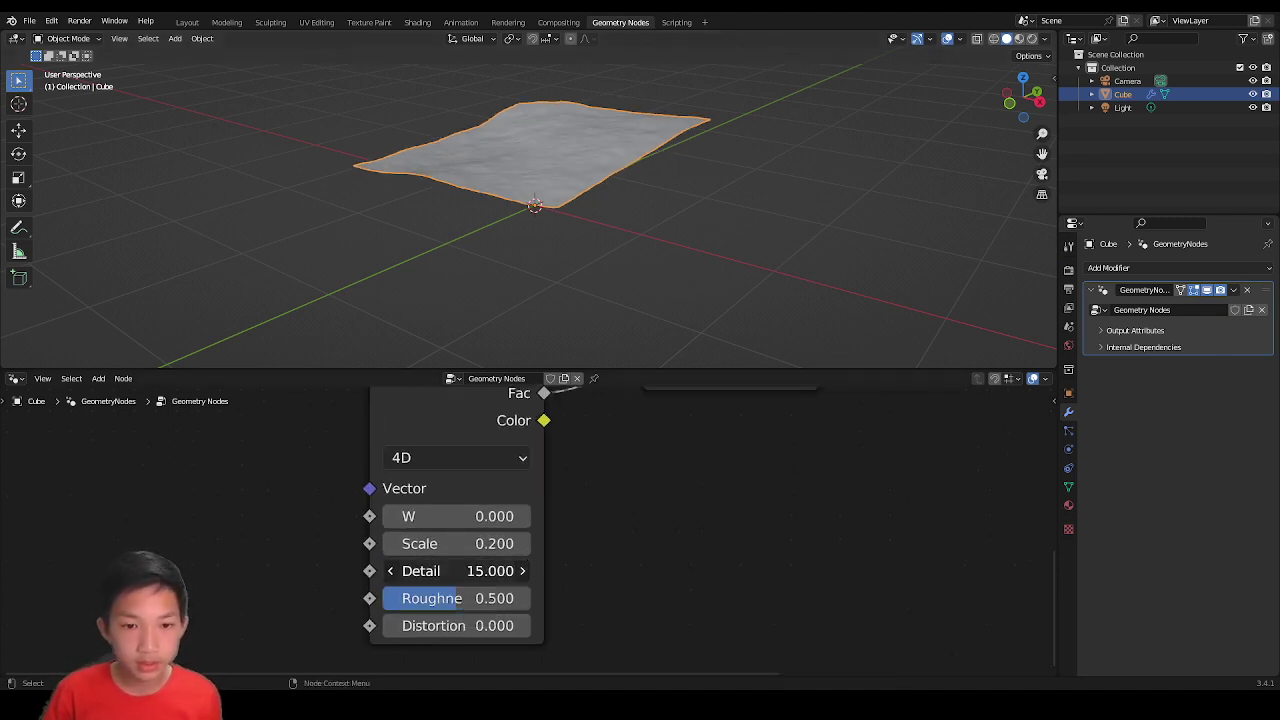
# Step: Examine the displaced terrain's surface up close and from several angles
pyautogui.scroll(8, 612, 233)
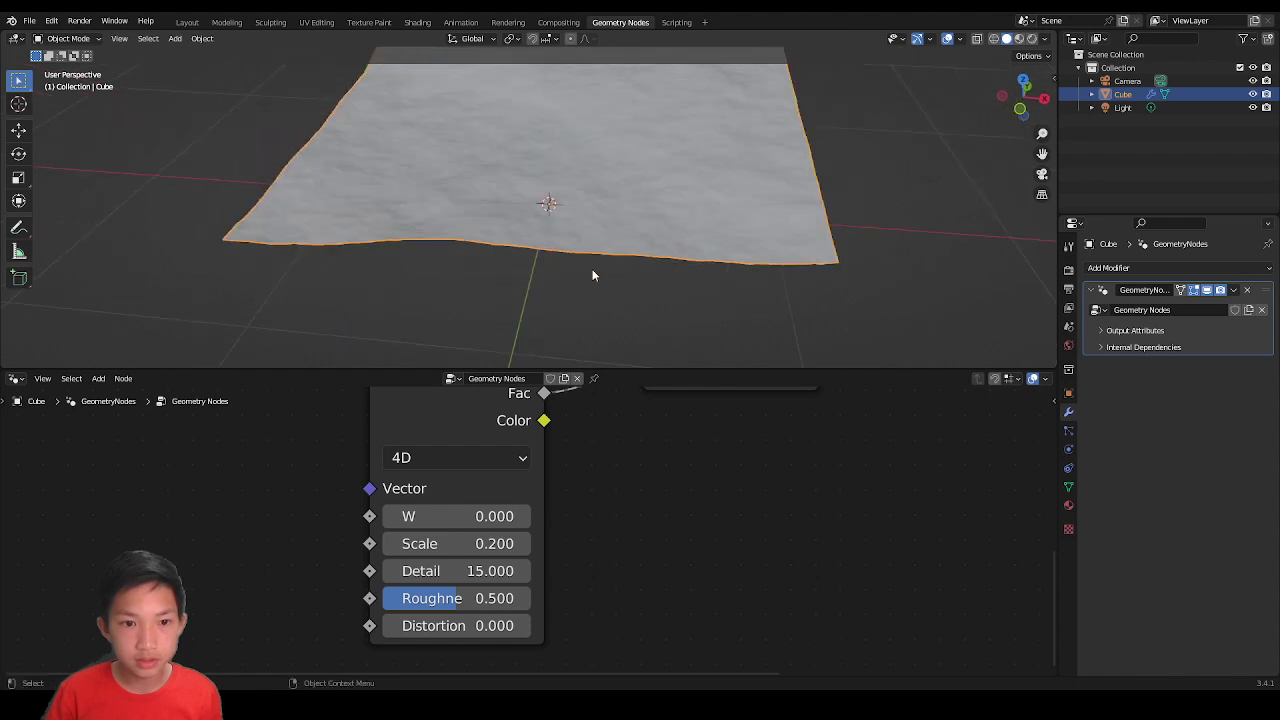
pyautogui.scroll(-6, 530, 219)
pyautogui.moveTo(530, 219)
pyautogui.mouseDown(button='middle')
pyautogui.moveTo(478, 197)
pyautogui.moveTo(428, 217)
pyautogui.moveTo(464, 250)
pyautogui.moveTo(530, 217)
pyautogui.mouseUp(button='middle')
pyautogui.scroll(4, 448, 208)
pyautogui.scroll(-2, 464, 250)
pyautogui.scroll(-2, 514, 251)
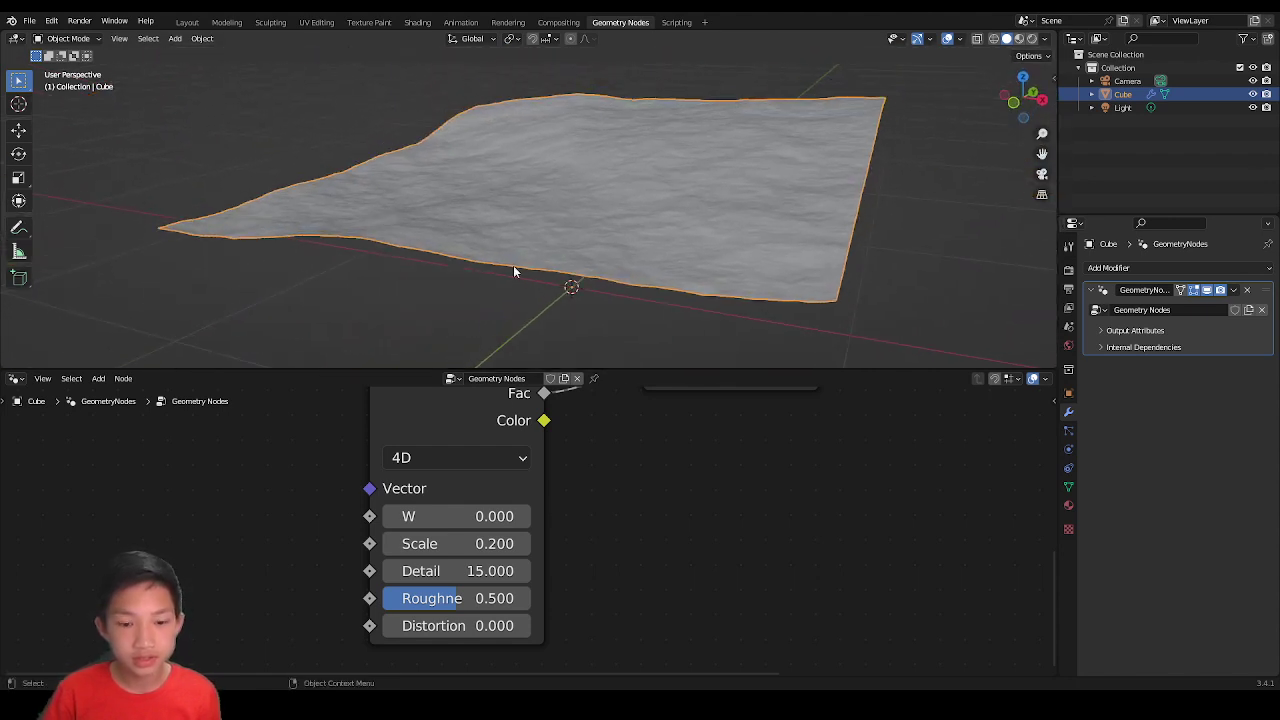
pyautogui.scroll(2, 530, 531)
pyautogui.moveTo(404, 286); pyautogui.dragTo(508, 317, button='middle')
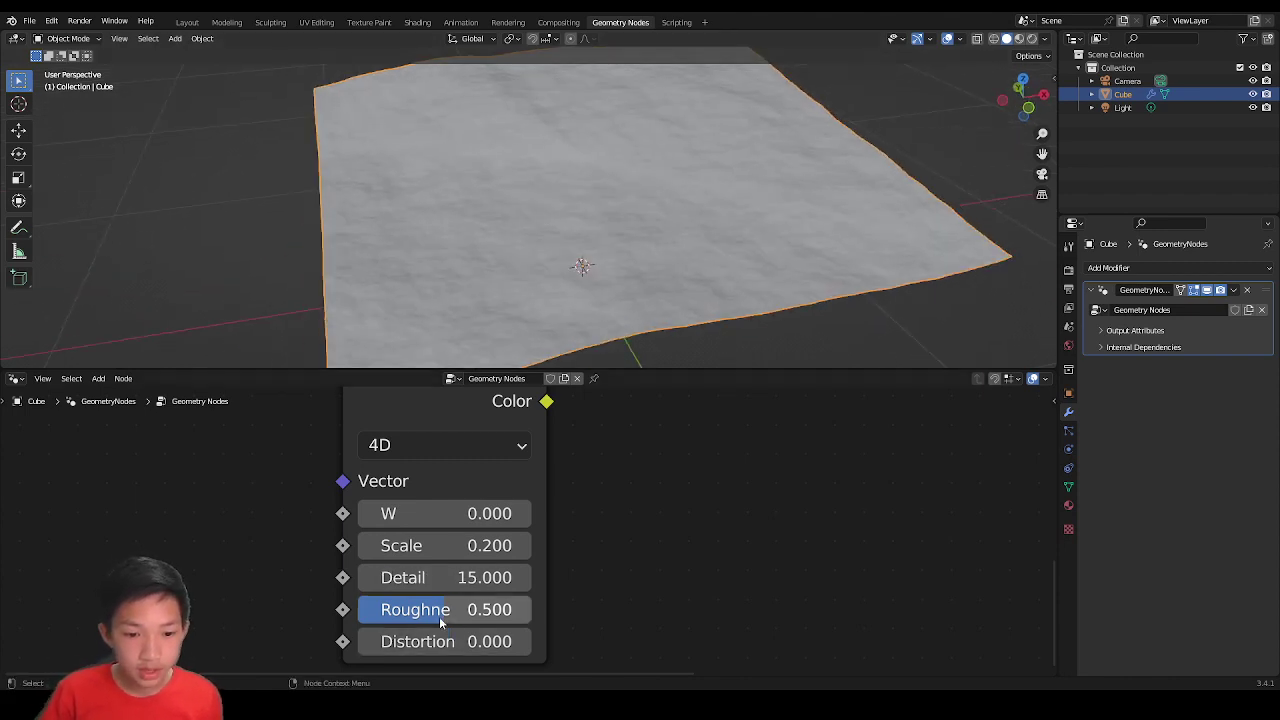
# Step: Set the Noise Texture's Distortion to 2
pyautogui.scroll(-4, 386, 285)
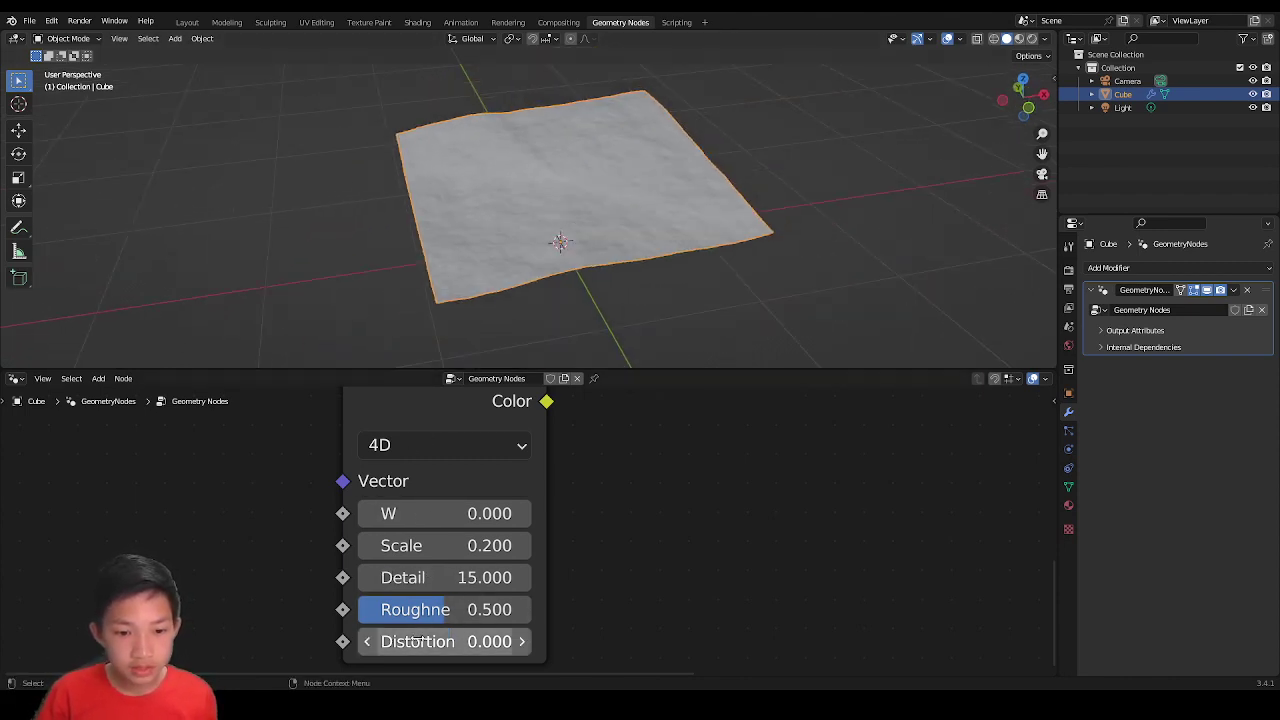
pyautogui.moveTo(450, 641); pyautogui.dragTo(530, 641)
pyautogui.click(450, 641)
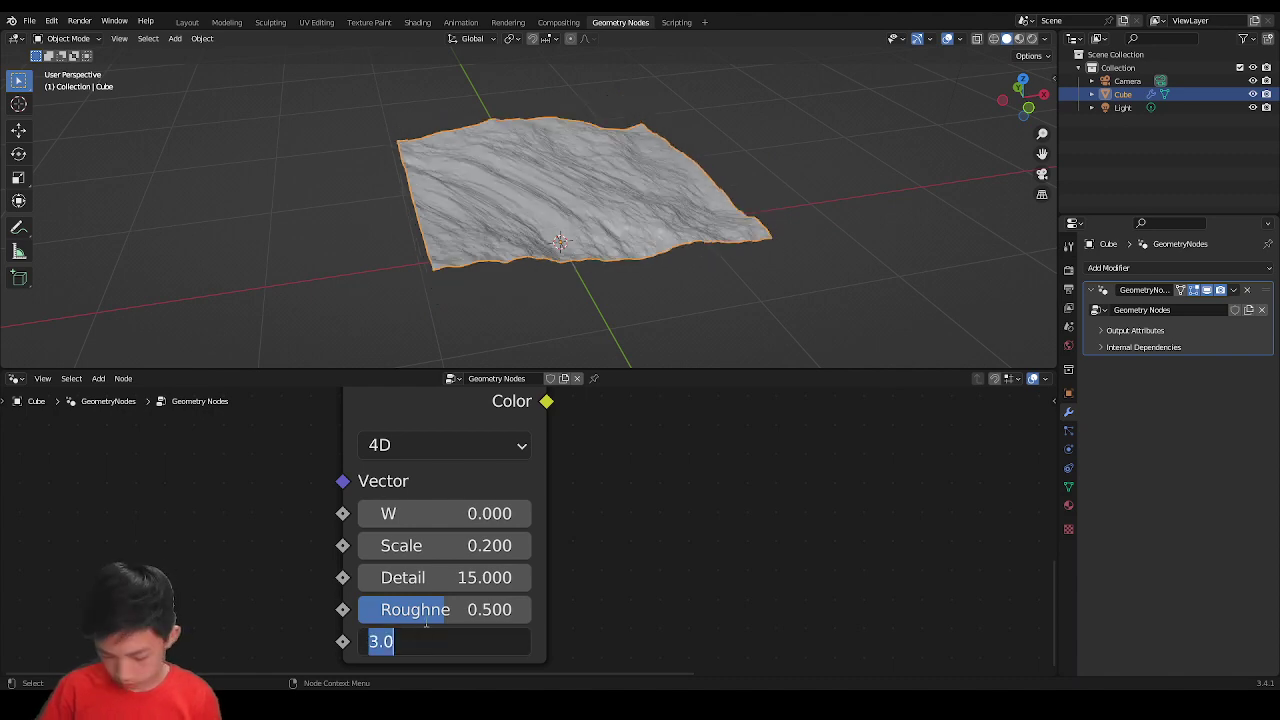
pyautogui.write('2')
pyautogui.press('Return')
# Step: Check the distorted terrain from several angles and move the Combine XYZ node beneath Set Position
pyautogui.scroll(-2, 655, 300)
pyautogui.moveTo(672, 225); pyautogui.dragTo(403, 357, button='middle')
pyautogui.scroll(5, 620, 250)
pyautogui.scroll(-3, 403, 357)
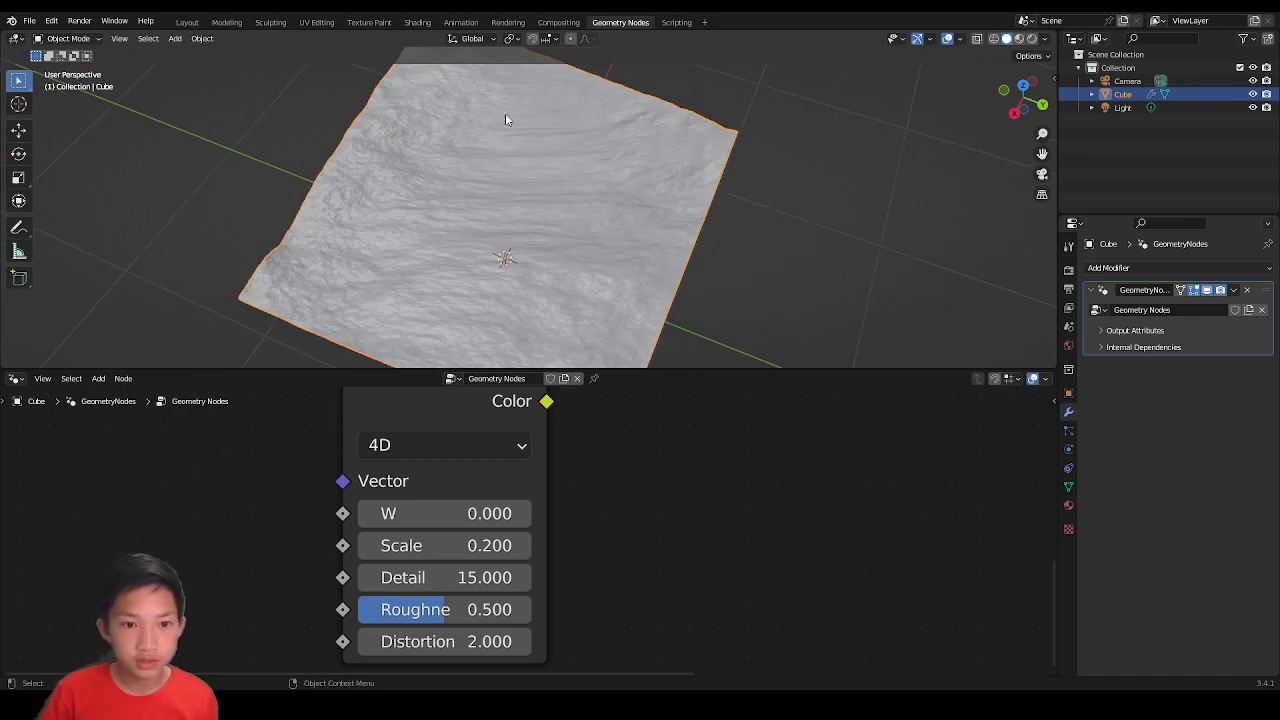
pyautogui.moveTo(505, 116); pyautogui.dragTo(561, 327, button='middle')
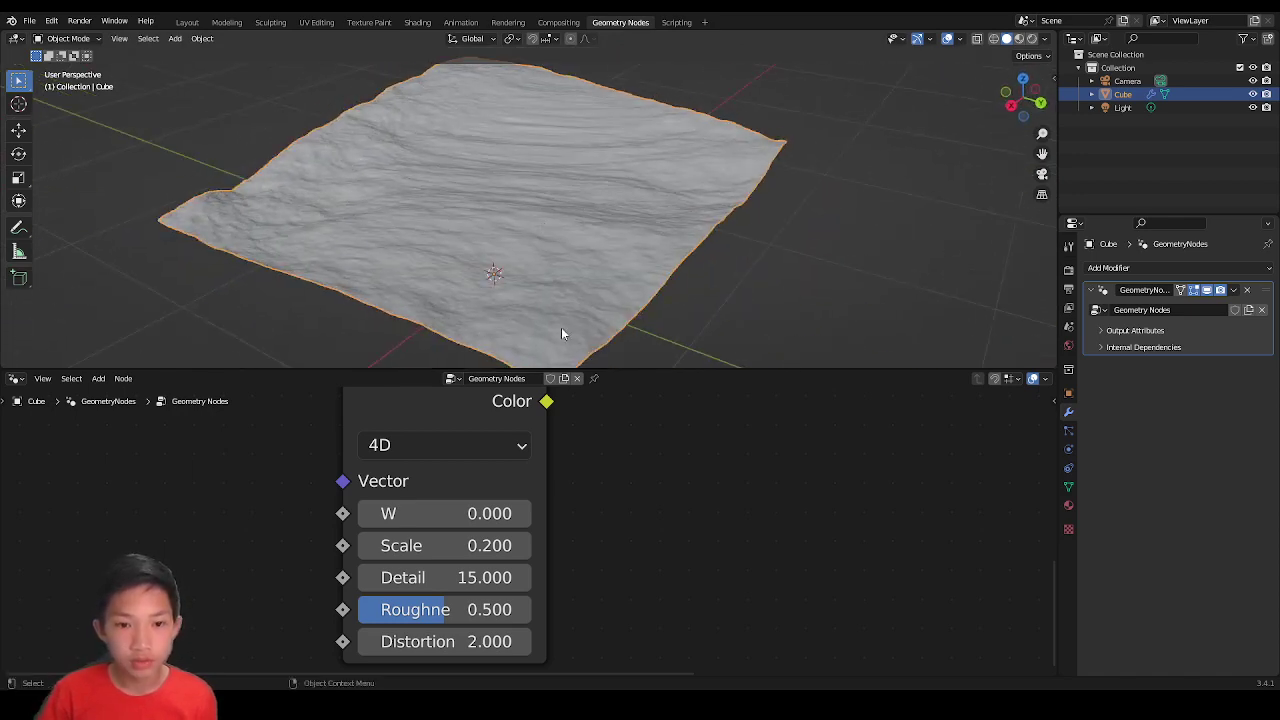
pyautogui.scroll(-1, 625, 413)
pyautogui.moveTo(625, 413); pyautogui.dragTo(512, 537, button='middle')
pyautogui.scroll(-4, 509, 485)
pyautogui.scroll(-1, 515, 535)
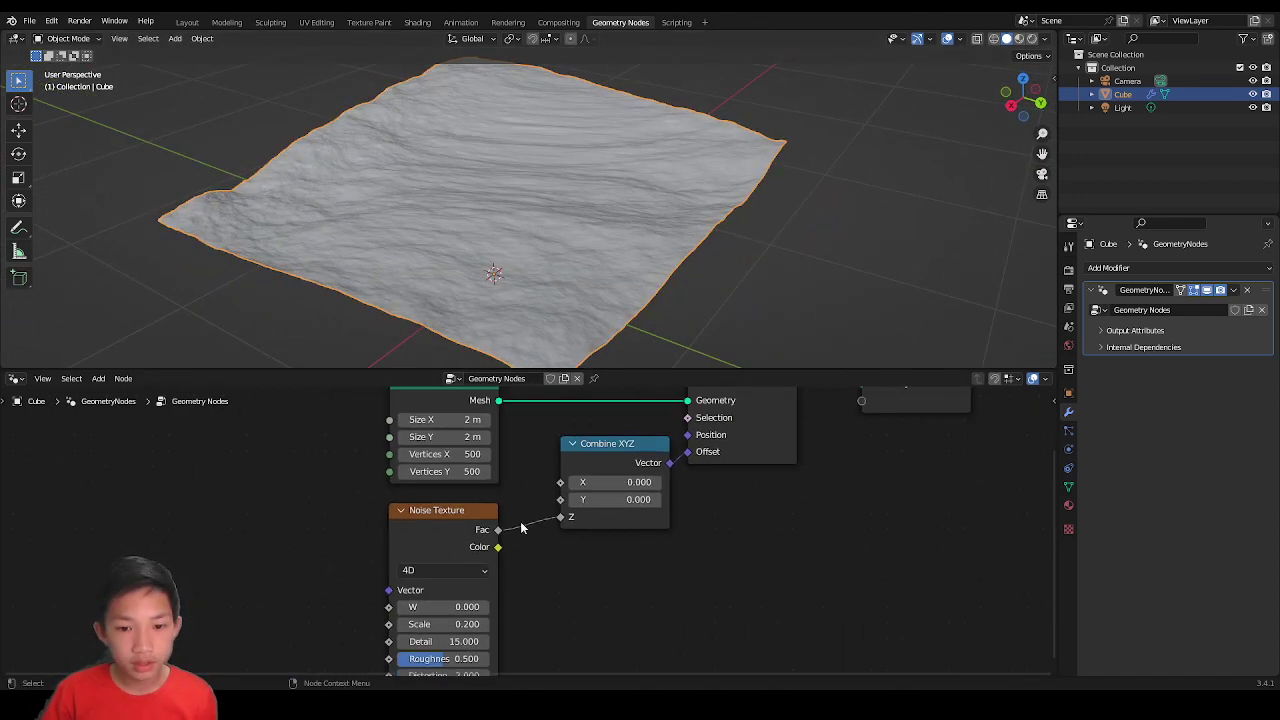
pyautogui.moveTo(647, 448); pyautogui.dragTo(767, 484)
# Step: Vary the terrain shape by raising the Noise Texture's W value to 27.6
pyautogui.moveTo(354, 209); pyautogui.dragTo(529, 186, button='middle')
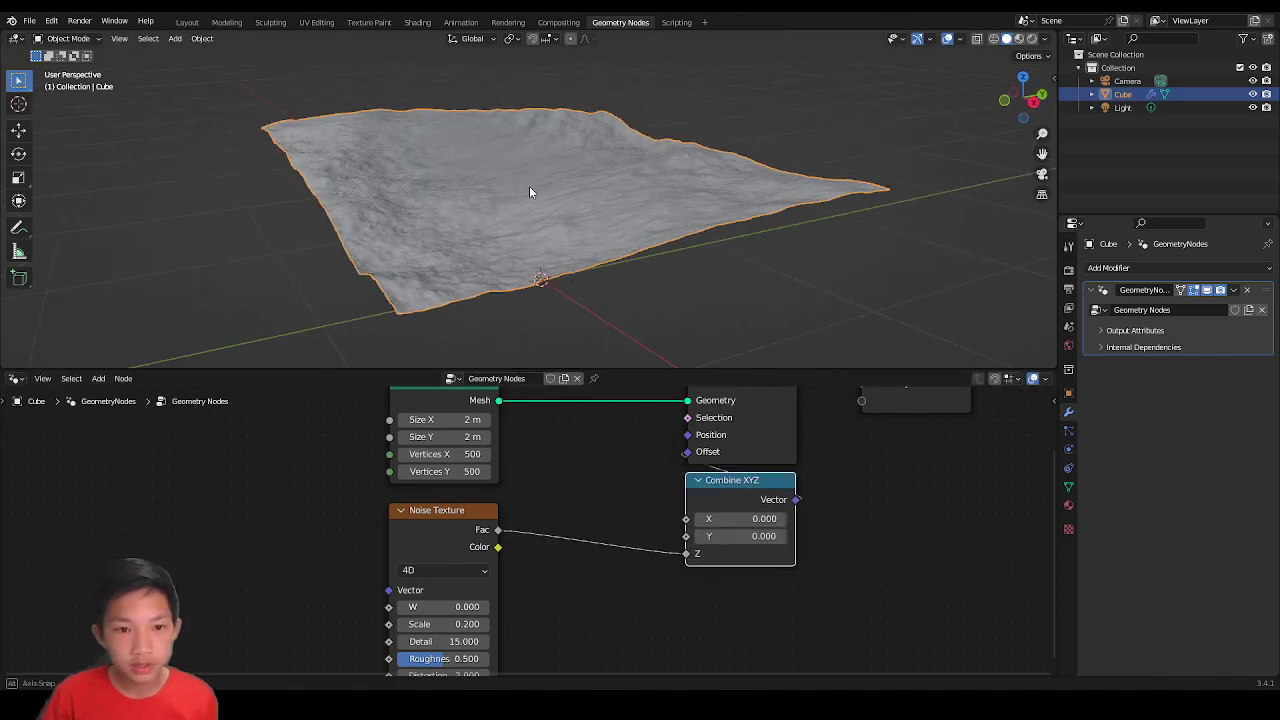
pyautogui.moveTo(440, 607); pyautogui.dragTo(540, 607)
pyautogui.click(417, 607)
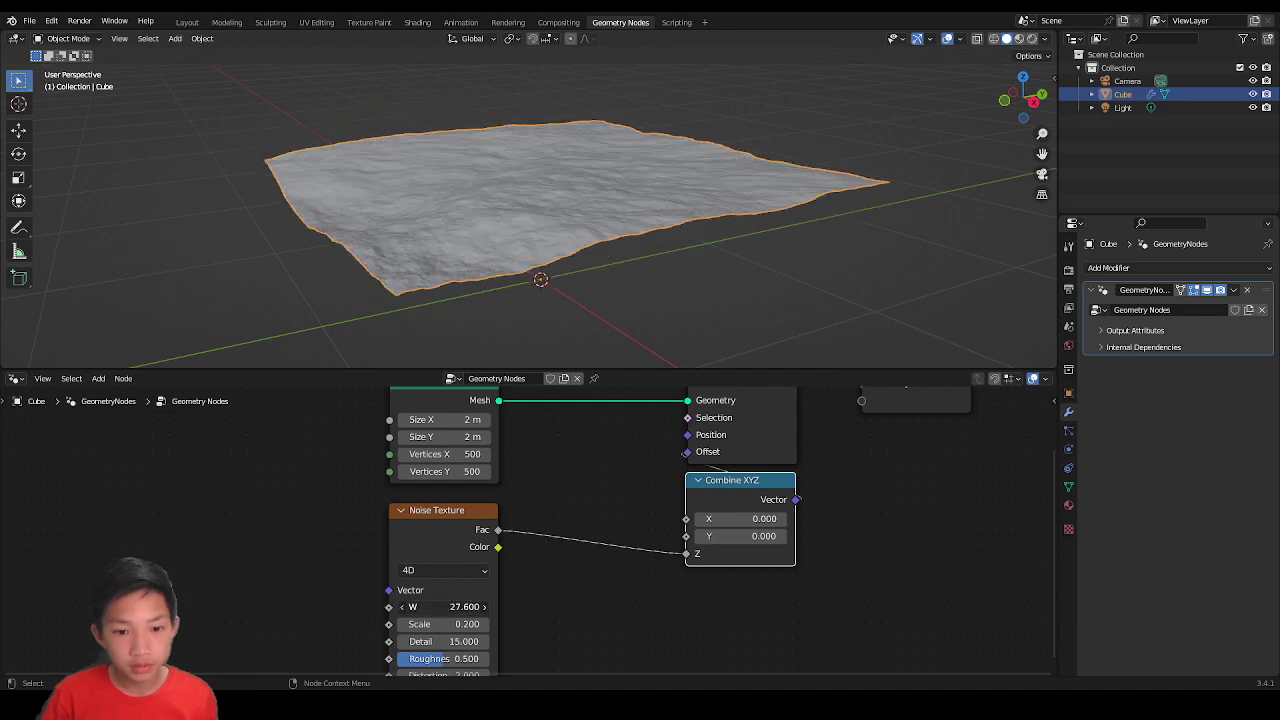
# Step: Set the Noise Texture's W to 0 and insert an RGB Curves node between its Fac output and Combine XYZ's Z input
pyautogui.write('0')
pyautogui.press('Return')
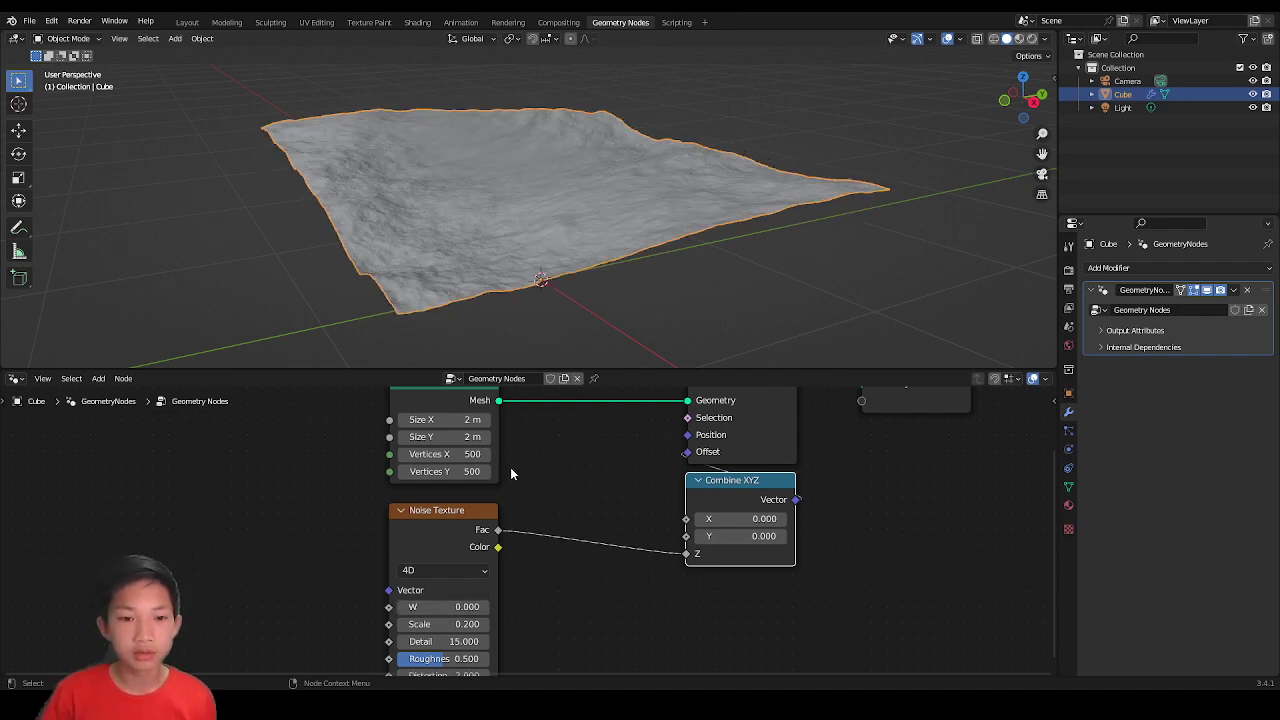
pyautogui.hotkey('shift', 'a')
pyautogui.click(548, 372)
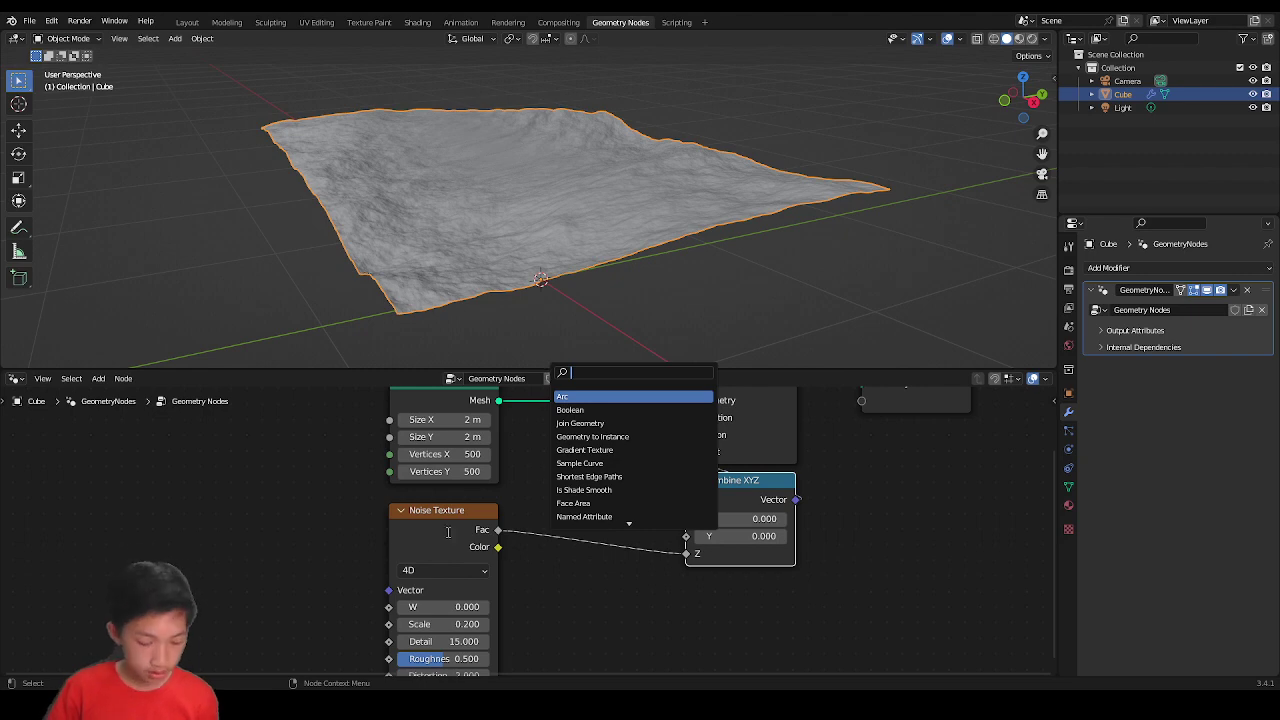
pyautogui.write('rgb')
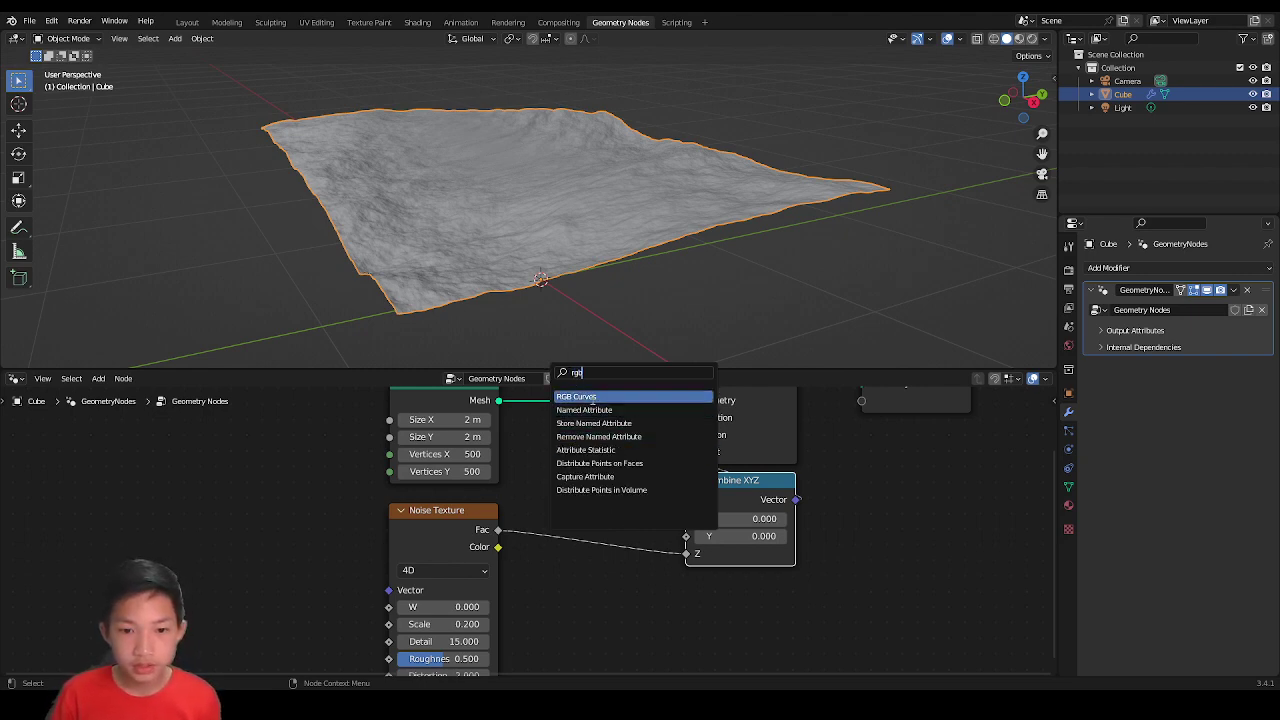
pyautogui.click(598, 396)
pyautogui.click(552, 540)
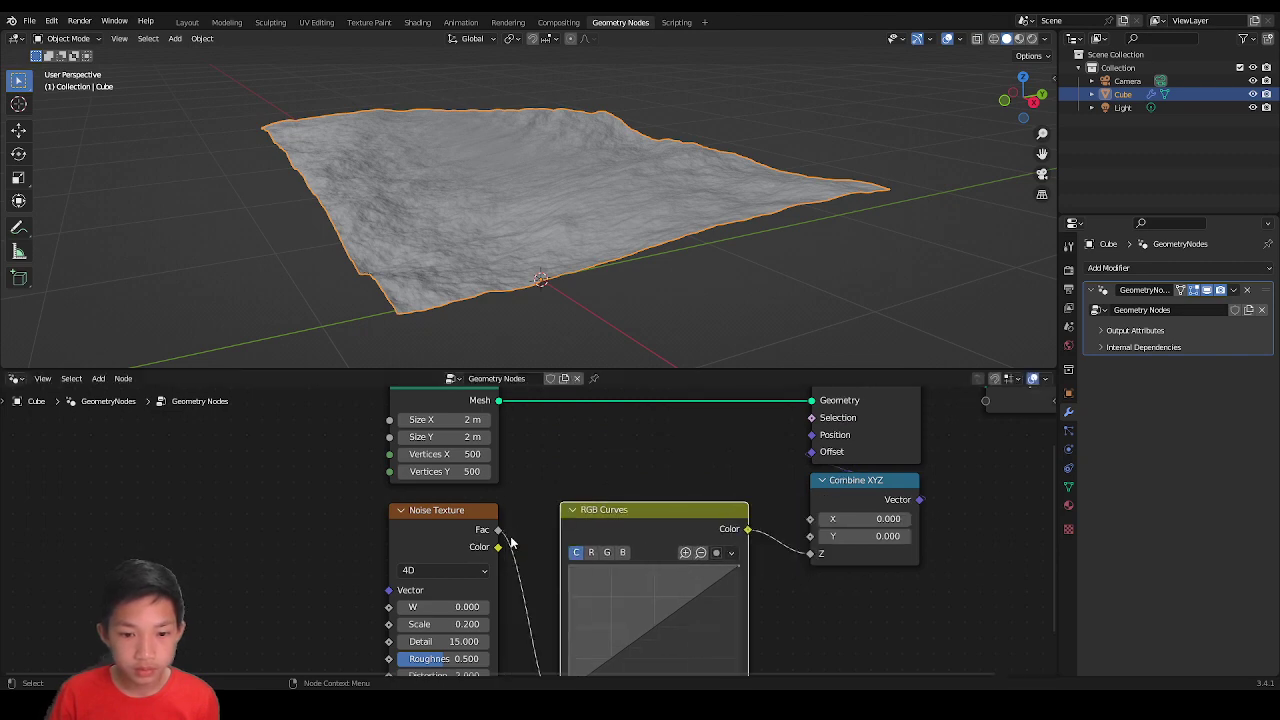
pyautogui.moveTo(595, 494); pyautogui.dragTo(602, 461, button='middle')
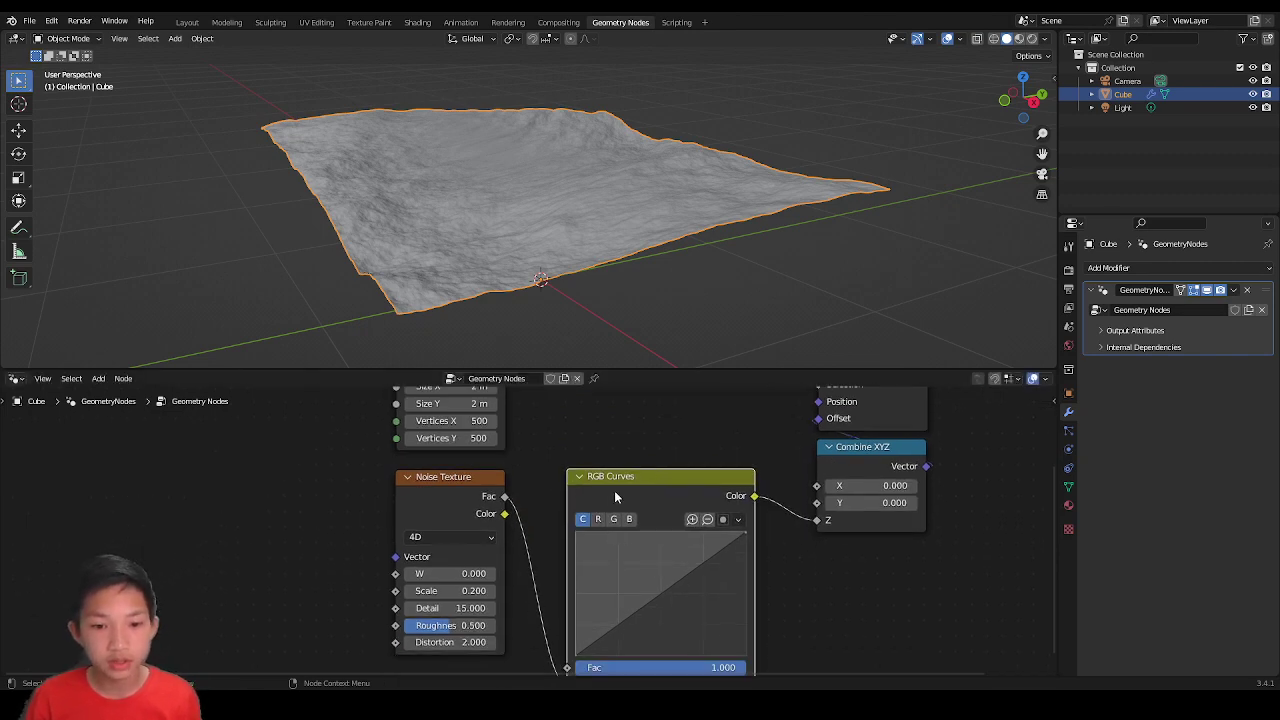
pyautogui.moveTo(615, 494); pyautogui.dragTo(614, 438)
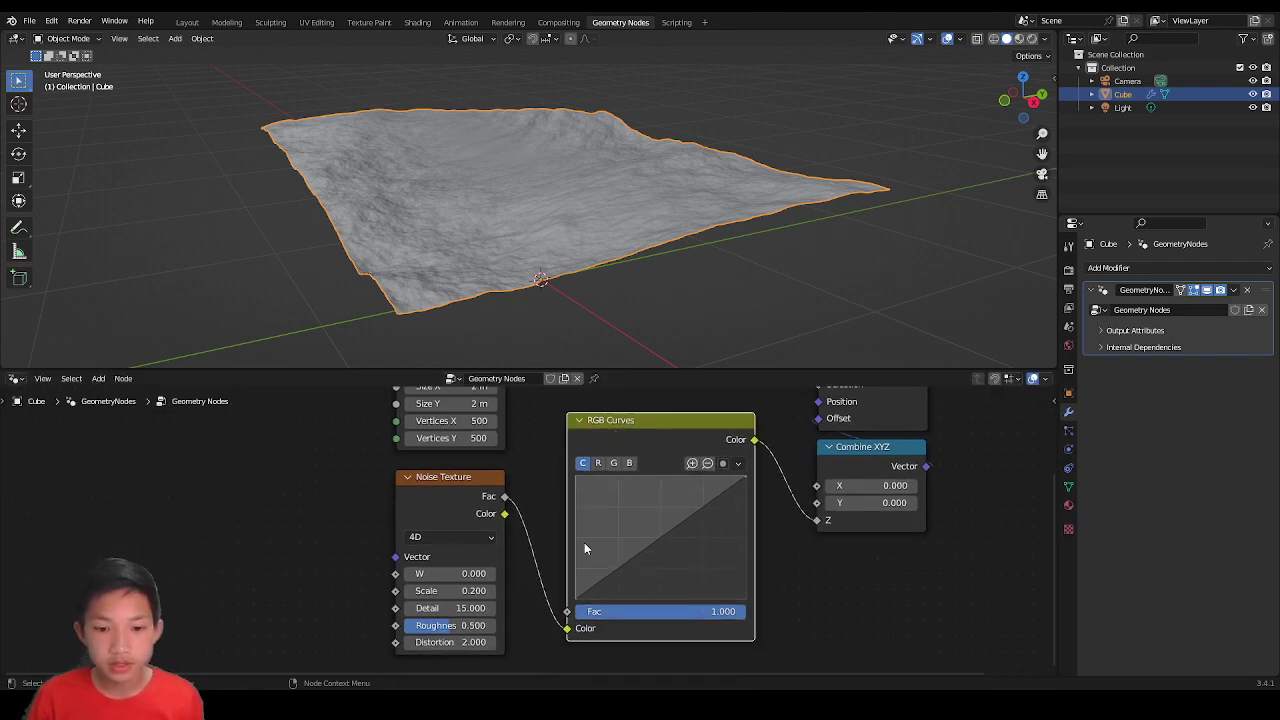
# Step: Add two control points to the RGB Curves curve at about (0.43, 0.61) and (0.75, 0.31), and lower its end point to about 0.54
pyautogui.click(652, 540)
pyautogui.moveTo(652, 540); pyautogui.dragTo(700, 545)
pyautogui.click(688, 490)
pyautogui.moveTo(491, 263); pyautogui.dragTo(656, 340, button='middle')
pyautogui.moveTo(649, 509); pyautogui.dragTo(649, 524)
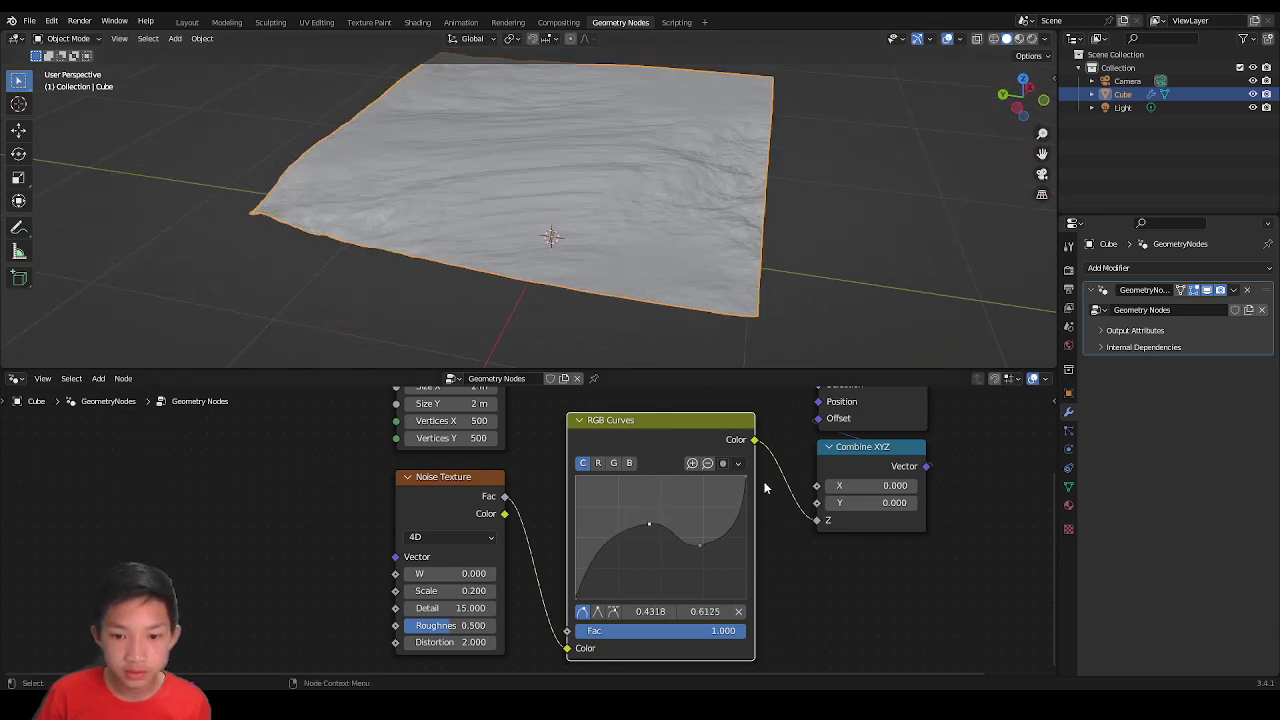
pyautogui.moveTo(750, 475); pyautogui.dragTo(755, 569)
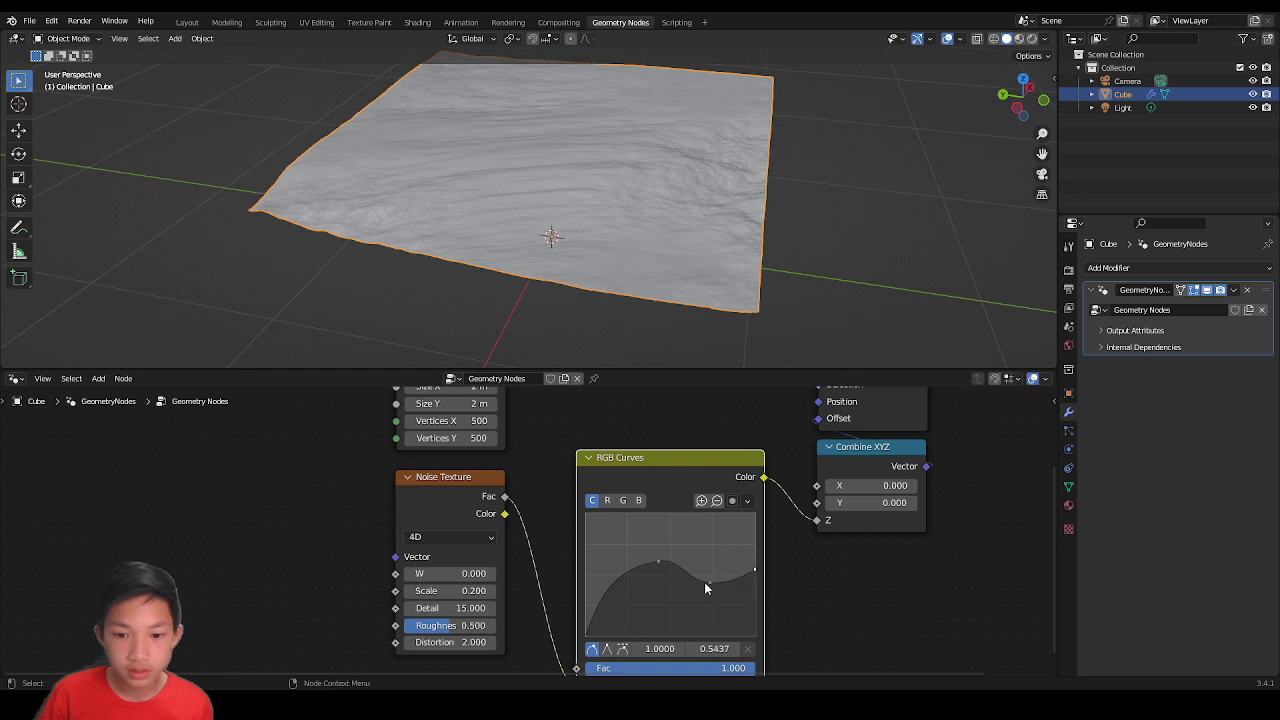
pyautogui.click(713, 598)
pyautogui.moveTo(400, 289); pyautogui.dragTo(514, 280, button='middle')
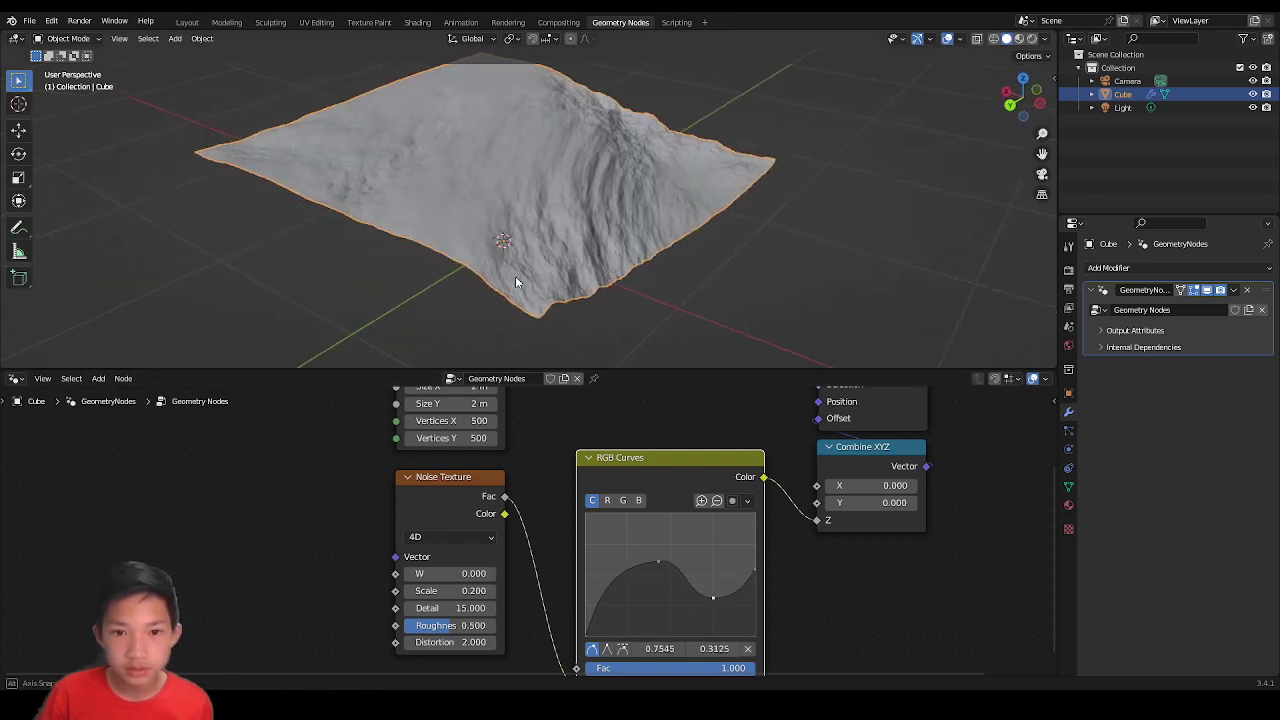
# Step: Reshape the curve's two inner control points to about (0.46, 0.45) and (0.74, 0.69), checking the terrain's shape
pyautogui.moveTo(716, 601); pyautogui.dragTo(662, 580)
pyautogui.moveTo(530, 290); pyautogui.dragTo(700, 240, button='middle')
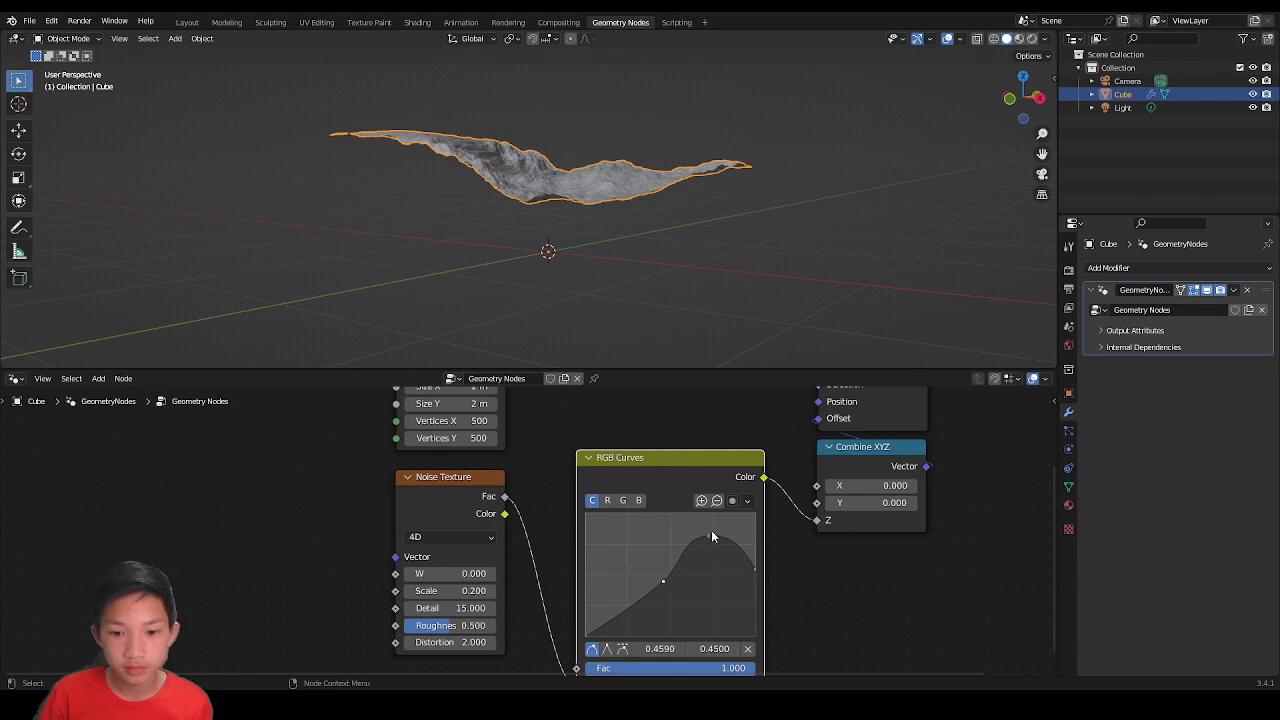
pyautogui.moveTo(712, 537); pyautogui.dragTo(712, 543)
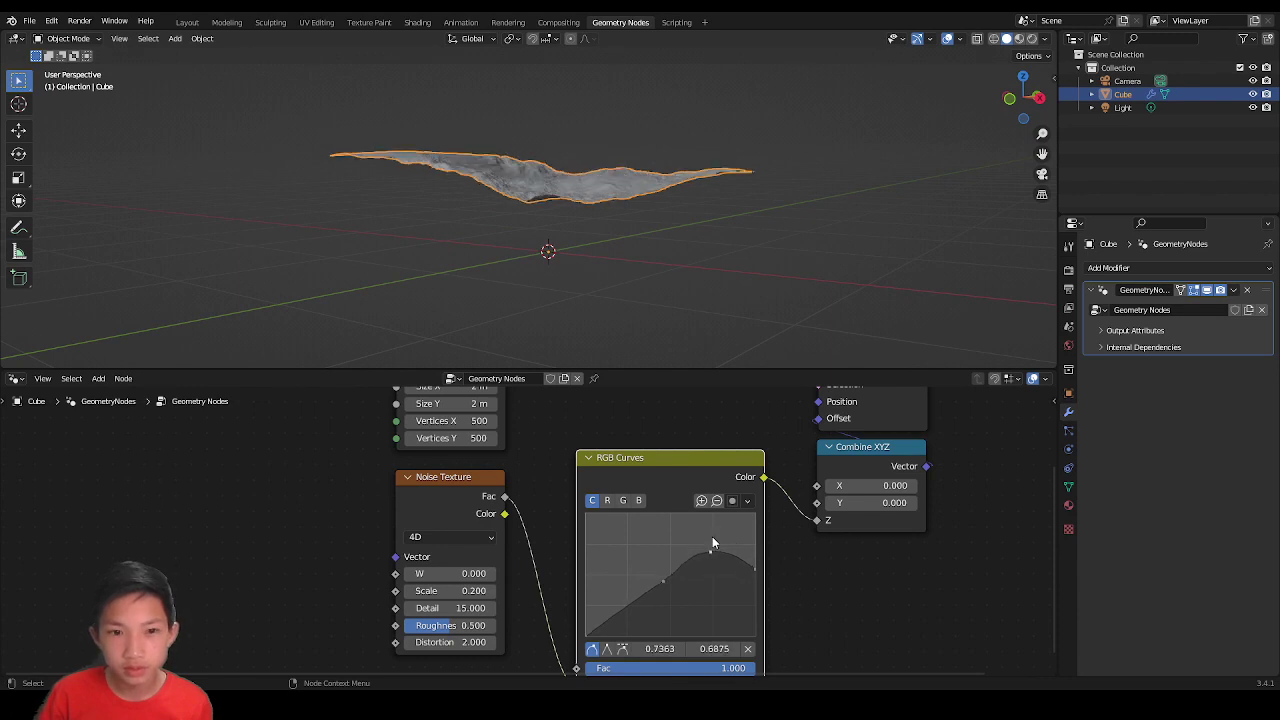
pyautogui.click(657, 294)
pyautogui.moveTo(657, 294); pyautogui.dragTo(699, 446, button='middle')
# Step: Move the Group Input node away from Grid and the Group Output node farther from Set Position to make room between them
pyautogui.scroll(-1, 669, 490)
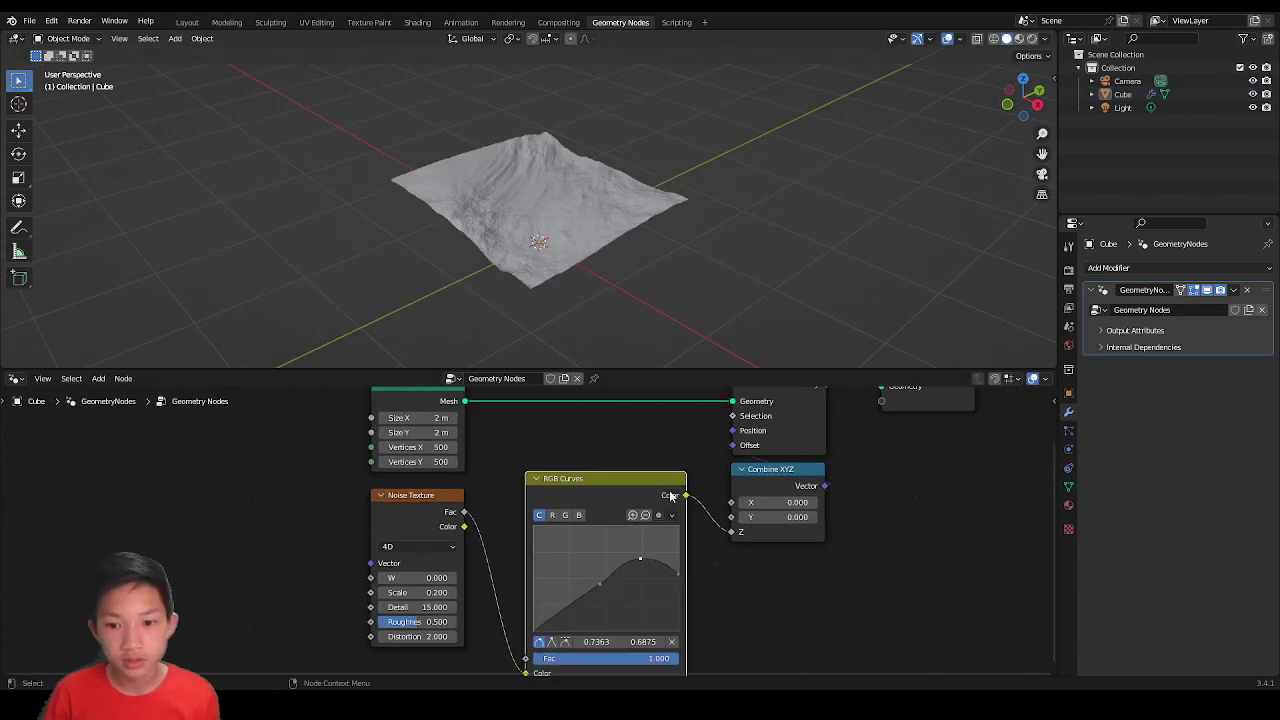
pyautogui.scroll(-2, 617, 520)
pyautogui.moveTo(669, 490); pyautogui.dragTo(574, 594, button='middle')
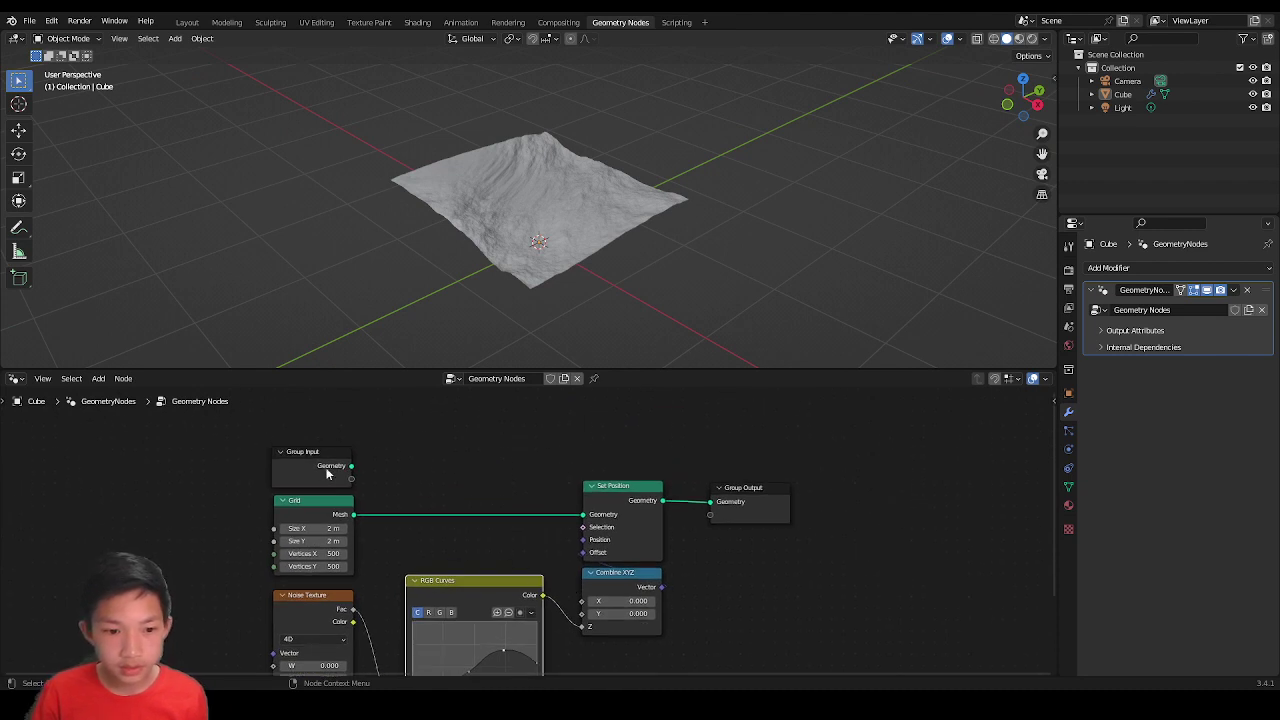
pyautogui.moveTo(317, 468); pyautogui.dragTo(192, 455)
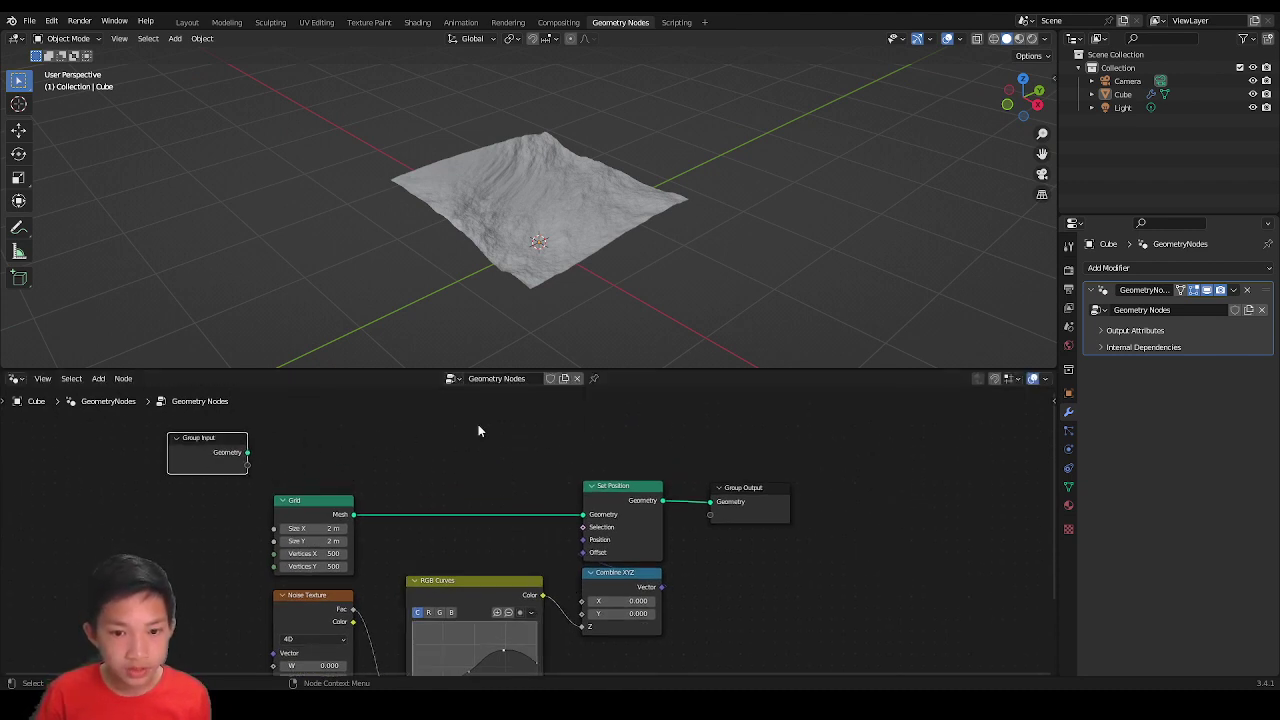
pyautogui.moveTo(620, 462); pyautogui.dragTo(566, 514, button='middle')
pyautogui.scroll(2, 566, 514)
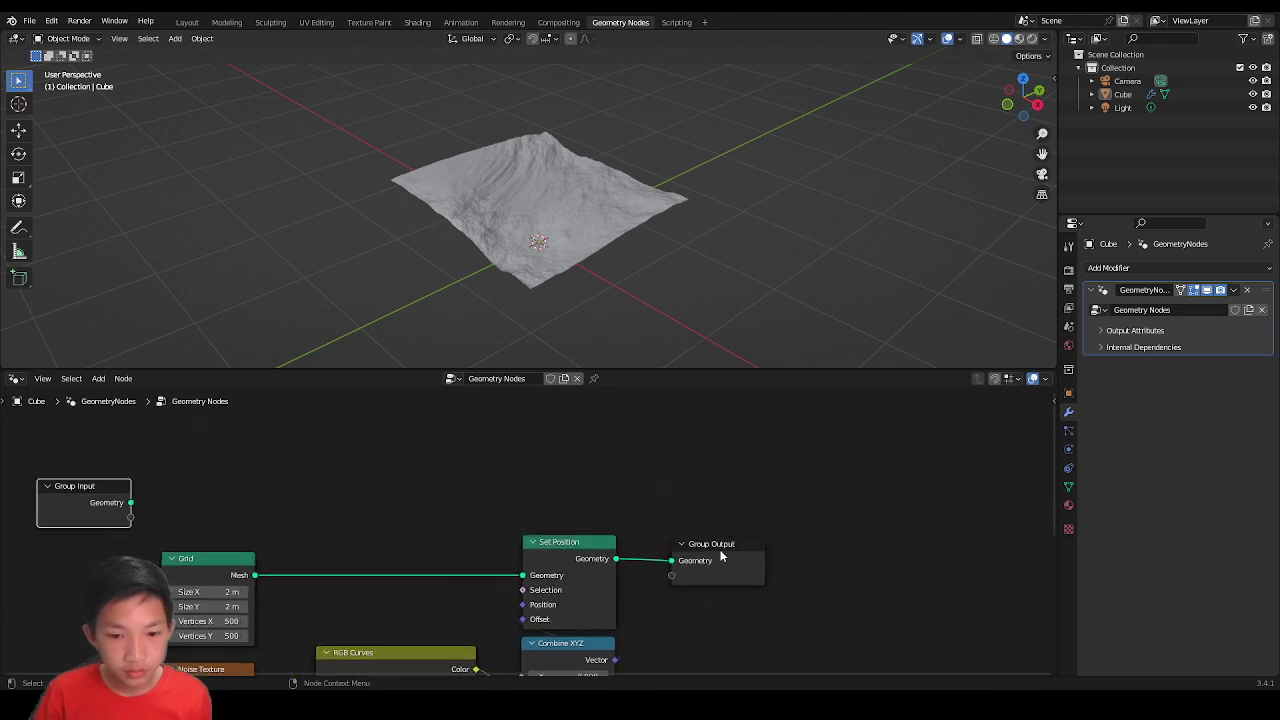
pyautogui.moveTo(721, 556); pyautogui.dragTo(996, 546)
pyautogui.moveTo(606, 585); pyautogui.dragTo(567, 543, button='middle')
pyautogui.moveTo(639, 522); pyautogui.dragTo(608, 518, button='middle')
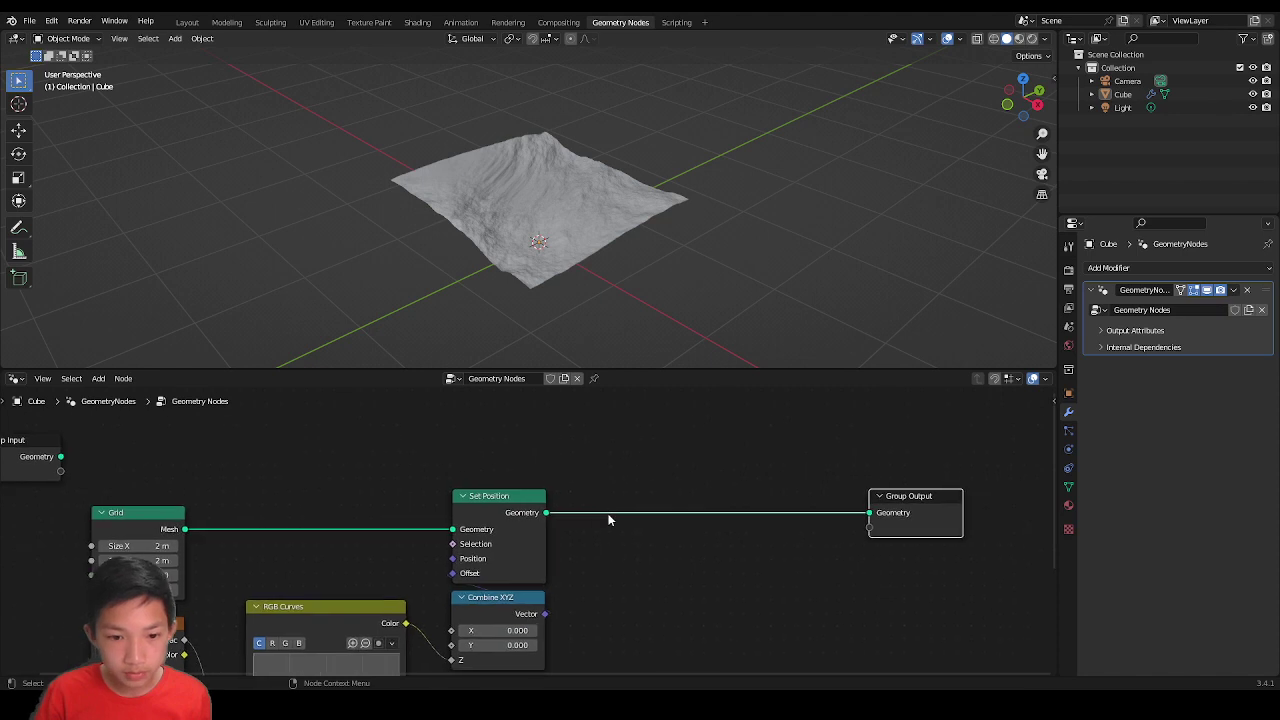
# Step: Add a Distribute Points on Faces node in the free space above the link between Set Position and Group Output
pyautogui.hotkey('shift', 'a')
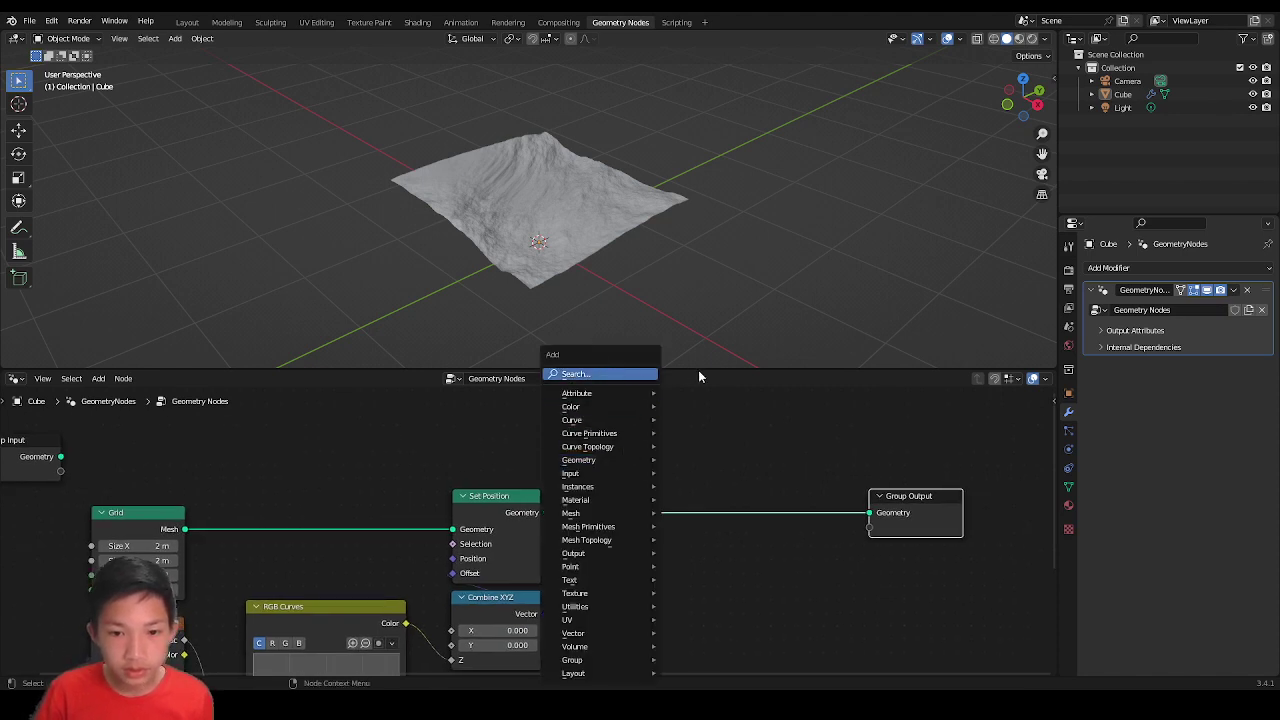
pyautogui.scroll(4, 530, 185)
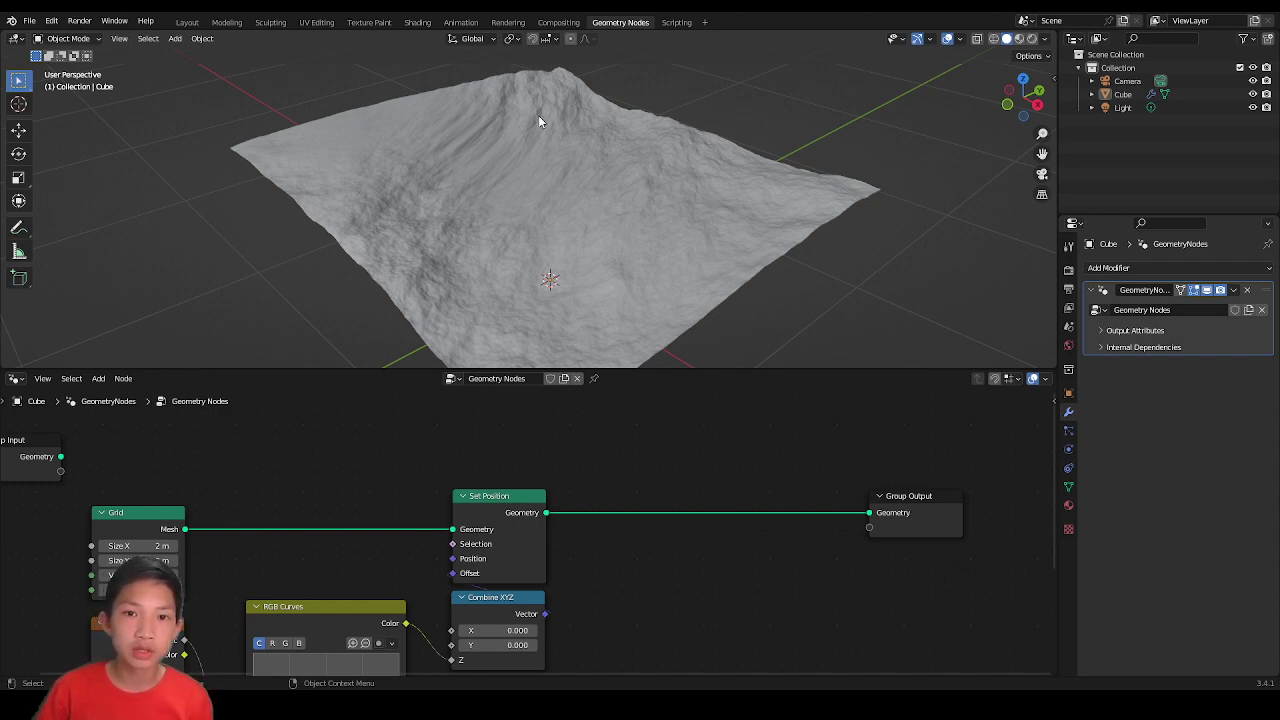
pyautogui.scroll(-1, 604, 441)
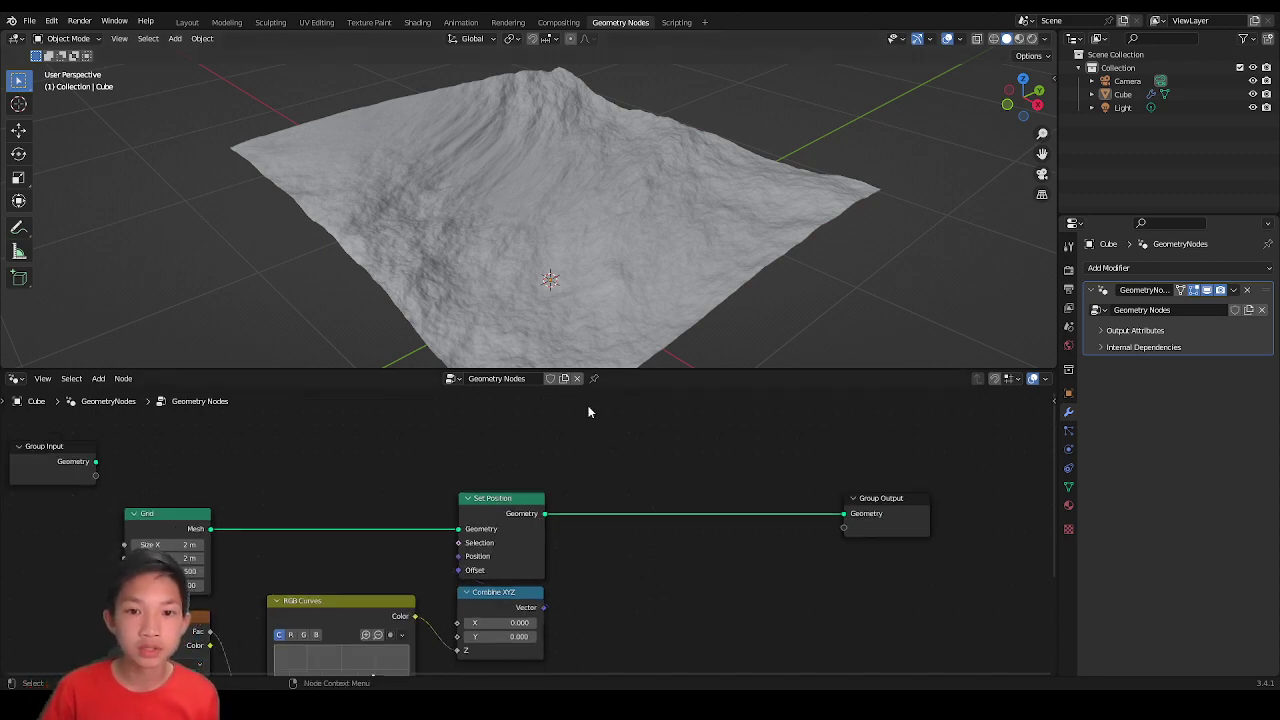
pyautogui.hotkey('shift', 'a')
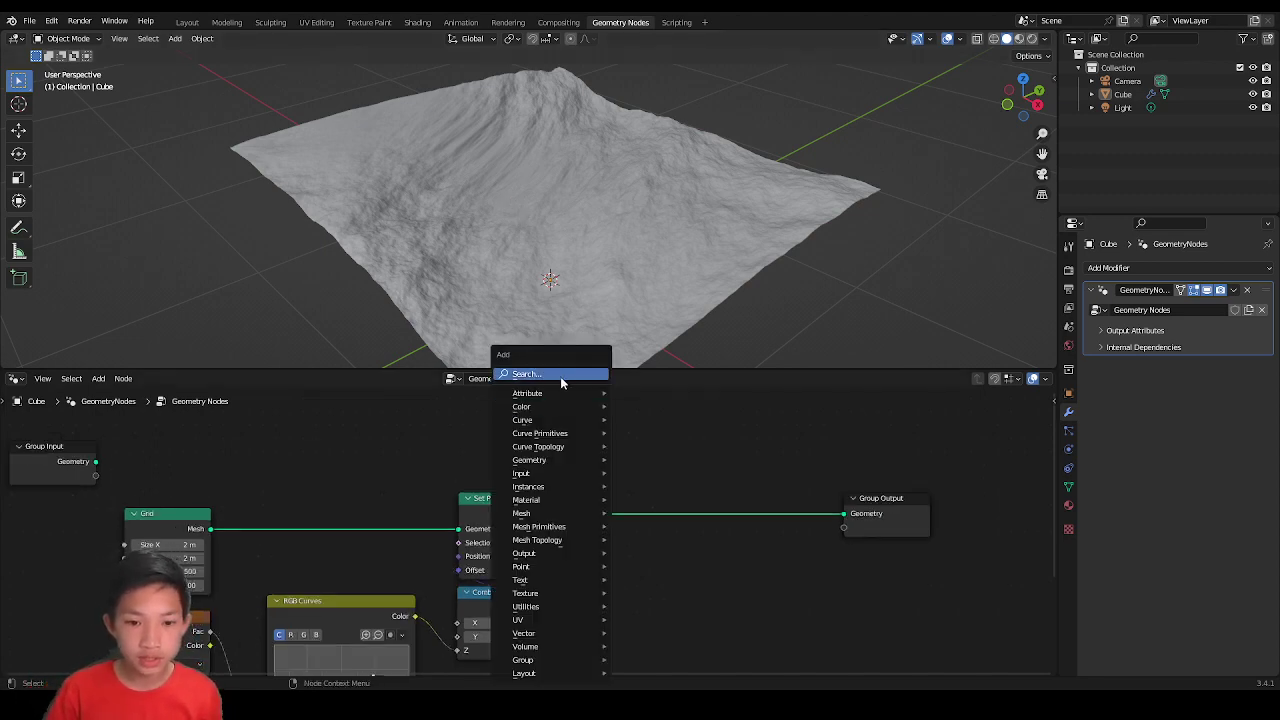
pyautogui.click(576, 372)
pyautogui.write('dis')
pyautogui.press('Return')
pyautogui.click(631, 414)
pyautogui.scroll(2, 618, 466)
pyautogui.moveTo(626, 430); pyautogui.dragTo(596, 515, button='middle')
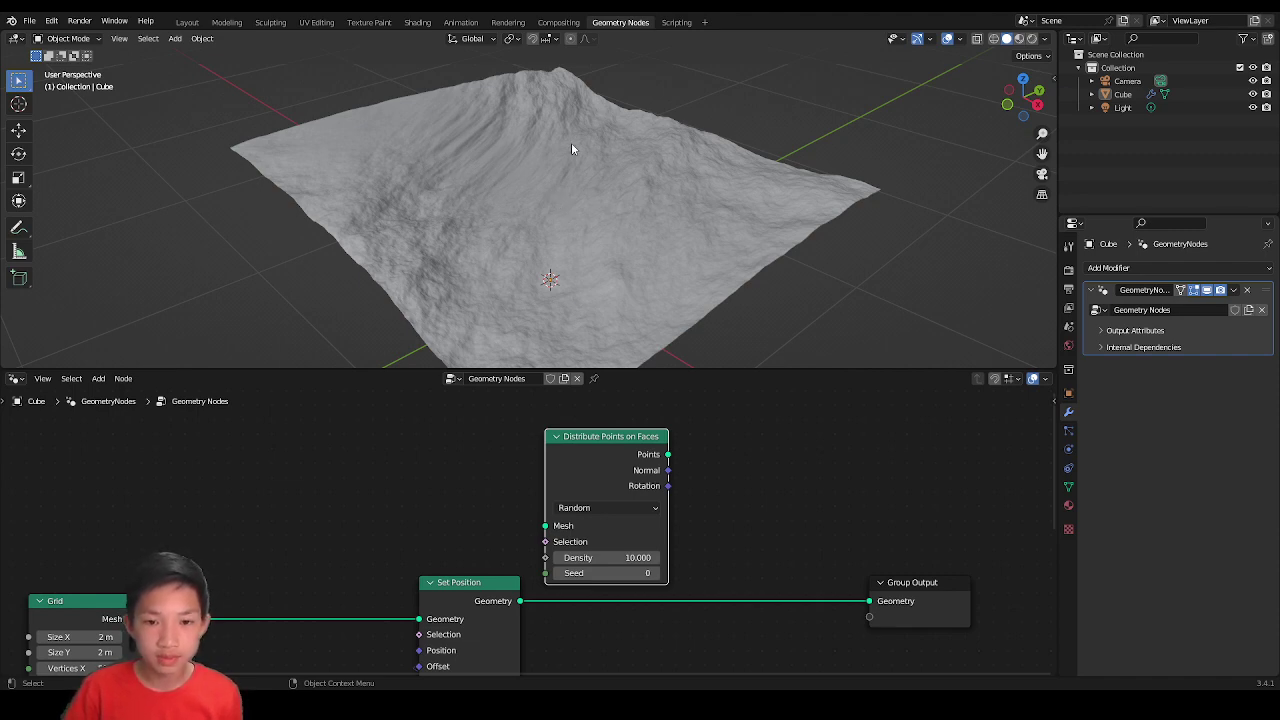
# Step: Add an Instance on Points node beside Distribute Points on Faces
pyautogui.moveTo(753, 488); pyautogui.dragTo(626, 461, button='middle')
pyautogui.hotkey('shift', 'a')
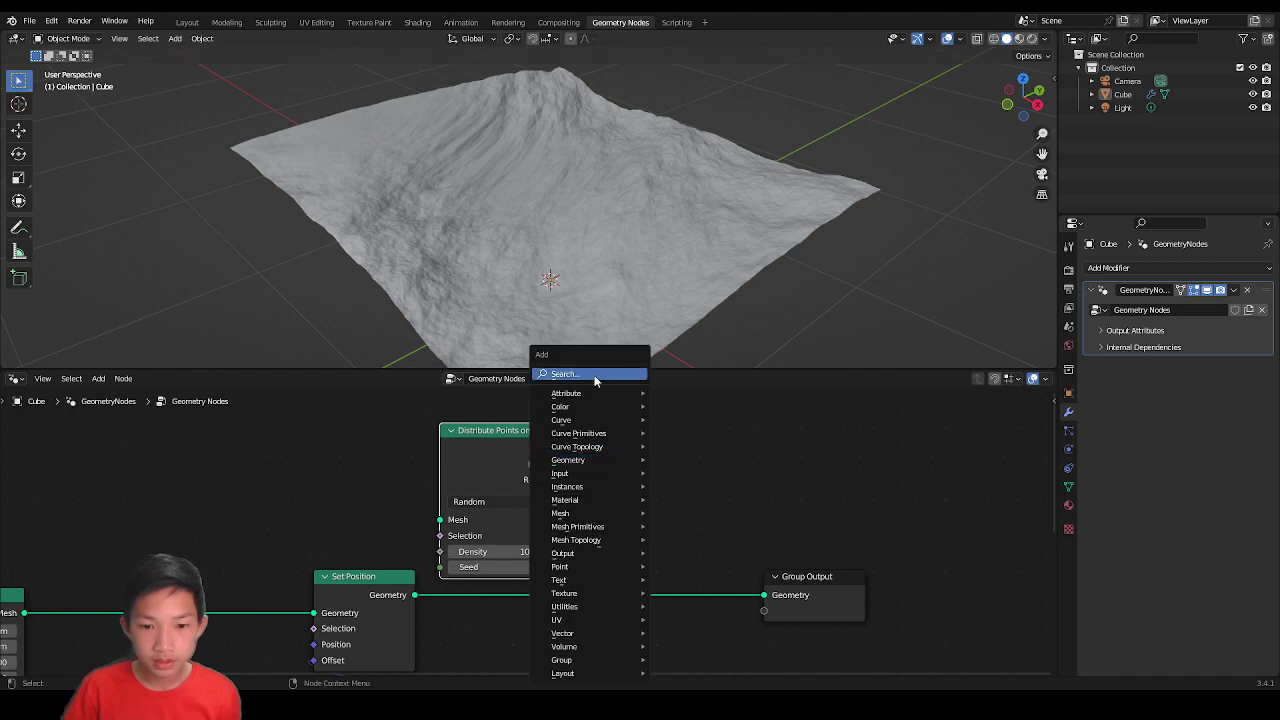
pyautogui.click(594, 376)
pyautogui.write('insta')
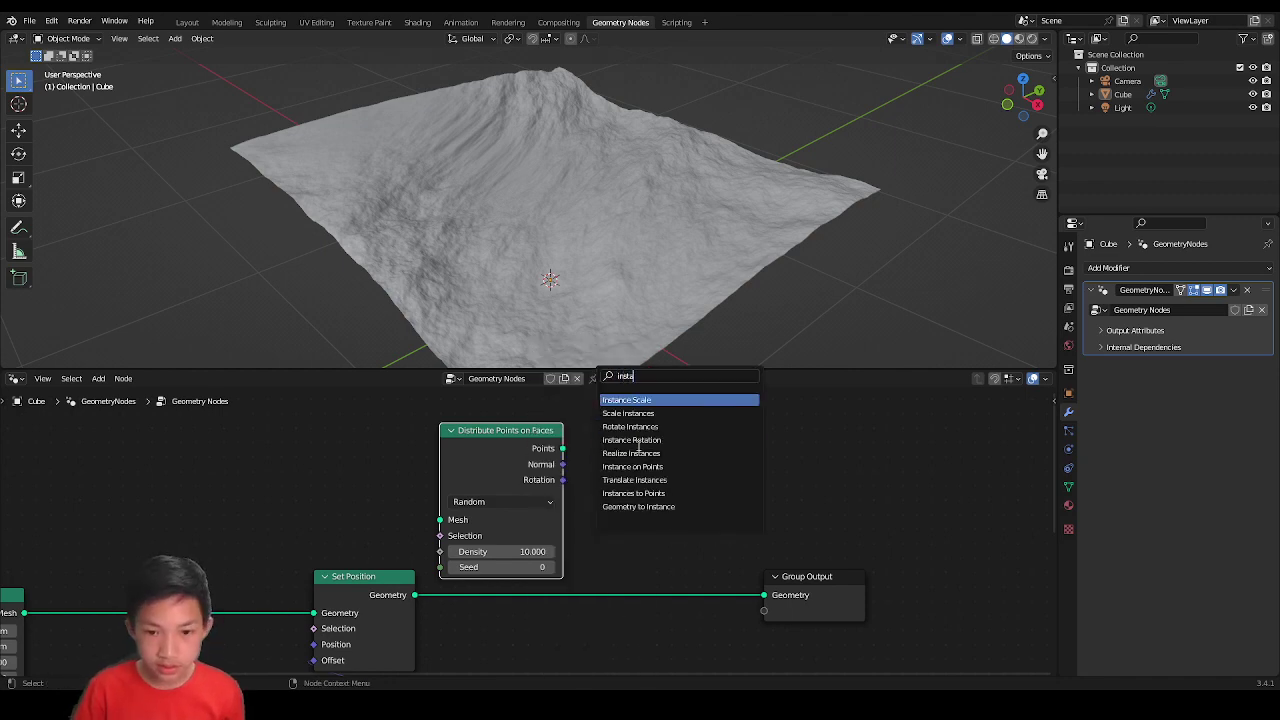
pyautogui.write('ce poi')
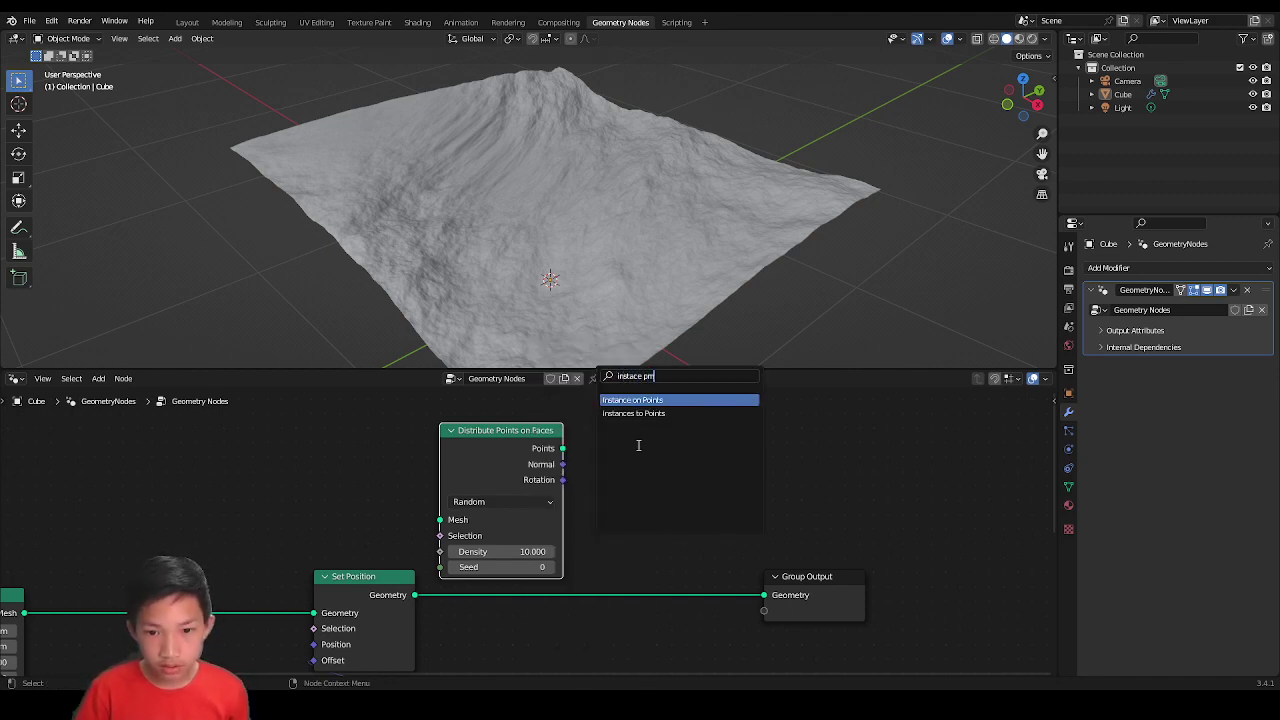
pyautogui.press('BackSpace')
pyautogui.press('BackSpace')
pyautogui.press('BackSpace')
pyautogui.write('on')
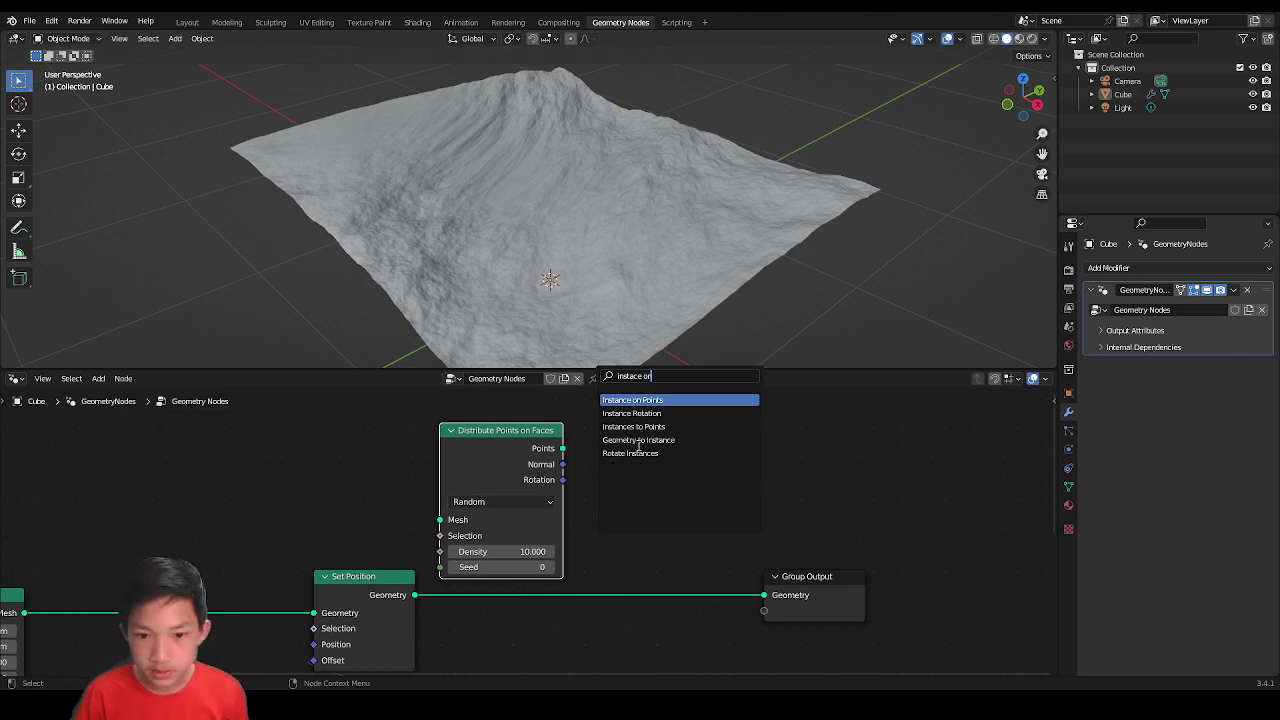
pyautogui.press('Return')
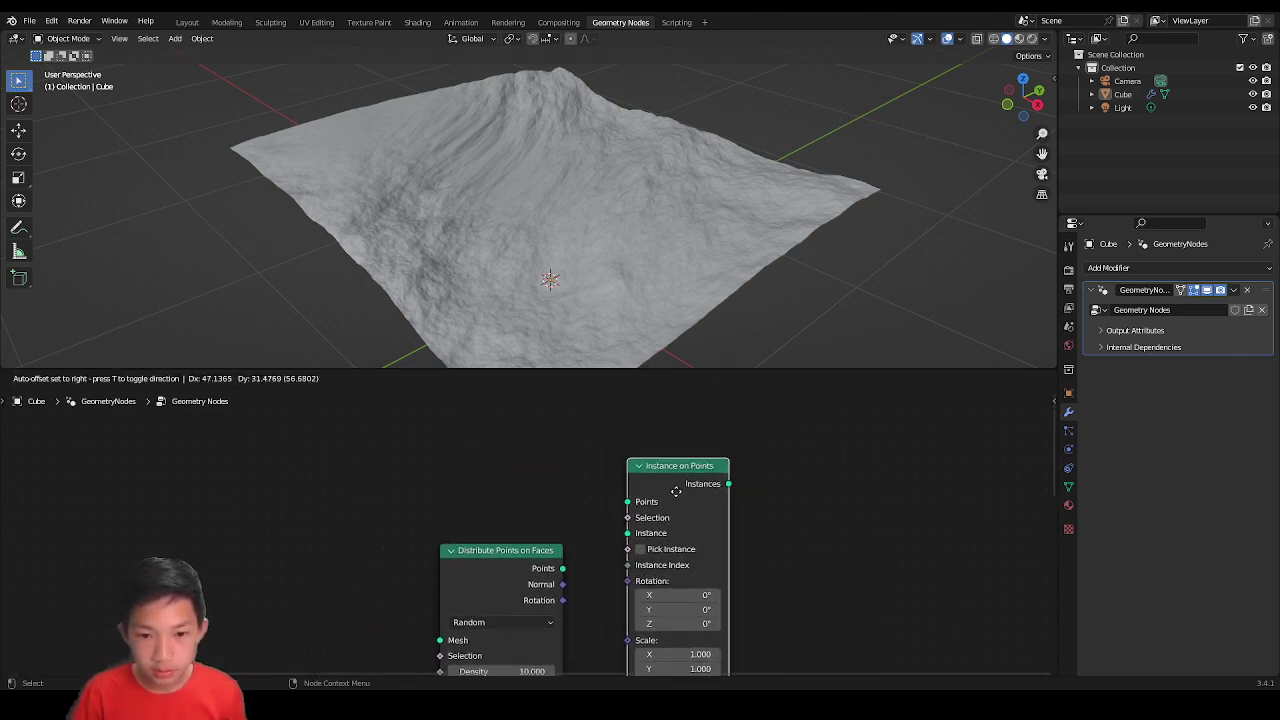
pyautogui.click(676, 455)
pyautogui.moveTo(673, 437)
pyautogui.mouseDown()
pyautogui.moveTo(675, 491)
pyautogui.moveTo(675, 425)
pyautogui.moveTo(673, 439)
pyautogui.mouseUp()
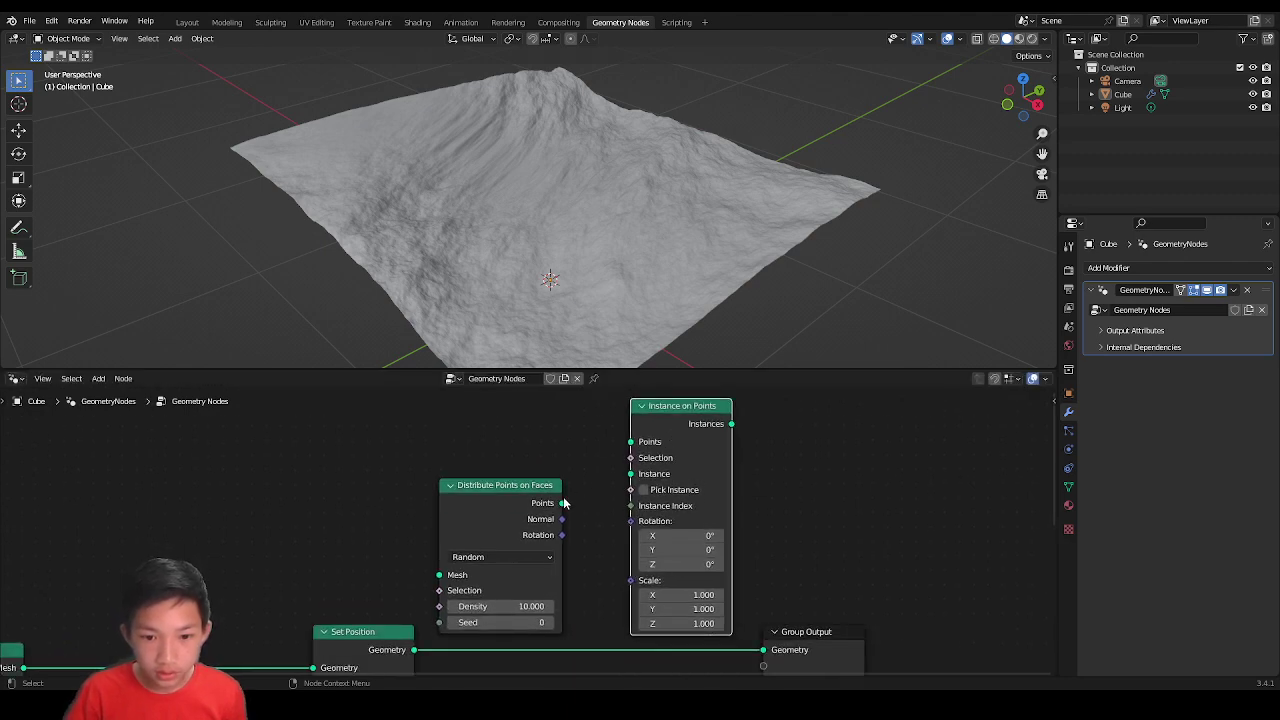
# Step: Connect Distribute Points on Faces' Points output to Instance on Points' Points input and widen the gap between the two nodes
pyautogui.moveTo(563, 503); pyautogui.dragTo(632, 450)
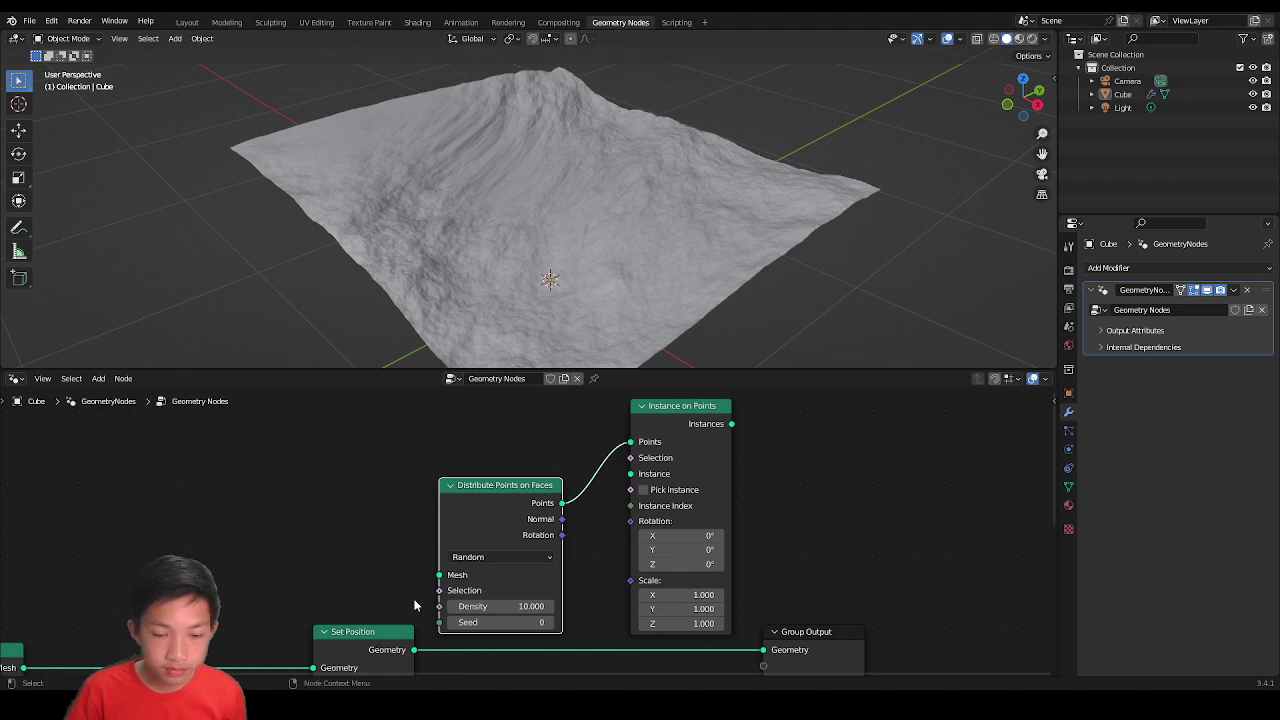
pyautogui.moveTo(437, 585); pyautogui.dragTo(419, 542, button='middle')
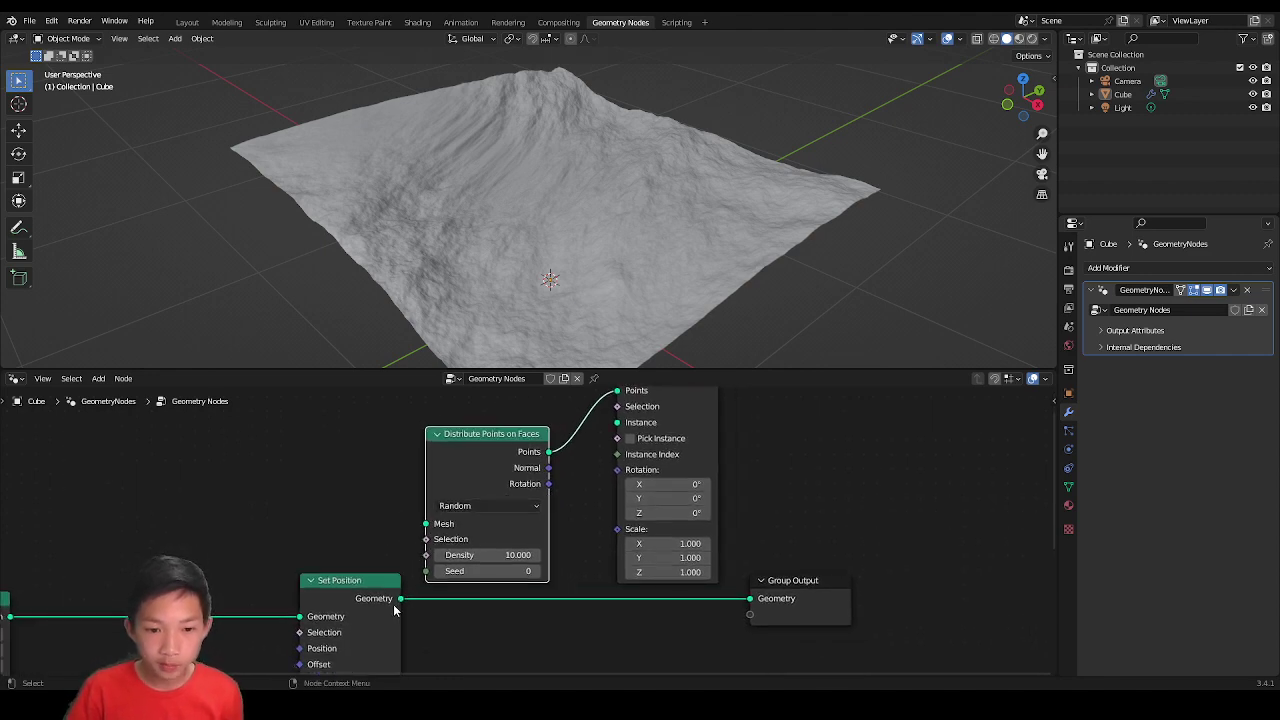
pyautogui.moveTo(464, 488); pyautogui.dragTo(428, 494)
# Step: Add a Cube node, connect its Mesh output to Instance on Points' Instance input, and move Distribute Points on Faces clear of it
pyautogui.hotkey('shift', 'a')
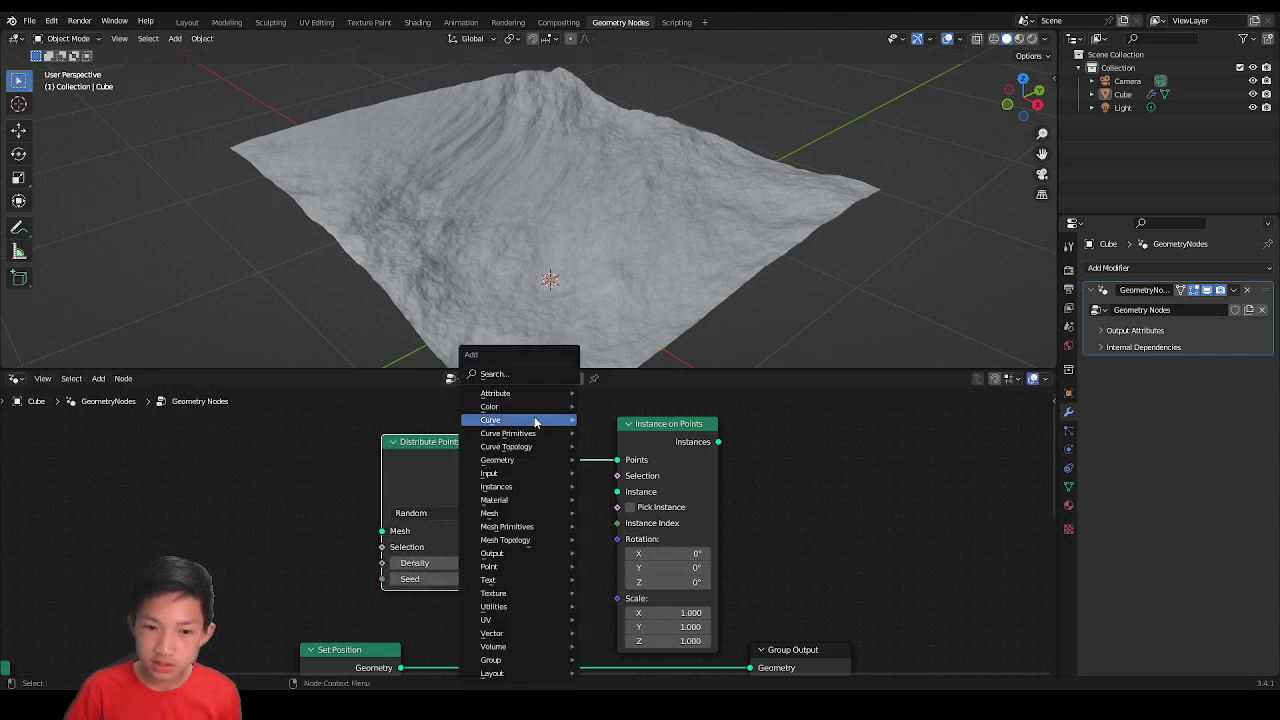
pyautogui.click(506, 377)
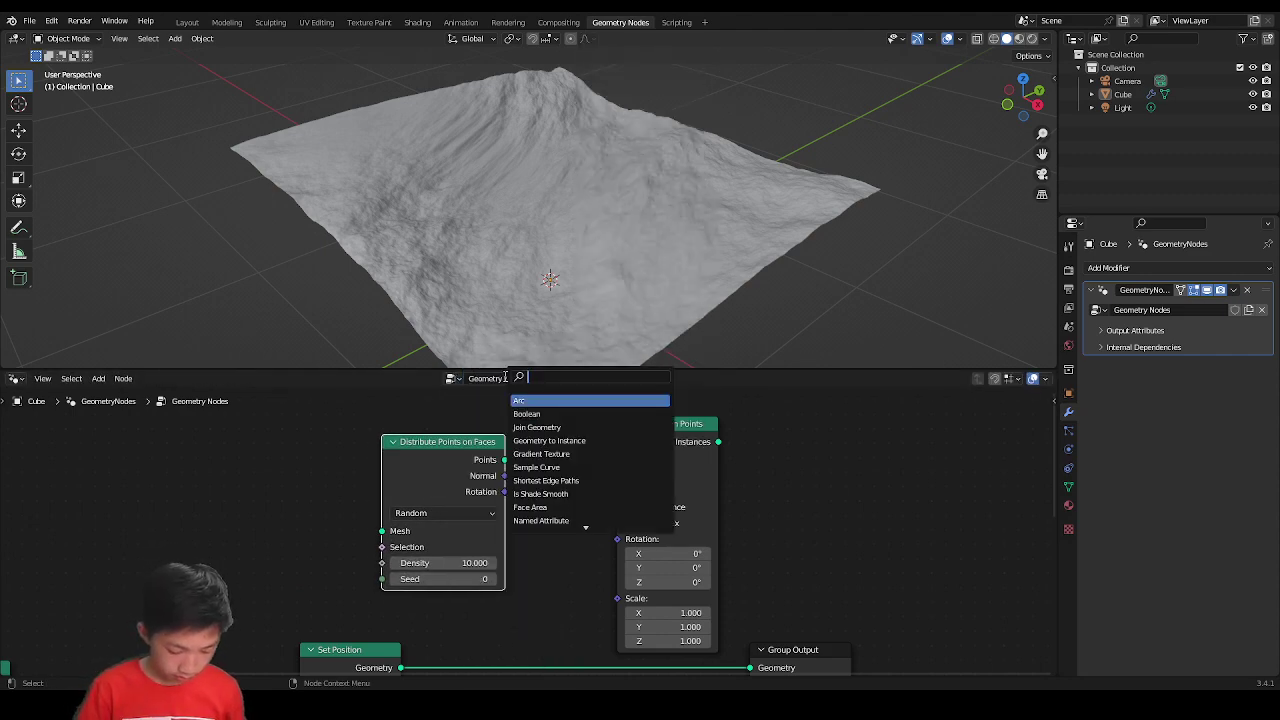
pyautogui.write('vub')
pyautogui.press('BackSpace')
pyautogui.press('BackSpace')
pyautogui.press('BackSpace')
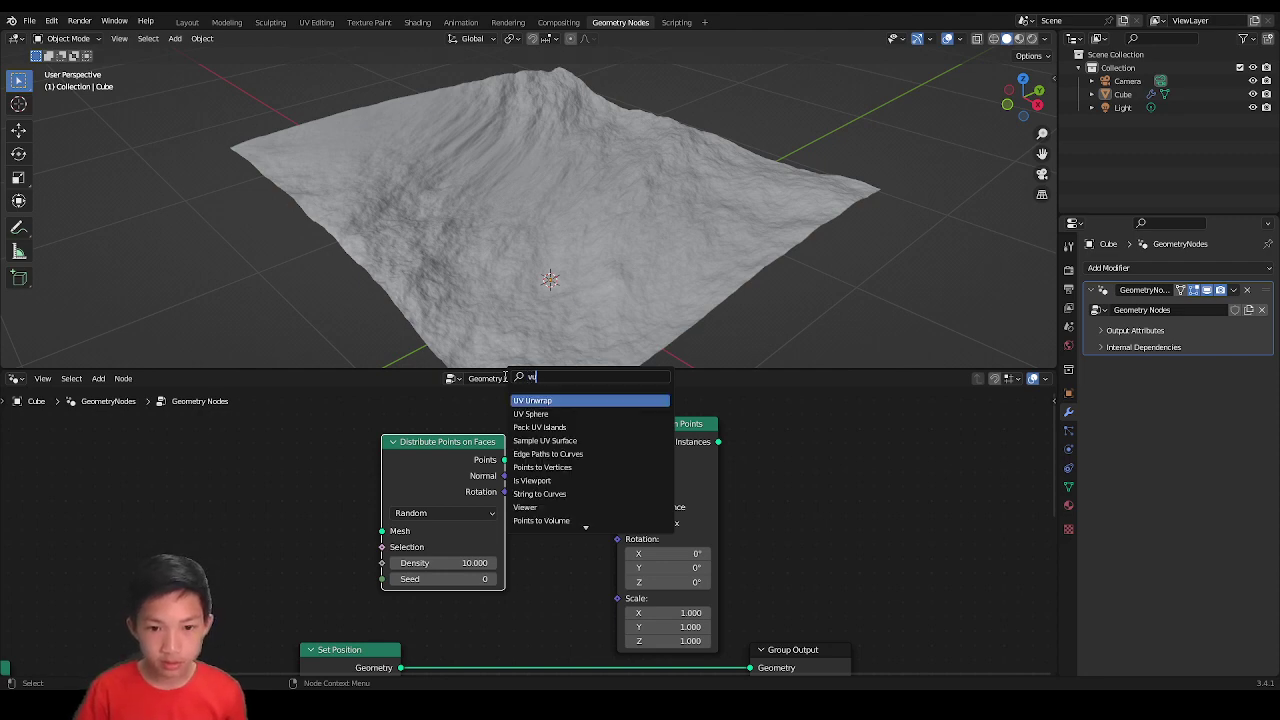
pyautogui.write('cube')
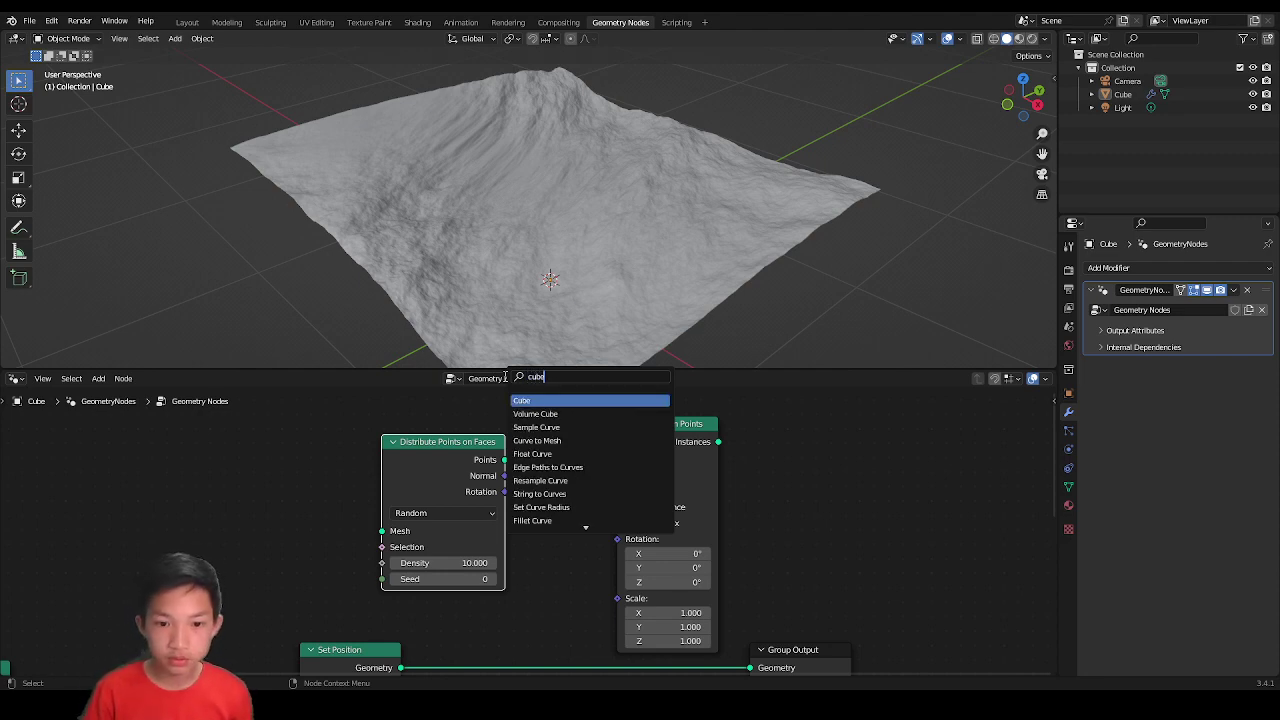
pyautogui.press('Return')
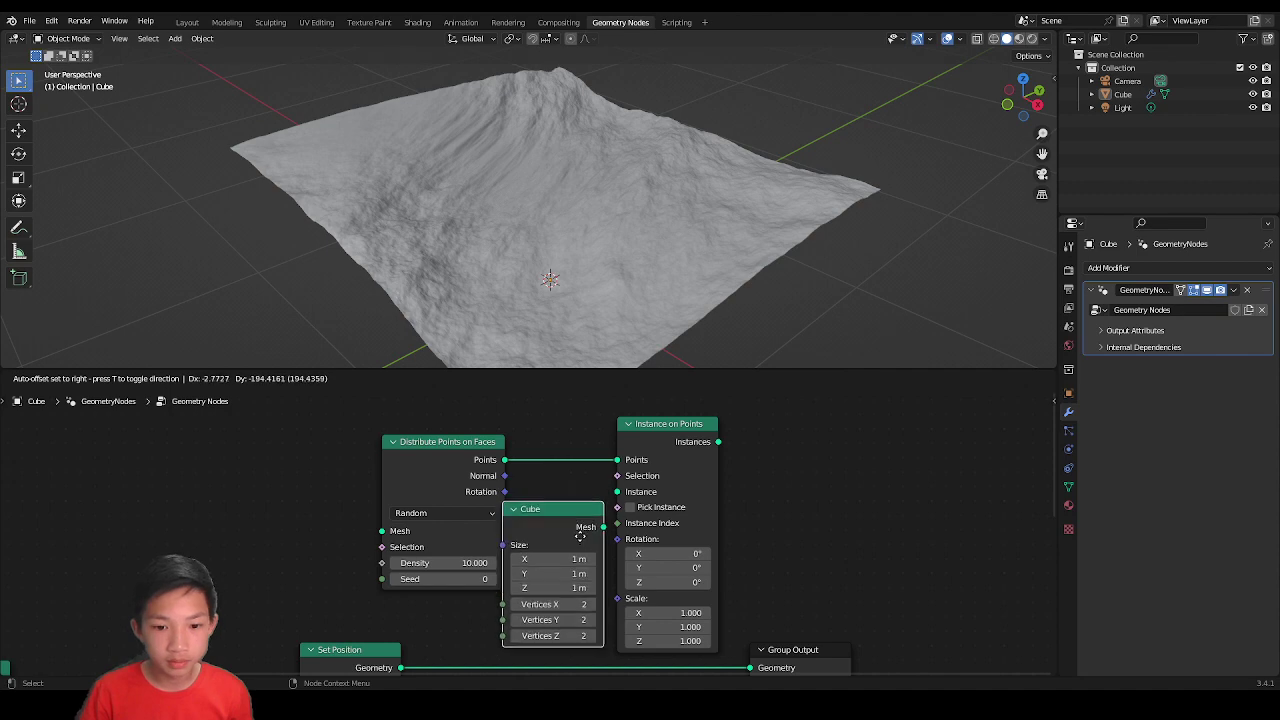
pyautogui.click(582, 543)
pyautogui.moveTo(605, 529); pyautogui.dragTo(617, 492)
pyautogui.moveTo(440, 455); pyautogui.dragTo(422, 451)
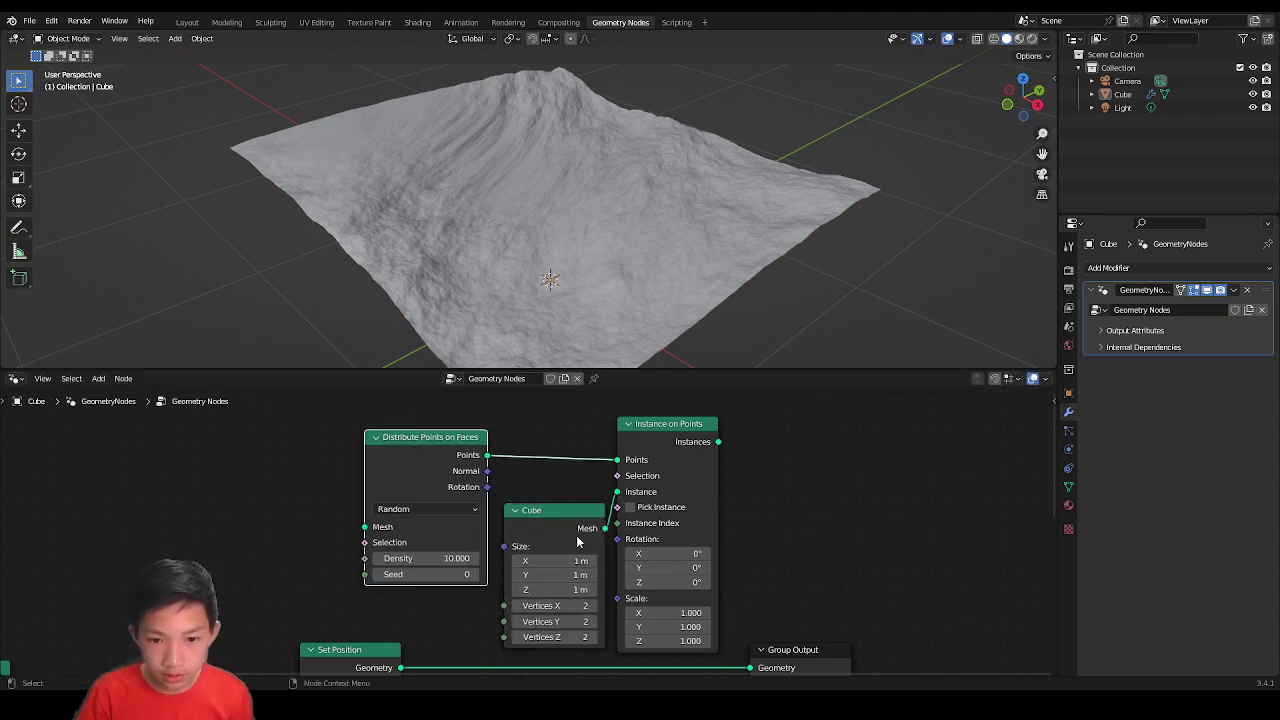
# Step: Connect Set Position's Geometry output to Distribute Points on Faces' Mesh input and Instance on Points' Instances output to Group Output
pyautogui.scroll(1, 577, 541)
pyautogui.scroll(-2, 681, 480)
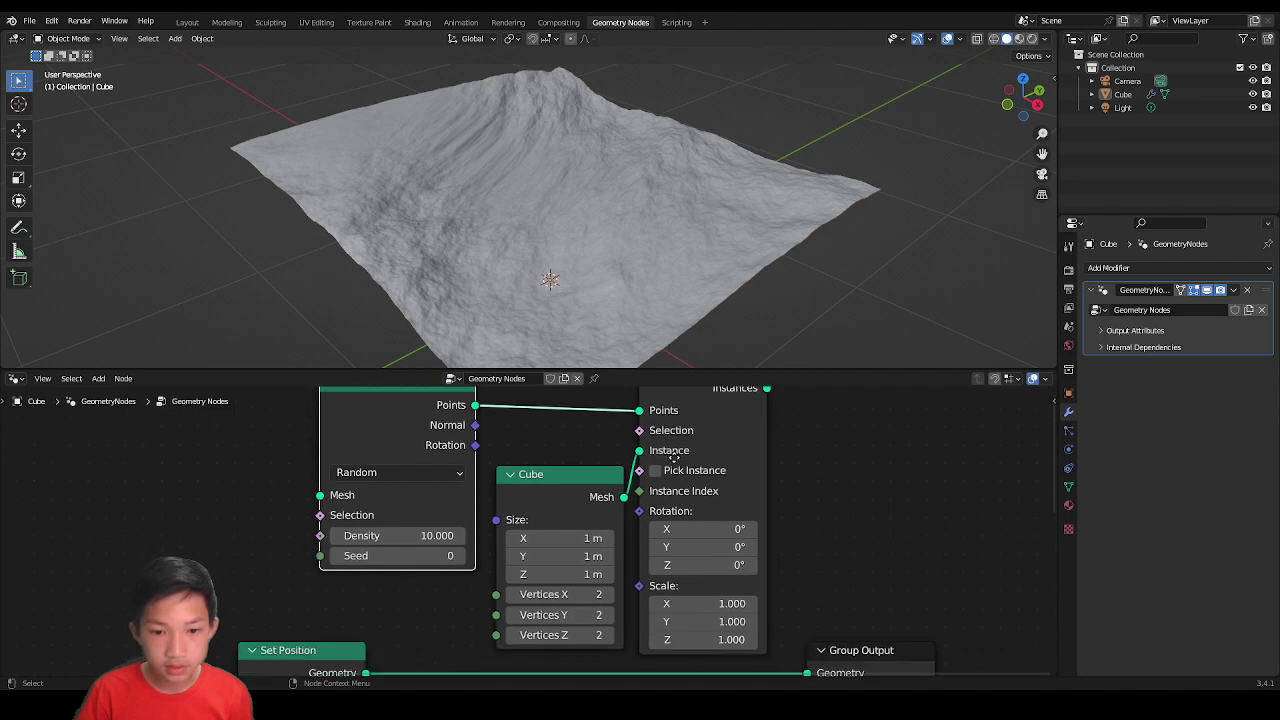
pyautogui.moveTo(406, 629); pyautogui.dragTo(419, 618)
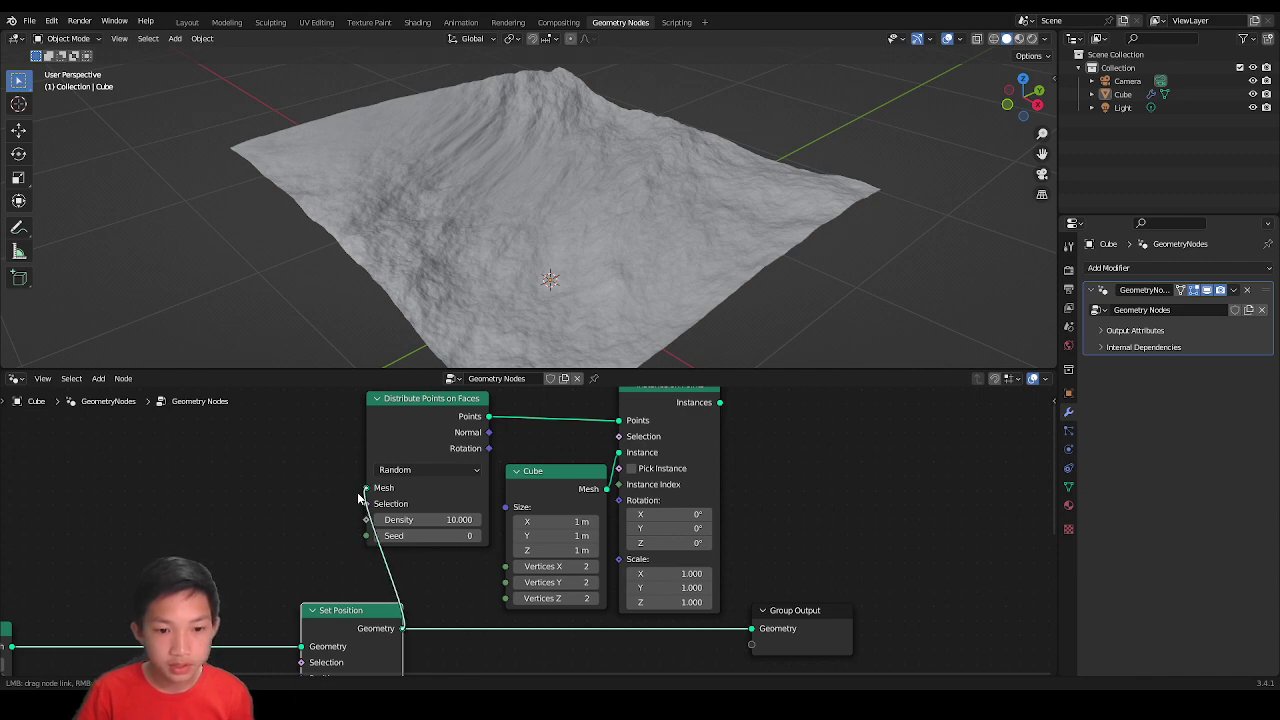
pyautogui.moveTo(358, 497); pyautogui.dragTo(364, 489)
pyautogui.moveTo(719, 403); pyautogui.dragTo(728, 453)
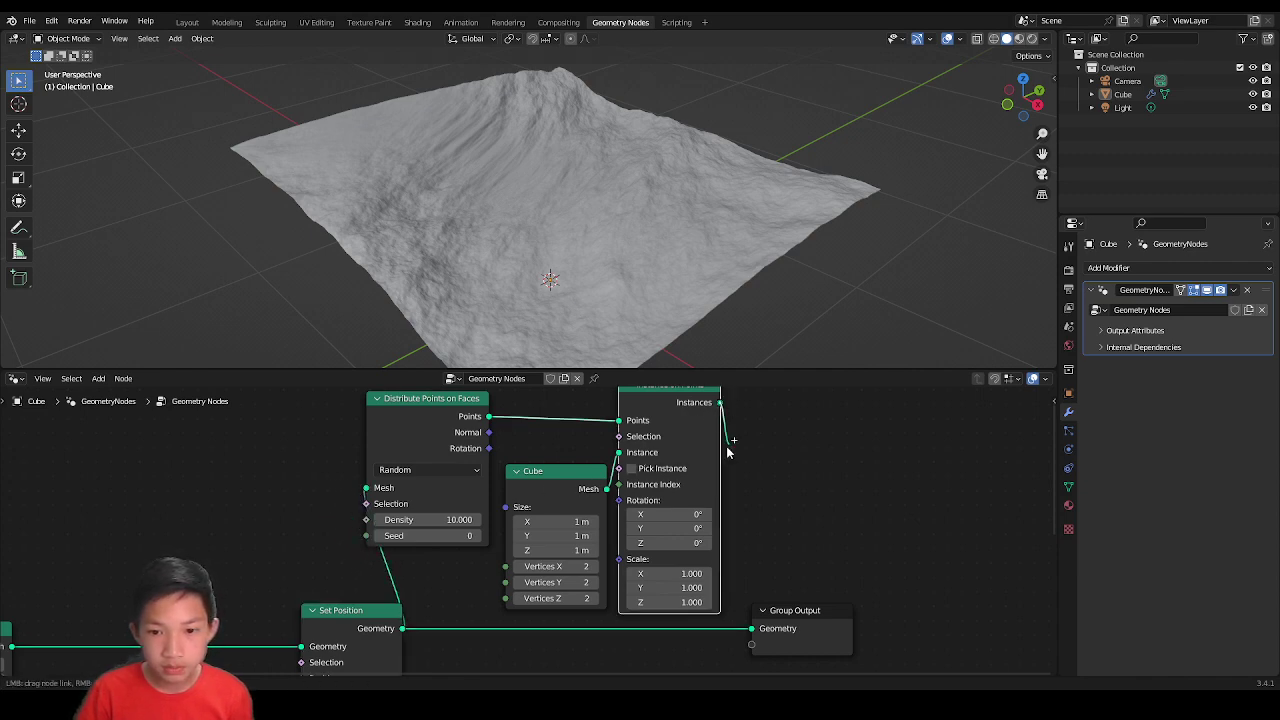
pyautogui.moveTo(732, 560); pyautogui.dragTo(752, 629)
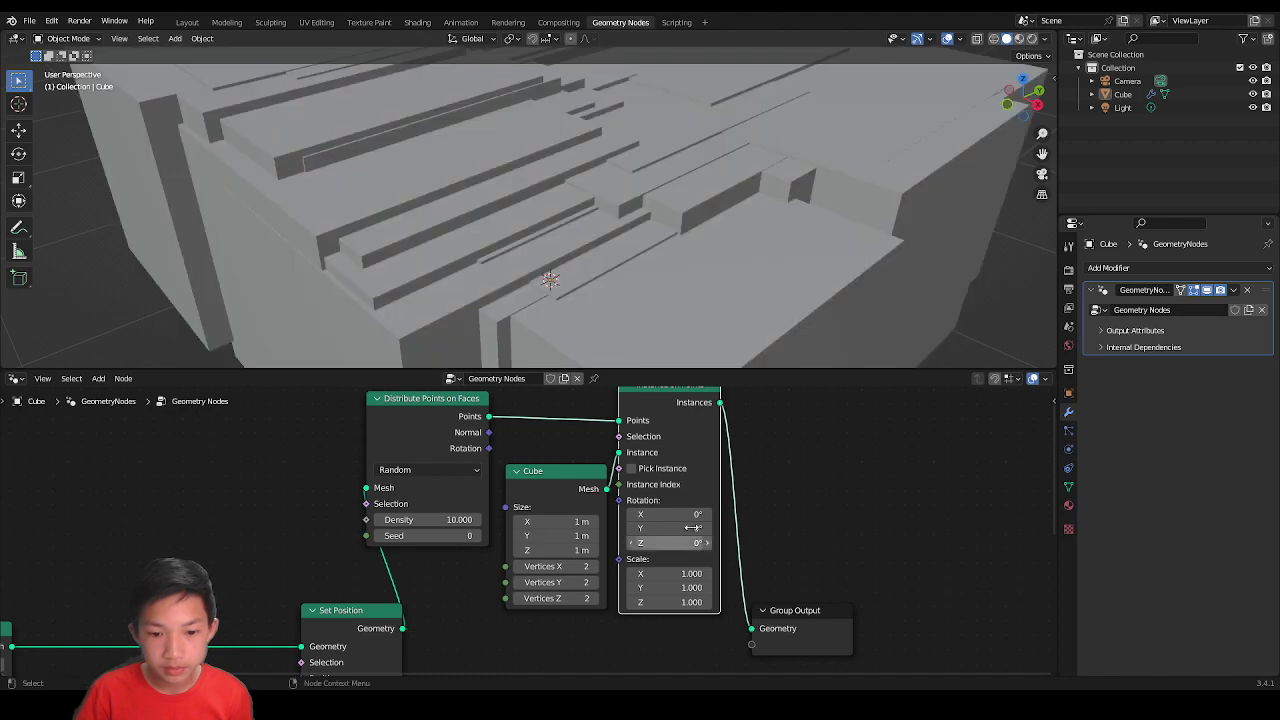
# Step: Set the Scale of Instance on Points to 0.1 on X, Y and Z
pyautogui.moveTo(438, 178); pyautogui.dragTo(611, 245, button='middle')
pyautogui.scroll(2, 525, 530)
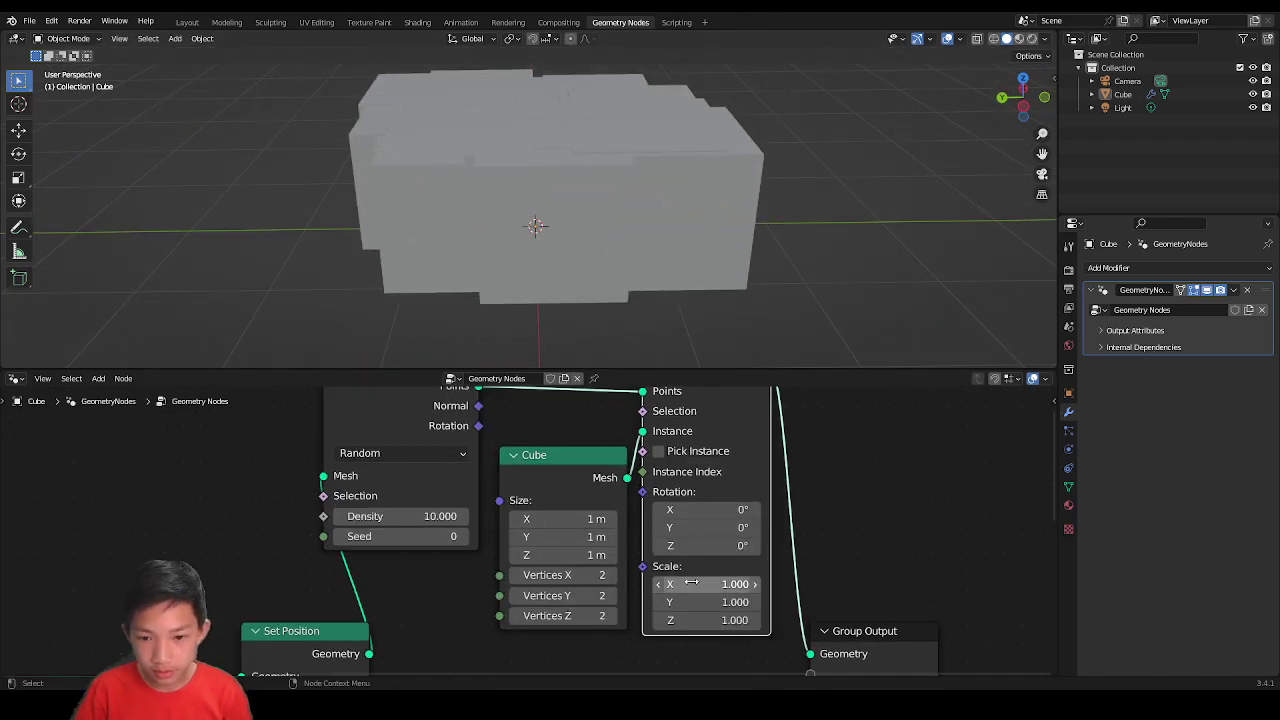
pyautogui.click(680, 573)
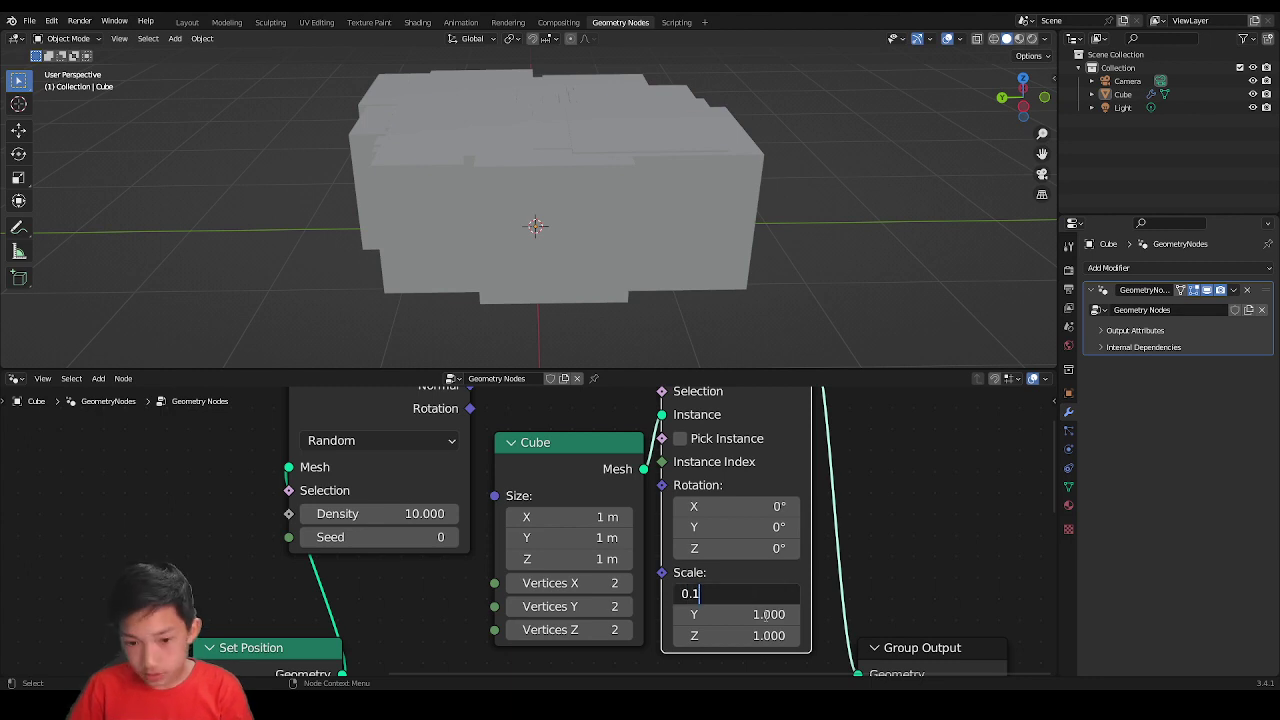
pyautogui.write('0.1')
pyautogui.press('Return')
pyautogui.write('0.1')
pyautogui.press('Return')
pyautogui.click(743, 636)
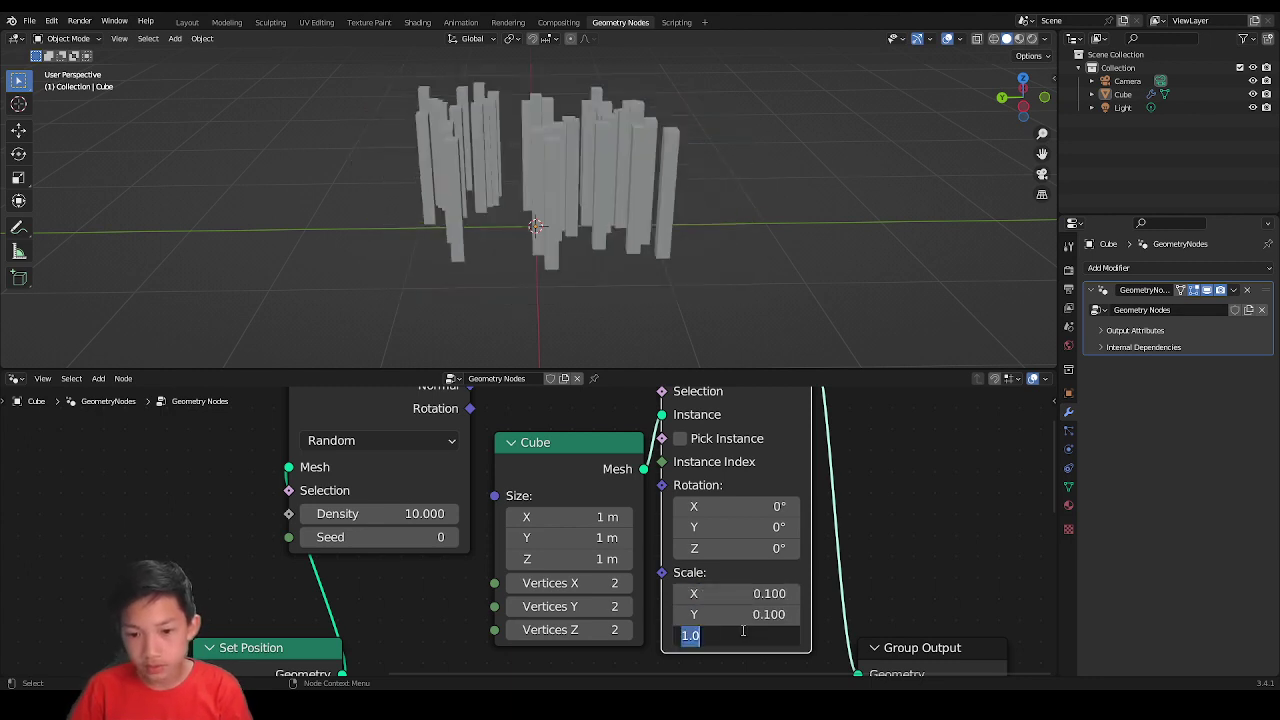
pyautogui.write('0.1')
pyautogui.press('Return')
# Step: Examine the scattered cube instances in the viewport from several angles and distances
pyautogui.moveTo(570, 289); pyautogui.dragTo(719, 297, button='middle')
pyautogui.moveTo(471, 280); pyautogui.dragTo(600, 287, button='middle')
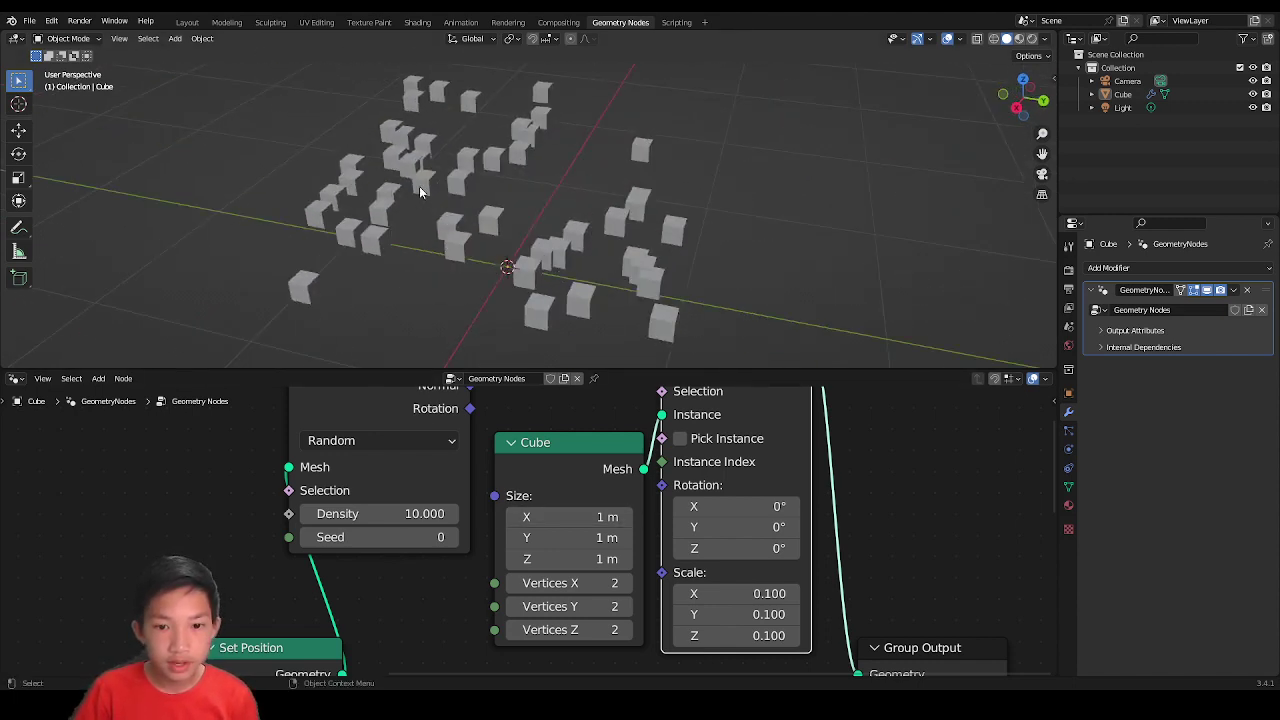
pyautogui.moveTo(425, 265); pyautogui.dragTo(592, 235, button='middle')
pyautogui.scroll(-3, 562, 259)
pyautogui.scroll(-1, 592, 235)
pyautogui.scroll(-3, 517, 423)
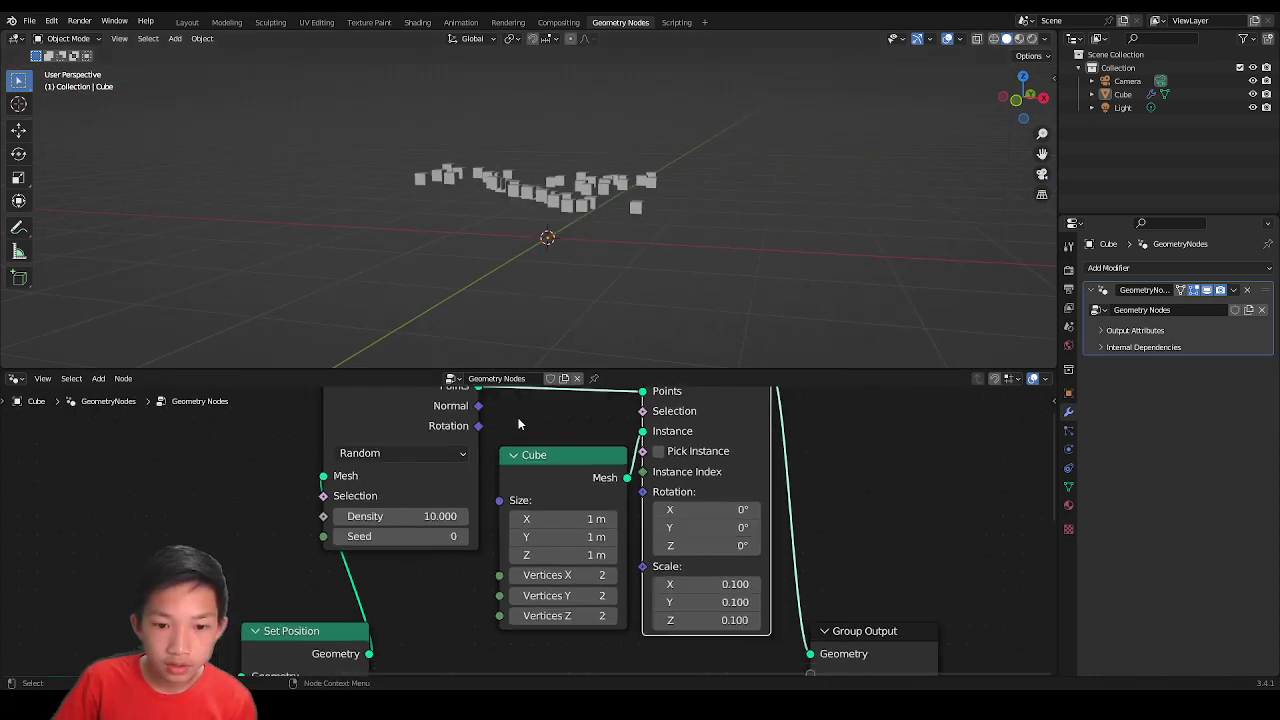
pyautogui.moveTo(570, 280); pyautogui.dragTo(418, 335, button='middle')
pyautogui.scroll(3, 540, 262)
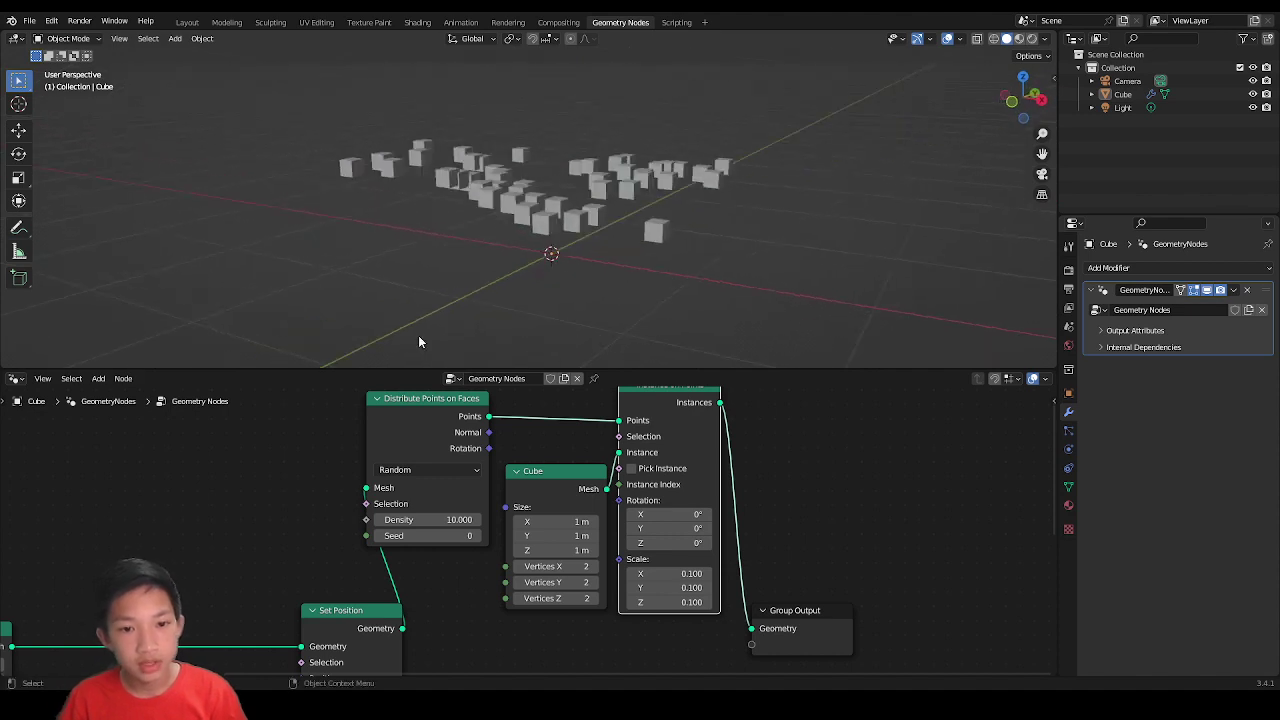
# Step: Rearrange the Cube, Set Position, Group Output and Instance on Points nodes to open space before Group Output
pyautogui.moveTo(549, 496); pyautogui.dragTo(548, 445)
pyautogui.scroll(-1, 482, 494)
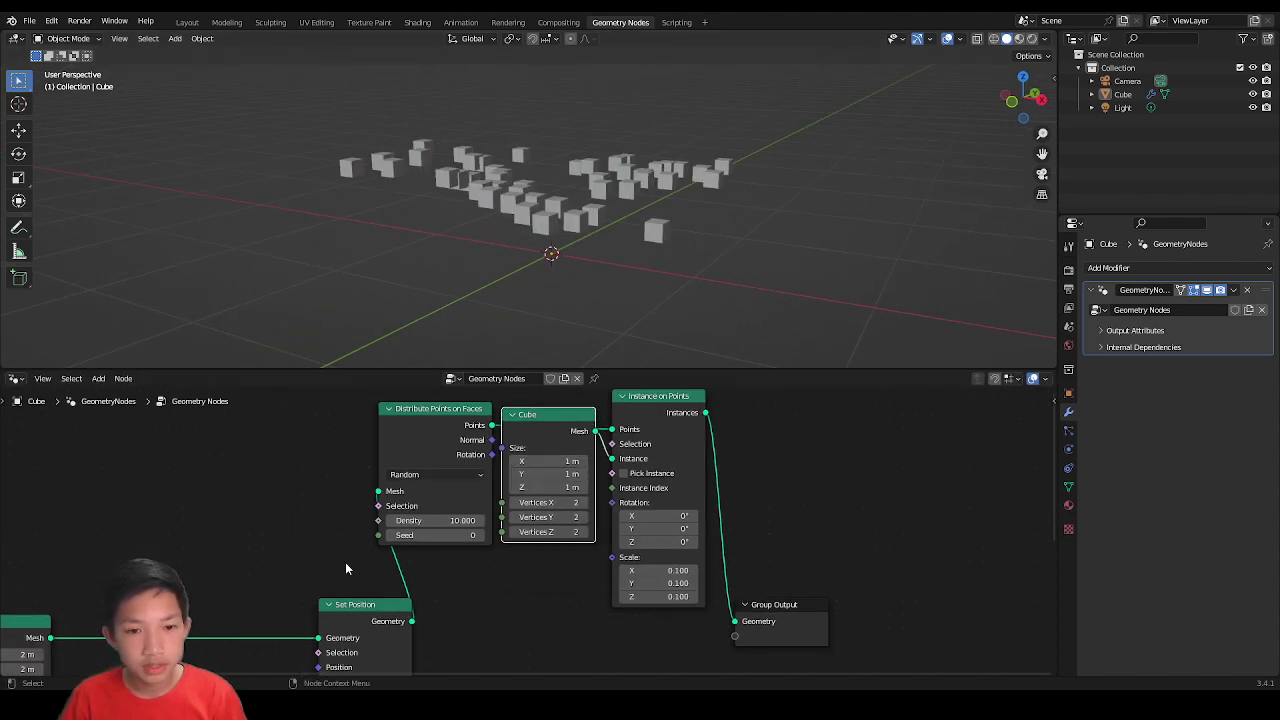
pyautogui.moveTo(350, 605); pyautogui.dragTo(303, 586)
pyautogui.scroll(-1, 337, 563)
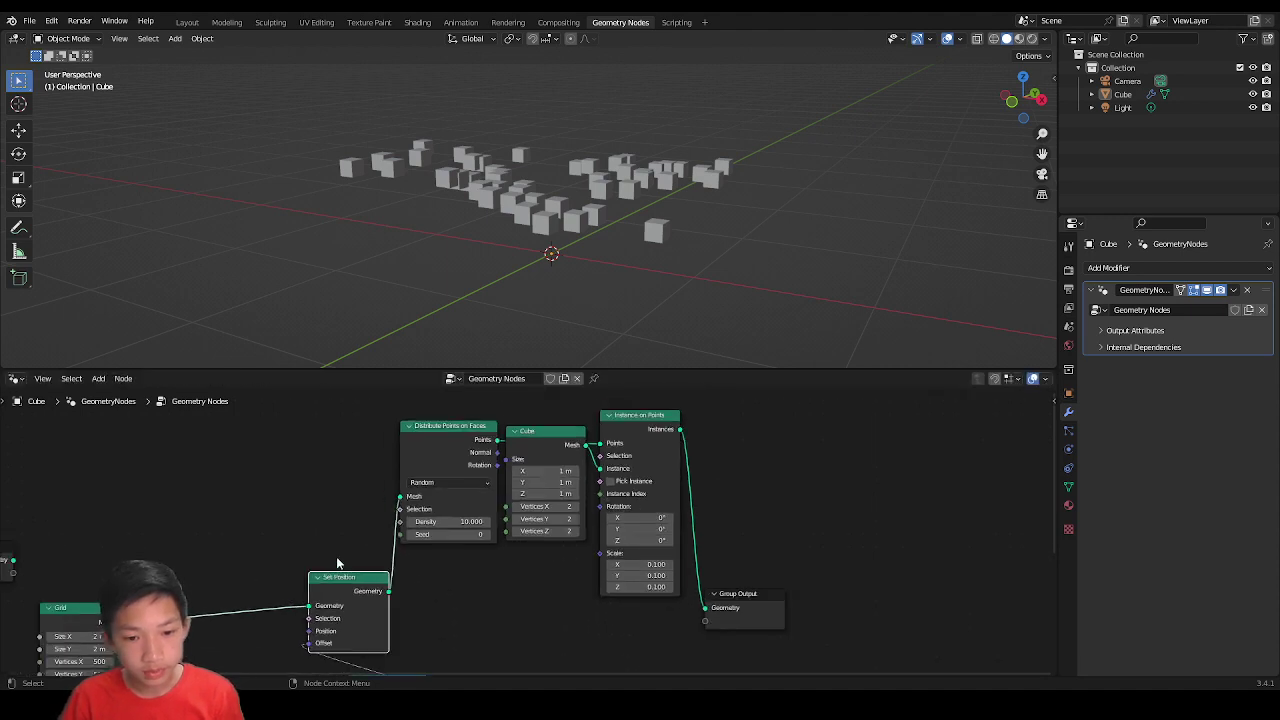
pyautogui.moveTo(337, 558); pyautogui.dragTo(310, 524, button='middle')
pyautogui.moveTo(712, 563); pyautogui.dragTo(765, 556)
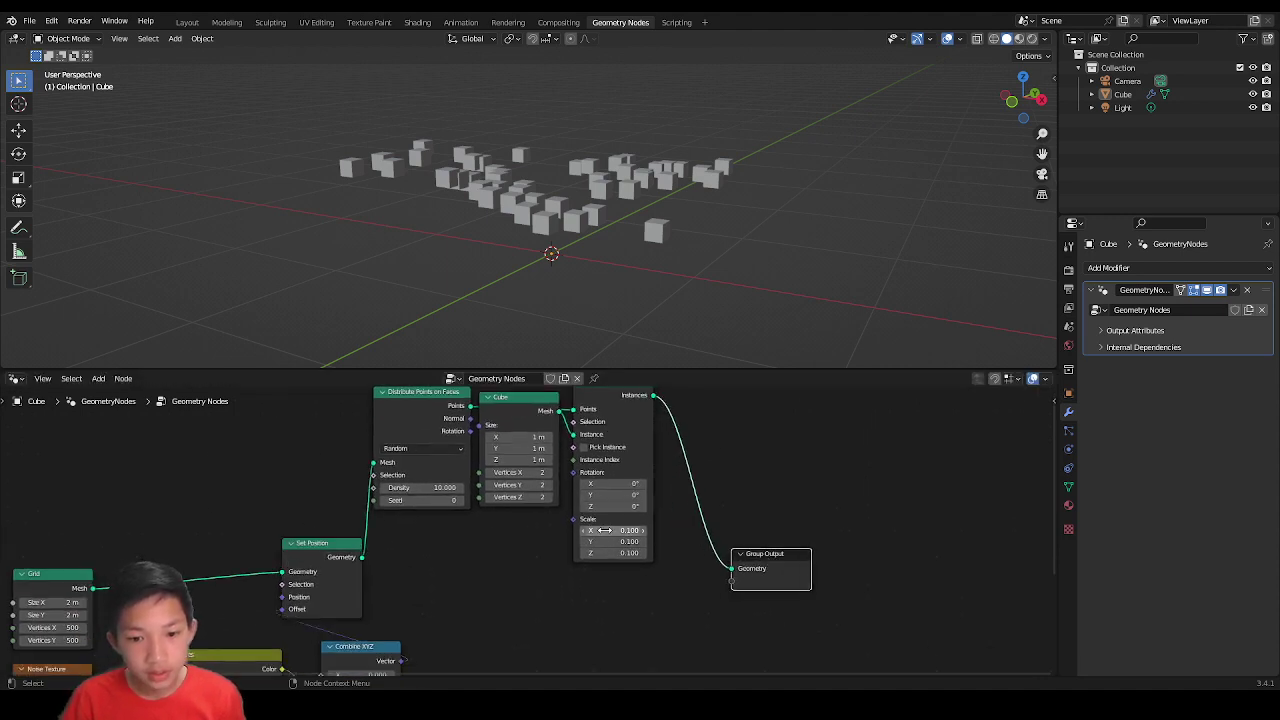
pyautogui.moveTo(625, 519); pyautogui.dragTo(631, 497)
# Step: Switch Group Output's Geometry input between Set Position and Instance on Points to compare them, ending with Set Position connected
pyautogui.moveTo(362, 557); pyautogui.dragTo(594, 579)
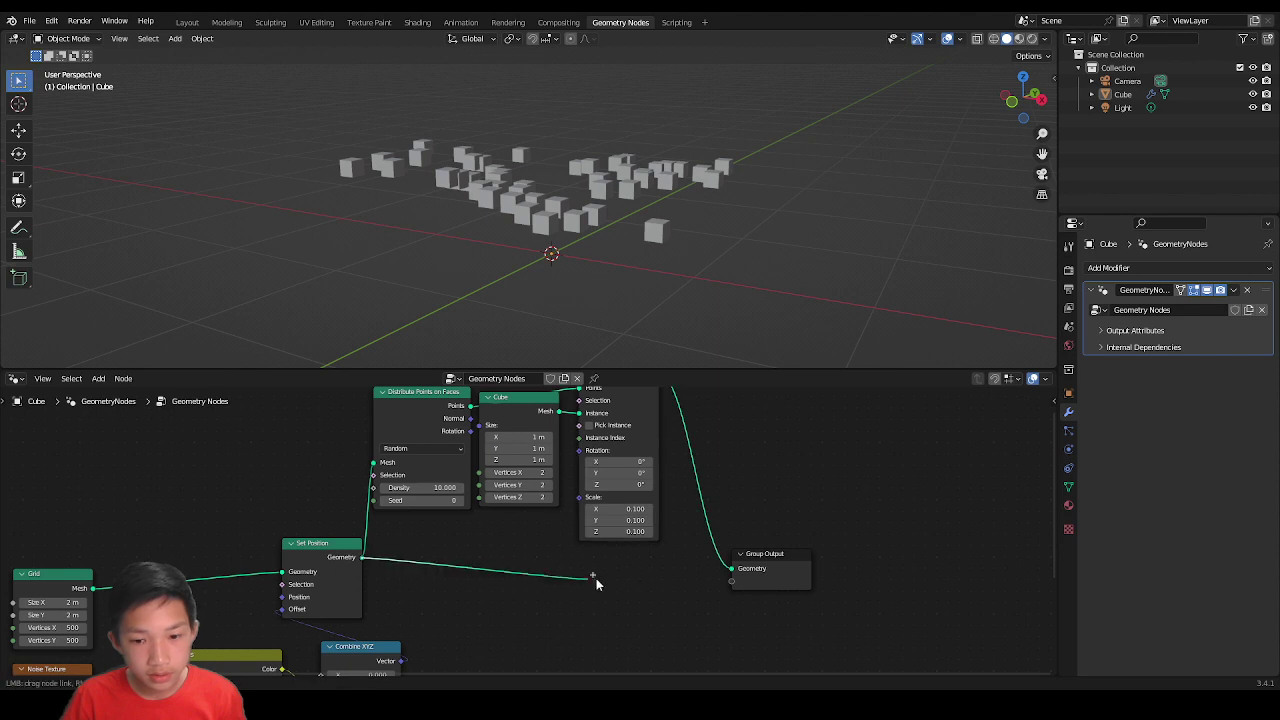
pyautogui.moveTo(736, 578); pyautogui.dragTo(733, 569)
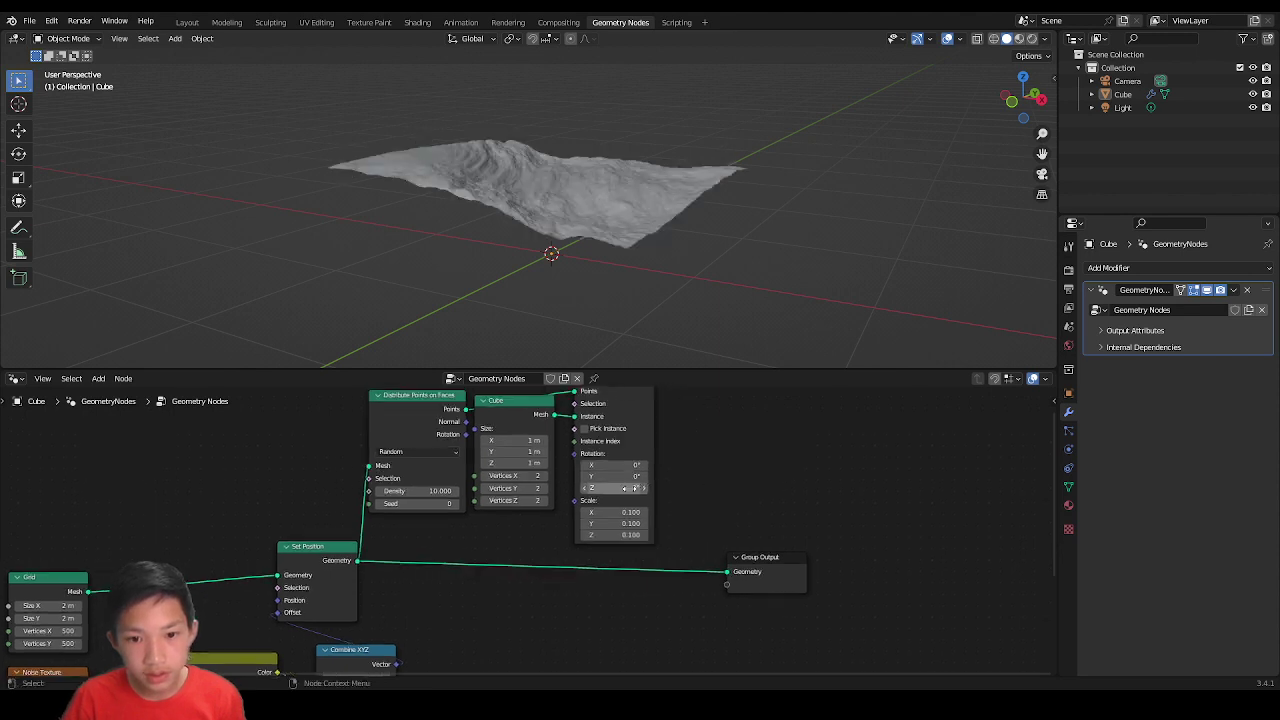
pyautogui.moveTo(674, 385); pyautogui.dragTo(610, 453, button='middle')
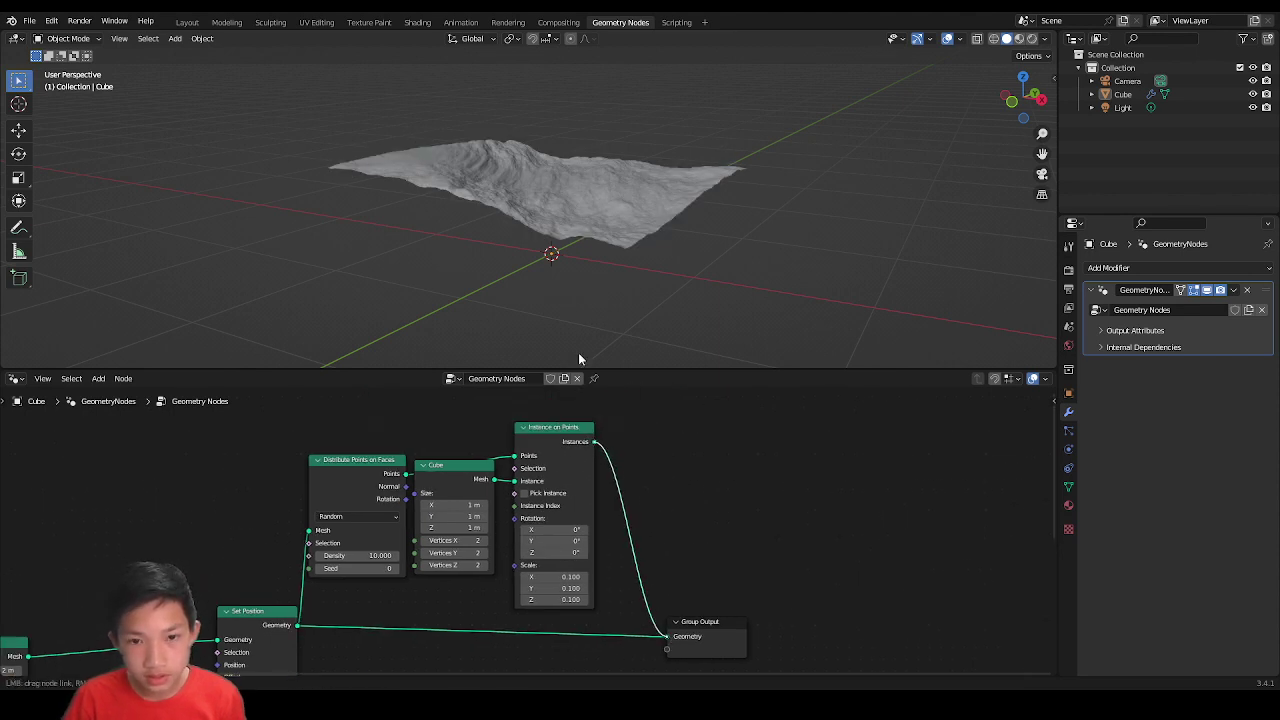
pyautogui.moveTo(578, 358); pyautogui.dragTo(520, 148)
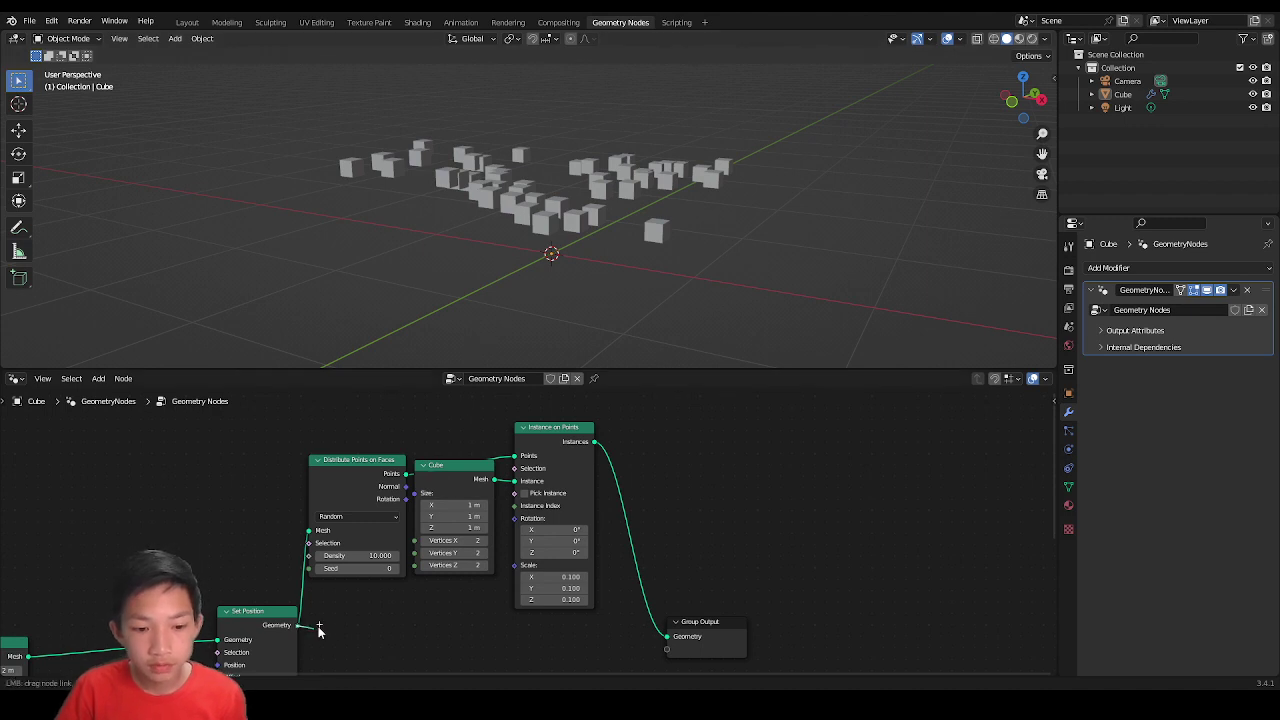
pyautogui.moveTo(318, 629); pyautogui.dragTo(668, 632)
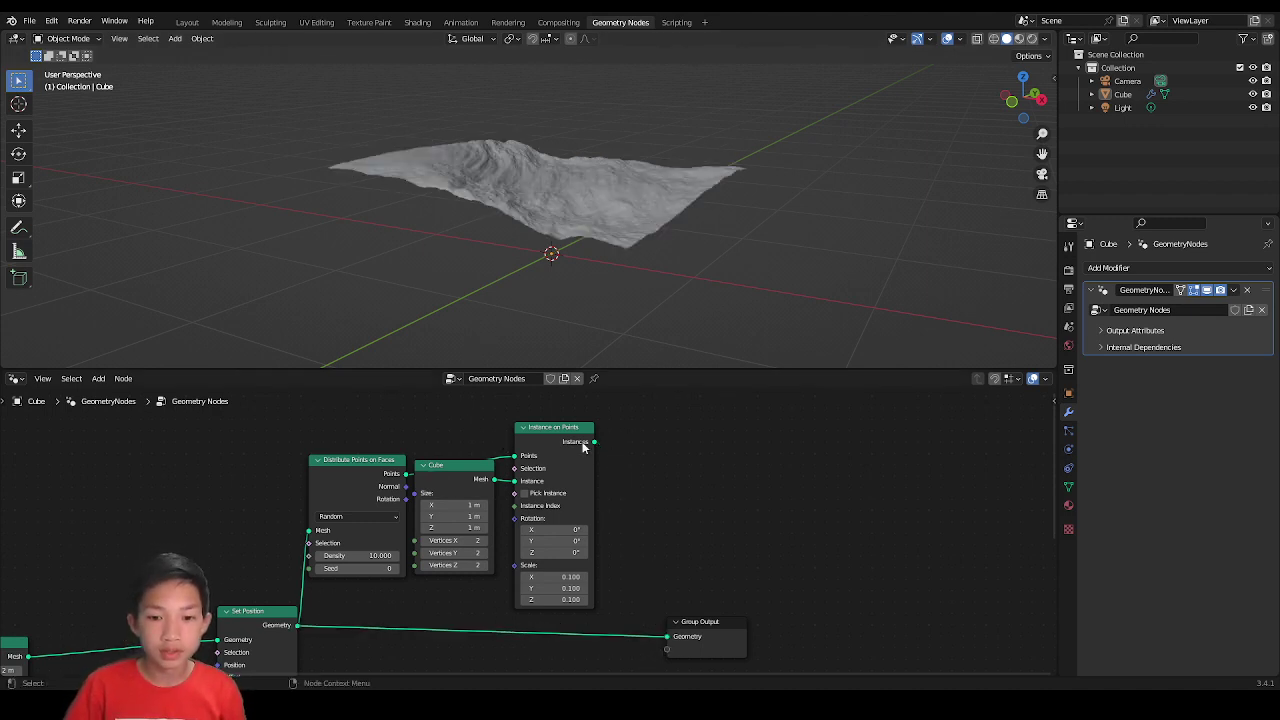
# Step: Move Group Output farther away and insert a Join Geometry node on the link between Set Position and Group Output
pyautogui.moveTo(594, 442); pyautogui.dragTo(652, 528)
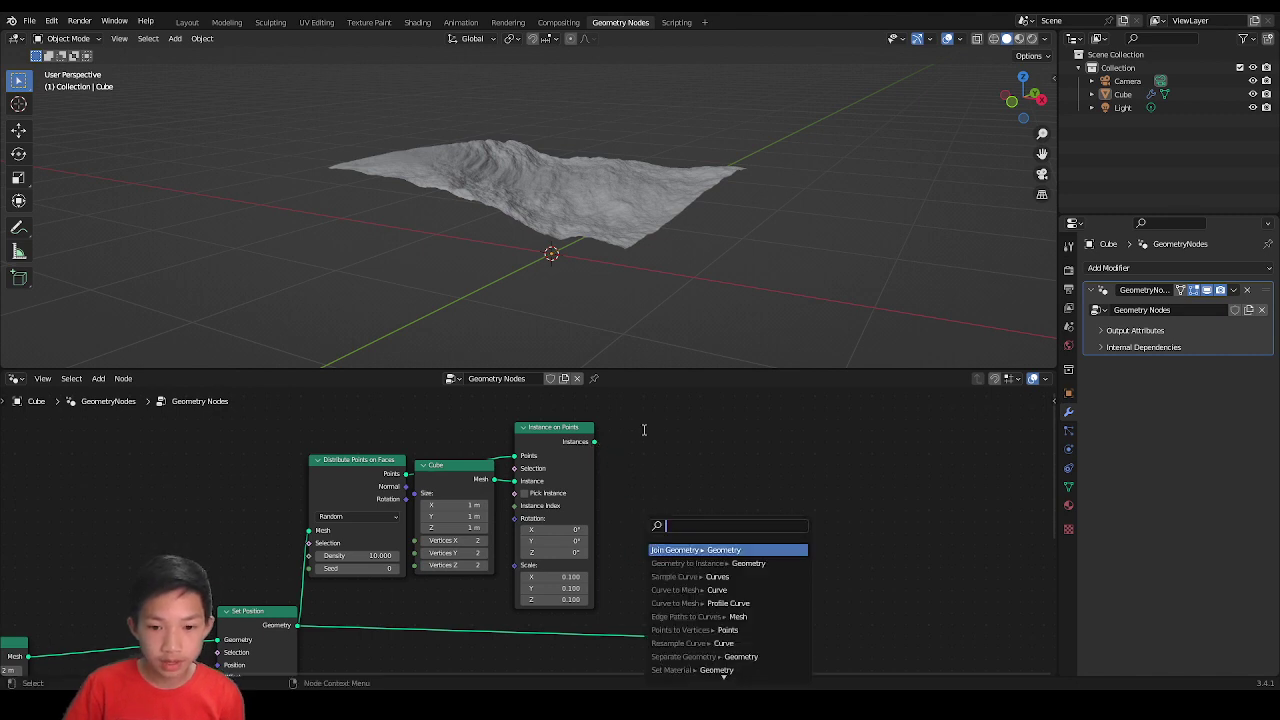
pyautogui.click(644, 430)
pyautogui.moveTo(722, 632); pyautogui.dragTo(814, 594)
pyautogui.hotkey('shift', 'a')
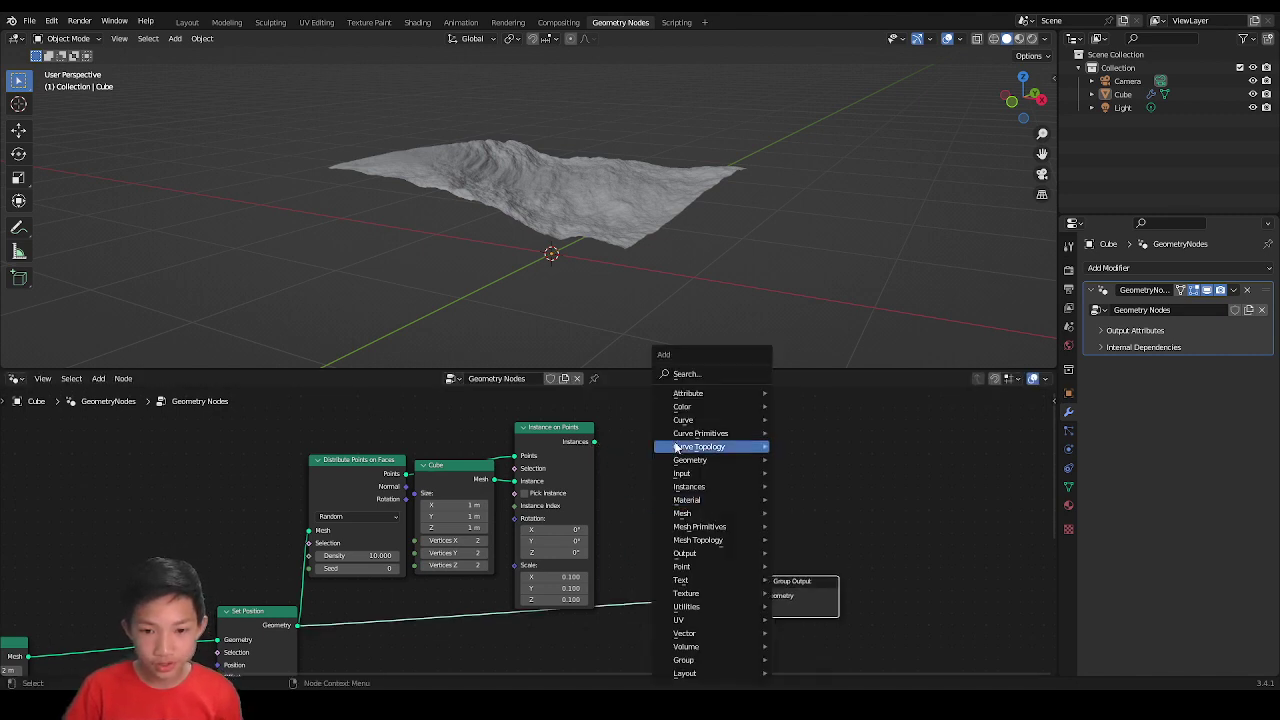
pyautogui.write('join')
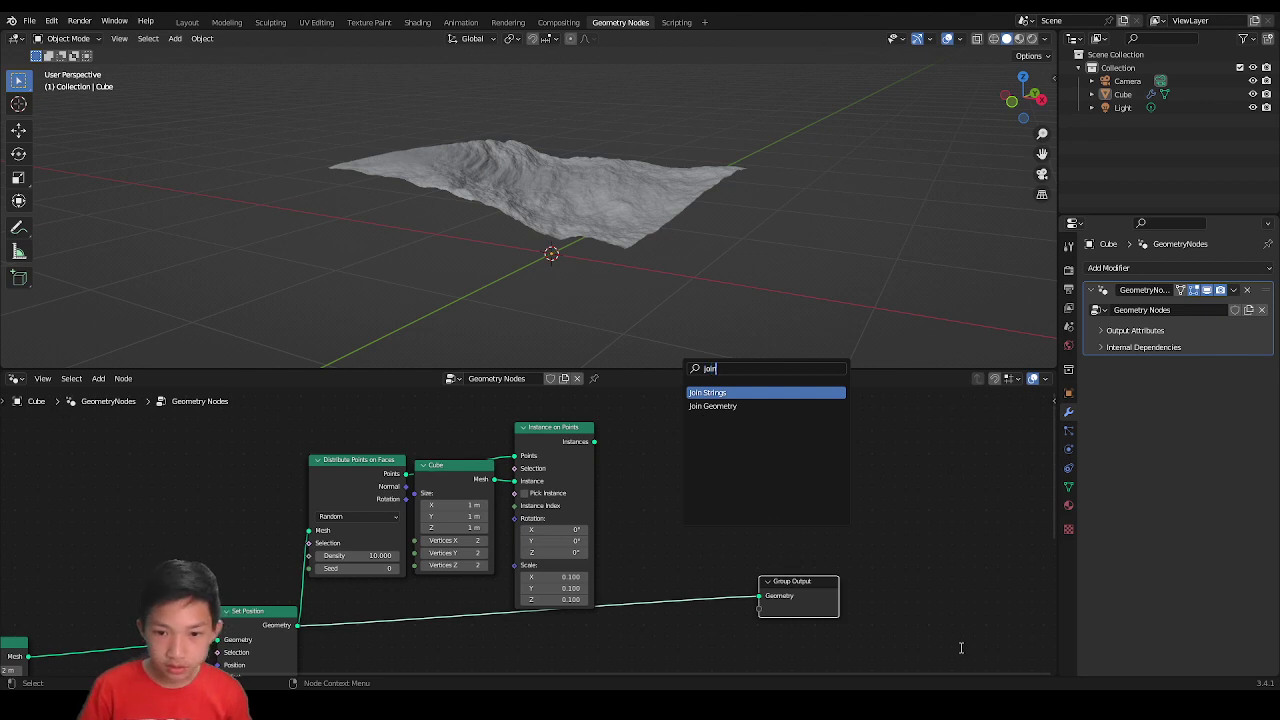
pyautogui.click(746, 407)
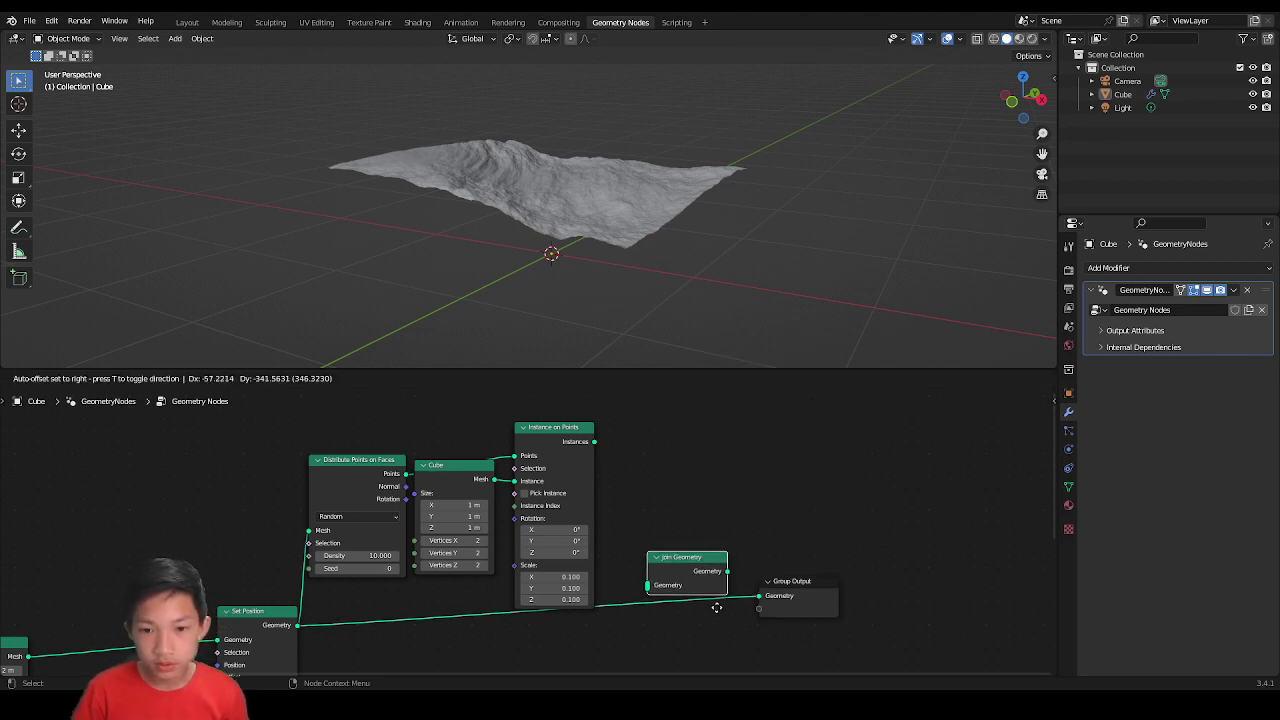
pyautogui.click(703, 629)
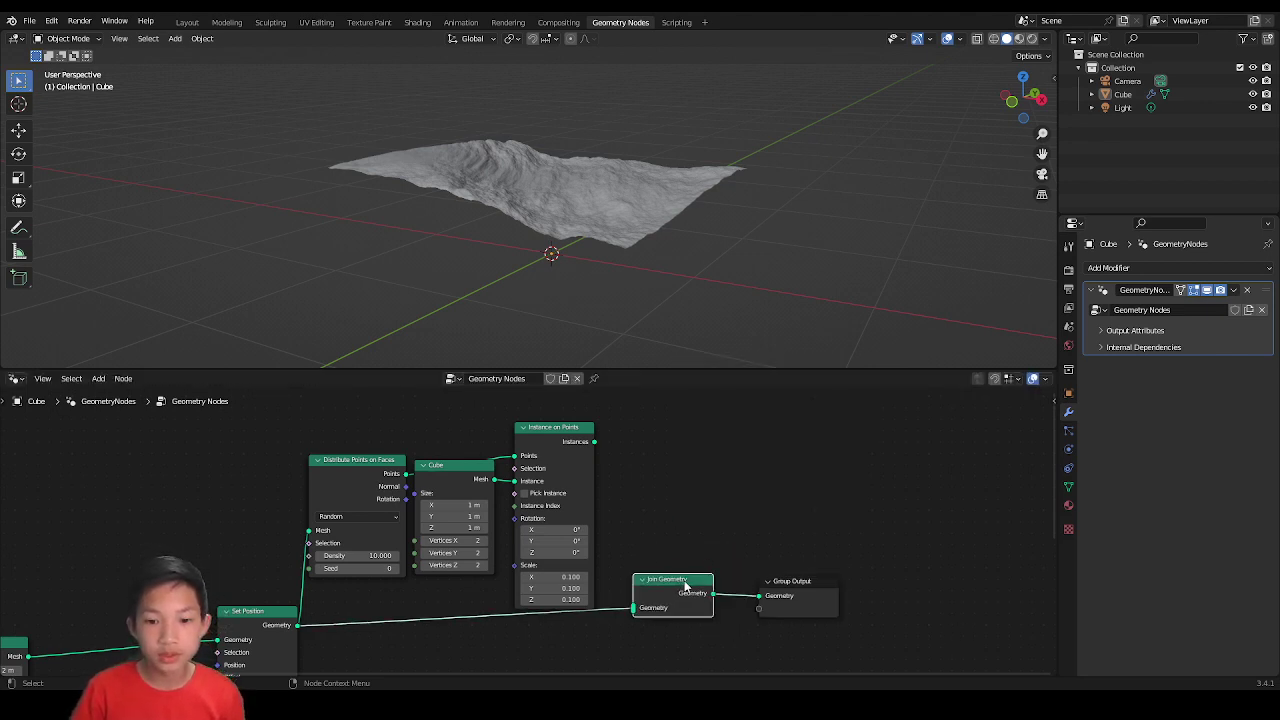
pyautogui.moveTo(685, 585); pyautogui.dragTo(700, 586)
# Step: Connect Instance on Points' Instances output to Join Geometry's Geometry input alongside the Set Position link
pyautogui.scroll(2, 679, 539)
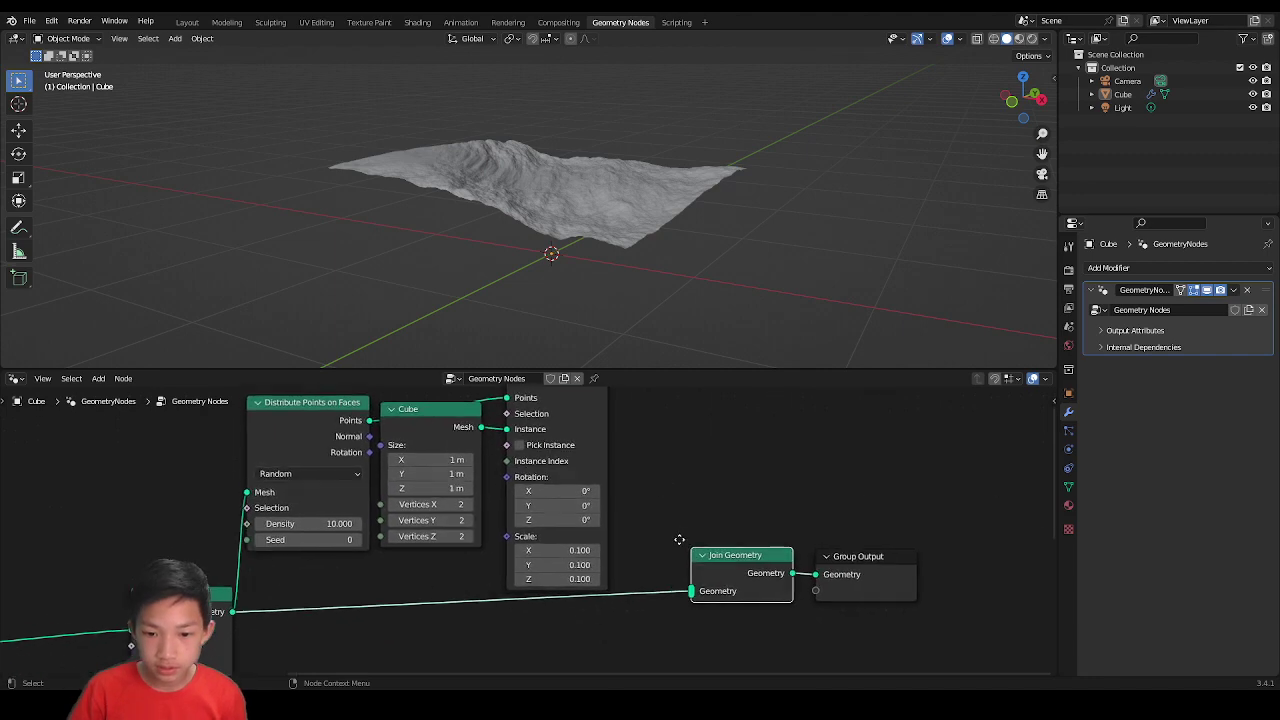
pyautogui.moveTo(679, 539); pyautogui.dragTo(676, 532, button='middle')
pyautogui.moveTo(611, 412); pyautogui.dragTo(596, 465, button='middle')
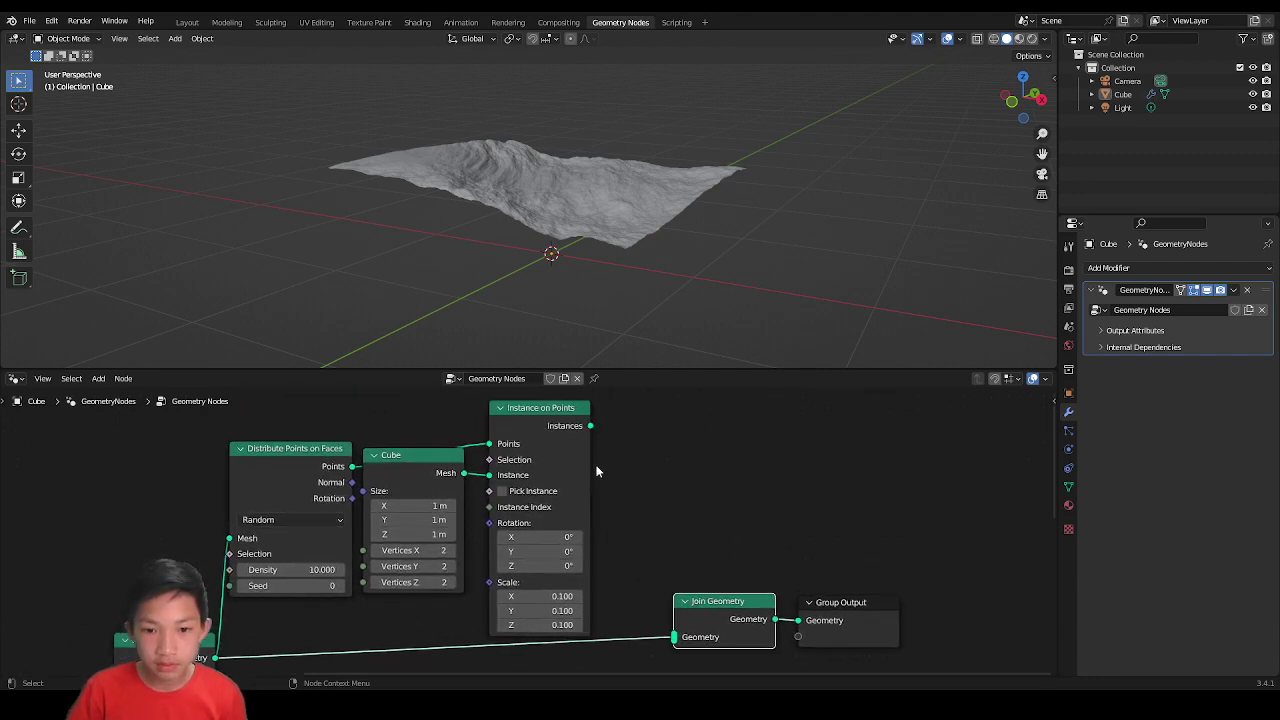
pyautogui.moveTo(590, 426); pyautogui.dragTo(668, 636)
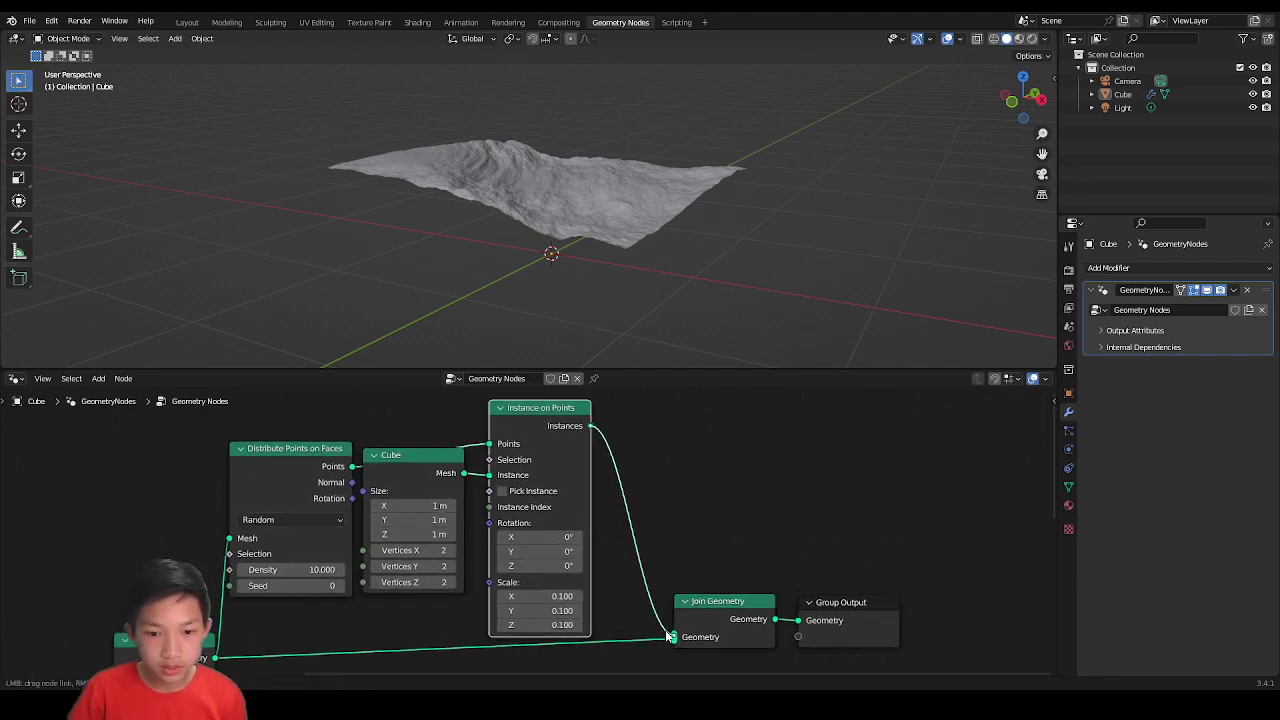
pyautogui.moveTo(534, 272); pyautogui.dragTo(572, 280, button='middle')
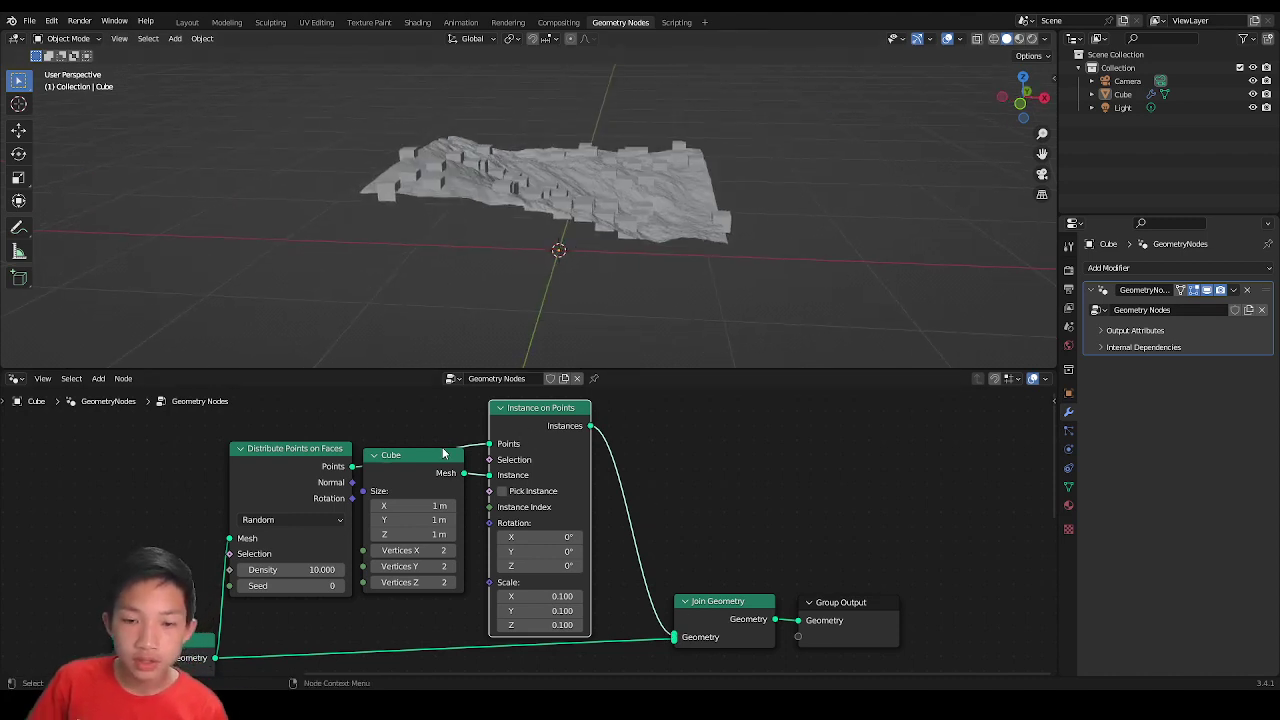
# Step: Examine the Join Geometry node and its links with Set Position, Instance on Points and Group Output
pyautogui.scroll(-2, 607, 547)
pyautogui.moveTo(675, 581); pyautogui.dragTo(657, 523, button='middle')
pyautogui.scroll(1, 655, 529)
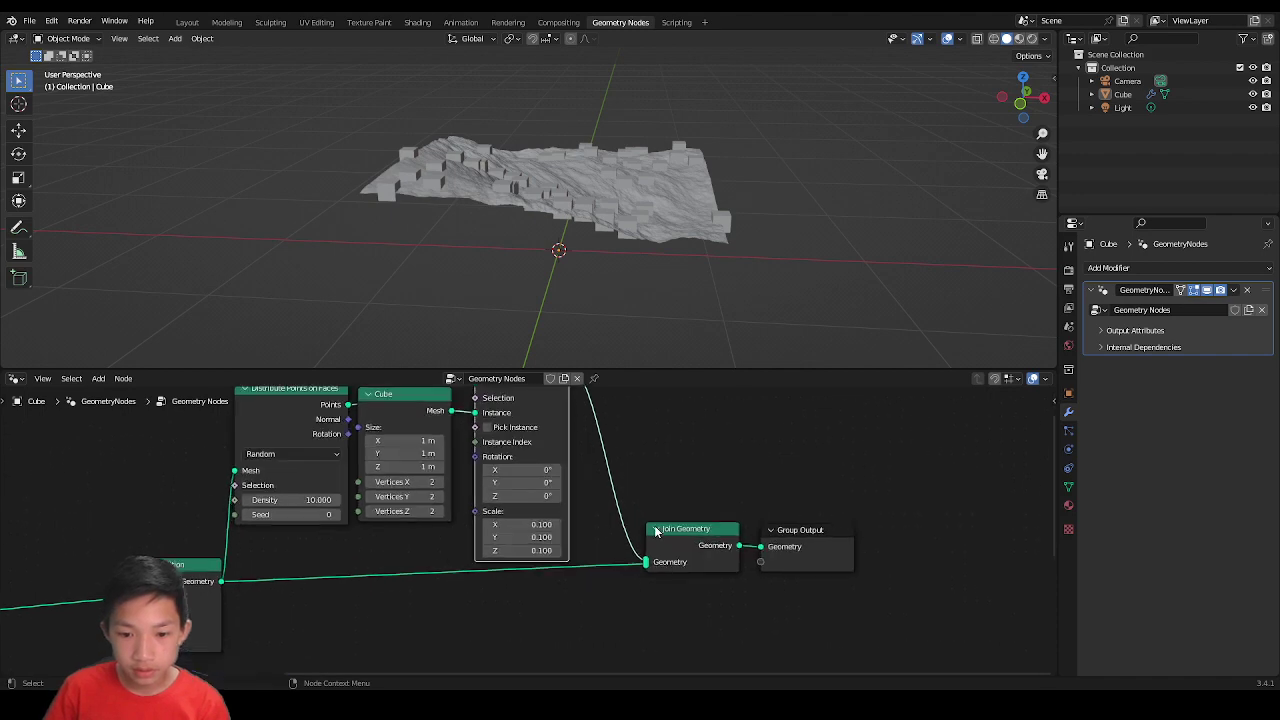
pyautogui.scroll(2, 700, 571)
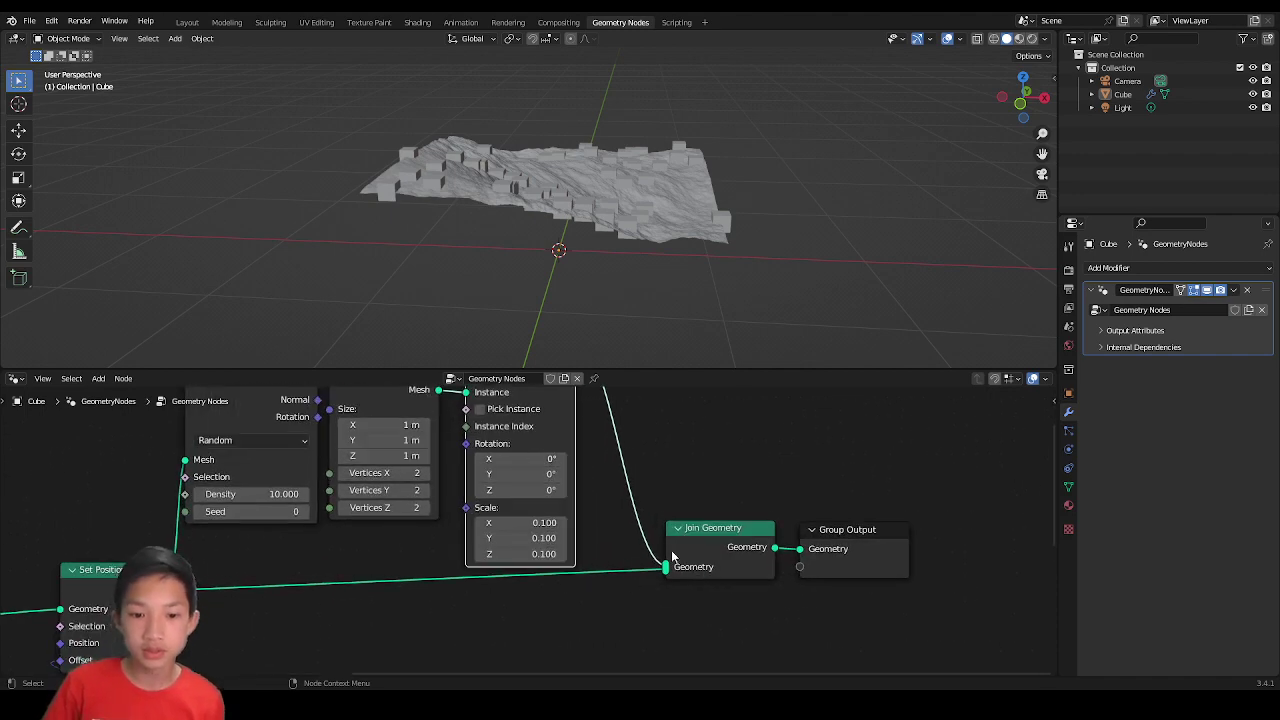
pyautogui.moveTo(600, 572); pyautogui.dragTo(557, 593, button='middle')
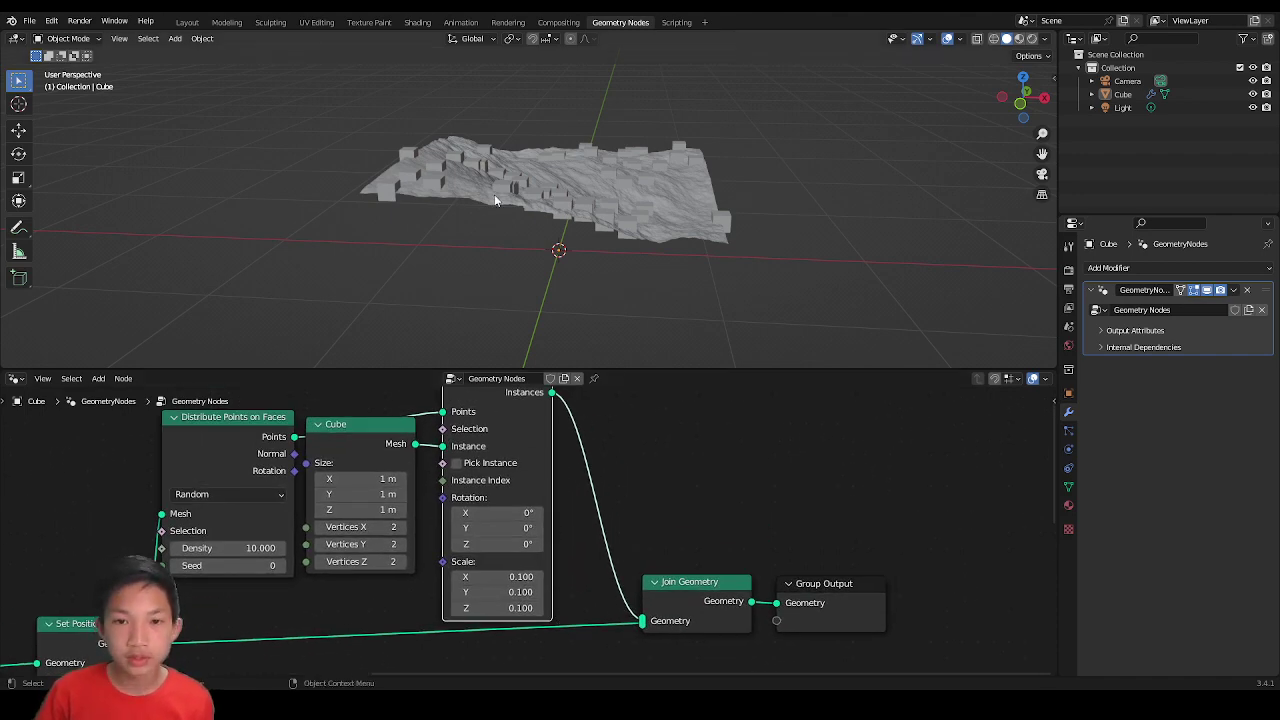
pyautogui.scroll(-1, 628, 562)
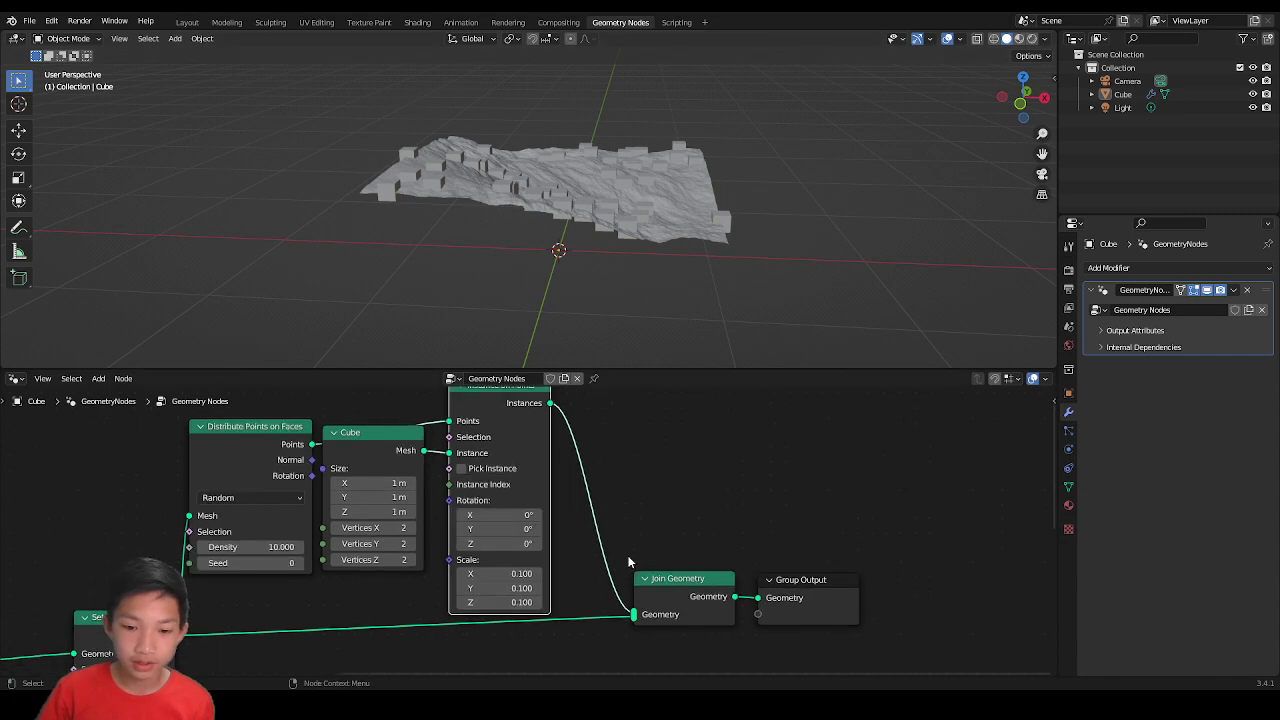
pyautogui.scroll(-1, 564, 511)
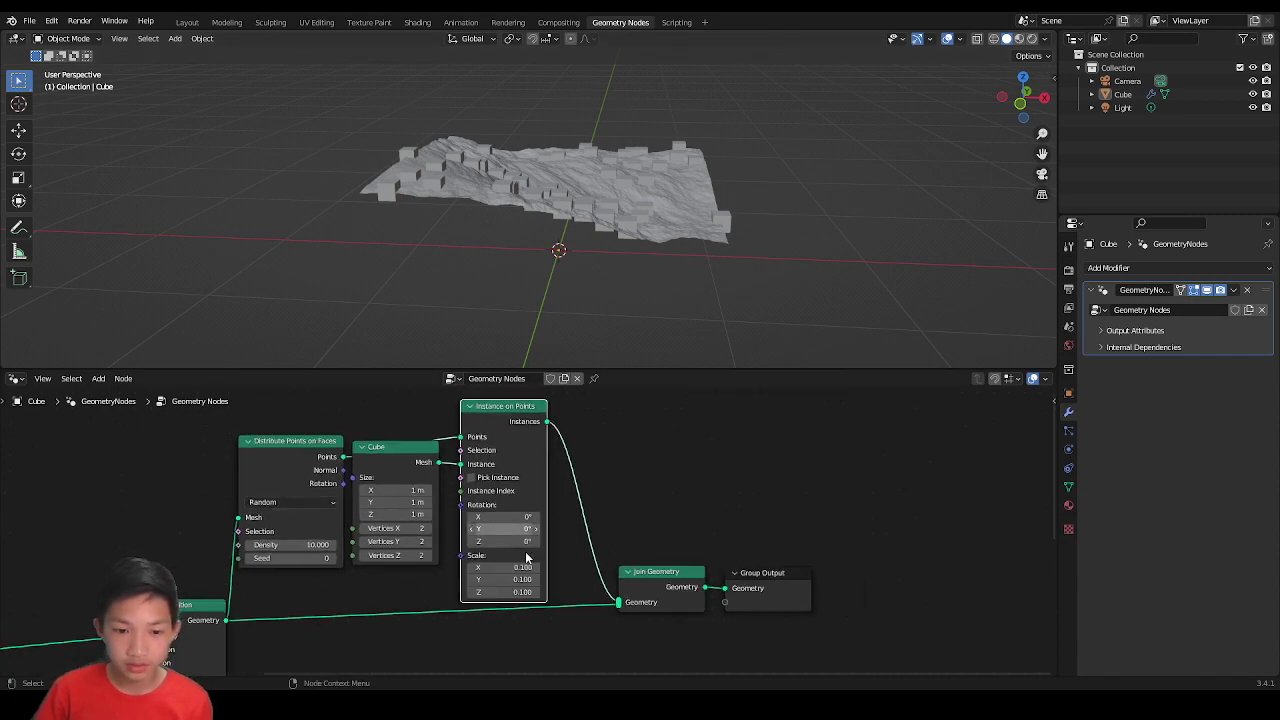
pyautogui.moveTo(579, 468); pyautogui.dragTo(574, 495, button='middle')
pyautogui.scroll(1, 574, 495)
pyautogui.hscroll(-3, 575, 495)
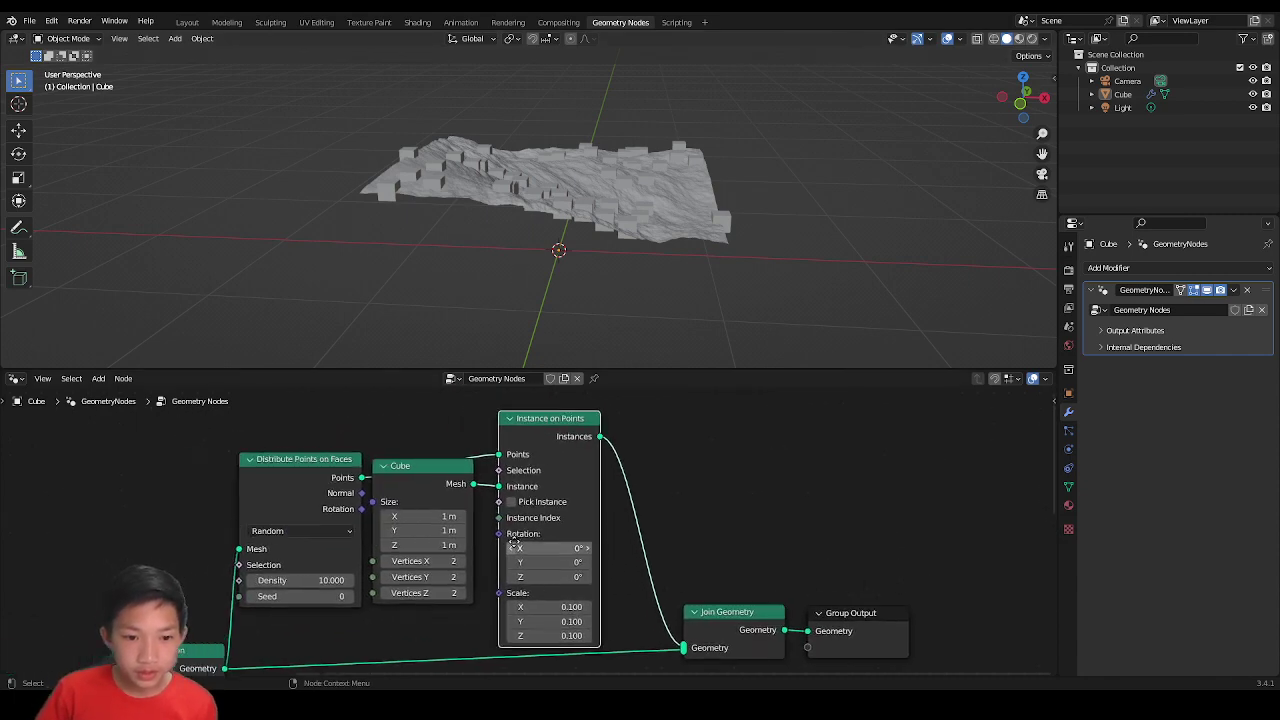
# Step: Move the Cube node clear of the Points link and delete it from the node tree
pyautogui.moveTo(432, 480); pyautogui.dragTo(430, 512)
pyautogui.moveTo(443, 225); pyautogui.dragTo(673, 222, button='middle')
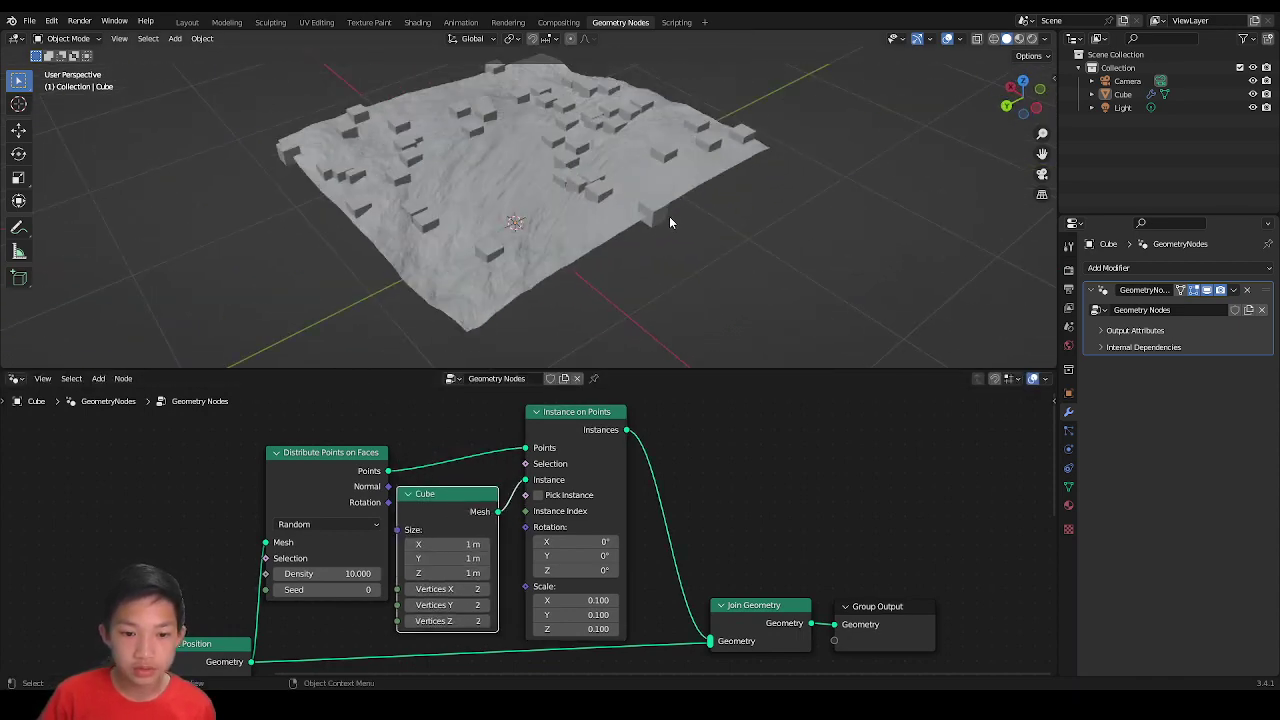
pyautogui.press('x')
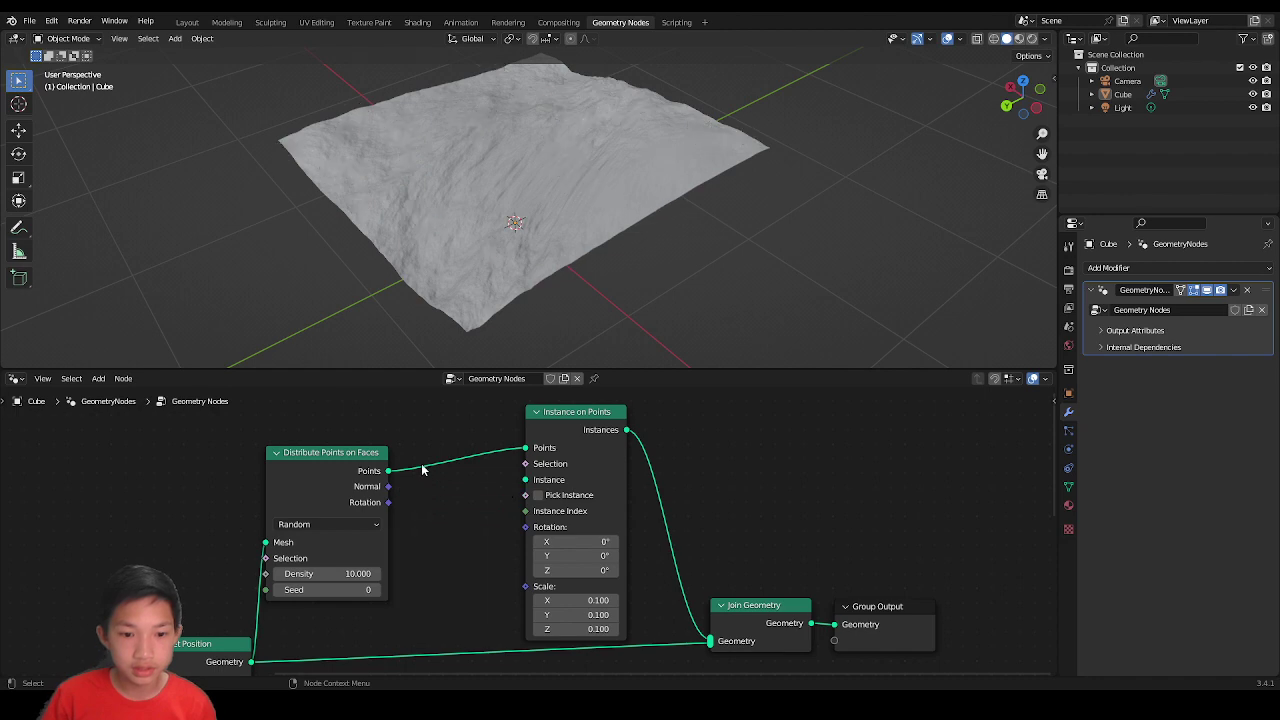
# Step: Switch to the Layout workspace, add a cube mesh and scale it to about 0.33
pyautogui.moveTo(482, 235); pyautogui.dragTo(572, 172, button='middle')
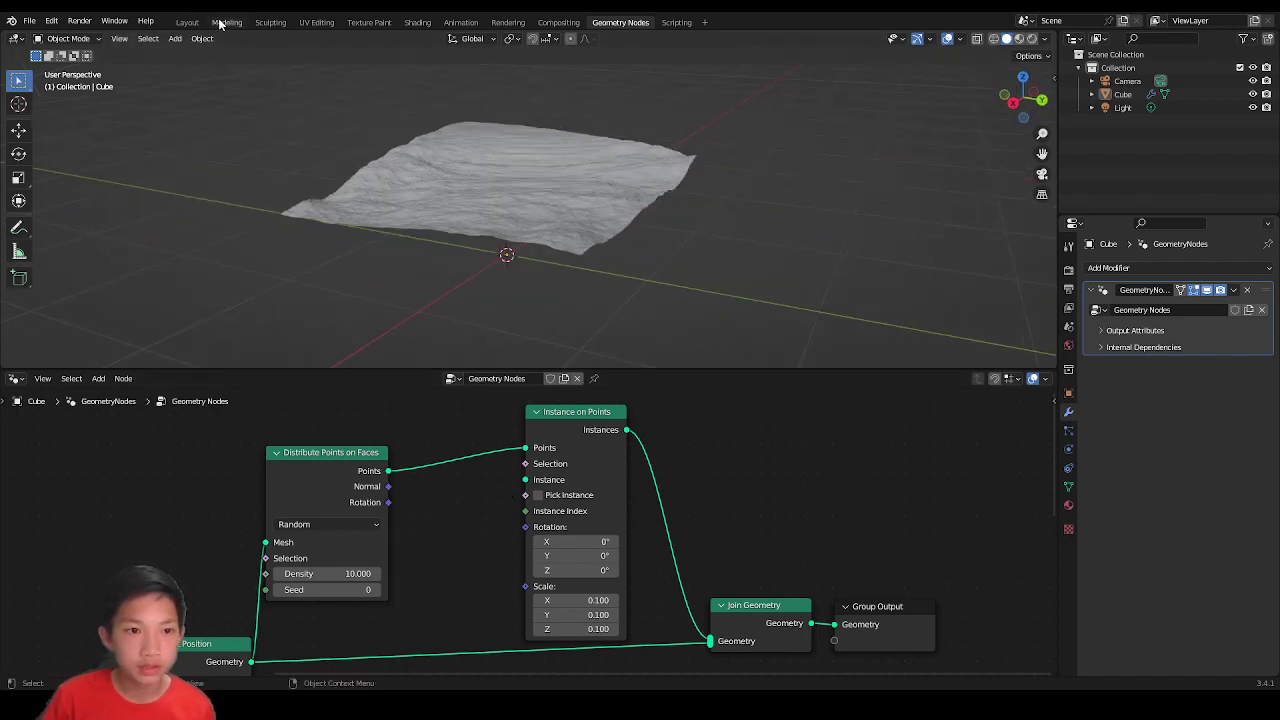
pyautogui.click(187, 22)
pyautogui.moveTo(654, 317); pyautogui.dragTo(689, 322, button='middle')
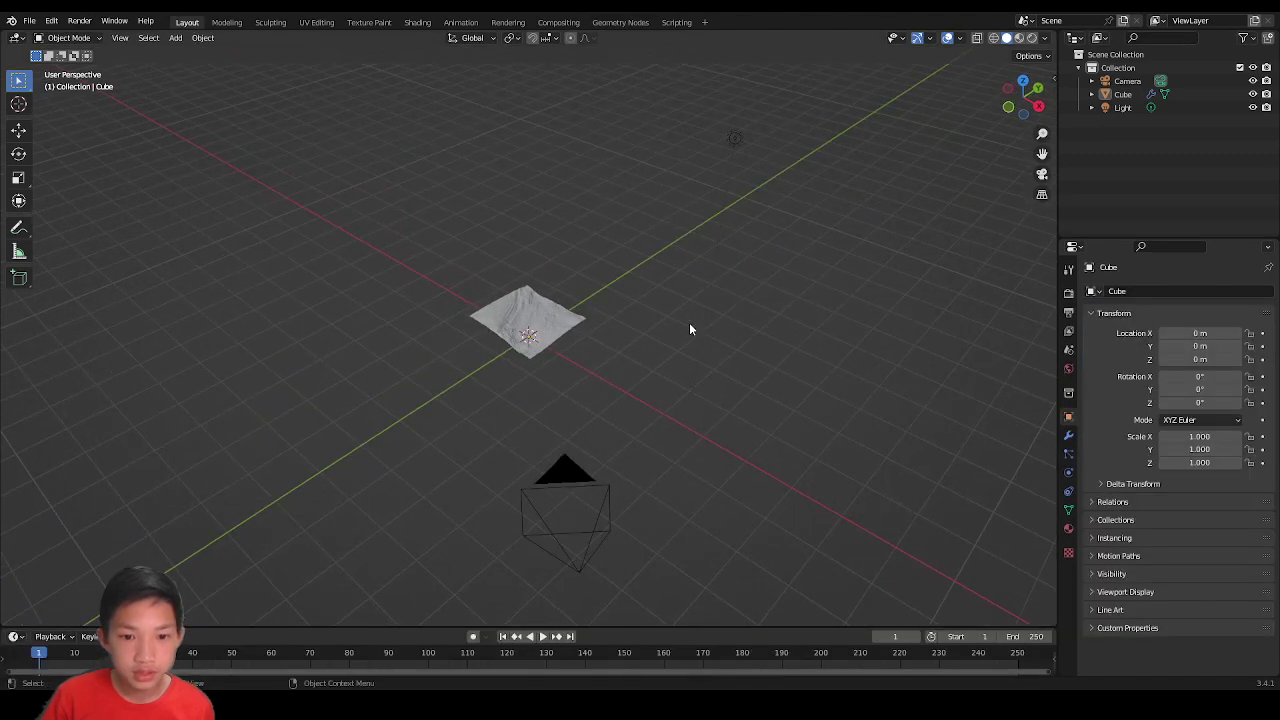
pyautogui.scroll(4, 562, 281)
pyautogui.hotkey('shift', 'a')
pyautogui.moveTo(571, 282)
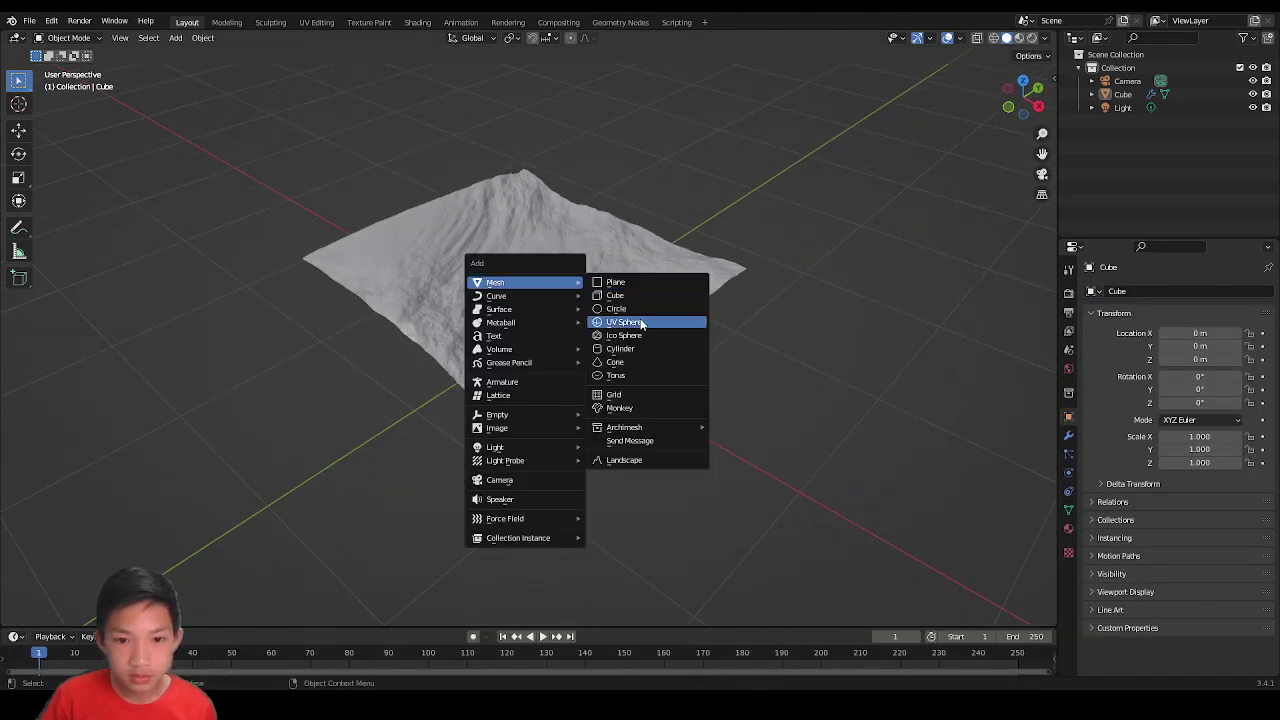
pyautogui.click(614, 295)
pyautogui.press('s')
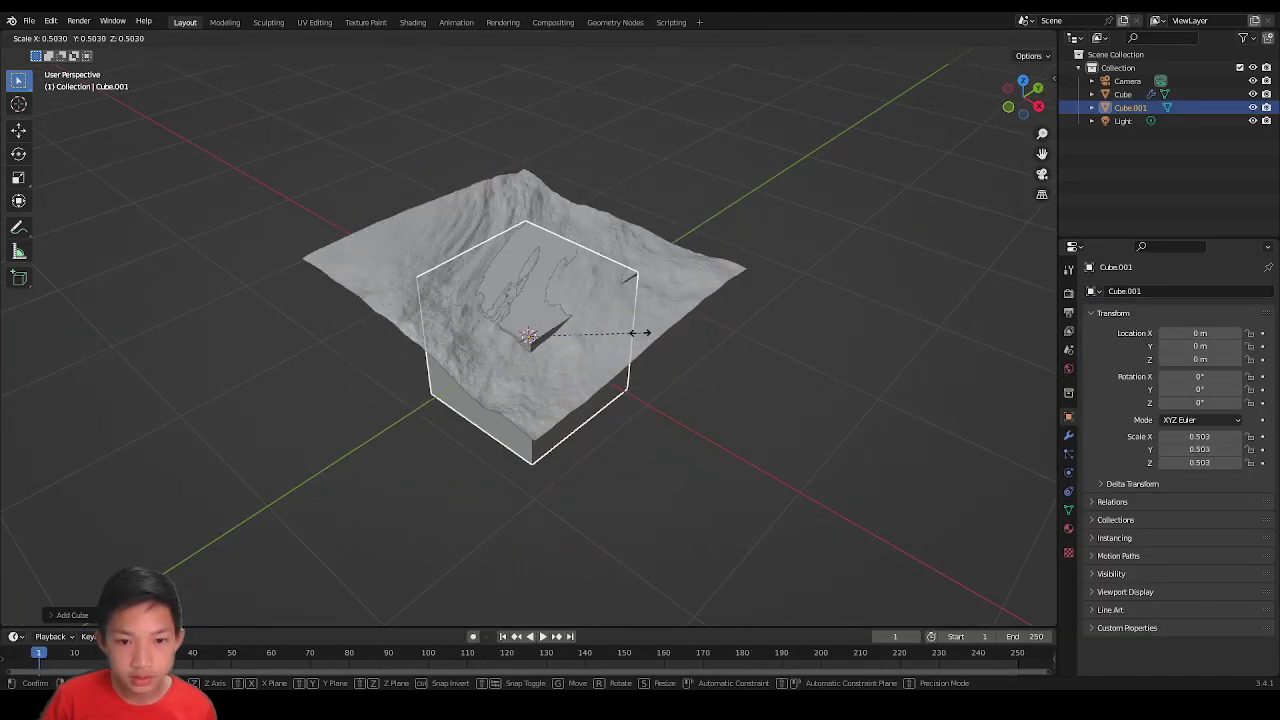
pyautogui.click(600, 331)
# Step: Raise the new cube above the terrain along Z, to about 1.11 m
pyautogui.press('g')
pyautogui.press('z')
pyautogui.click(619, 241)
# Step: Add a centred loop cut across the cube and widen it along Y by about 1.86 to form a hexagonal prism
pyautogui.moveTo(619, 241); pyautogui.dragTo(634, 283, button='middle')
pyautogui.press('Tab')
pyautogui.hotkey('ctrl', 'r')
pyautogui.click(525, 246)
pyautogui.rightClick(547, 248)
pyautogui.press('s')
pyautogui.press('y')
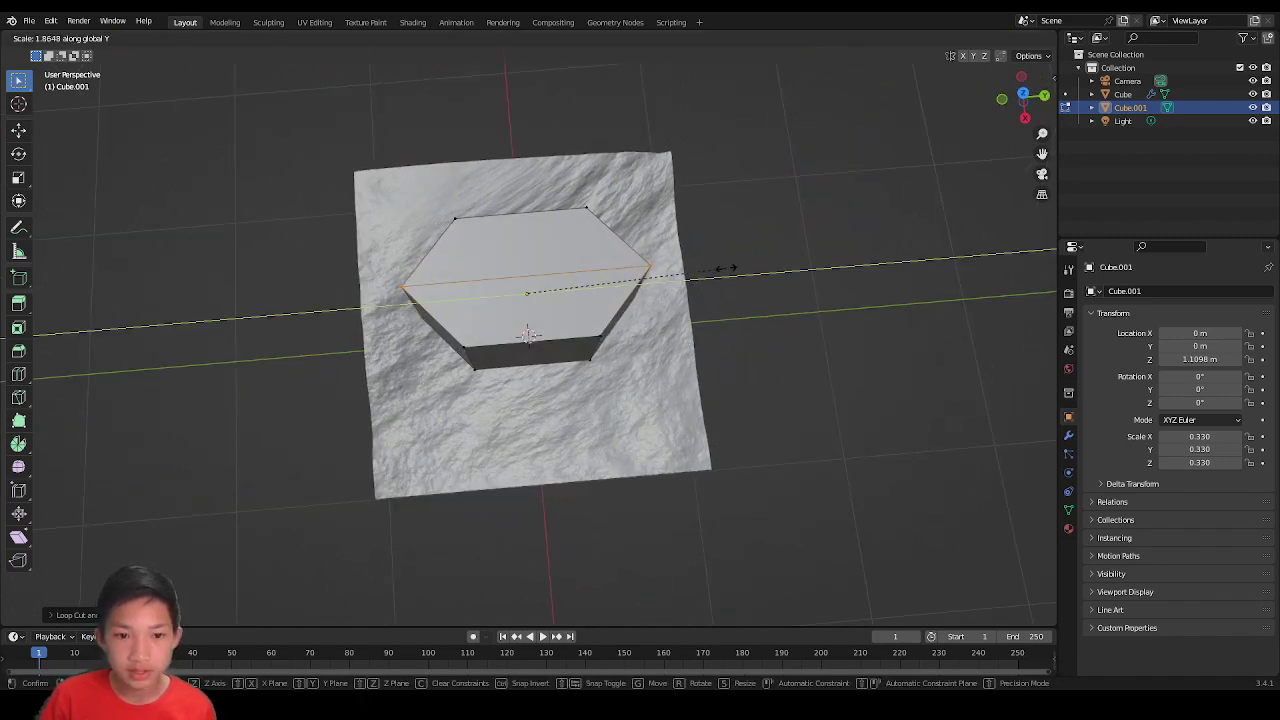
pyautogui.click(727, 268)
# Step: Narrow the hexagonal prism along Y to a scale of about 0.20 and apply its scale
pyautogui.press('Tab')
pyautogui.press('s')
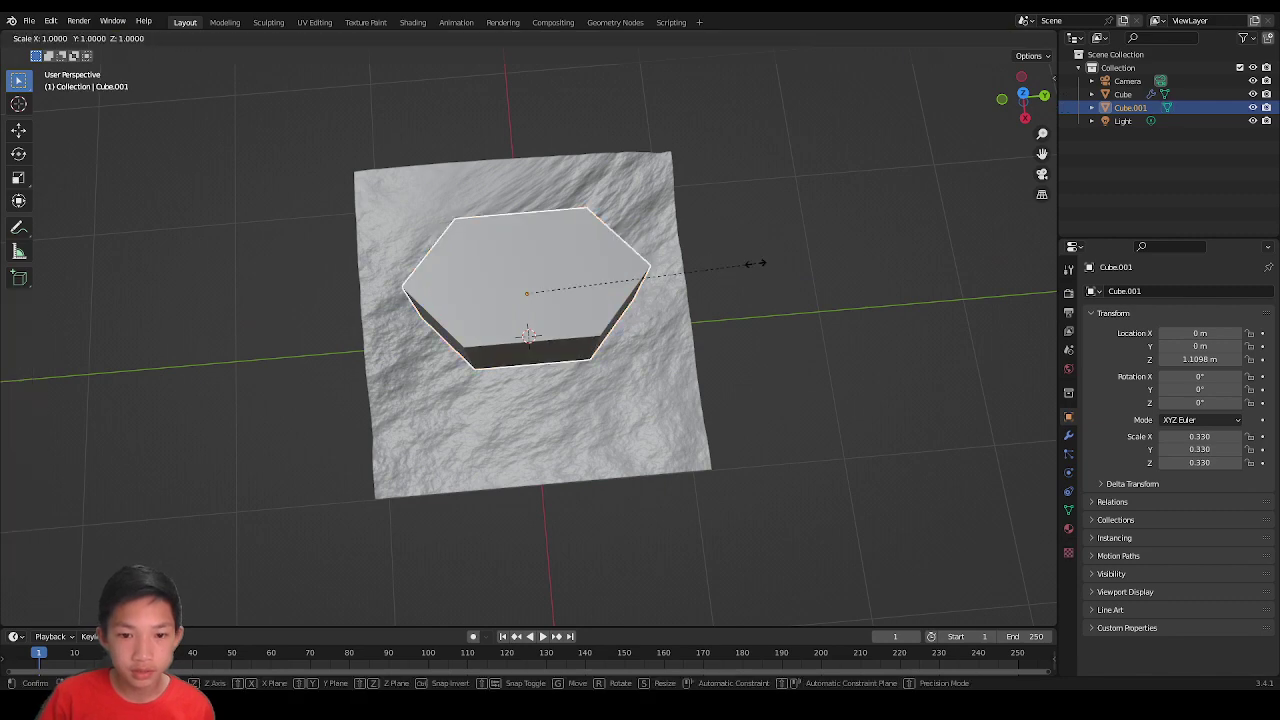
pyautogui.click(660, 263)
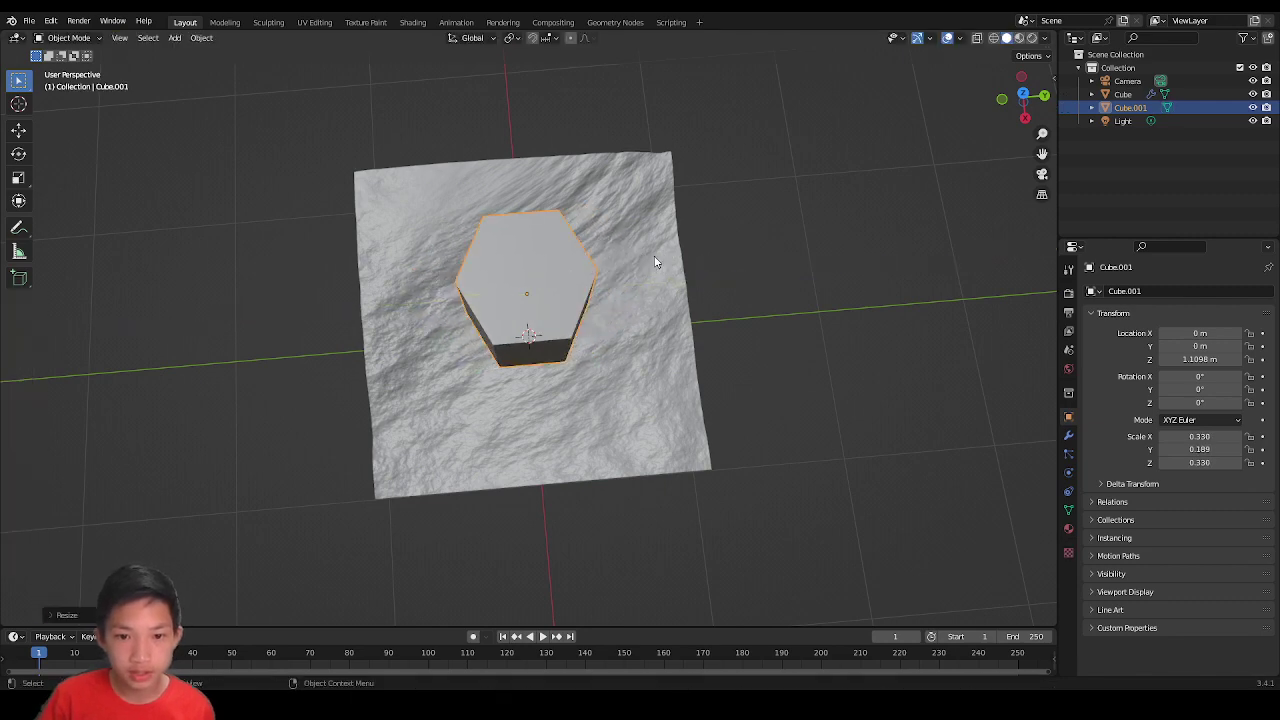
pyautogui.moveTo(660, 263); pyautogui.dragTo(714, 221, button='middle')
pyautogui.press('s')
pyautogui.press('y')
pyautogui.click(671, 293)
pyautogui.hotkey('ctrl', 'a')
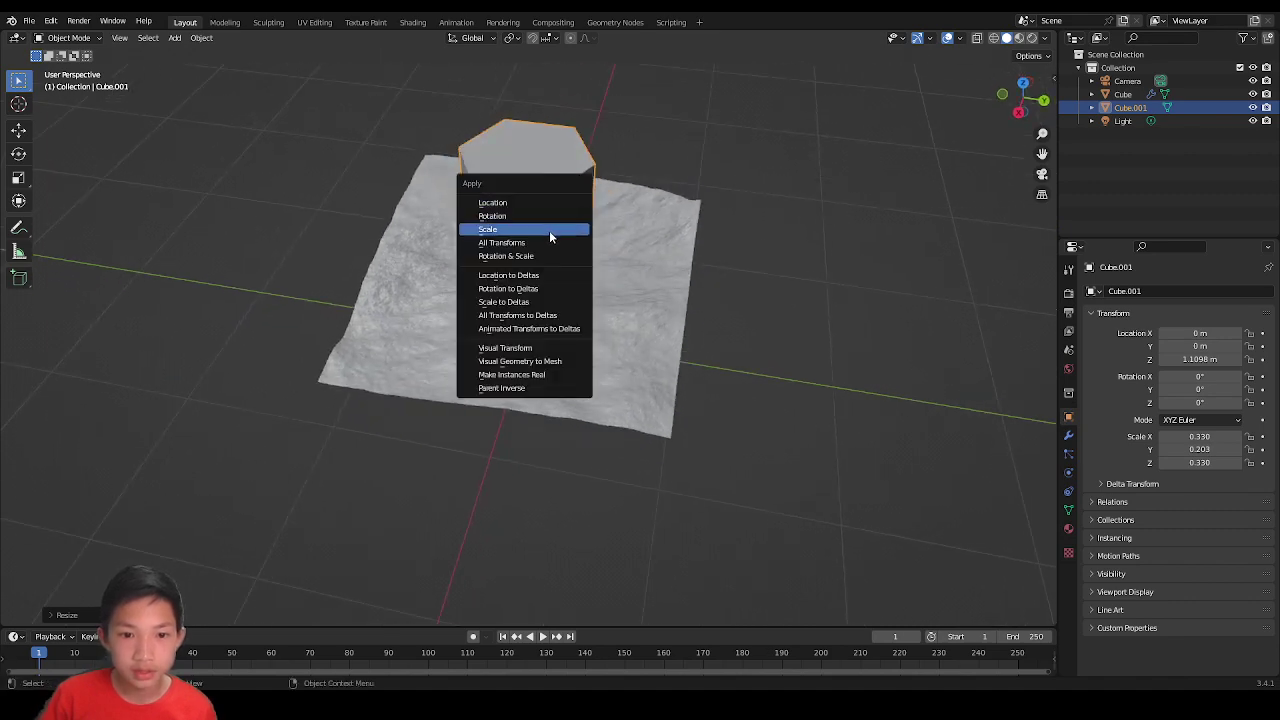
pyautogui.click(549, 232)
# Step: Select the prism's two top faces and scale them down to about 0.55 to taper the trunk
pyautogui.moveTo(549, 237); pyautogui.dragTo(544, 190, button='middle')
pyautogui.press('Tab')
pyautogui.click(540, 207)
pyautogui.click(667, 205)
pyautogui.click(538, 210)
pyautogui.keyDown('shift'); pyautogui.click(516, 214); pyautogui.keyUp('shift')
pyautogui.press('s')
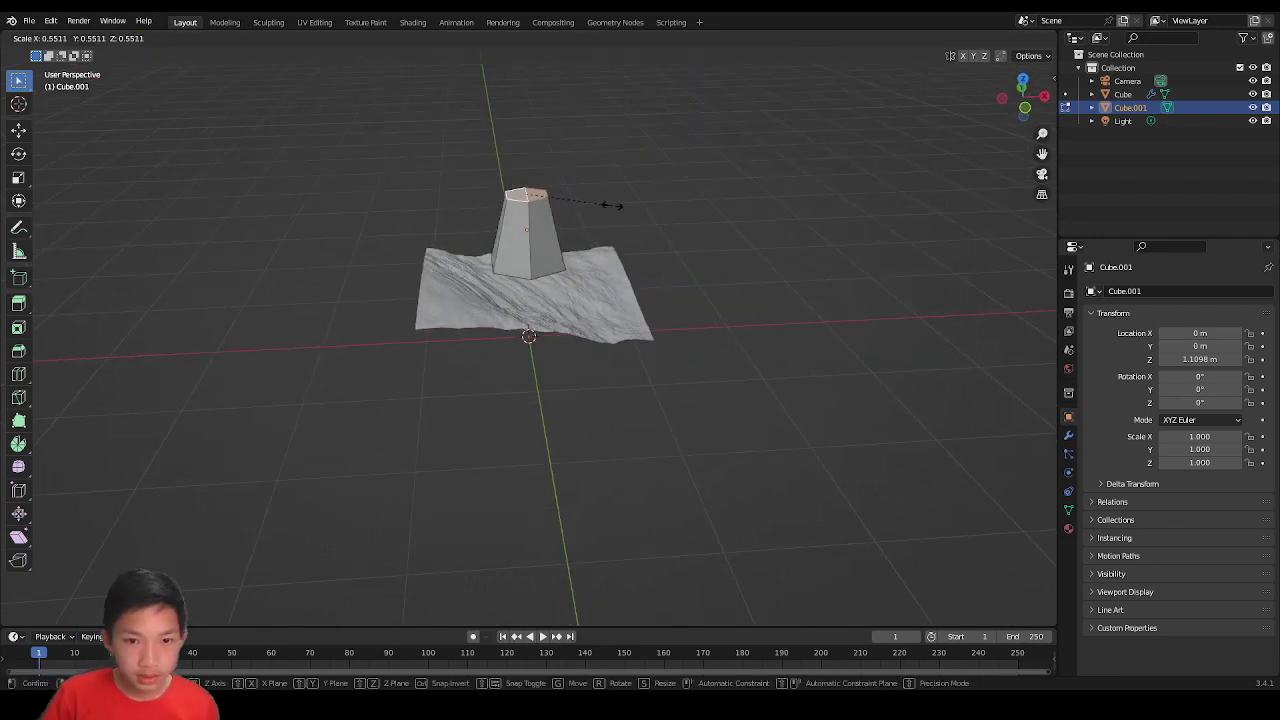
pyautogui.click(607, 203)
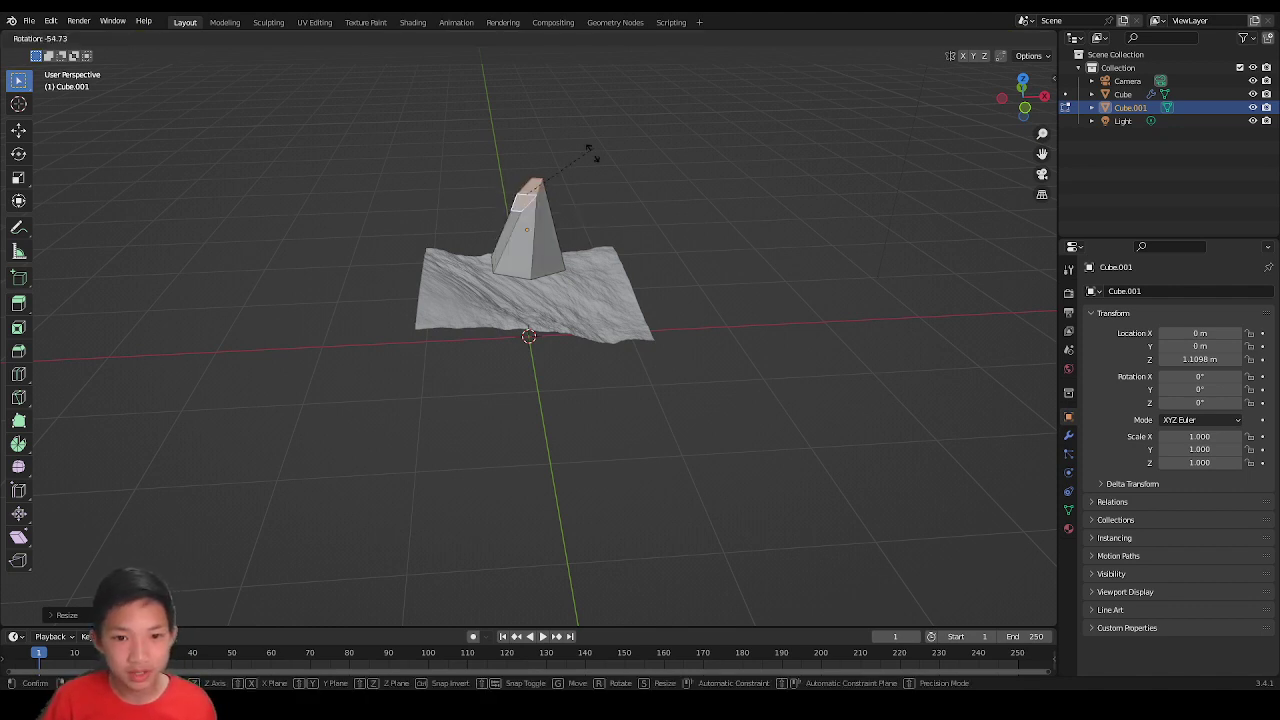
# Step: Extrude the trunk's top faces in place, widen them about 3.2 times and lower them slightly along Z
pyautogui.press('e')
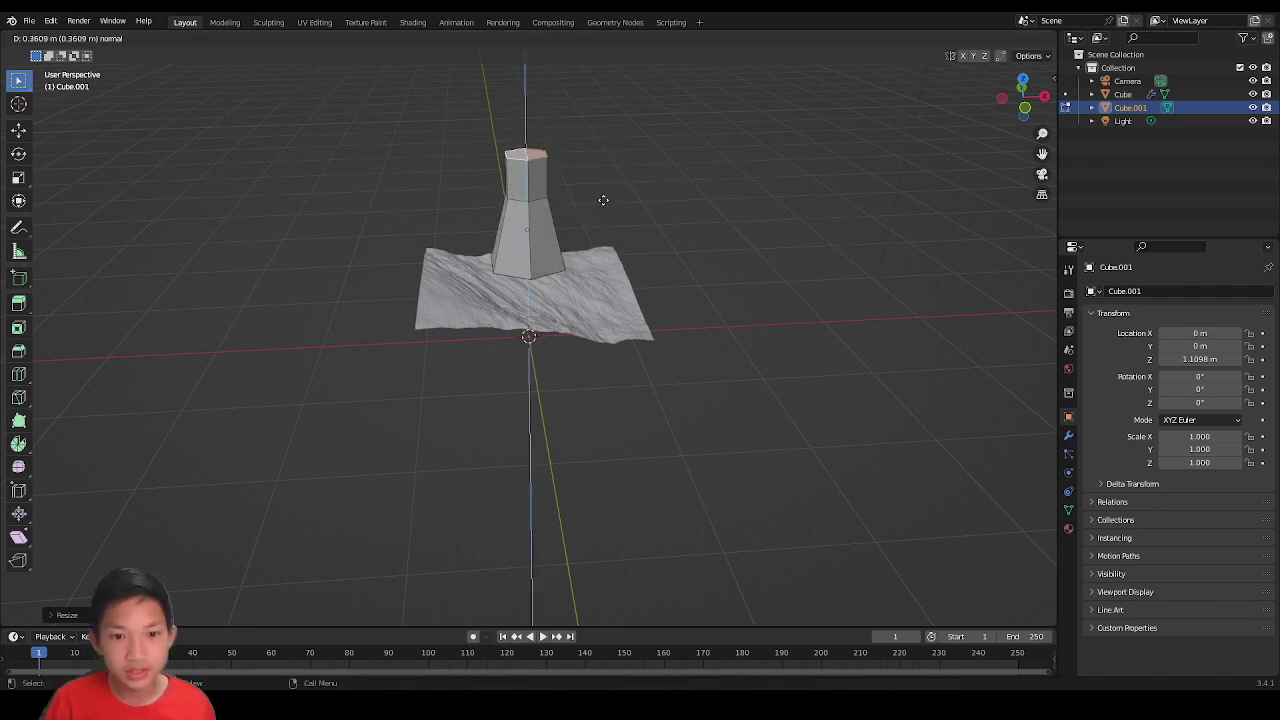
pyautogui.rightClick(608, 185)
pyautogui.press('s')
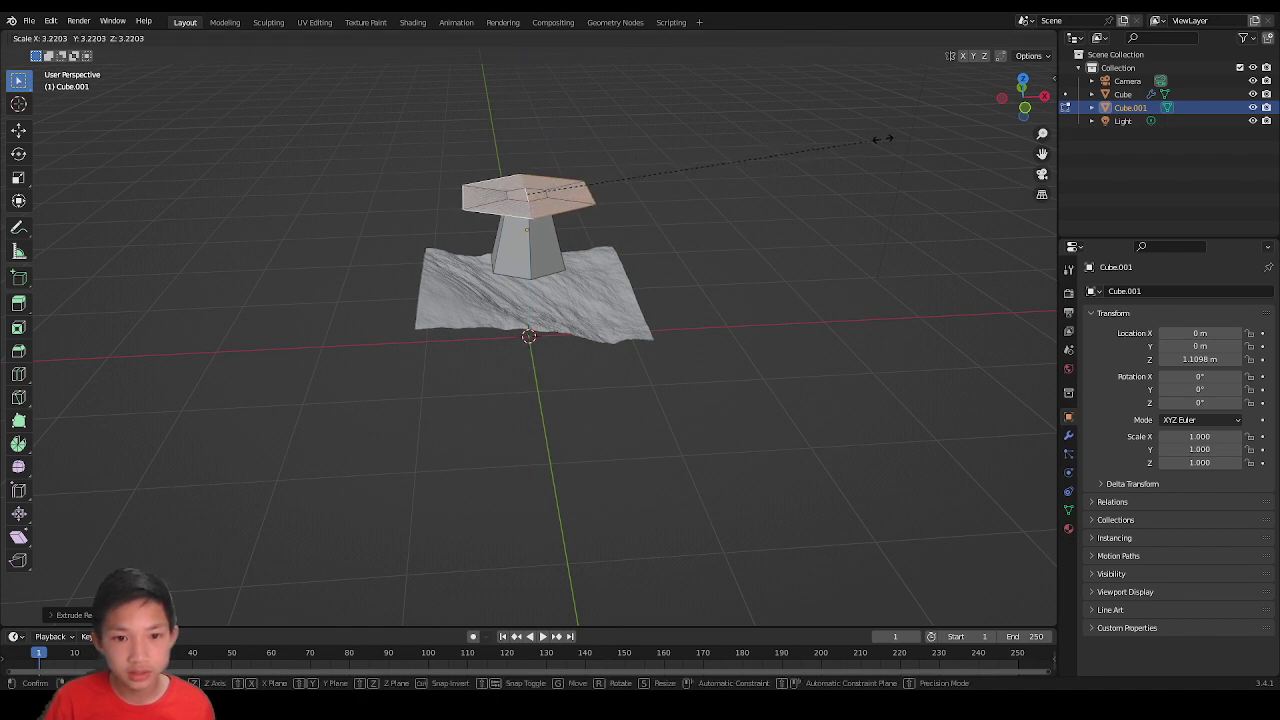
pyautogui.click(888, 147)
pyautogui.press('g')
pyautogui.press('z')
pyautogui.click(885, 152)
# Step: Extrude the widened faces upward, taper them inward and lower them along Z to form the lowest foliage tier
pyautogui.press('e')
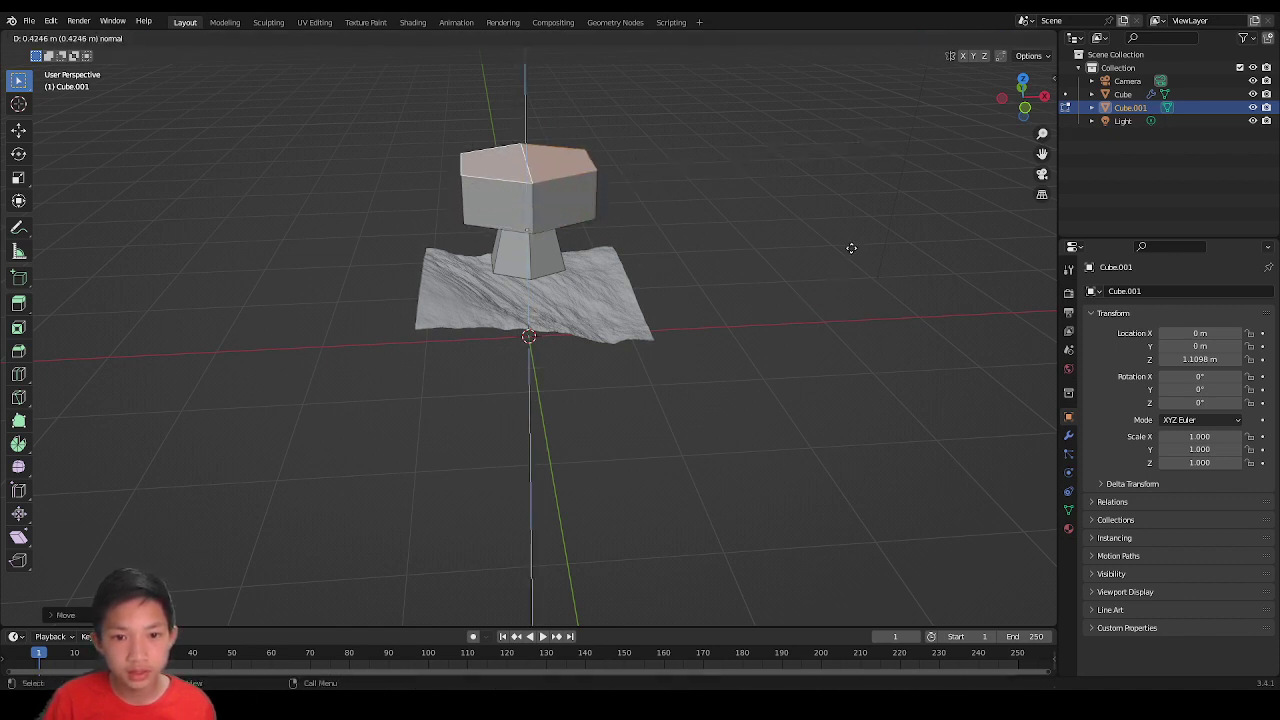
pyautogui.click(871, 217)
pyautogui.press('s')
pyautogui.click(637, 173)
pyautogui.press('g')
pyautogui.press('z')
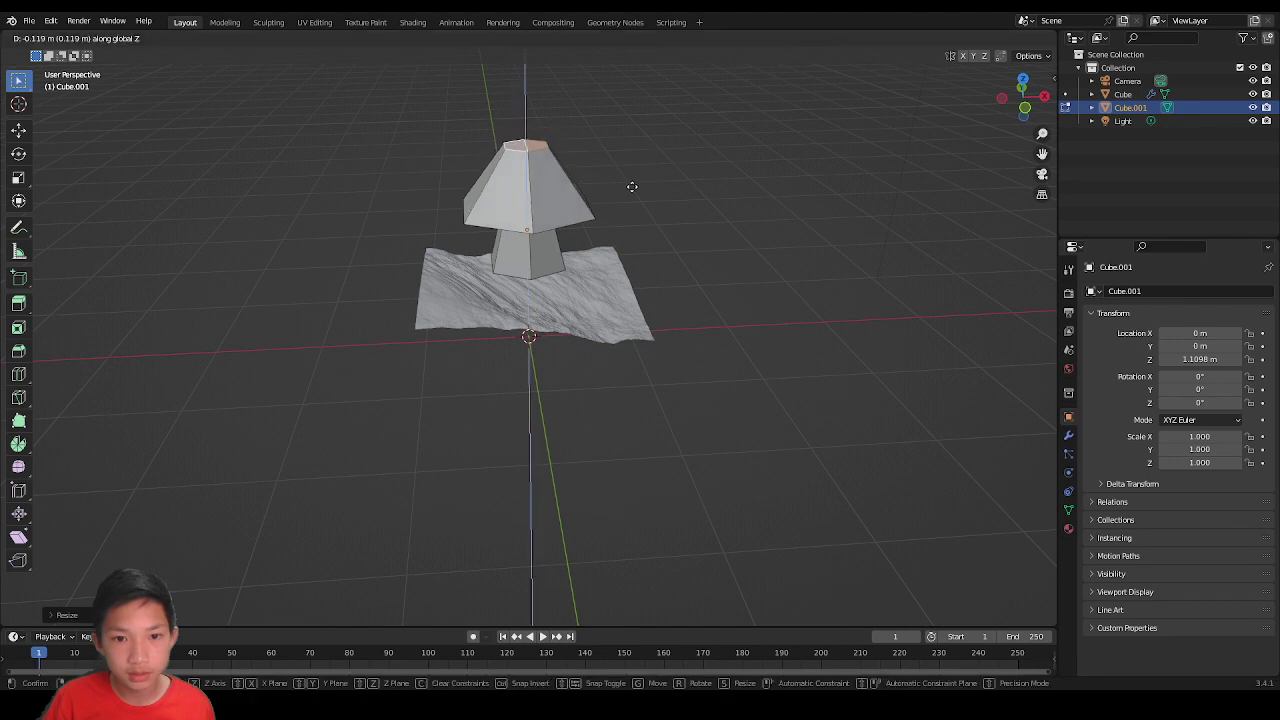
pyautogui.click(637, 202)
pyautogui.press('s')
pyautogui.click(701, 215)
pyautogui.press('s')
pyautogui.click(666, 203)
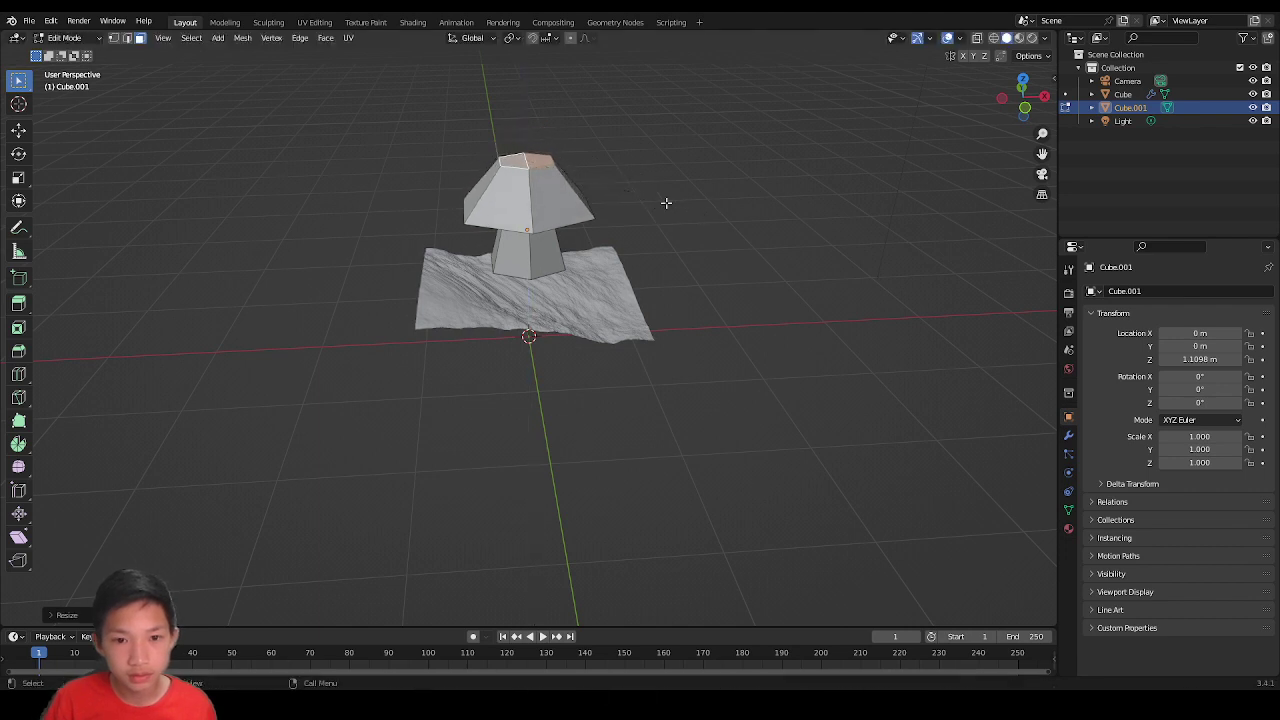
# Step: Extrude the lowest tier's top faces in place, widen them and lower them slightly to form the second tier's rim
pyautogui.press('e')
pyautogui.rightClick(679, 181)
pyautogui.press('s')
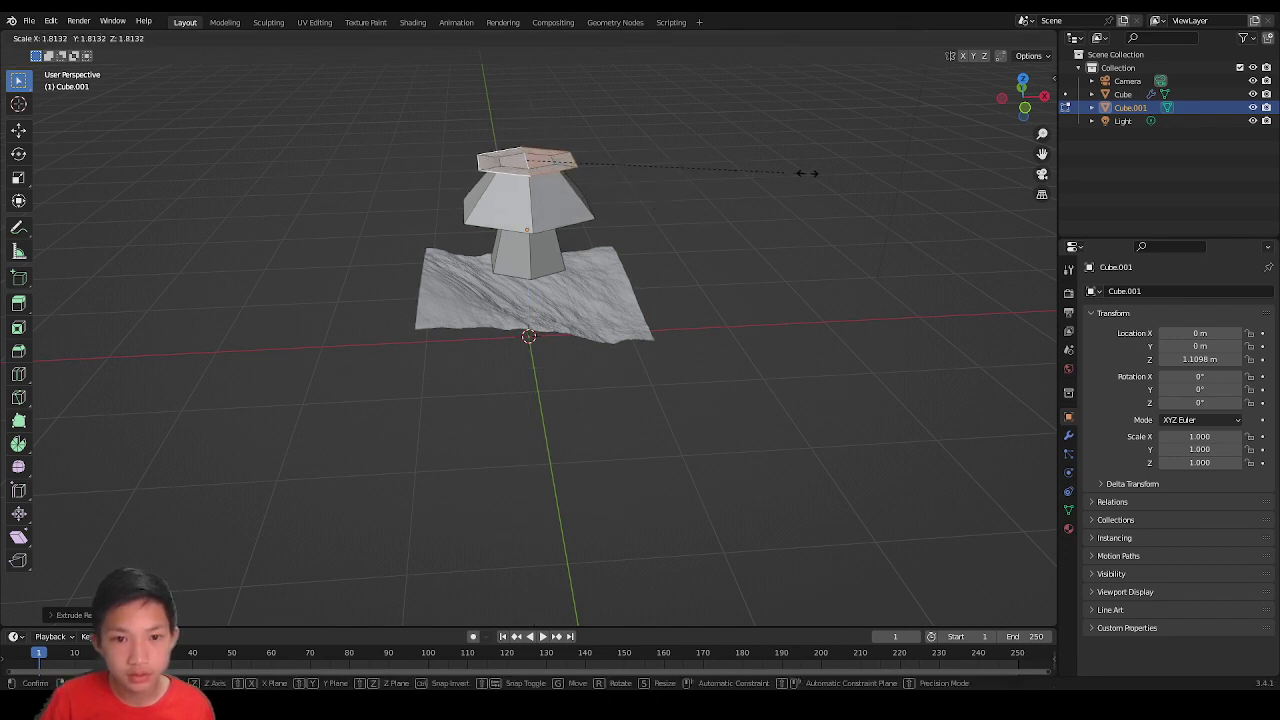
pyautogui.click(830, 166)
pyautogui.press('g')
pyautogui.press('z')
pyautogui.click(867, 170)
pyautogui.press('s')
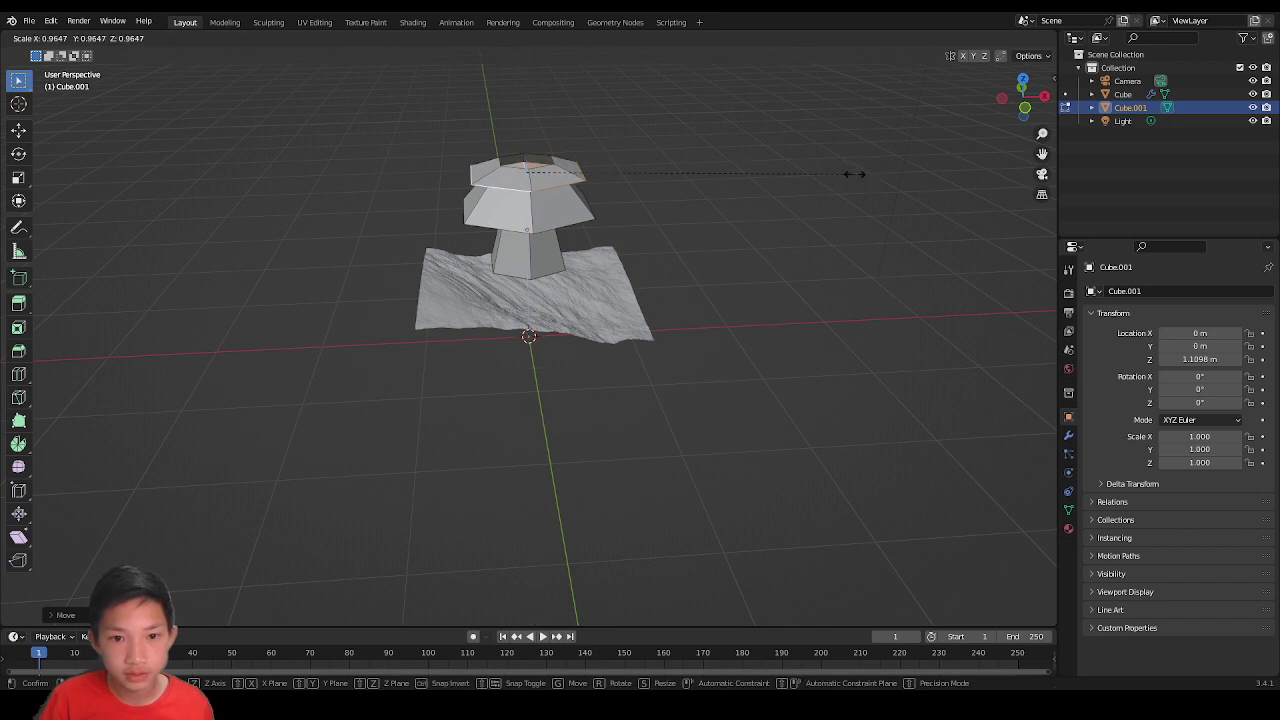
pyautogui.click(854, 174)
# Step: Extrude the second tier upward, taper its top faces and lower them along Z
pyautogui.press('e')
pyautogui.click(866, 111)
pyautogui.press('s')
pyautogui.click(687, 120)
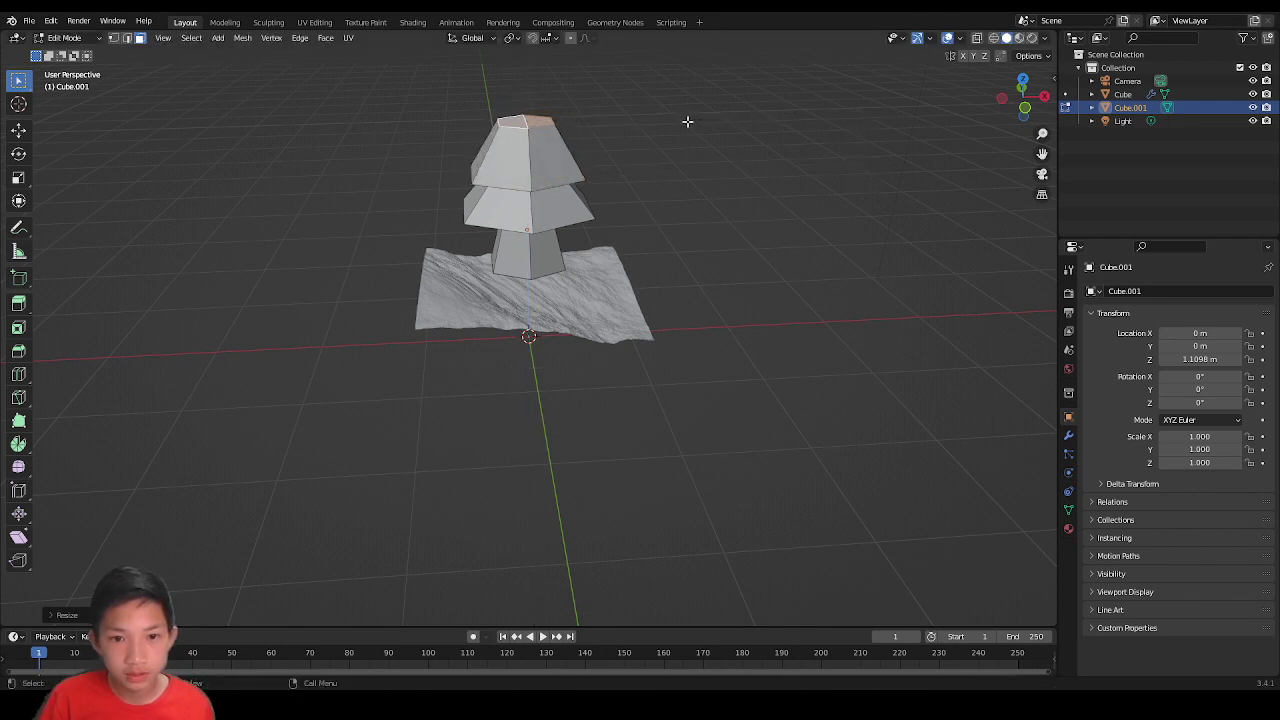
pyautogui.press('g')
pyautogui.press('z')
pyautogui.click(687, 143)
# Step: Extrude and widen the second tier's top faces for the third tier's rim, and extrude that rim upward
pyautogui.press('e')
pyautogui.click(707, 125)
pyautogui.press('s')
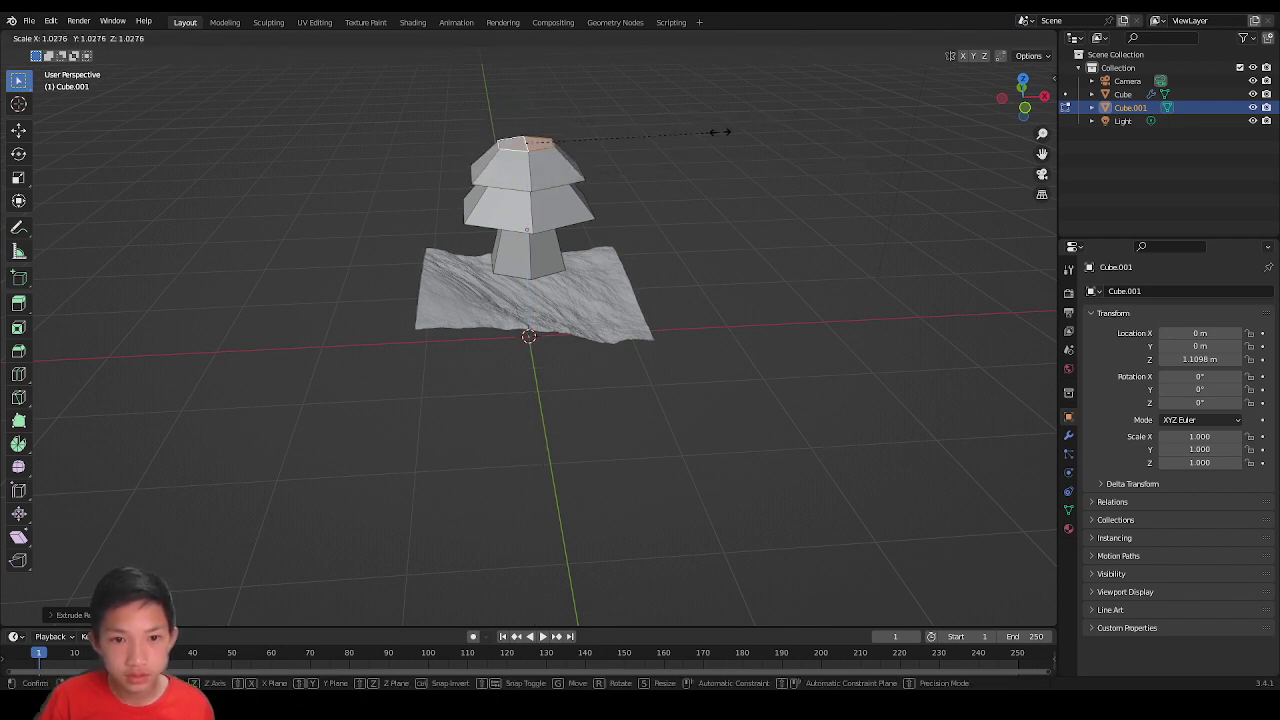
pyautogui.click(821, 133)
pyautogui.press('e')
pyautogui.click(828, 98)
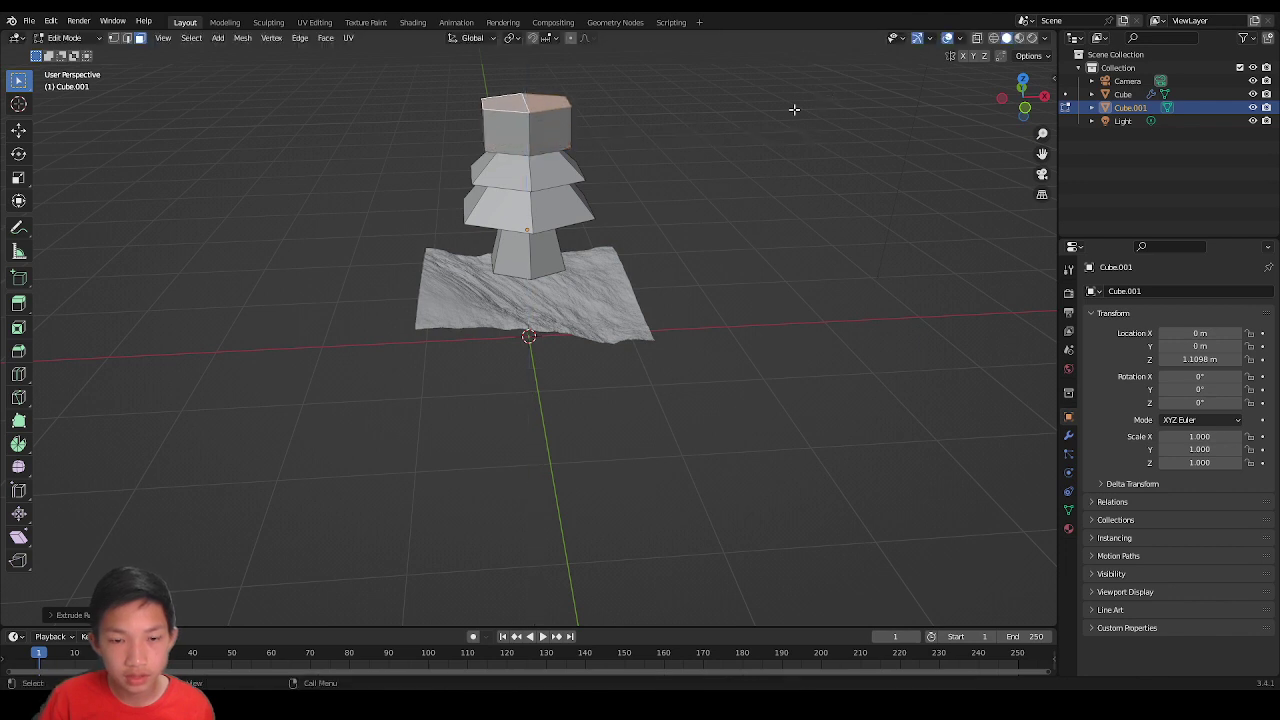
# Step: Merge the third tier's top faces at center to form the tree's pointed tip
pyautogui.scroll(-1, 655, 164)
pyautogui.moveTo(655, 164); pyautogui.dragTo(687, 173, button='middle')
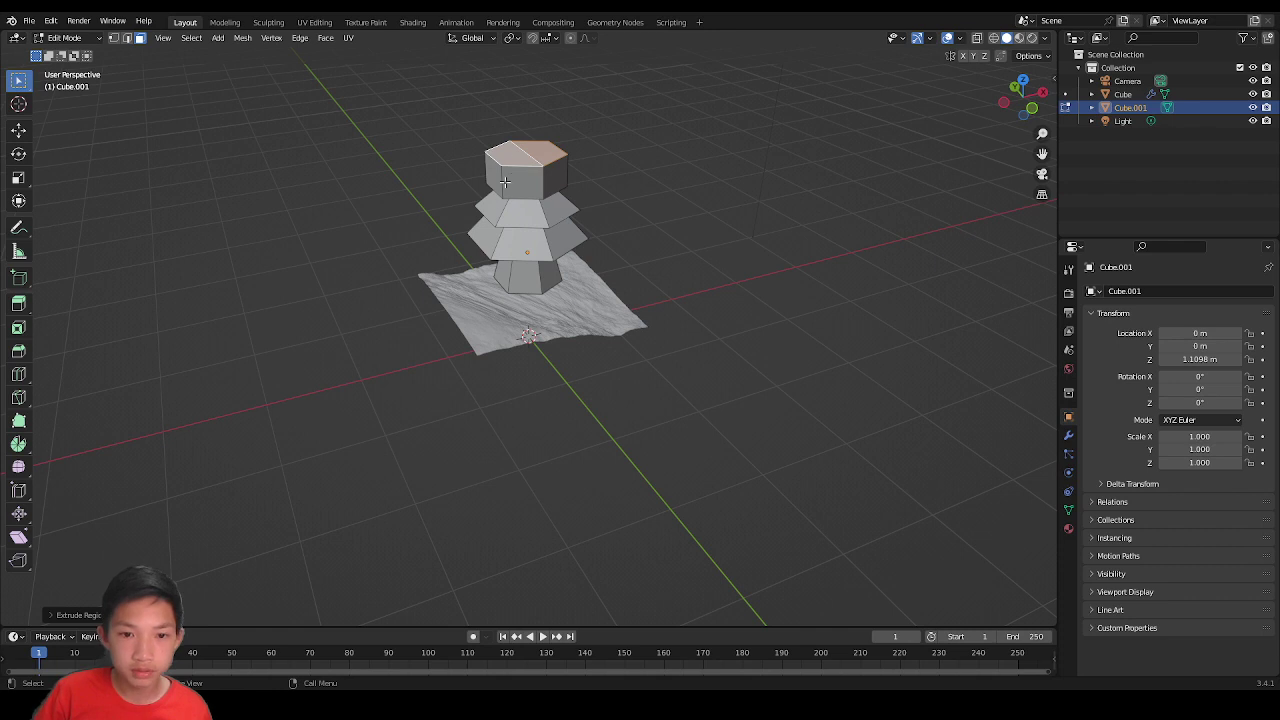
pyautogui.scroll(2, 538, 154)
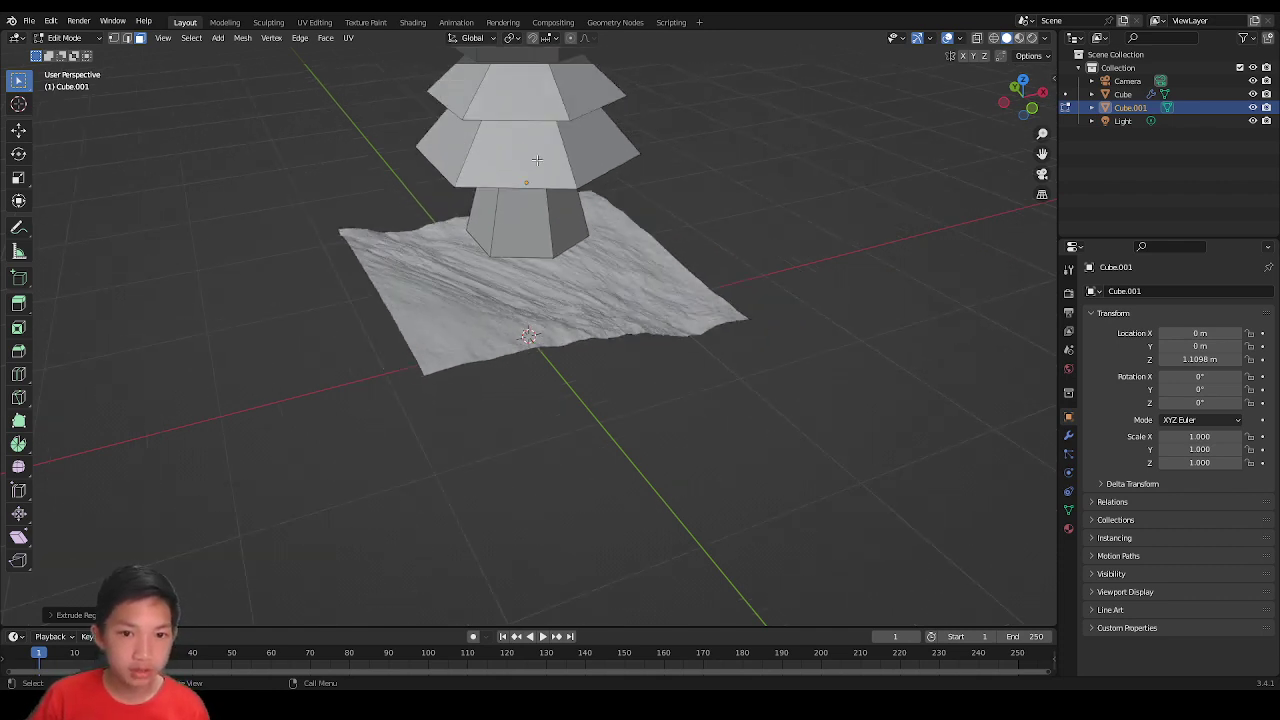
pyautogui.scroll(-4, 539, 160)
pyautogui.press('m')
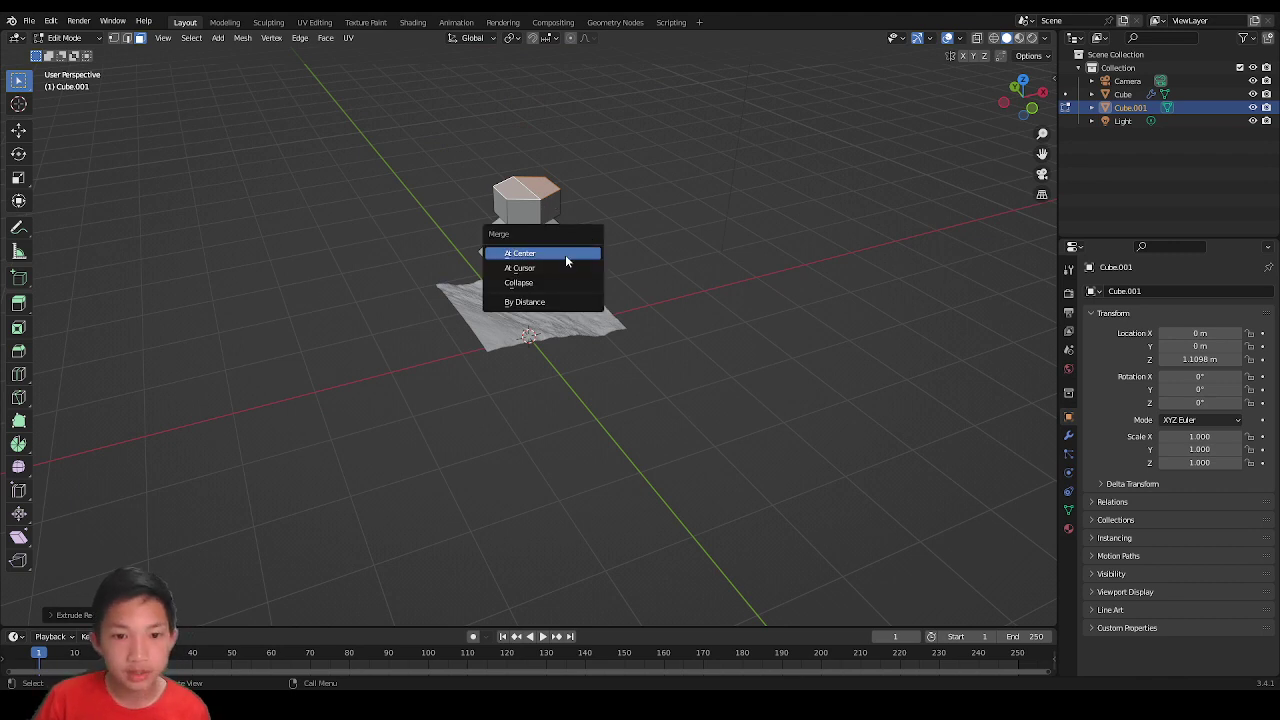
pyautogui.click(527, 253)
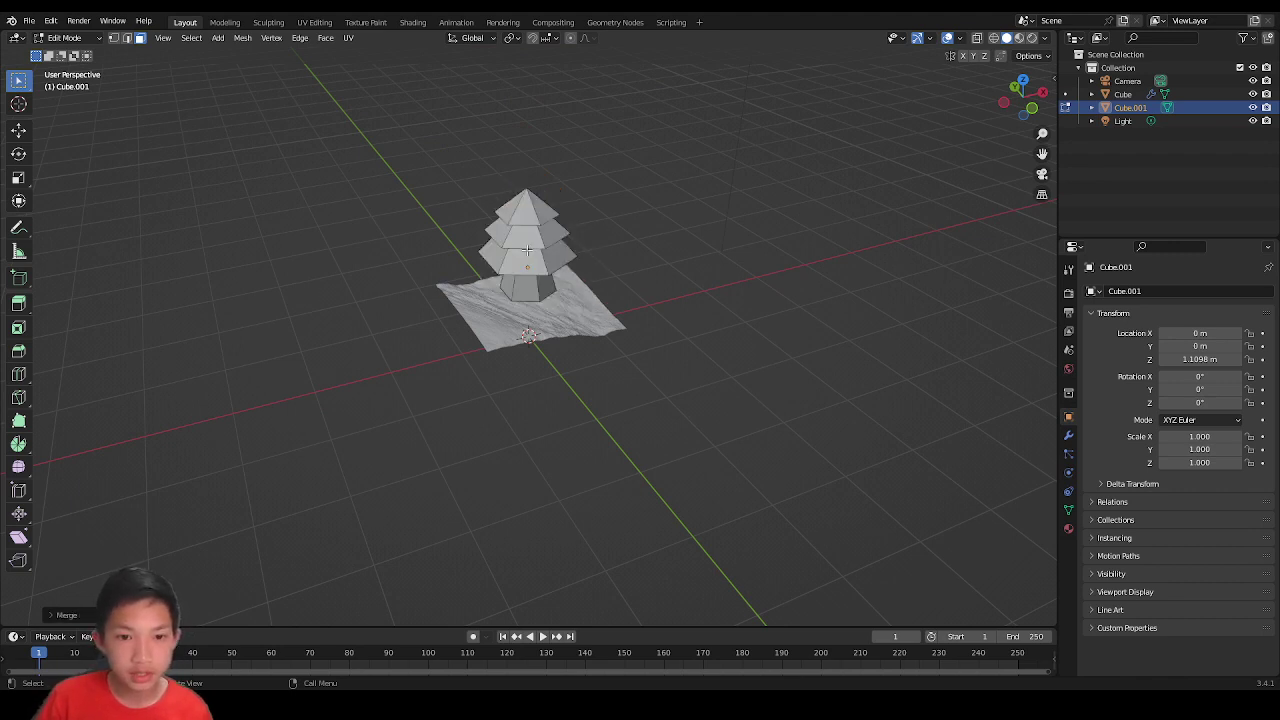
# Step: Raise the tree's foliage along Z to lengthen the trunk beneath it
pyautogui.press('2')
pyautogui.scroll(5, 530, 190)
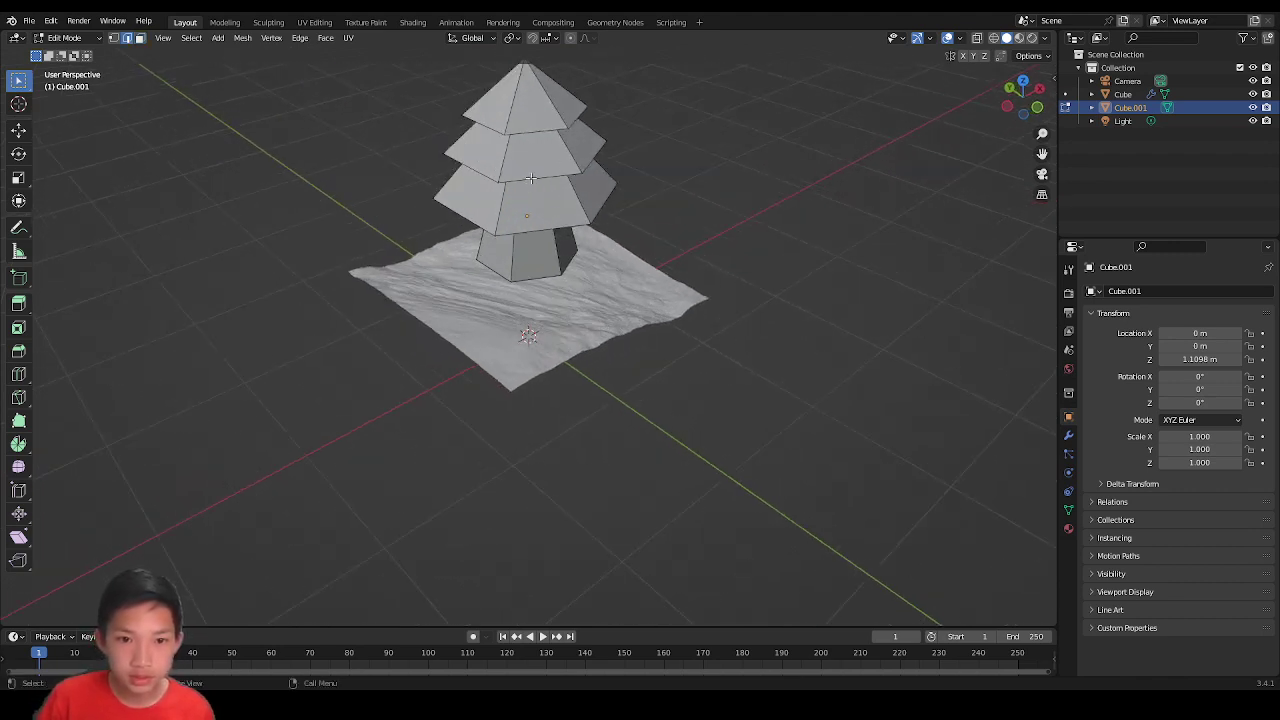
pyautogui.moveTo(531, 155); pyautogui.dragTo(535, 237, button='middle')
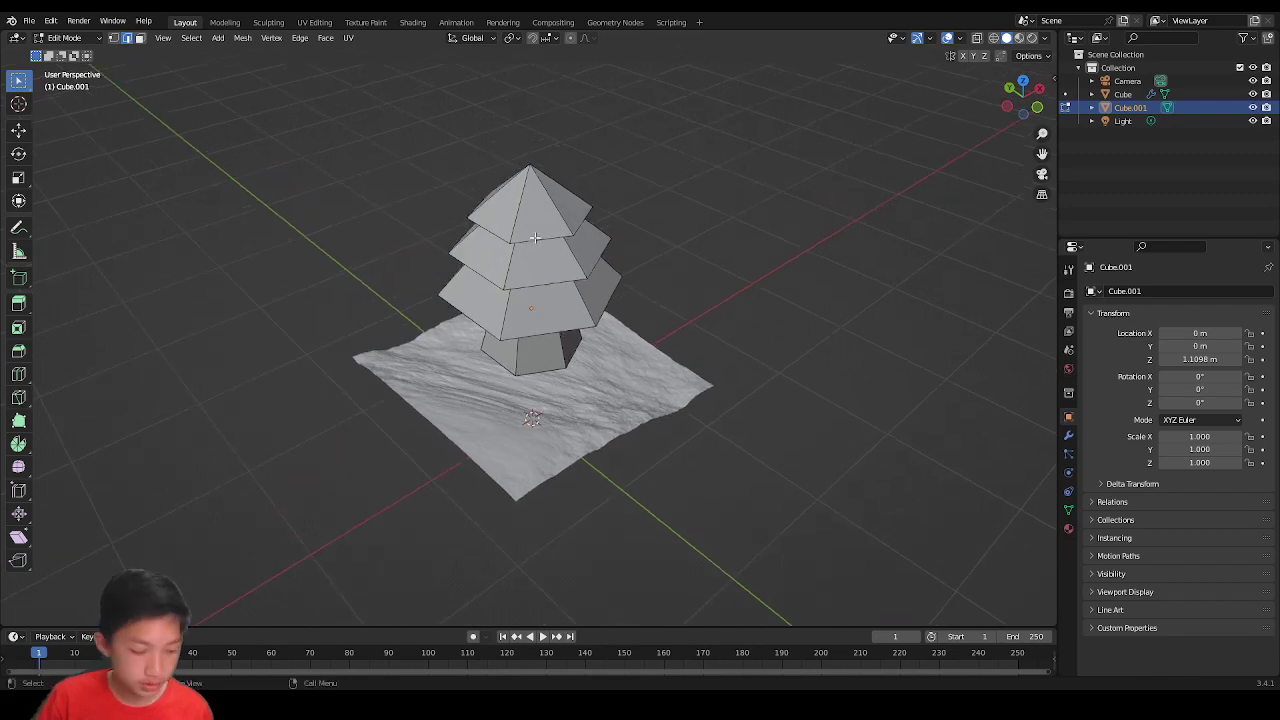
pyautogui.press('g')
pyautogui.press('z')
pyautogui.click(541, 164)
pyautogui.moveTo(541, 164); pyautogui.dragTo(608, 128, button='middle')
pyautogui.press('Tab')
# Step: Select all the trunk faces and scale them thinner on X and Y, keeping the trunk's height
pyautogui.scroll(-1, 595, 212)
pyautogui.moveTo(627, 194); pyautogui.dragTo(550, 292, button='middle')
pyautogui.scroll(4, 546, 225)
pyautogui.press('Tab')
pyautogui.keyDown('alt'); pyautogui.click(539, 288); pyautogui.keyUp('alt')
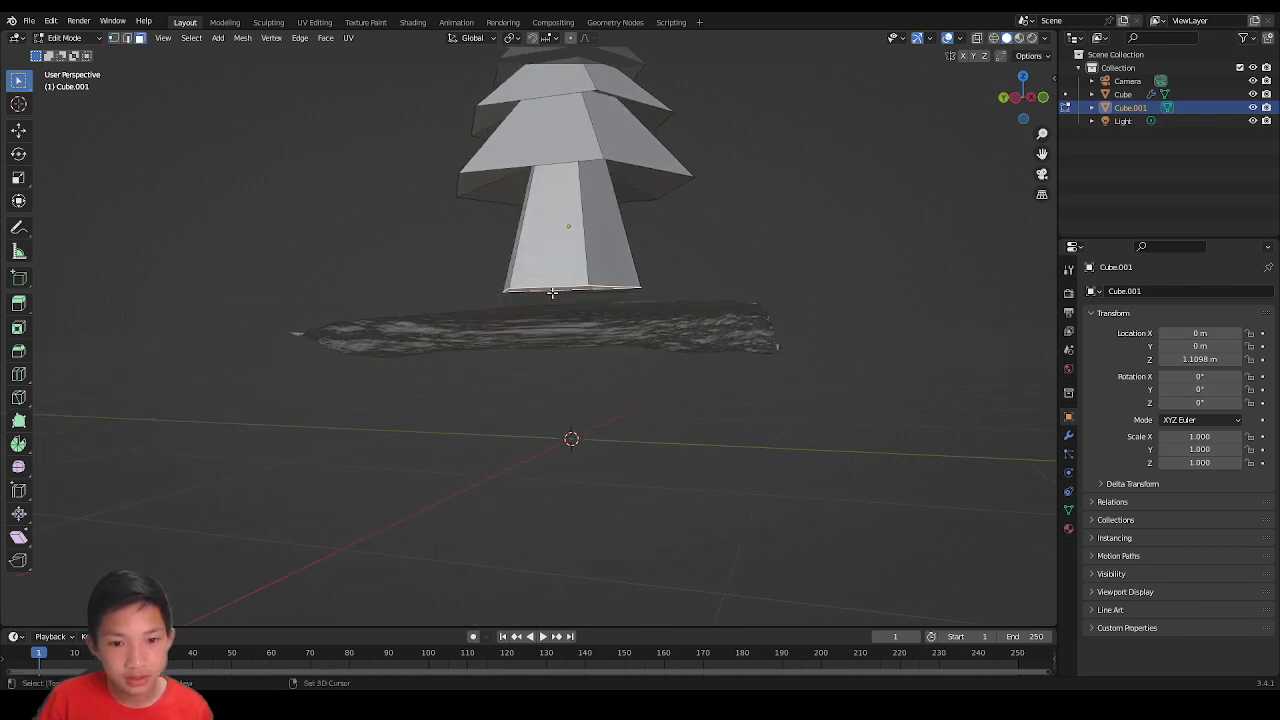
pyautogui.keyDown('alt'); pyautogui.click(552, 292); pyautogui.keyUp('alt')
pyautogui.hotkey('ctrl', 'l')
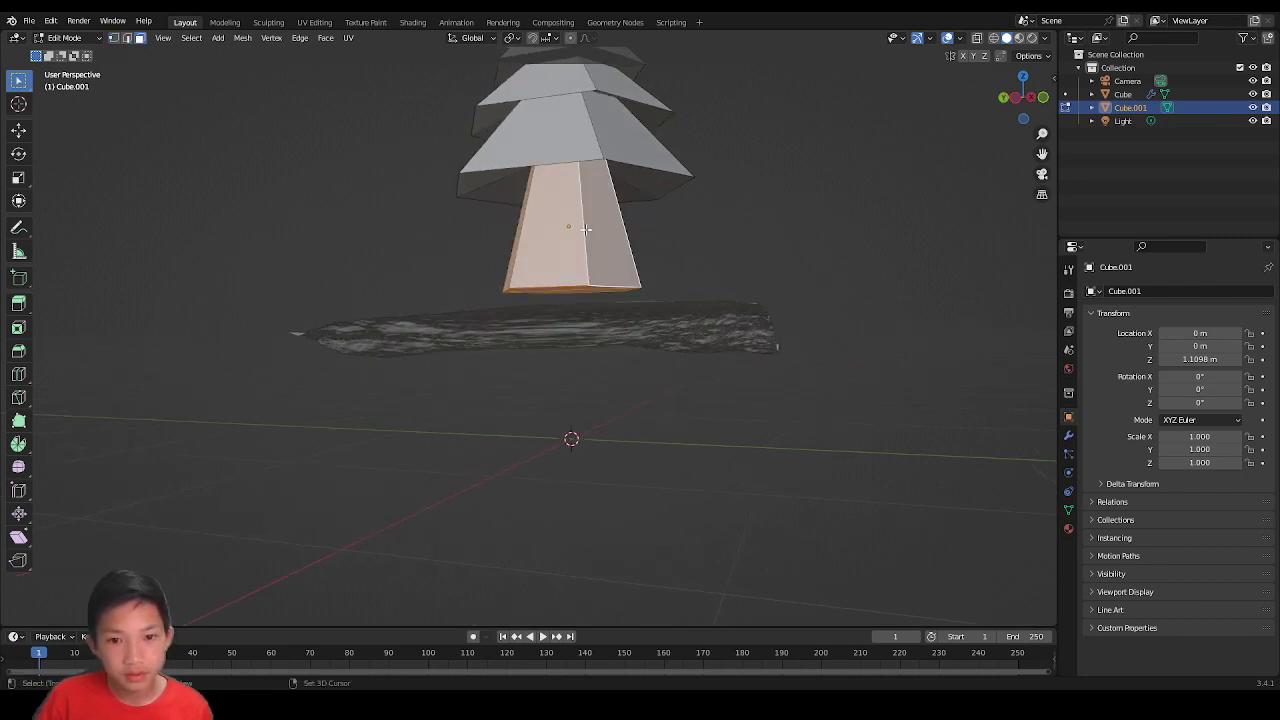
pyautogui.moveTo(595, 239); pyautogui.dragTo(619, 259, button='middle')
pyautogui.press('s')
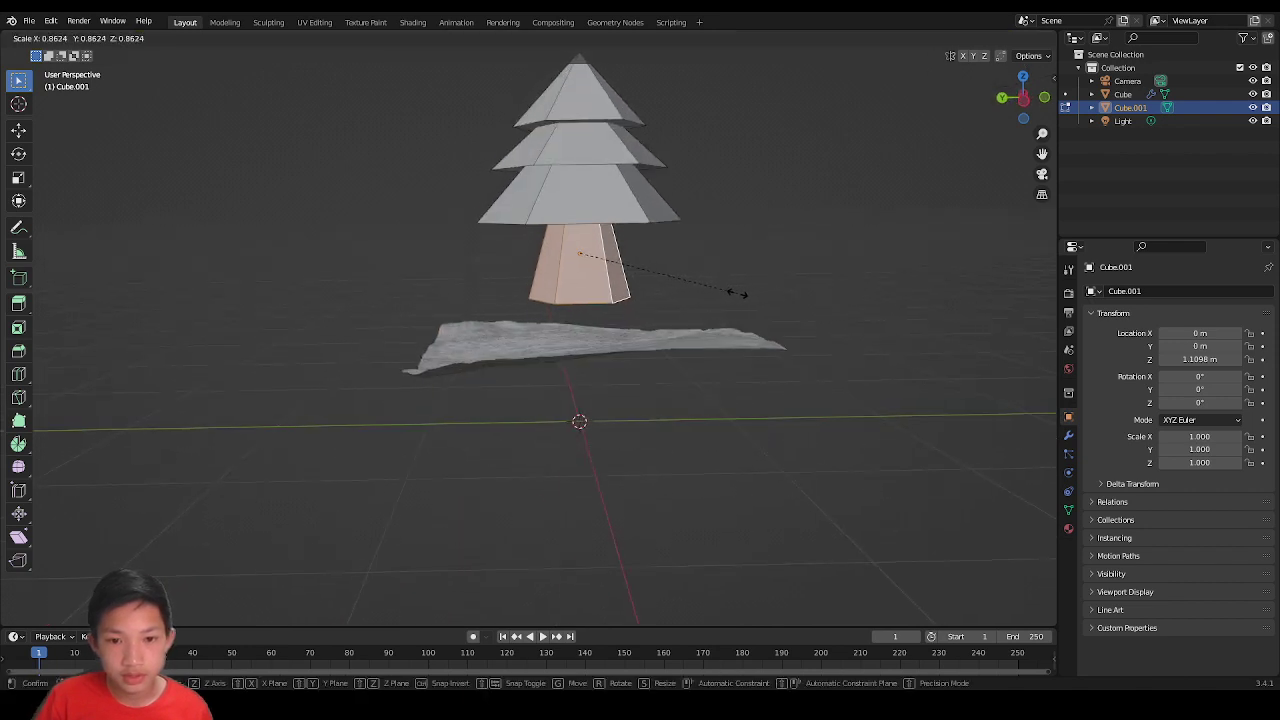
pyautogui.hotkey('shift', 'z')
pyautogui.click(634, 265)
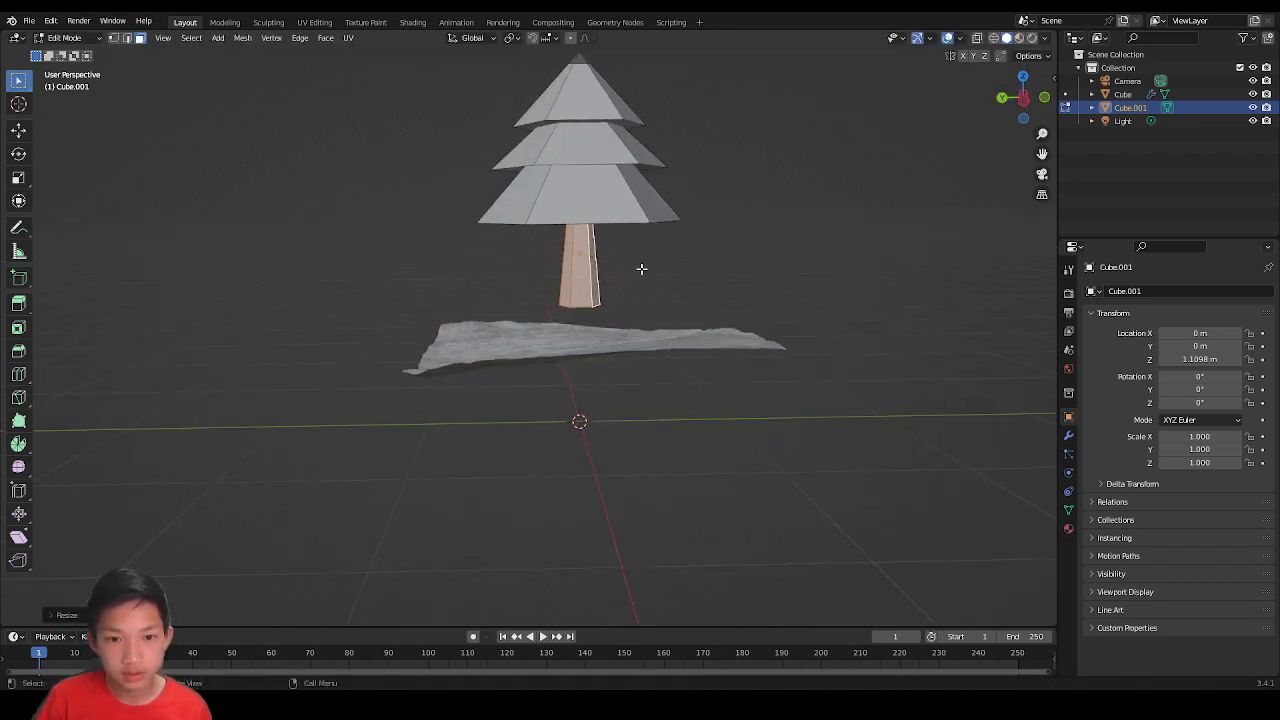
# Step: Move the whole tree mesh up about 0.32 m along Z so the origin sits at the trunk's base, and deselect it
pyautogui.press('Tab')
pyautogui.scroll(-3, 642, 269)
pyautogui.moveTo(642, 269); pyautogui.dragTo(703, 271, button='middle')
pyautogui.scroll(4, 534, 278)
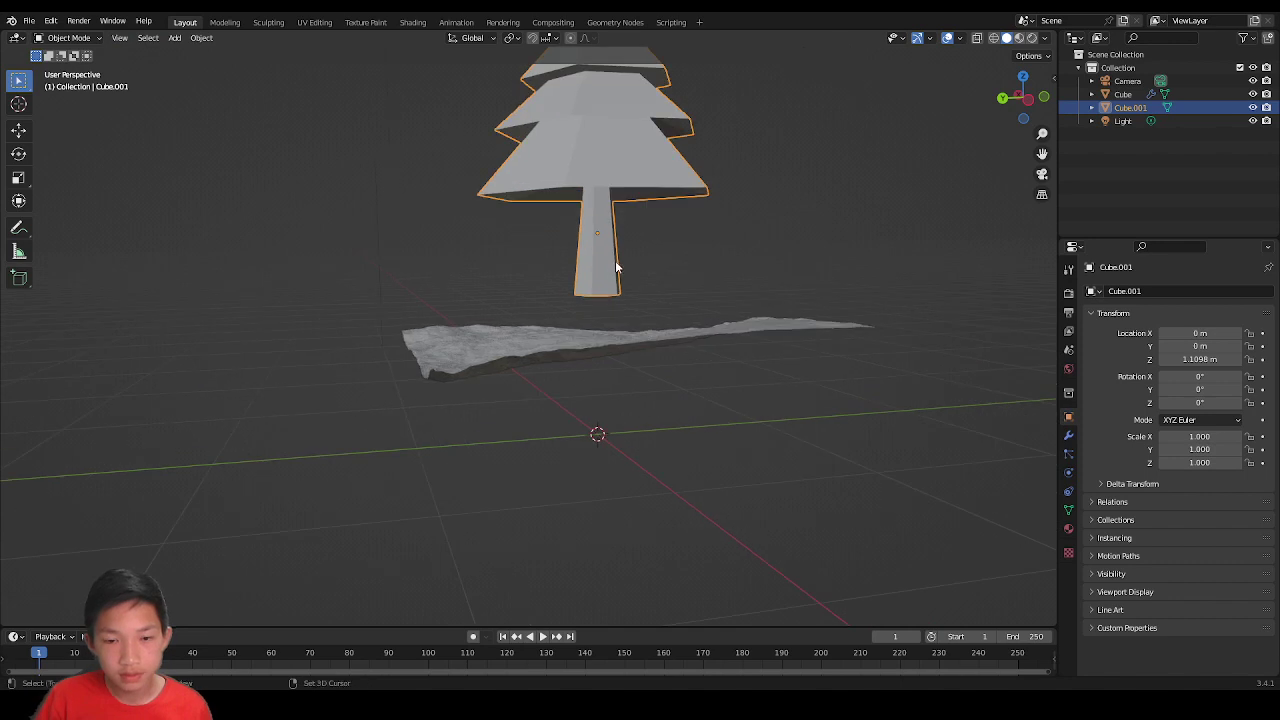
pyautogui.moveTo(616, 268); pyautogui.dragTo(562, 292, button='middle')
pyautogui.scroll(2, 562, 292)
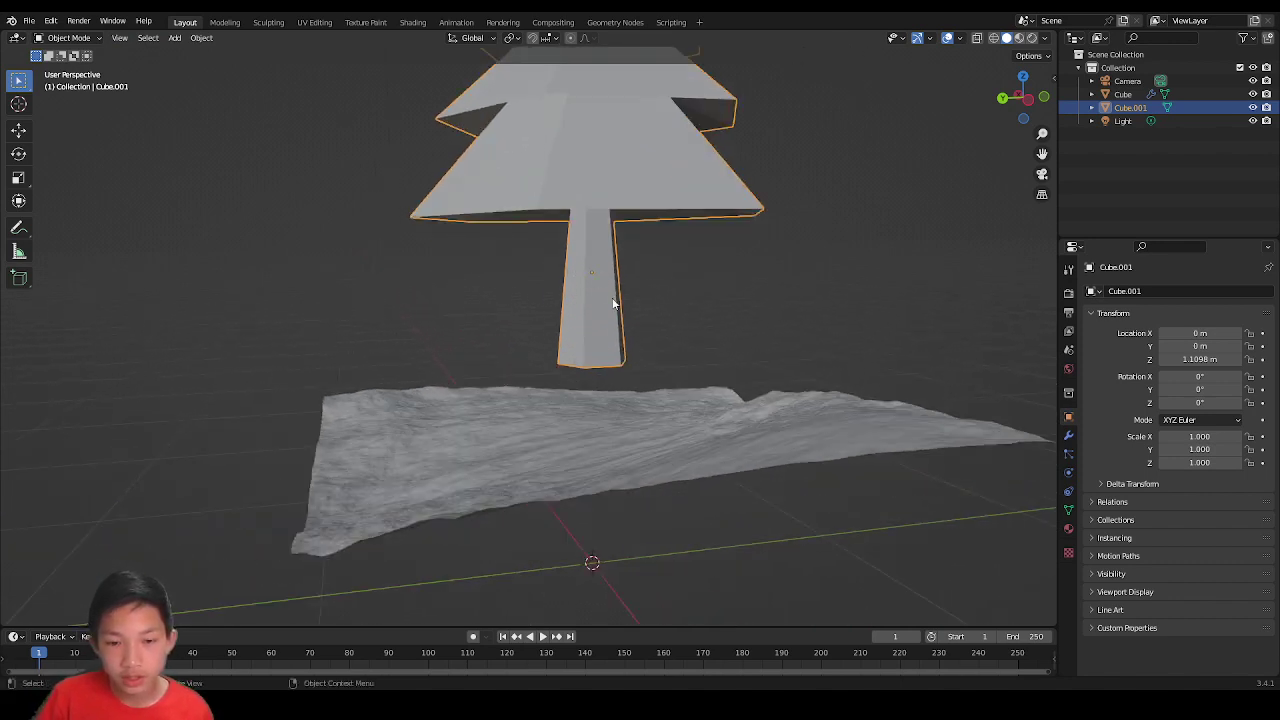
pyautogui.press('Tab')
pyautogui.scroll(-3, 641, 306)
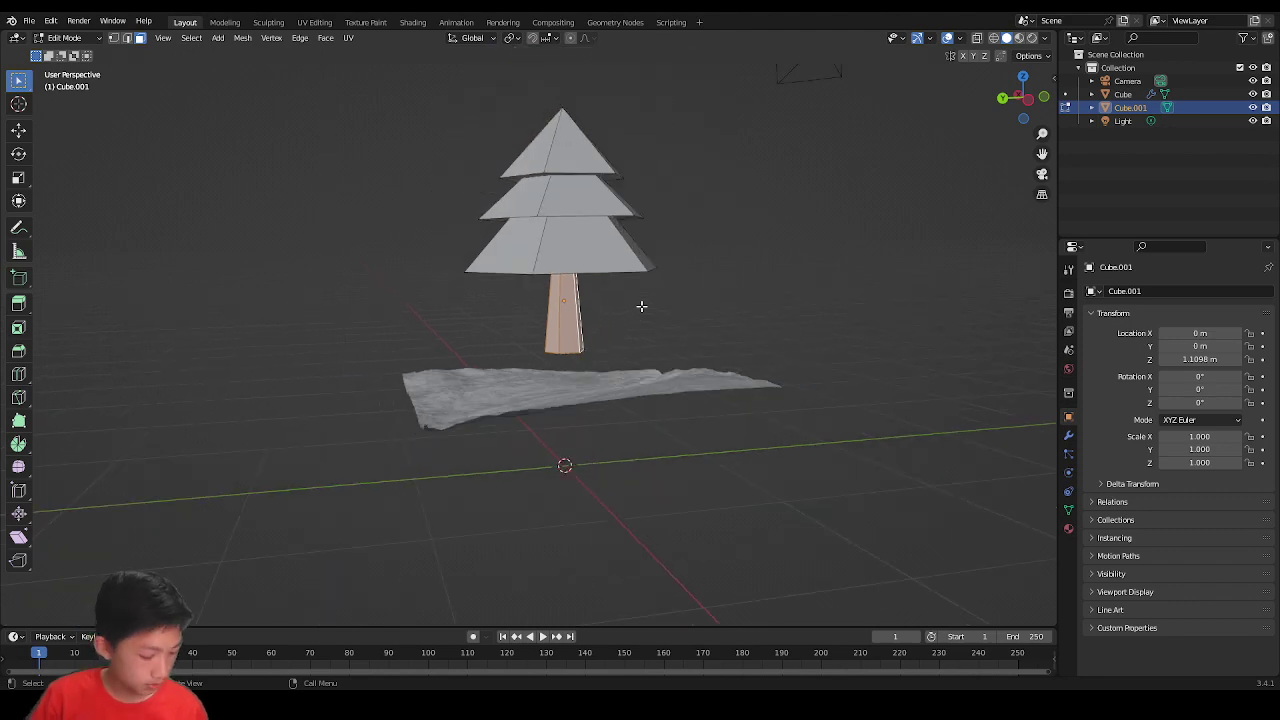
pyautogui.hotkey('ctrl', 'i')
pyautogui.press('g')
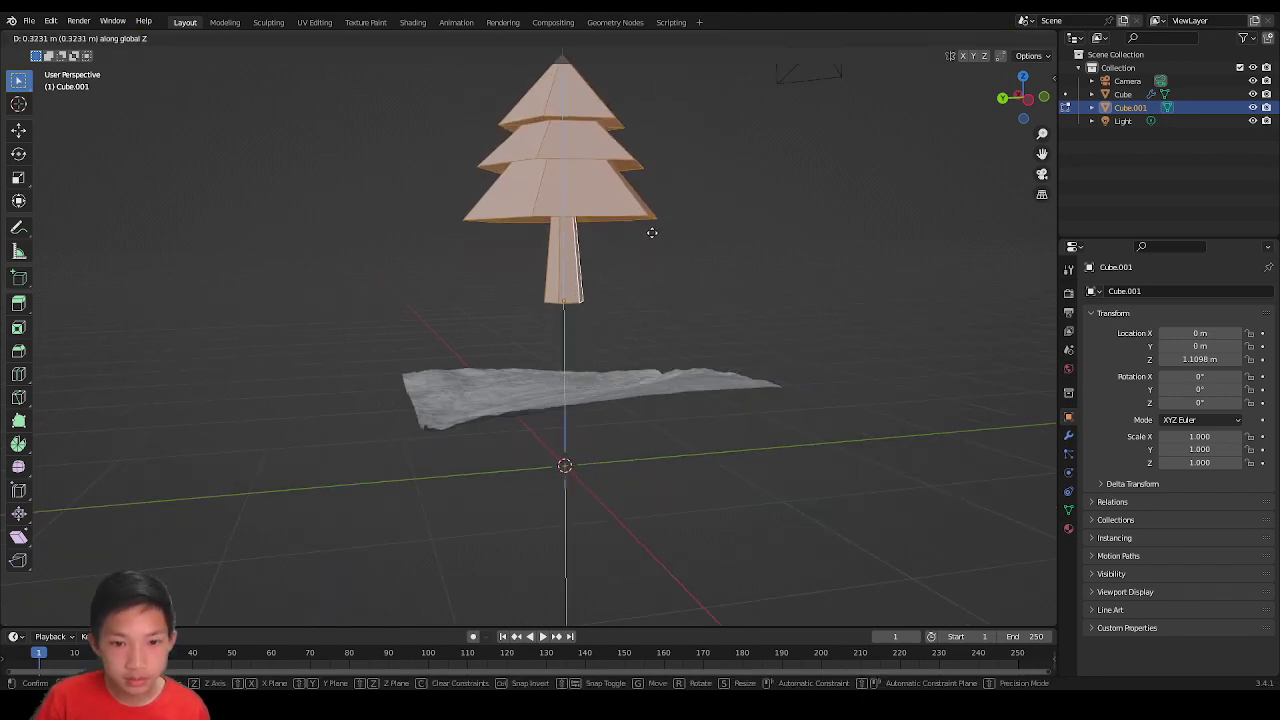
pyautogui.click(649, 234)
pyautogui.hotkey('alt', 'a')
pyautogui.moveTo(645, 258); pyautogui.dragTo(603, 251, button='middle')
pyautogui.scroll(2, 603, 251)
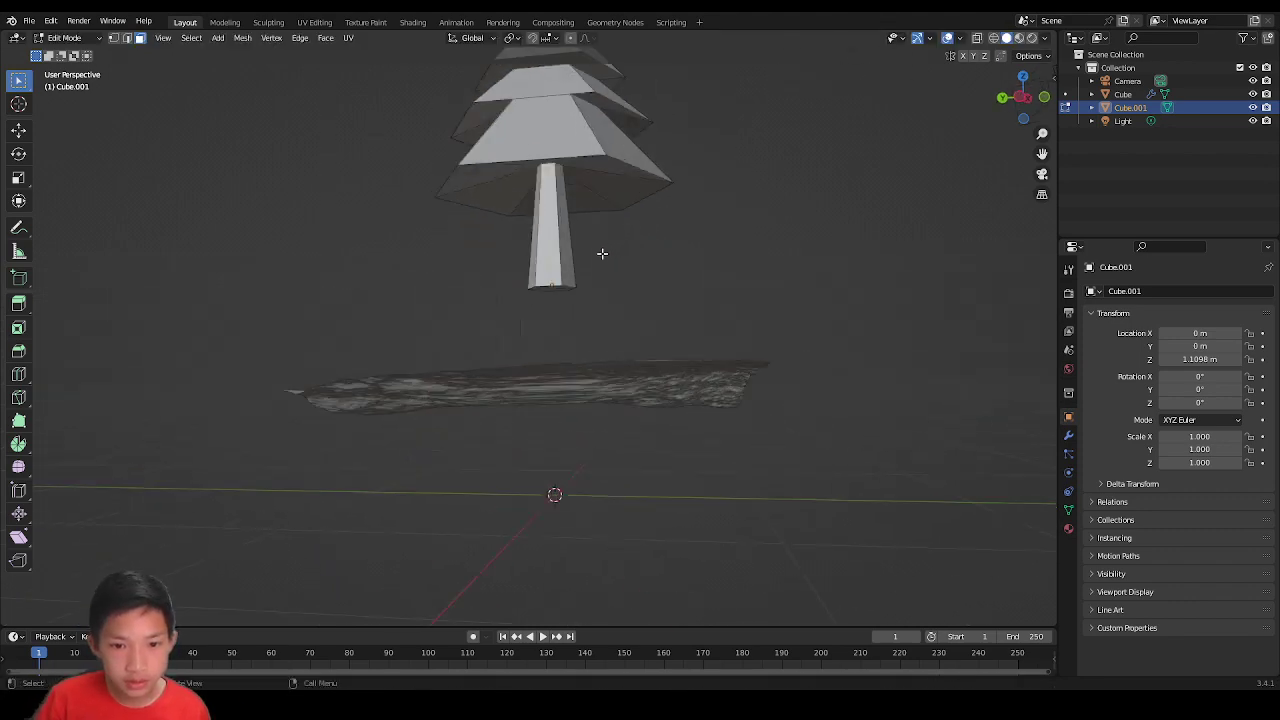
# Step: Finish editing the tree mesh, switch to the Geometry Nodes workspace and select the terrain object
pyautogui.moveTo(560, 288); pyautogui.dragTo(582, 255, button='middle')
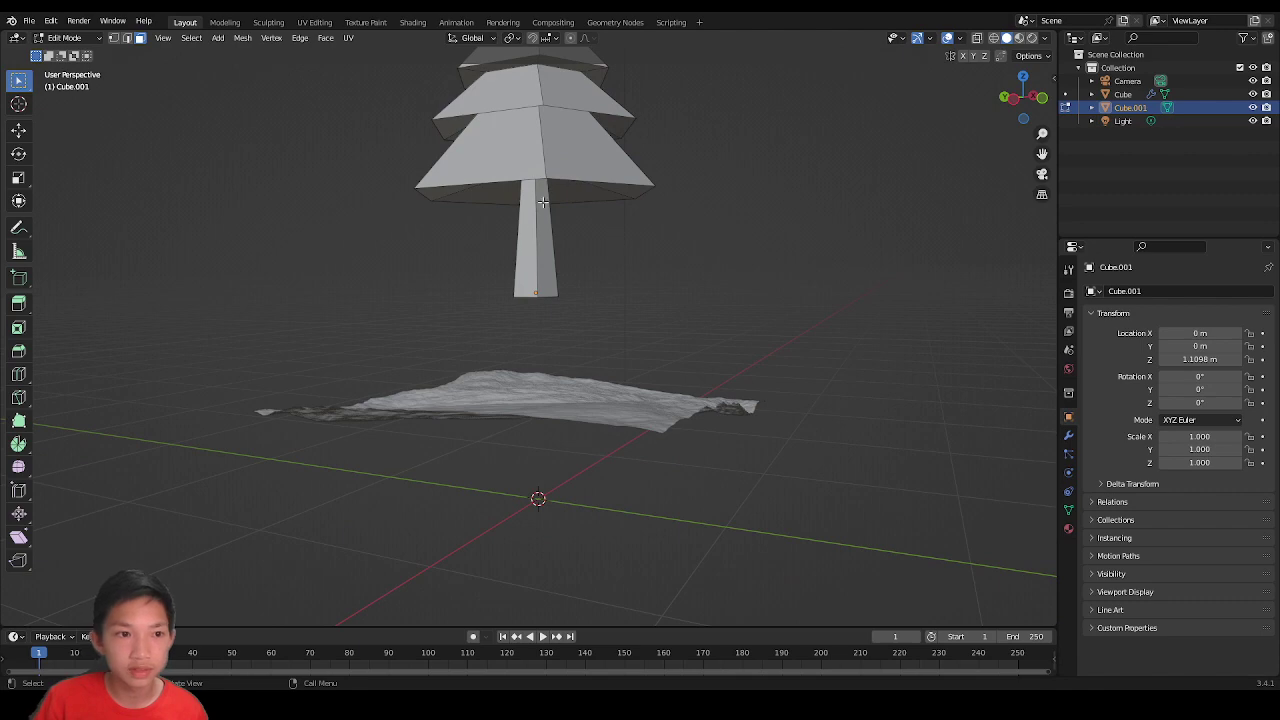
pyautogui.press('Tab')
pyautogui.moveTo(544, 263); pyautogui.dragTo(488, 359, button='middle')
pyautogui.moveTo(543, 322); pyautogui.dragTo(626, 251, button='middle')
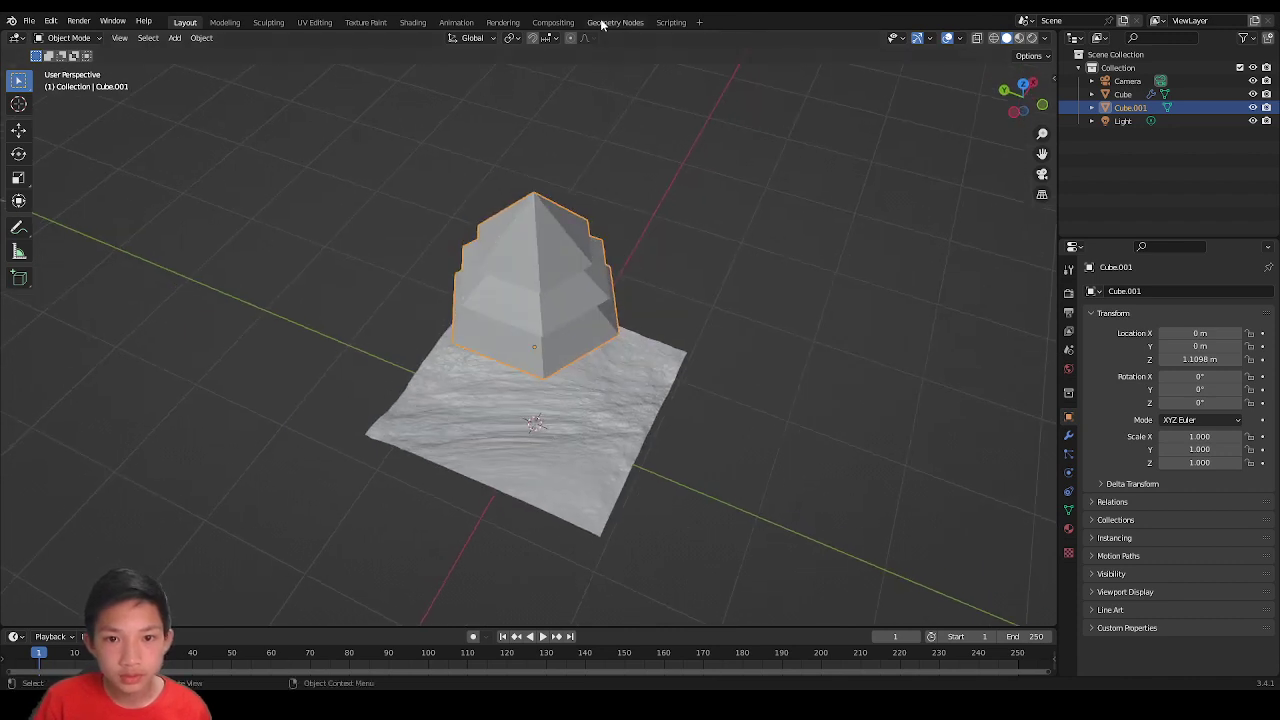
pyautogui.click(603, 22)
pyautogui.click(582, 228)
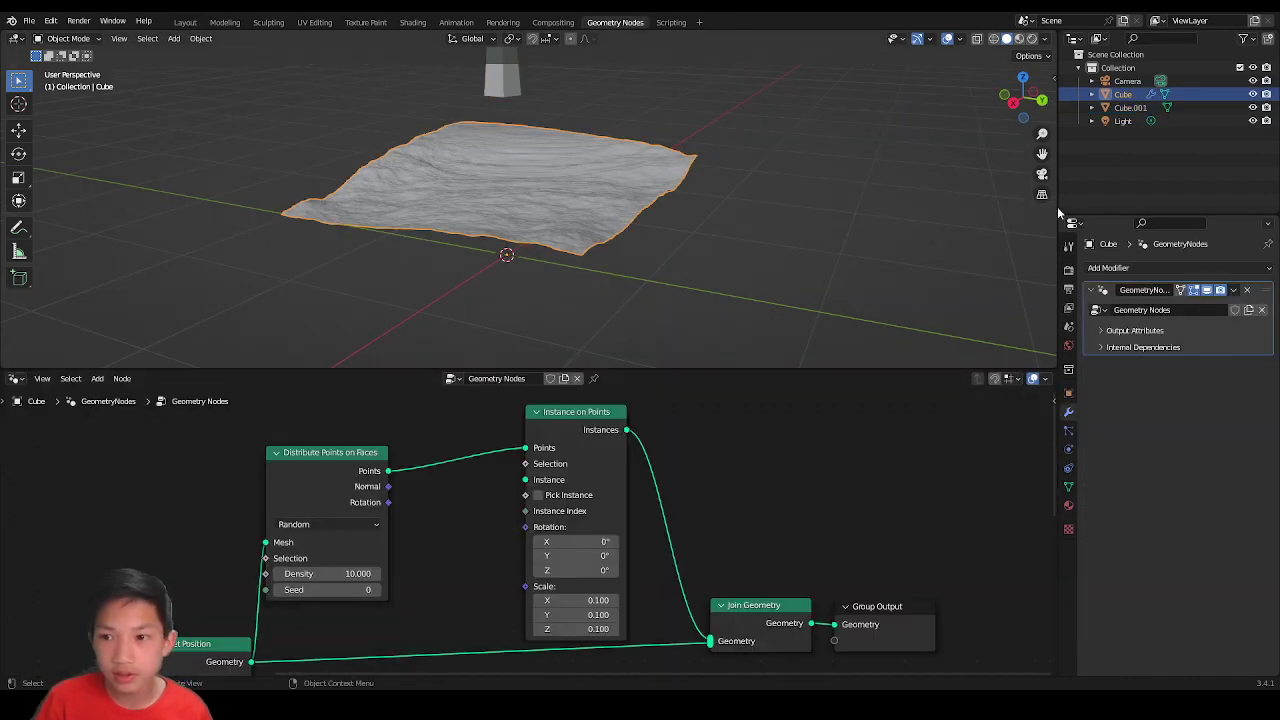
# Step: Bring the tree object into the terrain's node tree as an Object Info node and connect its Geometry to Instance on Points' Instance input
pyautogui.click(1128, 109)
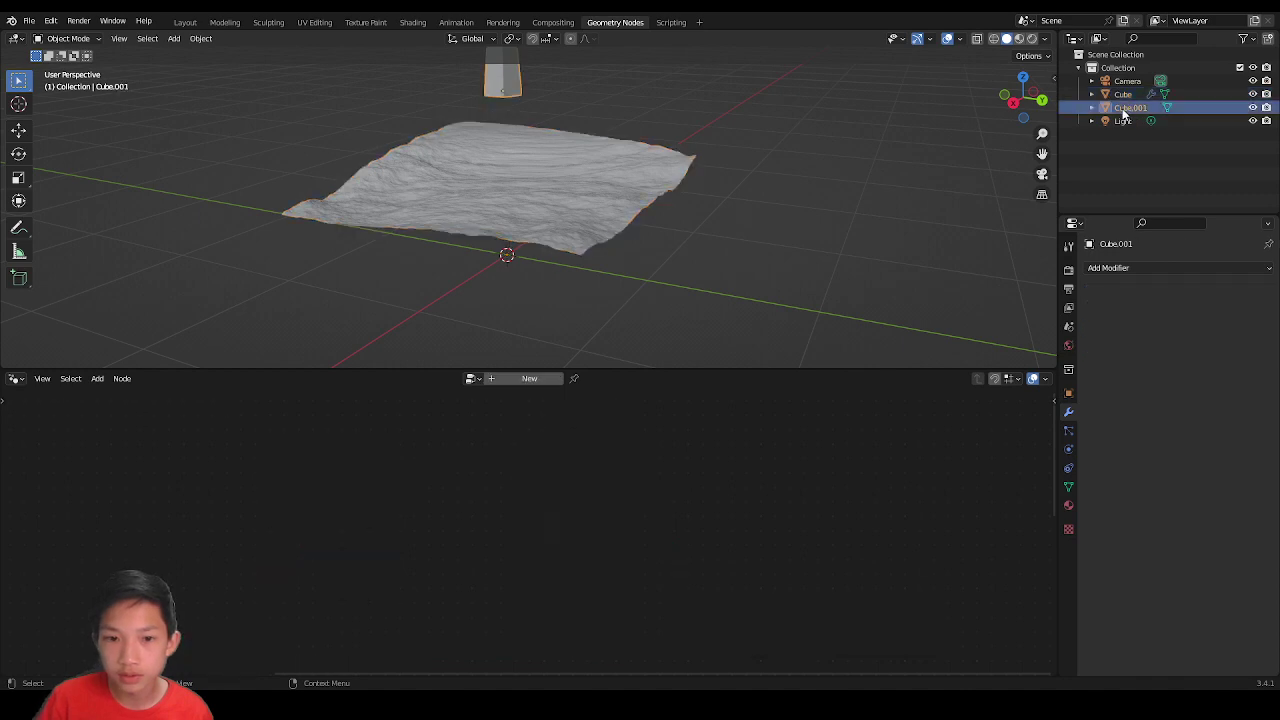
pyautogui.click(567, 179)
pyautogui.moveTo(1128, 108); pyautogui.dragTo(437, 493)
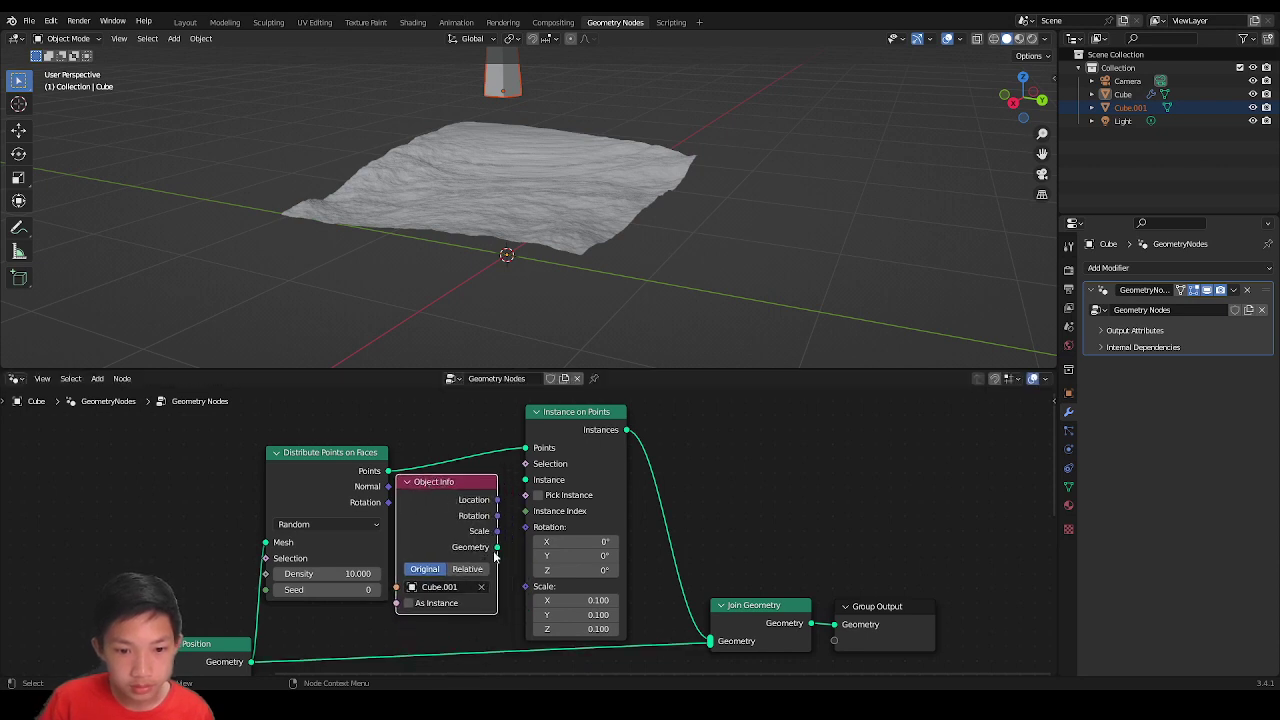
pyautogui.moveTo(494, 552); pyautogui.dragTo(523, 487)
pyautogui.moveTo(536, 406); pyautogui.dragTo(536, 406)
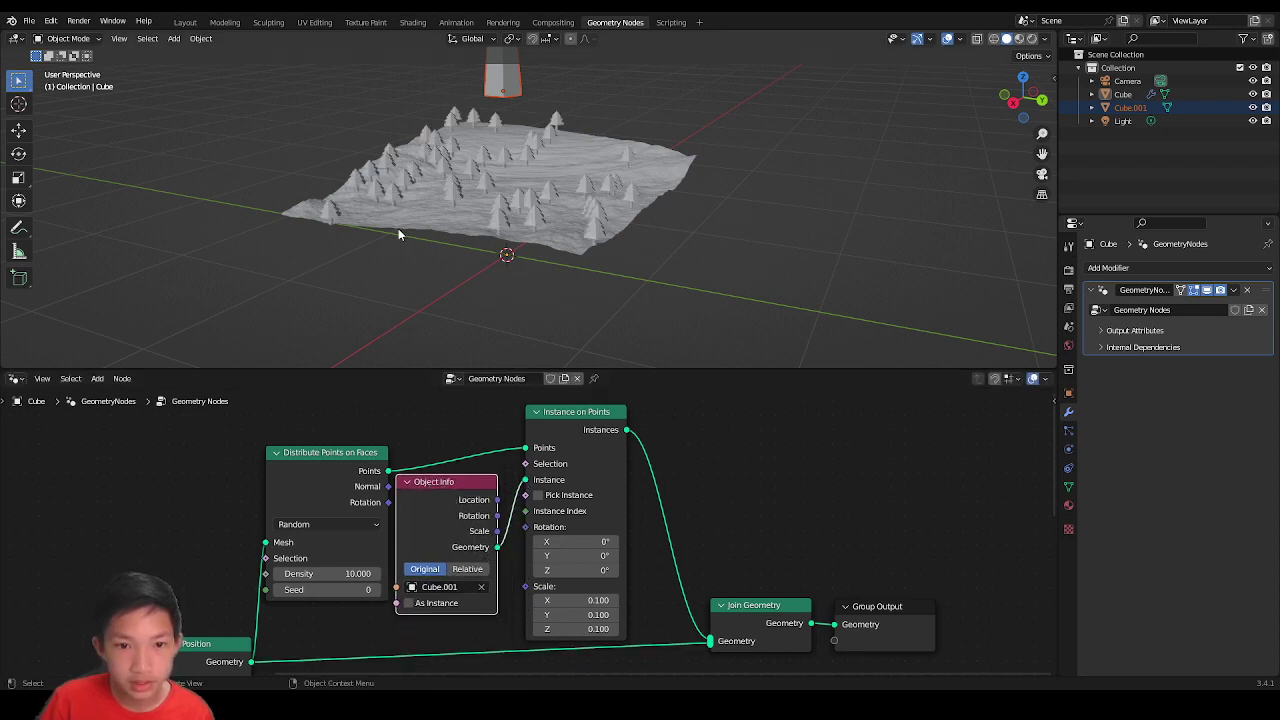
# Step: Move the original tree about 6.8 m along the Y axis, away from the terrain
pyautogui.click(393, 231)
pyautogui.moveTo(393, 231); pyautogui.dragTo(509, 253, button='middle')
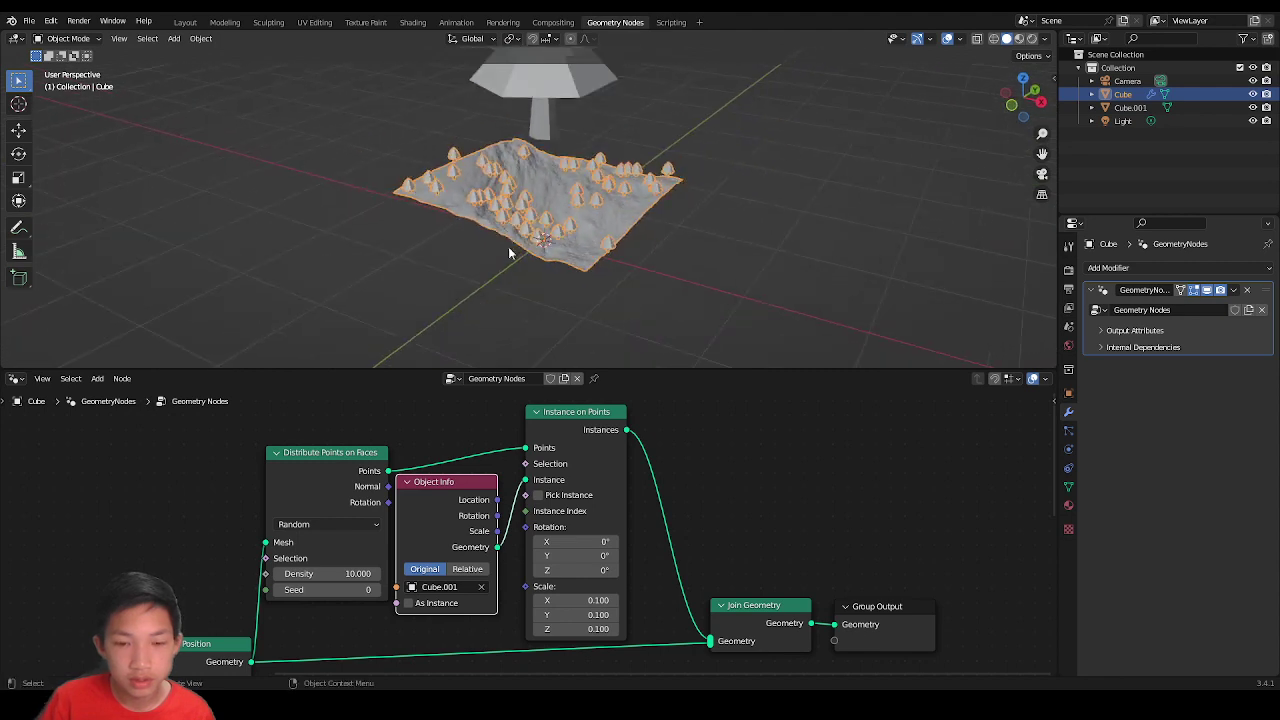
pyautogui.click(555, 108)
pyautogui.moveTo(555, 108); pyautogui.dragTo(490, 130, button='middle')
pyautogui.press('g')
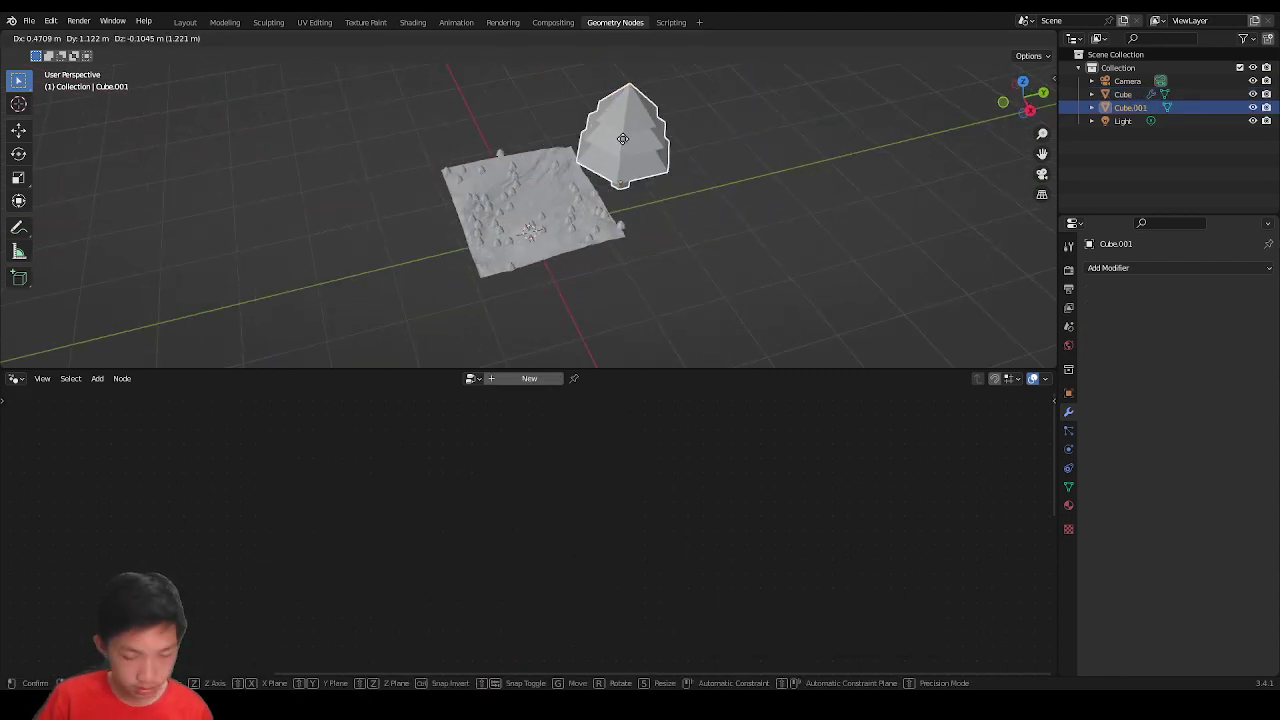
pyautogui.press('y')
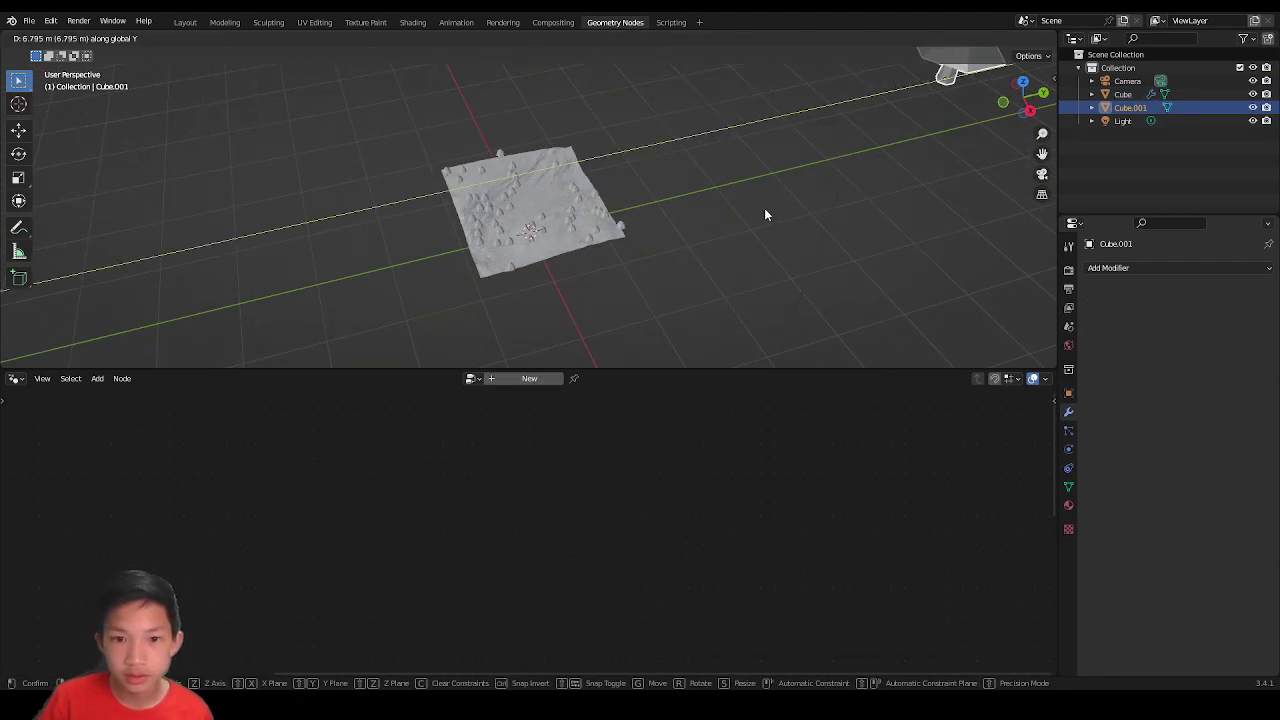
pyautogui.click(764, 214)
# Step: Select the terrain and examine up close how the instanced trees sit on its surface
pyautogui.click(750, 213)
pyautogui.scroll(4, 677, 214)
pyautogui.click(623, 231)
pyautogui.scroll(4, 711, 214)
pyautogui.moveTo(623, 231); pyautogui.dragTo(723, 230, button='middle')
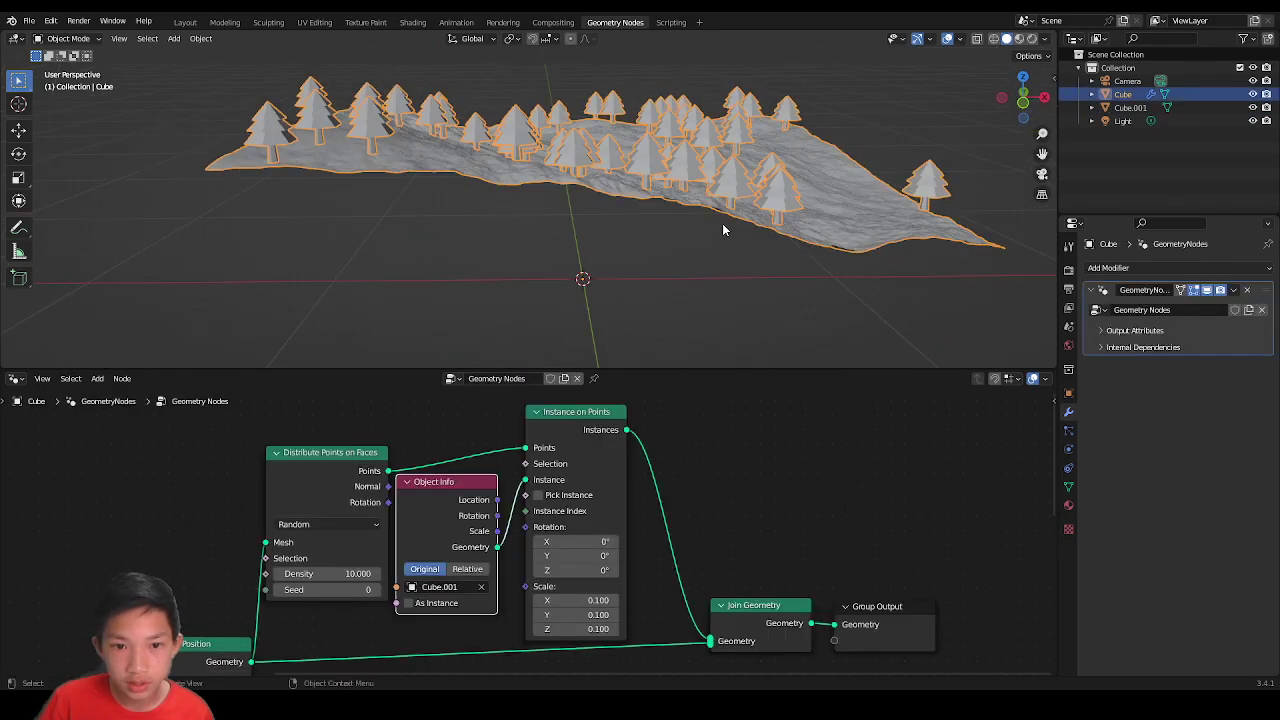
pyautogui.moveTo(679, 542); pyautogui.dragTo(691, 494, button='middle')
pyautogui.moveTo(690, 190); pyautogui.dragTo(636, 198, button='middle')
pyautogui.scroll(4, 636, 198)
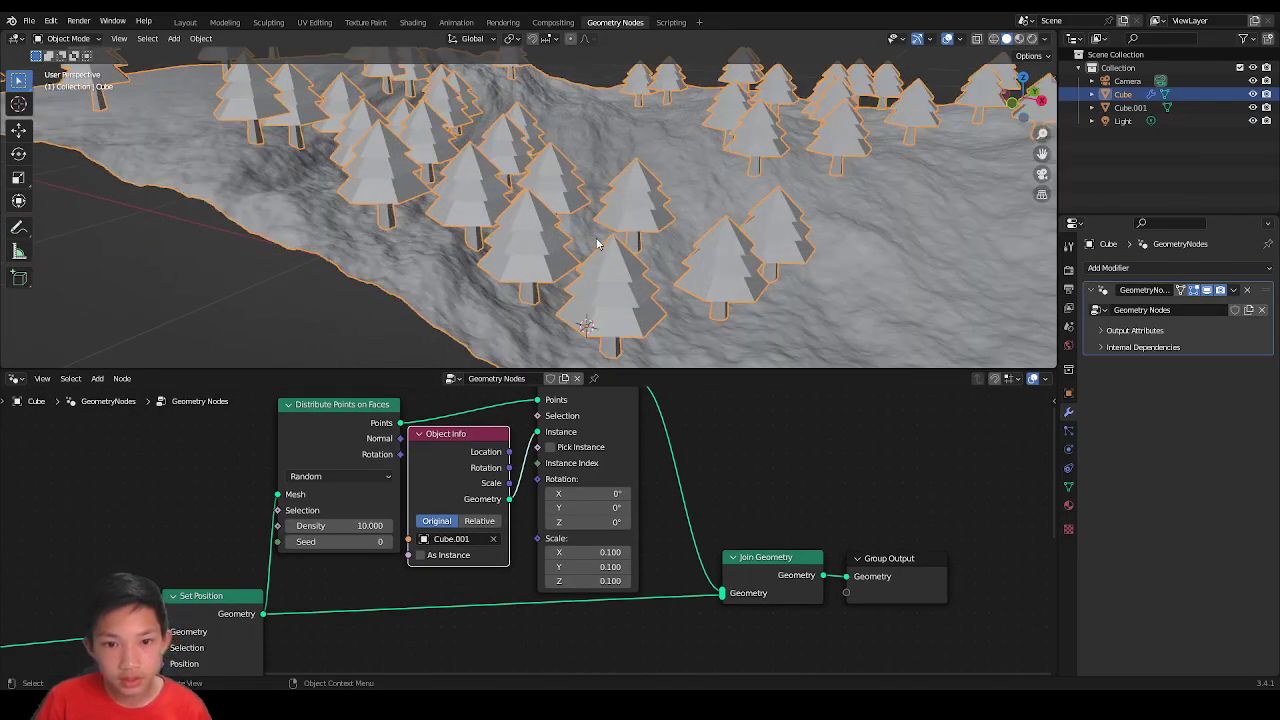
pyautogui.scroll(2, 564, 552)
# Step: Set the Instance on Points scale to 0.3 on X, Y and Z
pyautogui.doubleClick(610, 556)
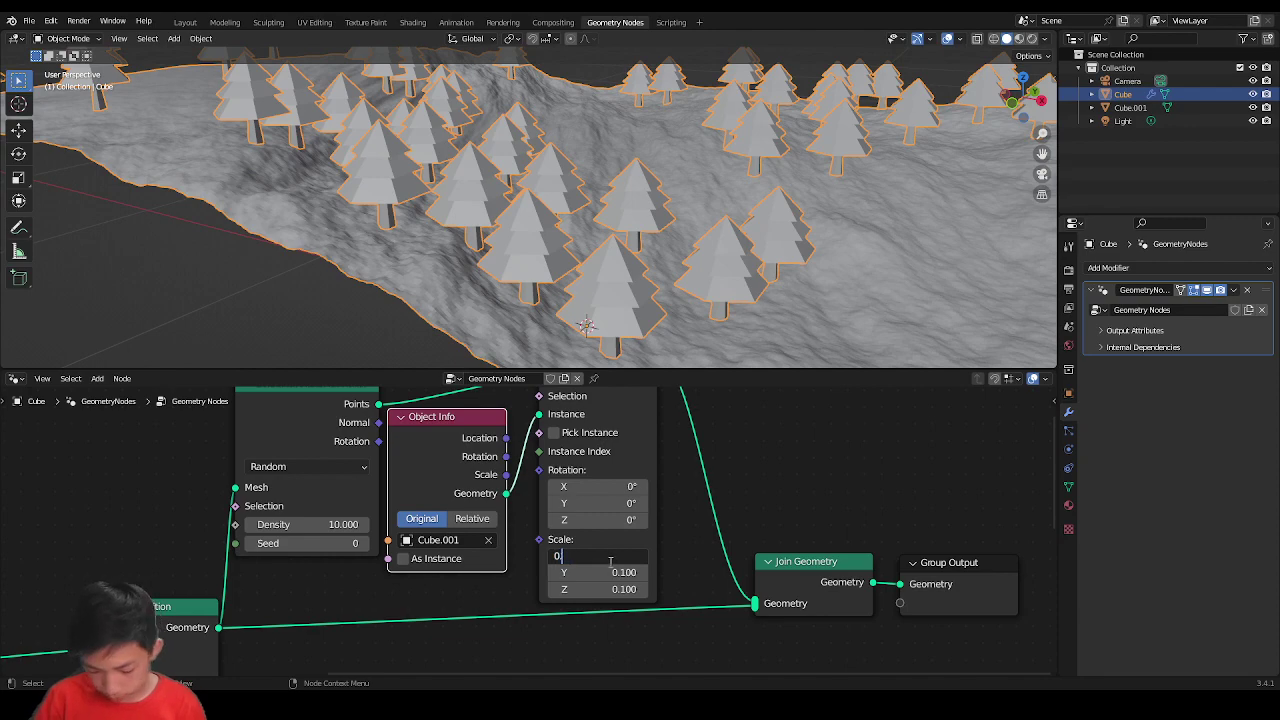
pyautogui.press('Tab')
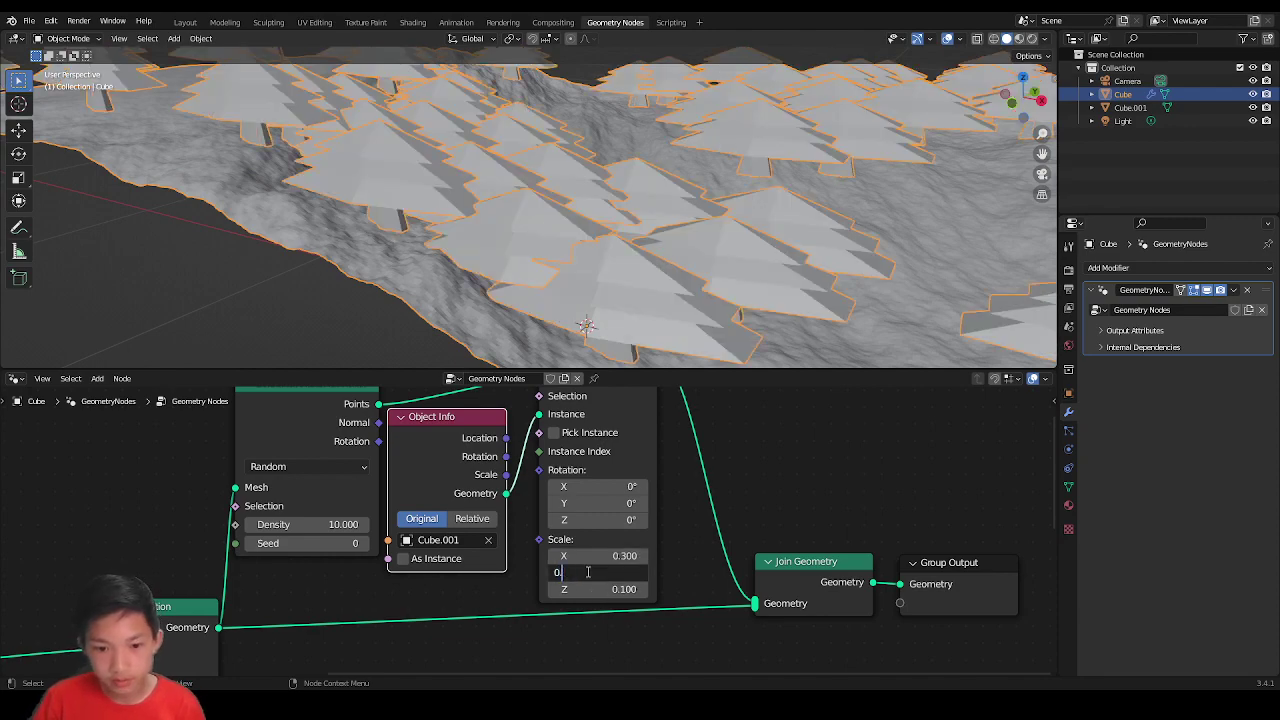
pyautogui.write('0.3')
pyautogui.press('Tab')
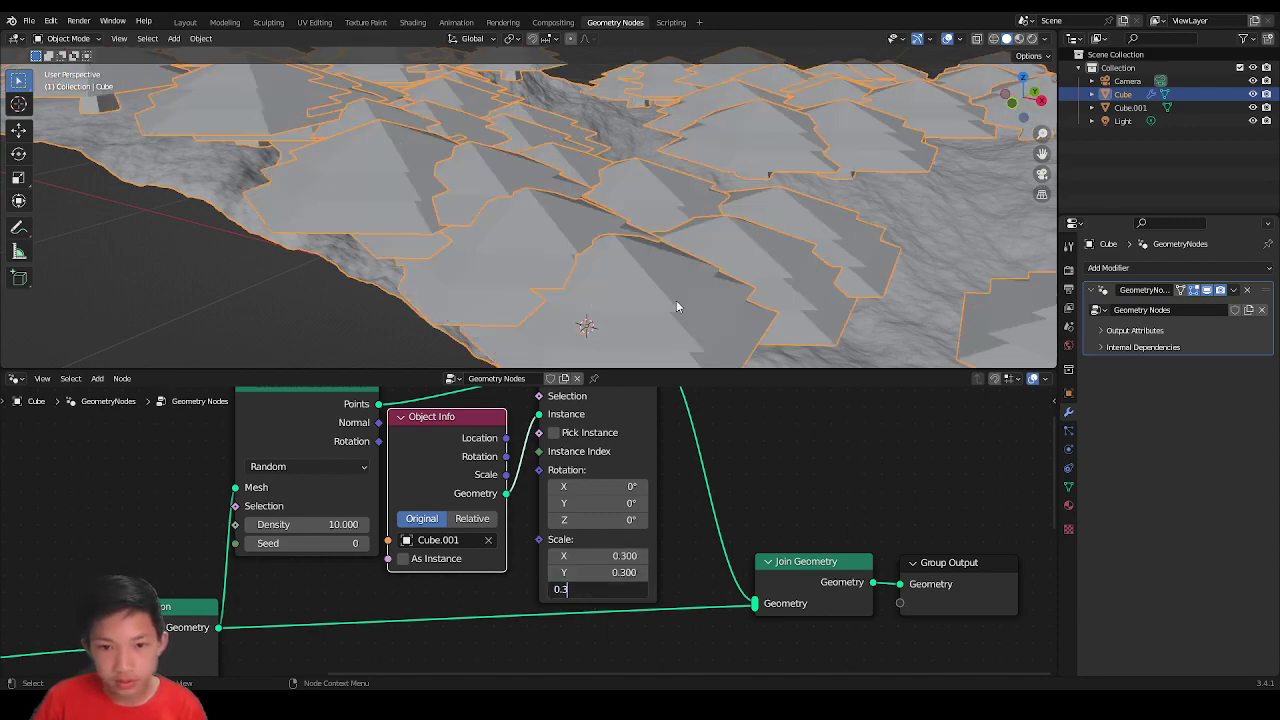
pyautogui.press('Return')
pyautogui.scroll(-3, 676, 301)
pyautogui.moveTo(689, 320); pyautogui.dragTo(769, 275, button='middle')
pyautogui.scroll(-2, 666, 244)
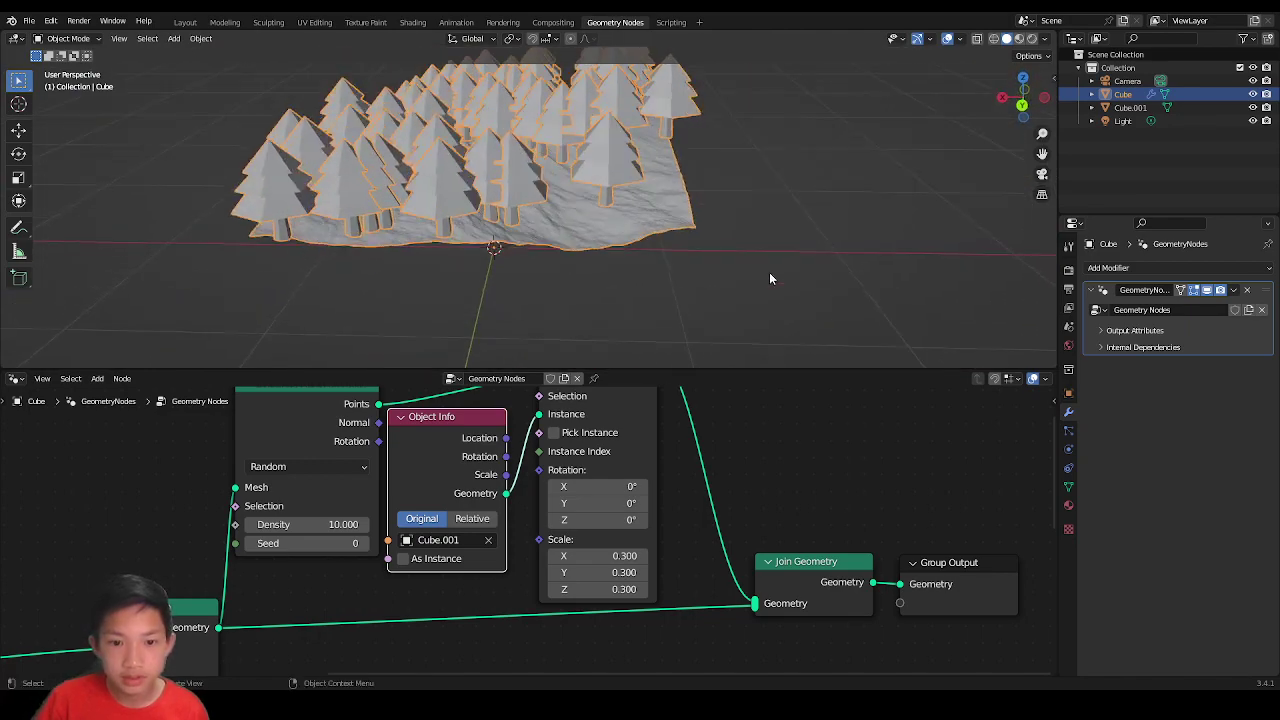
# Step: Set the Instance on Points scale to 0.2 on X, Y and Z
pyautogui.click(616, 555)
pyautogui.write('0.2')
pyautogui.click(621, 572)
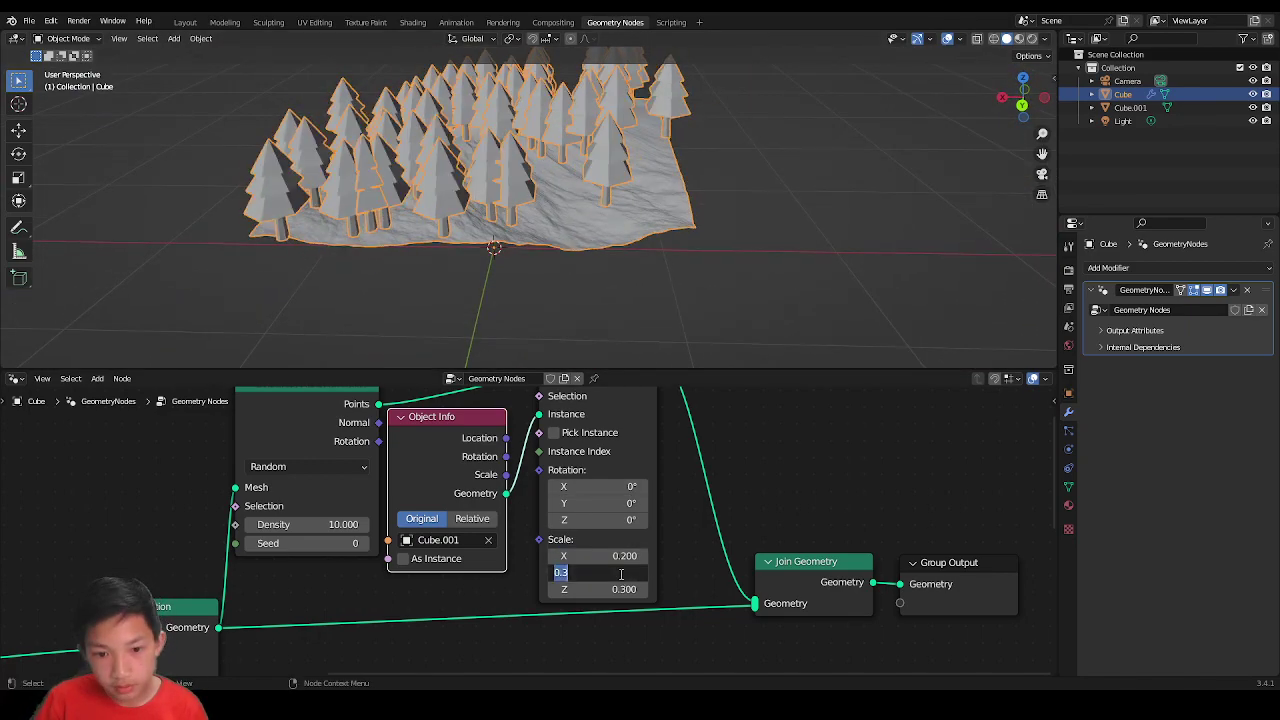
pyautogui.write('0.2')
pyautogui.click(616, 589)
pyautogui.write('0.2')
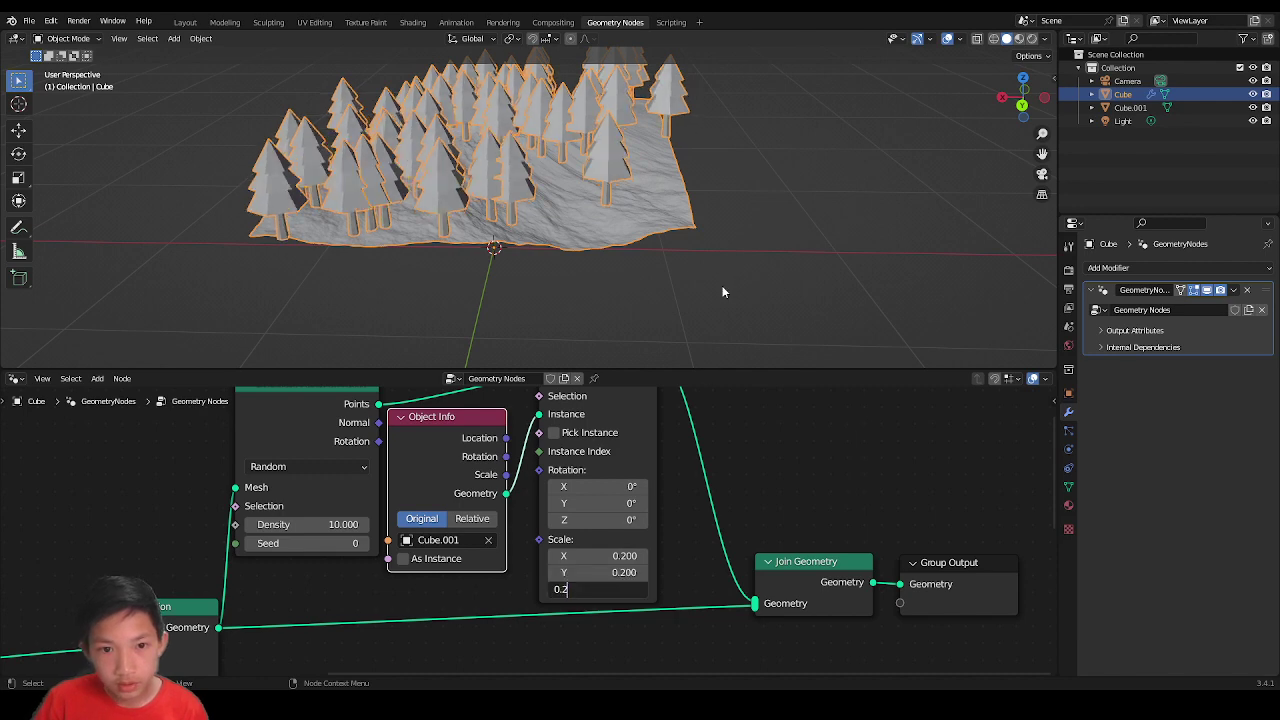
pyautogui.press('Return')
pyautogui.moveTo(723, 292); pyautogui.dragTo(578, 268, button='middle')
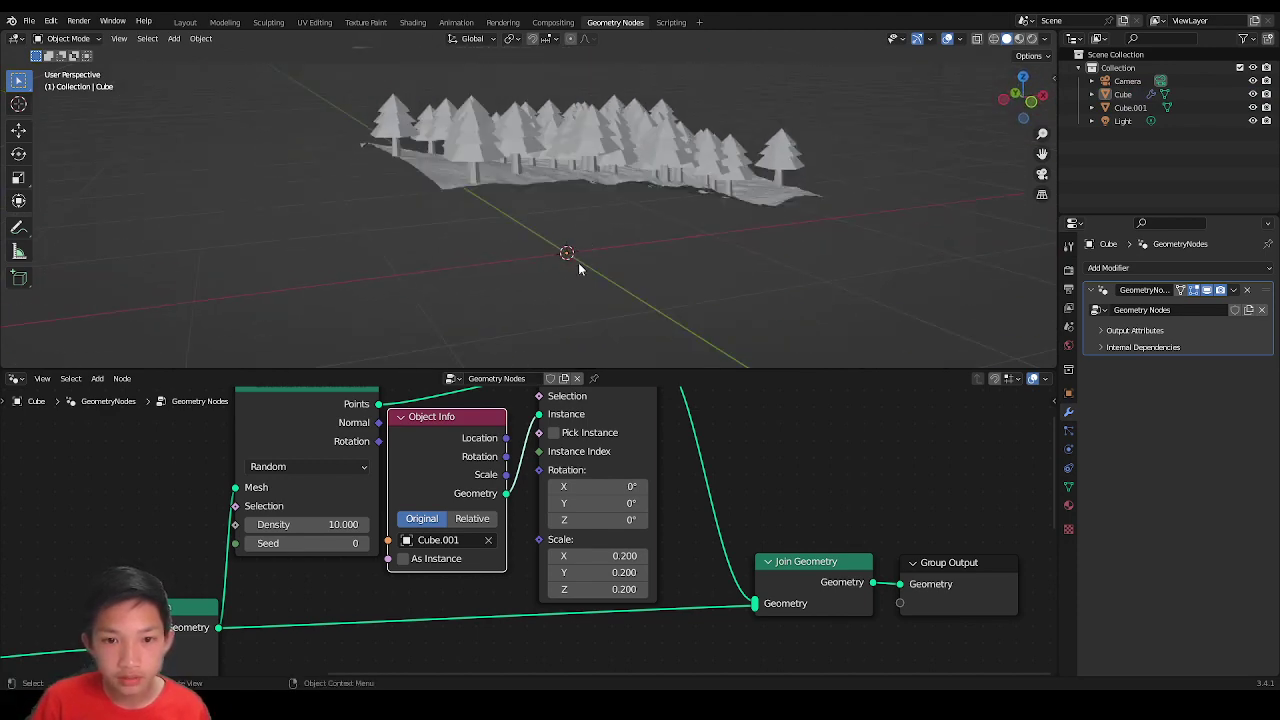
# Step: Look over the forest from several angles and move the Group Output node farther away from Join Geometry
pyautogui.scroll(-3, 687, 491)
pyautogui.moveTo(677, 477); pyautogui.dragTo(534, 457, button='middle')
pyautogui.scroll(-3, 560, 232)
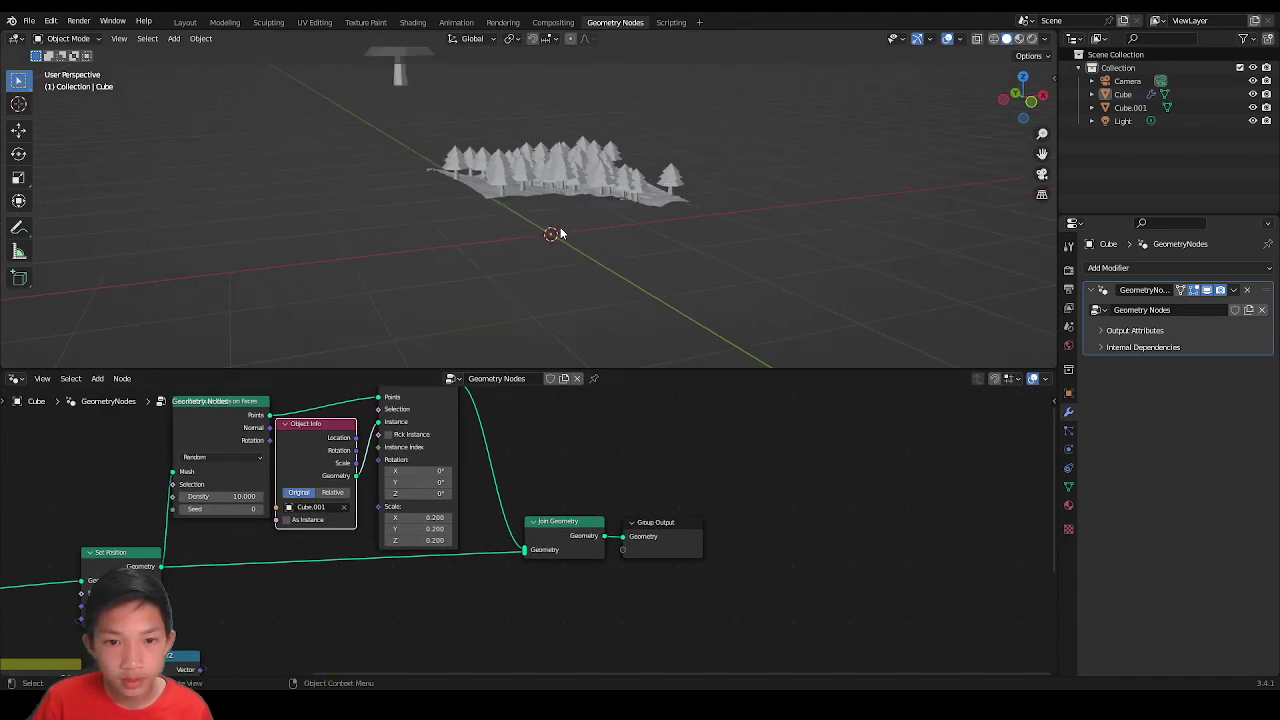
pyautogui.moveTo(560, 232); pyautogui.dragTo(420, 251, button='middle')
pyautogui.scroll(4, 430, 252)
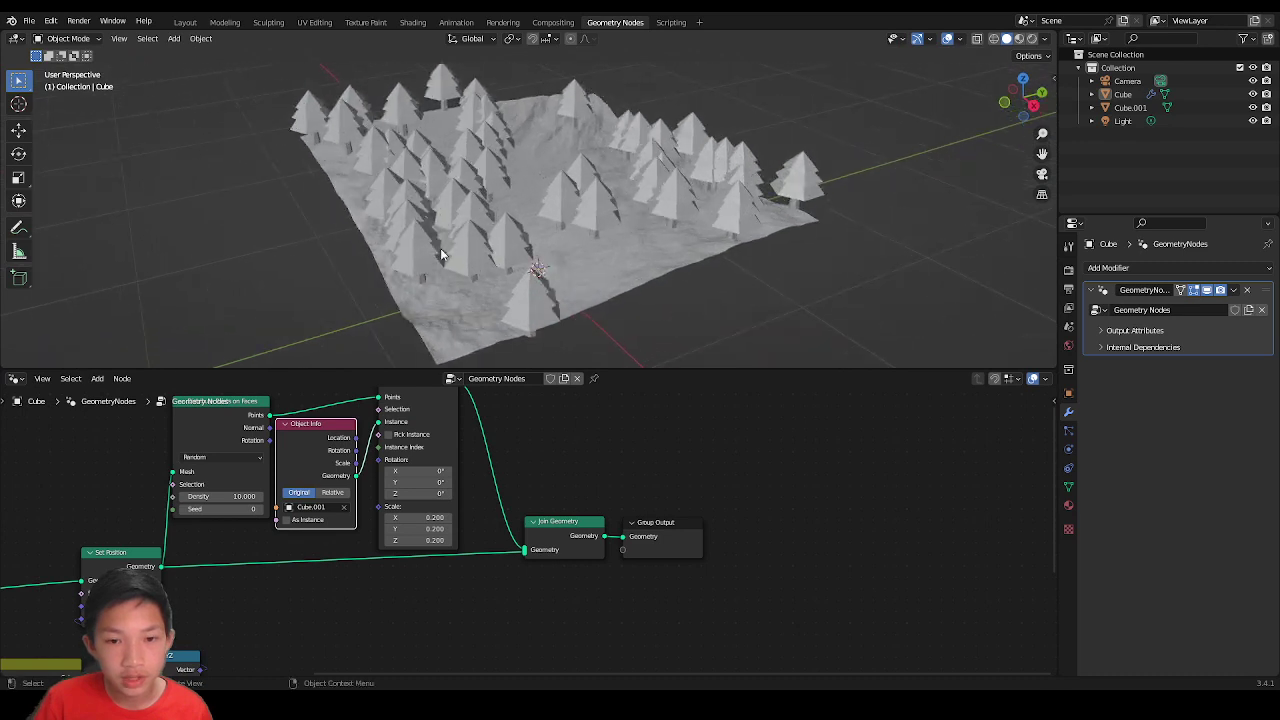
pyautogui.scroll(-3, 542, 320)
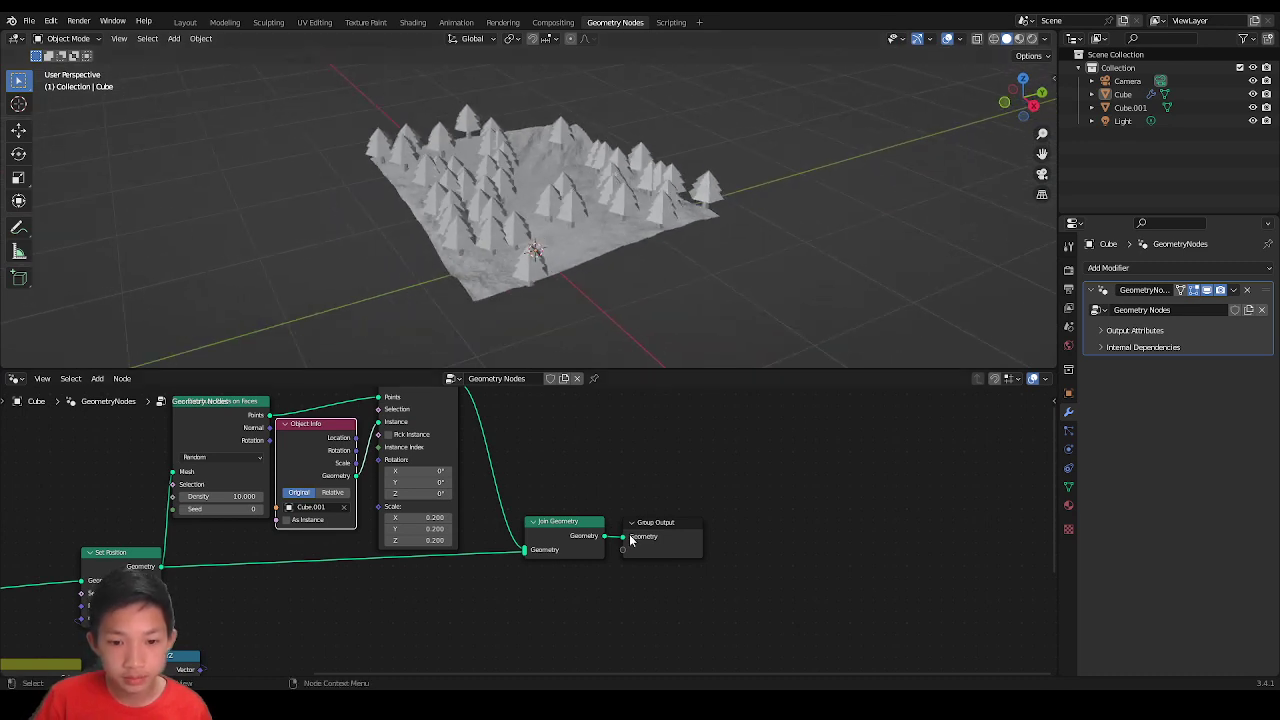
pyautogui.moveTo(666, 540); pyautogui.dragTo(746, 526)
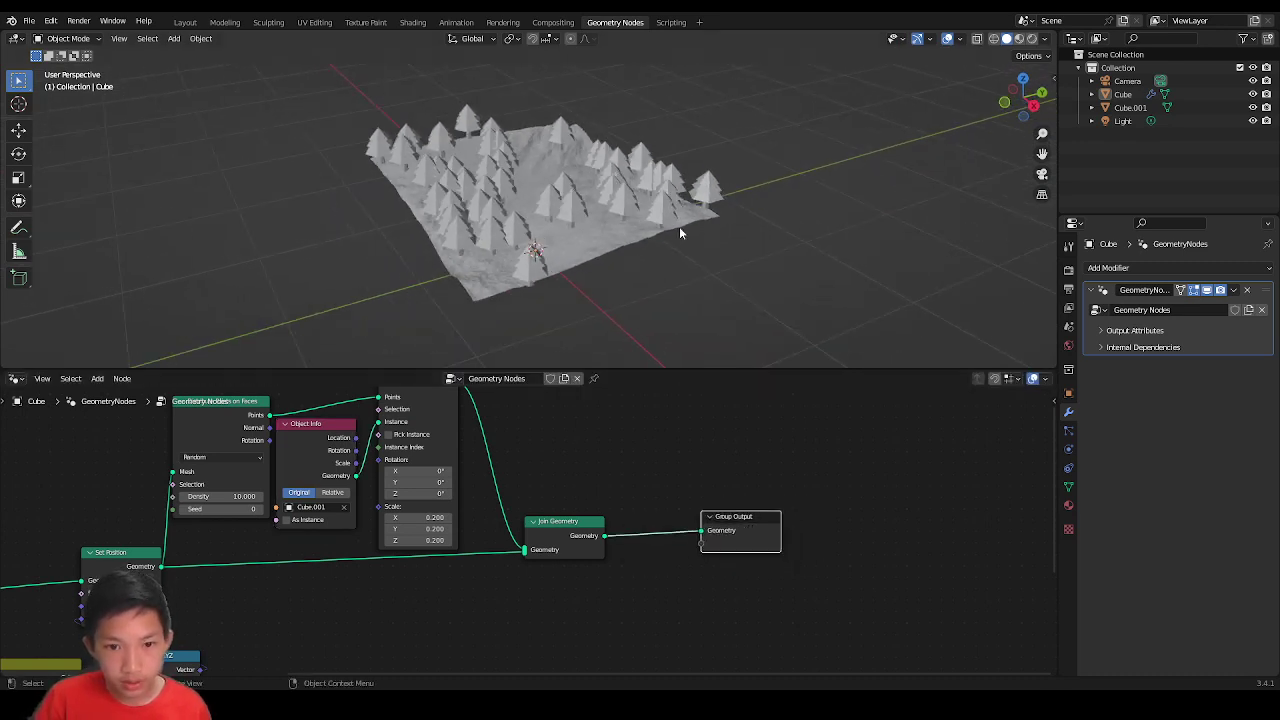
# Step: Switch the viewport to Material Preview and give the original tree a new material with a medium green base color
pyautogui.scroll(-3, 801, 174)
pyautogui.moveTo(801, 174); pyautogui.dragTo(726, 234, button='middle')
pyautogui.click(722, 212)
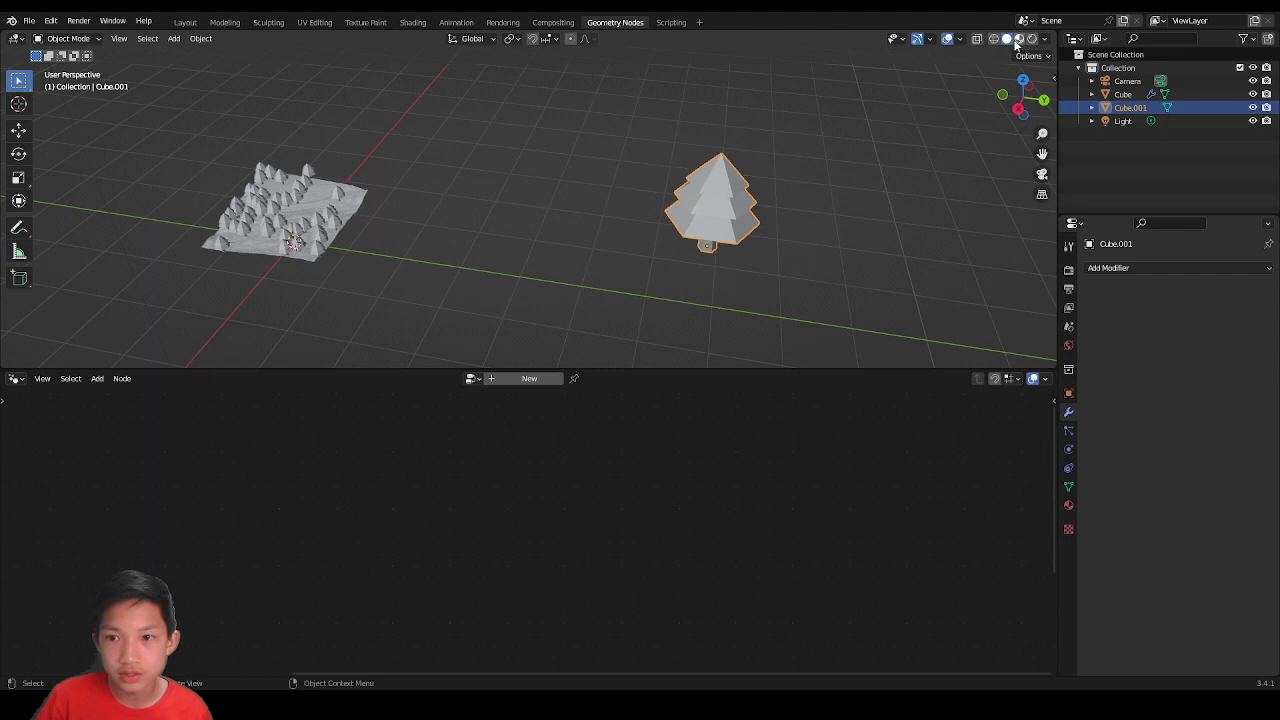
pyautogui.click(1019, 38)
pyautogui.click(1068, 505)
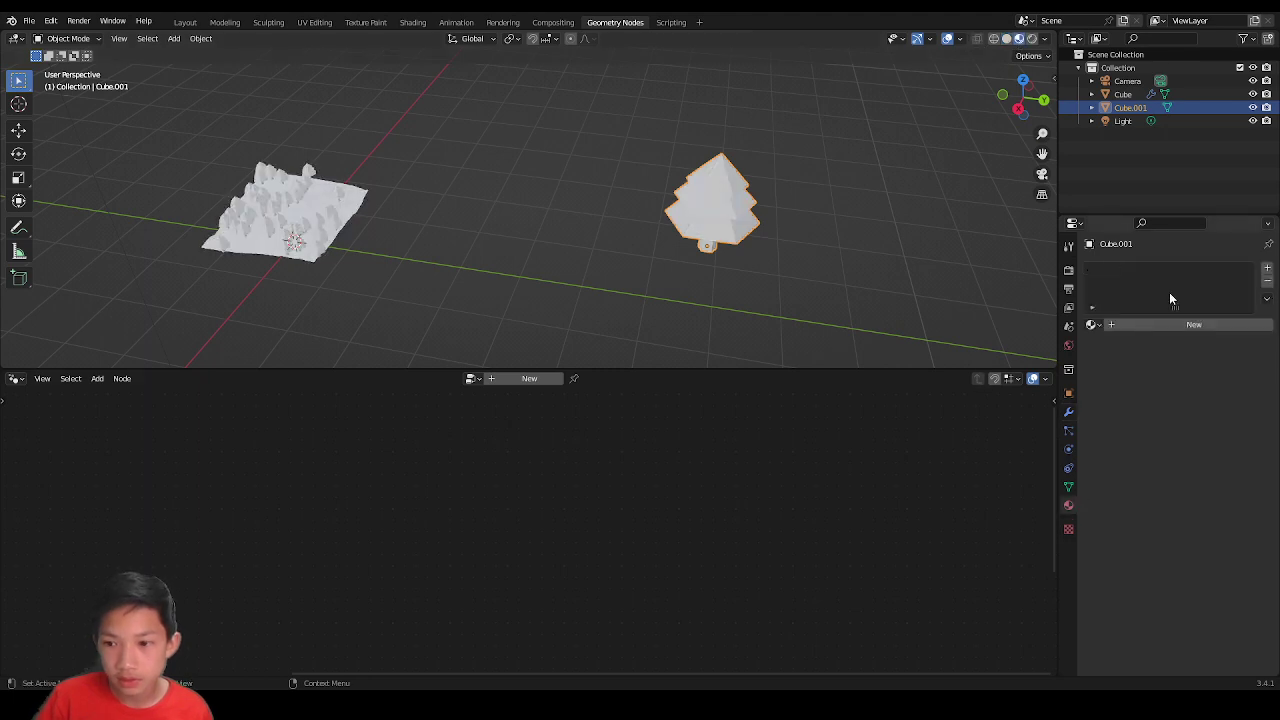
pyautogui.click(1193, 324)
pyautogui.click(1212, 466)
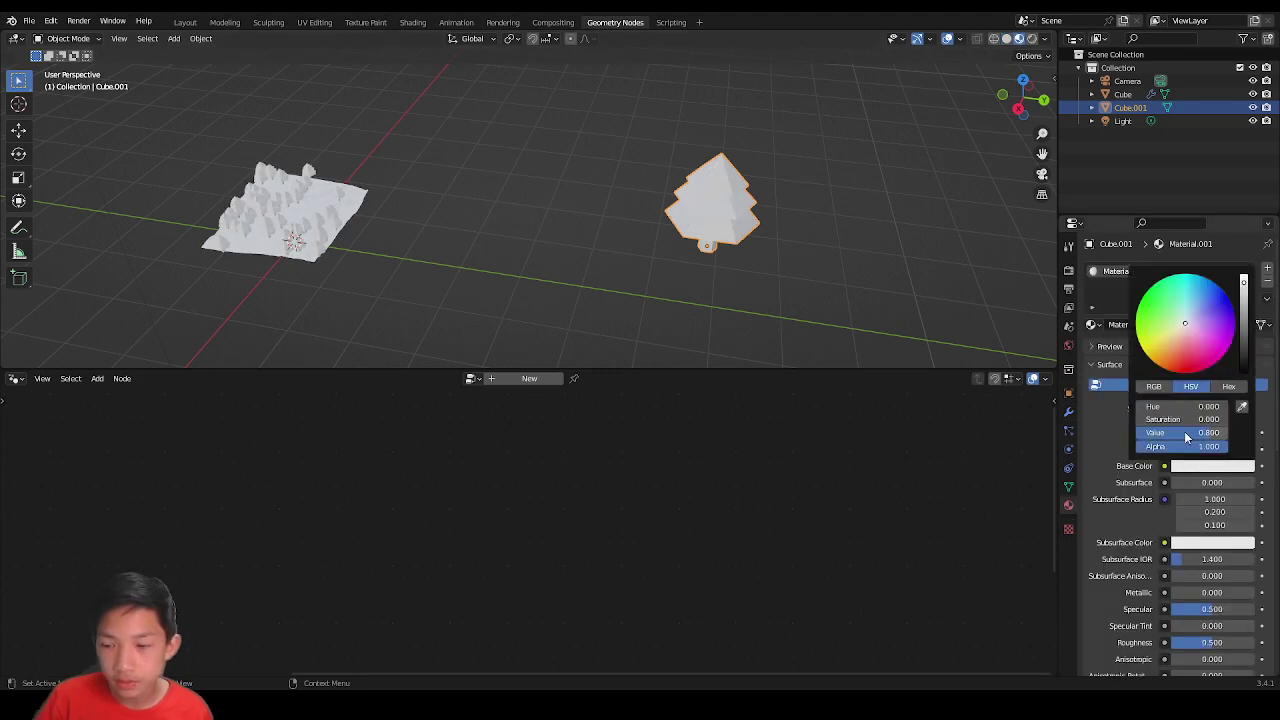
pyautogui.click(1154, 328)
pyautogui.moveTo(1245, 308)
pyautogui.mouseDown()
pyautogui.moveTo(1245, 352)
pyautogui.moveTo(1244, 323)
pyautogui.mouseUp()
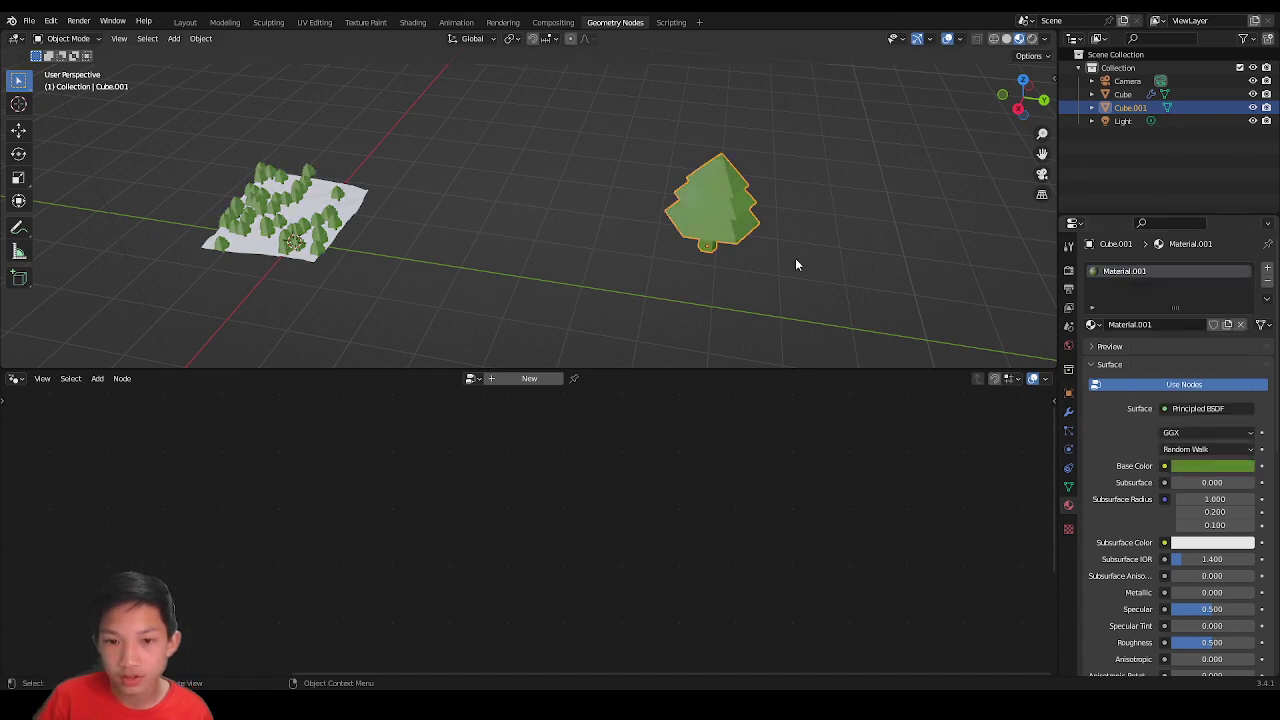
# Step: Select the trunk's bottom face in Edit Mode and grow the selection to cover all the trunk faces
pyautogui.scroll(2, 710, 196)
pyautogui.moveTo(795, 258); pyautogui.dragTo(604, 218, button='middle')
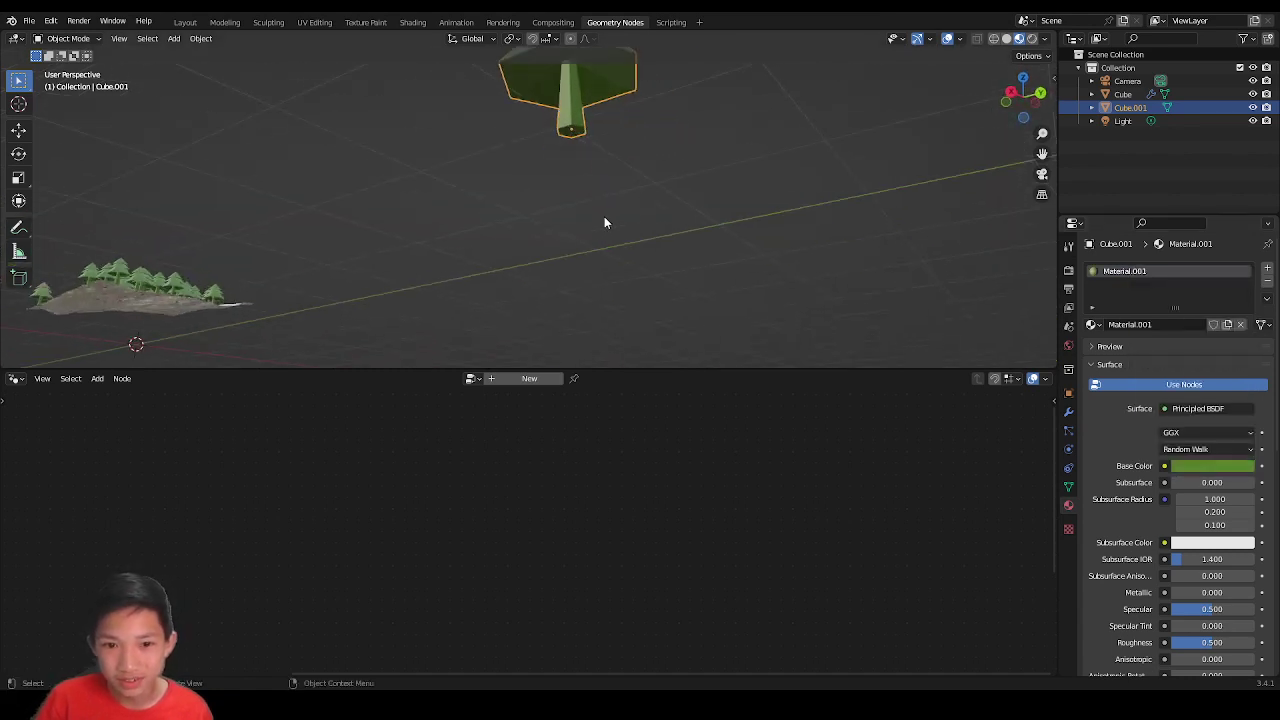
pyautogui.press('Tab')
pyautogui.click(571, 131)
pyautogui.keyDown('shift'); pyautogui.click(572, 132); pyautogui.keyUp('shift')
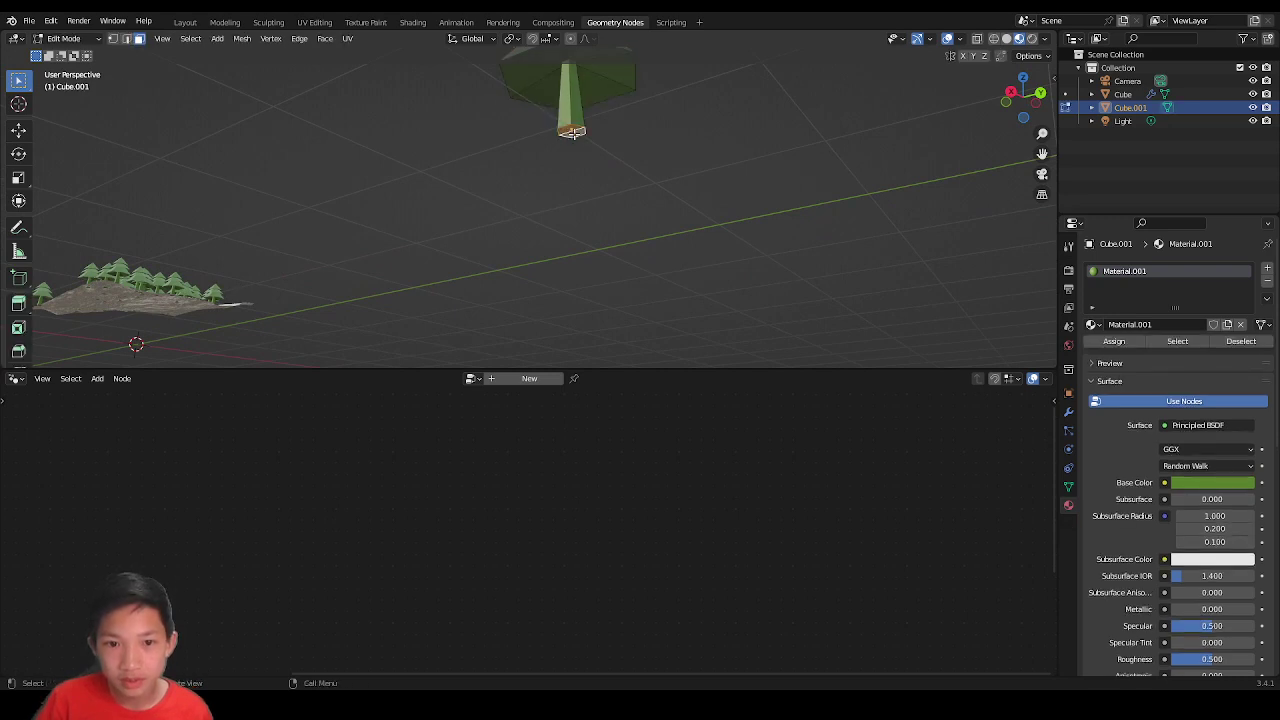
pyautogui.press('ctrl+KP_Add')
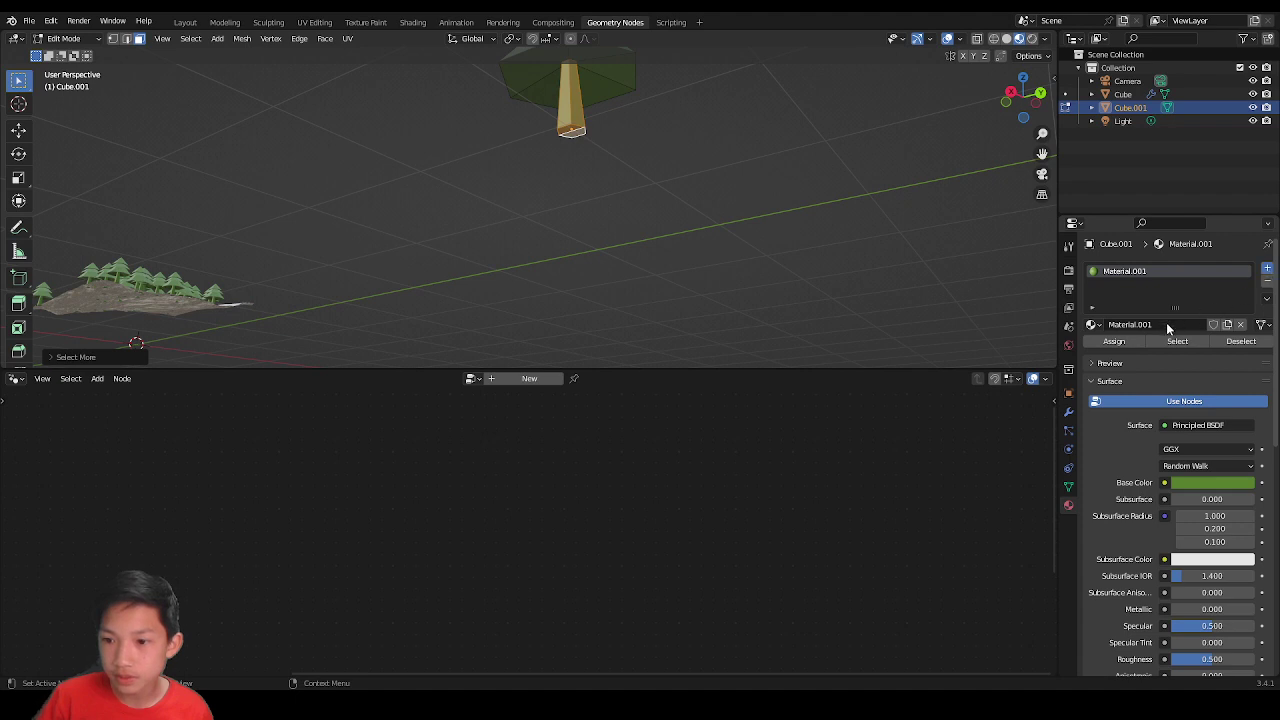
# Step: Assign a second material slot to the trunk faces, create a dark brown material in it, and return to Object Mode
pyautogui.click(1267, 268)
pyautogui.click(1116, 368)
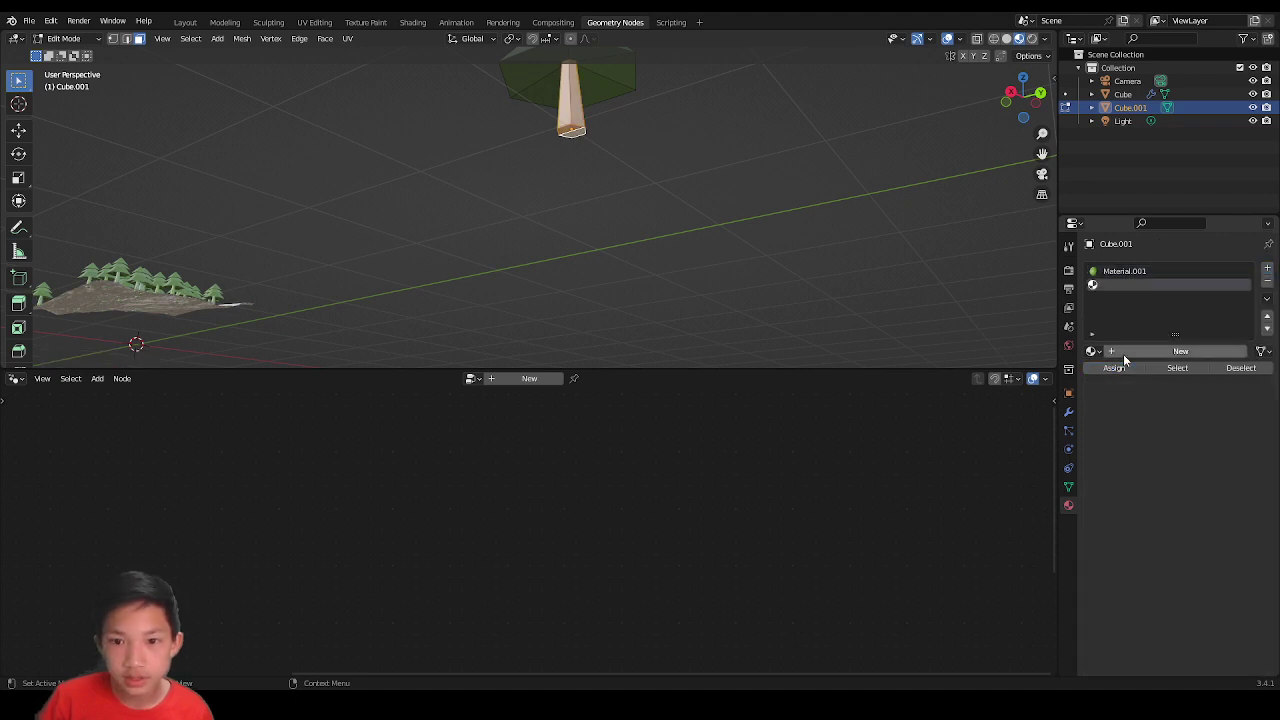
pyautogui.click(1126, 352)
pyautogui.click(1189, 510)
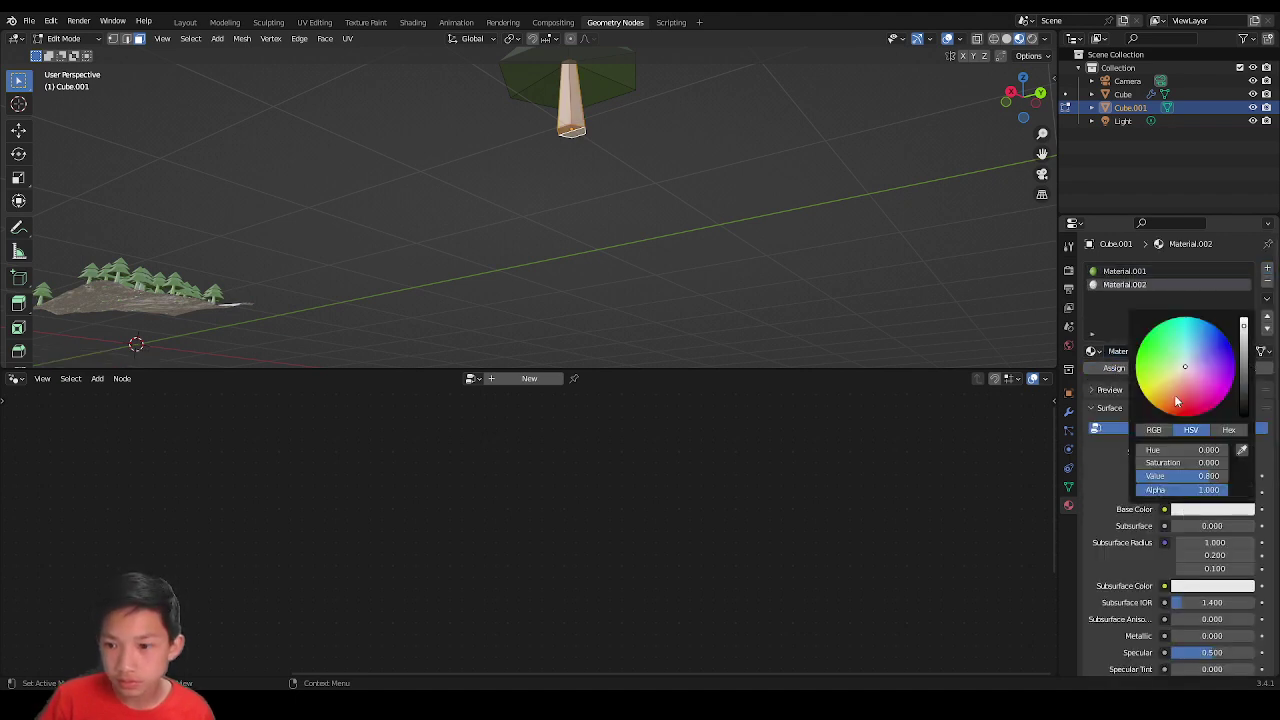
pyautogui.click(1167, 392)
pyautogui.moveTo(1246, 342); pyautogui.dragTo(1245, 374)
pyautogui.moveTo(839, 240); pyautogui.dragTo(540, 246, button='middle')
pyautogui.press('Tab')
# Step: Select the terrain and shift the Group Output and Join Geometry nodes away from the rest of the node tree to make room
pyautogui.scroll(-4, 746, 277)
pyautogui.scroll(5, 620, 280)
pyautogui.click(586, 275)
pyautogui.scroll(9, 560, 240)
pyautogui.scroll(-4, 562, 239)
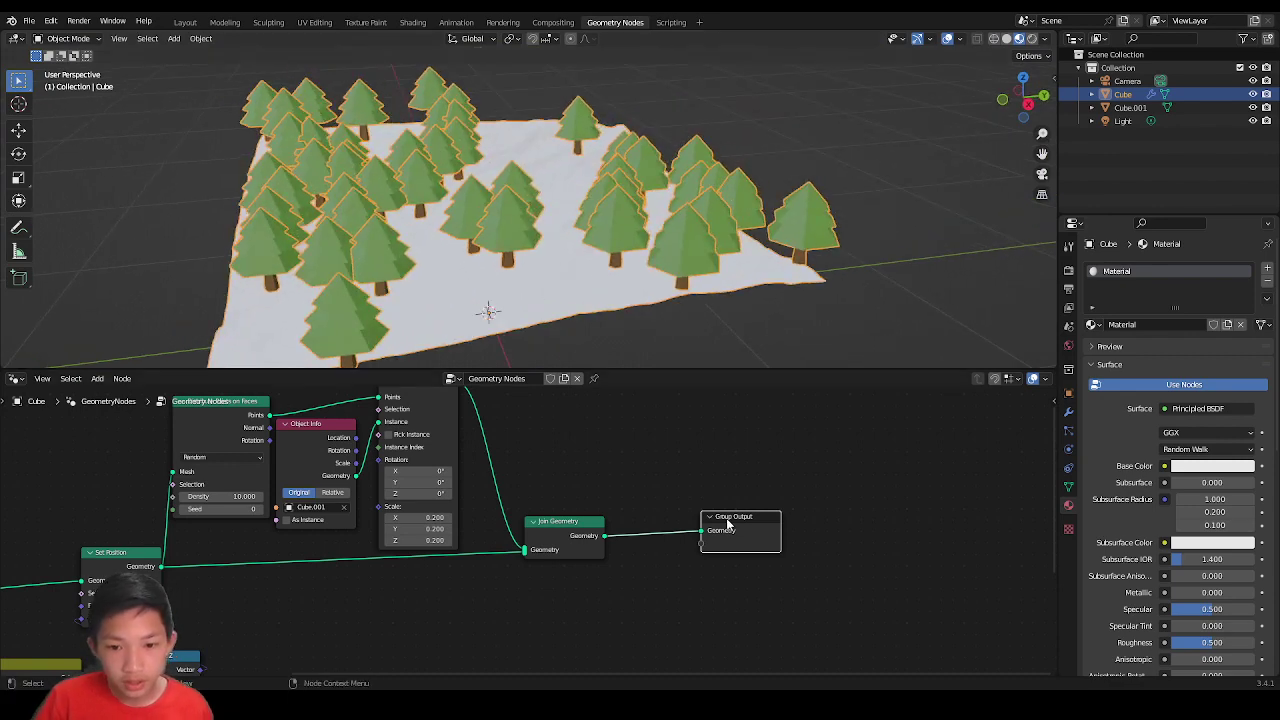
pyautogui.moveTo(728, 523); pyautogui.dragTo(756, 519)
pyautogui.moveTo(571, 522); pyautogui.dragTo(599, 522)
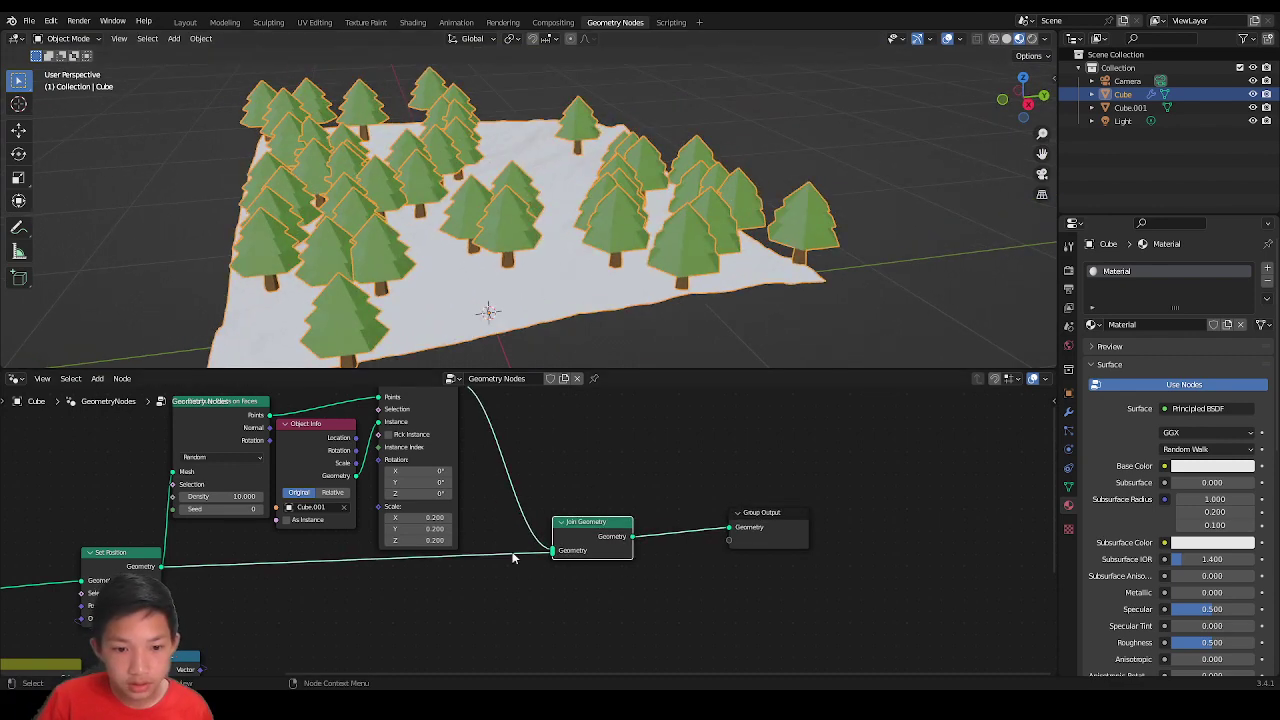
pyautogui.click(691, 118)
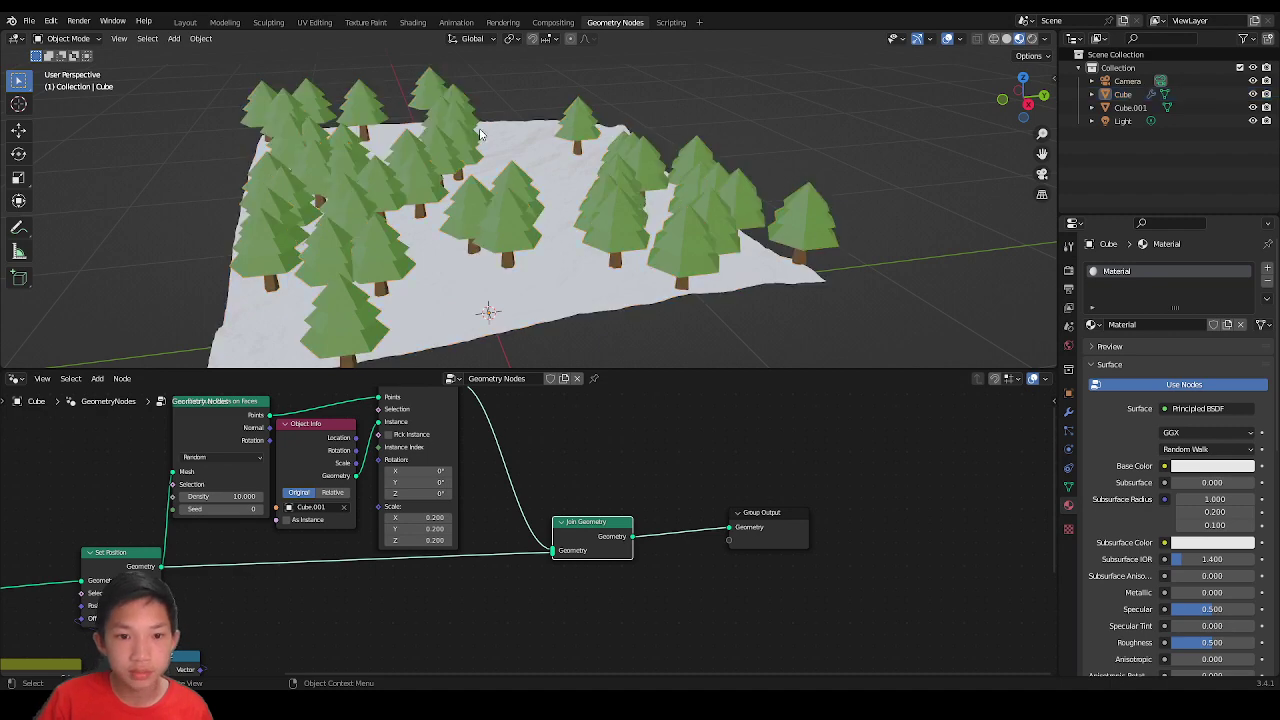
pyautogui.click(488, 181)
pyautogui.scroll(-6, 495, 167)
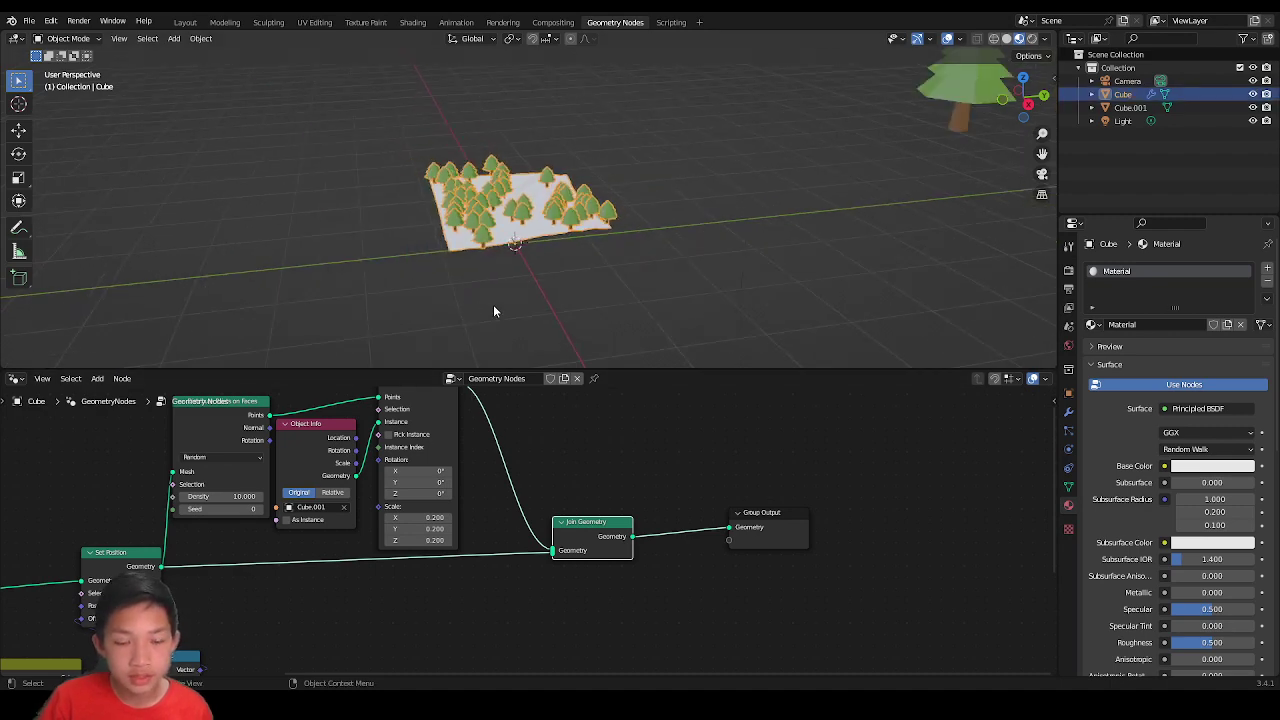
pyautogui.moveTo(486, 455); pyautogui.dragTo(650, 484, button='middle')
pyautogui.scroll(-1, 657, 480)
pyautogui.scroll(-1, 513, 264)
pyautogui.moveTo(513, 264); pyautogui.dragTo(546, 278, button='middle')
pyautogui.scroll(2, 546, 278)
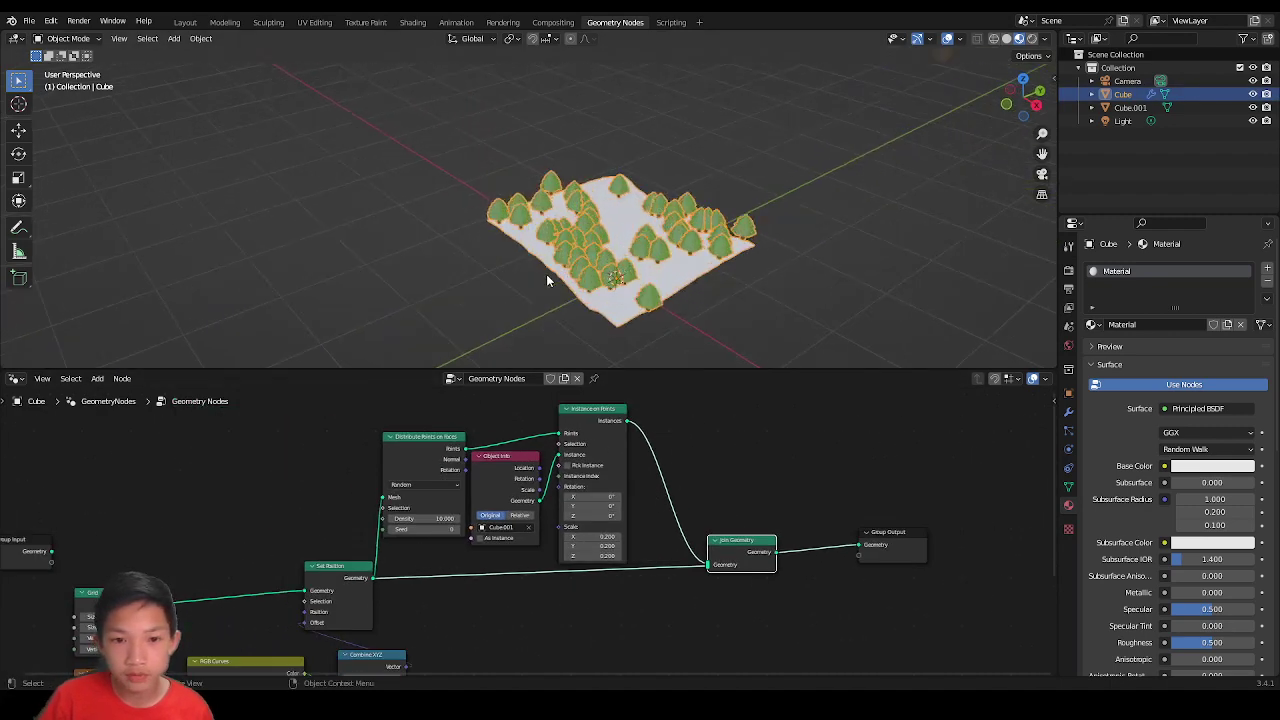
pyautogui.press('Tab')
pyautogui.press('Tab')
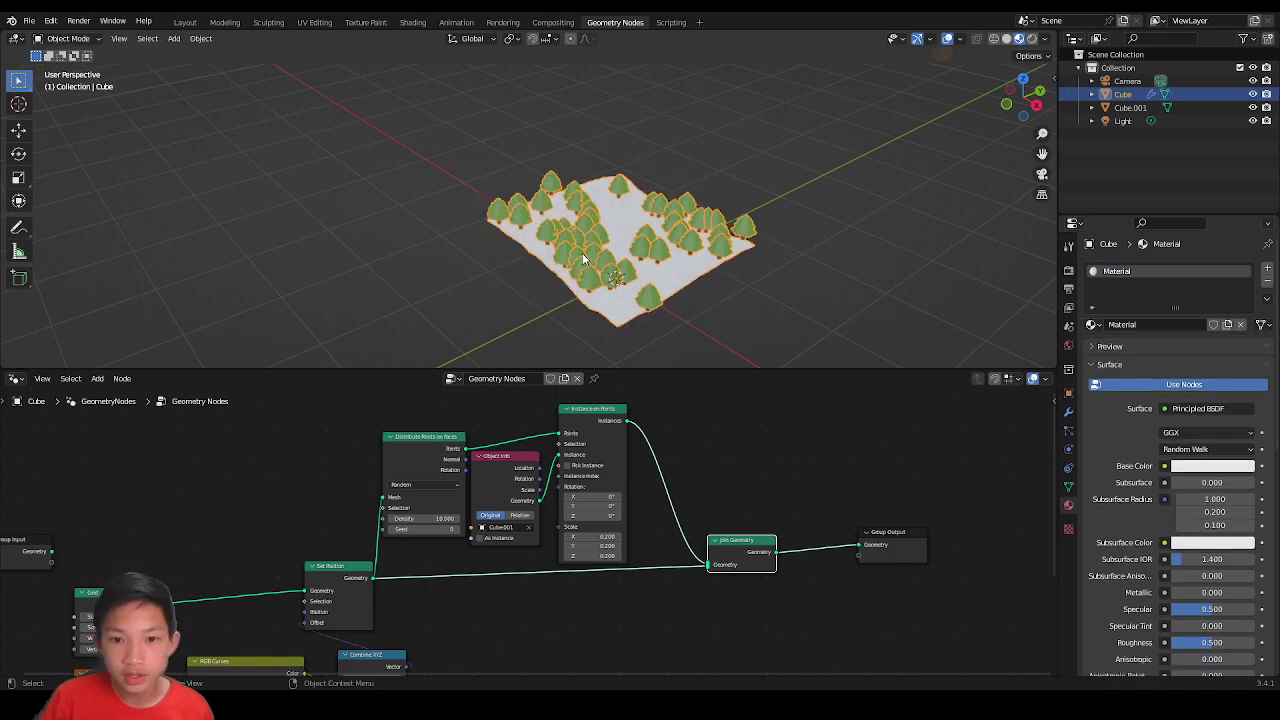
pyautogui.press('Tab')
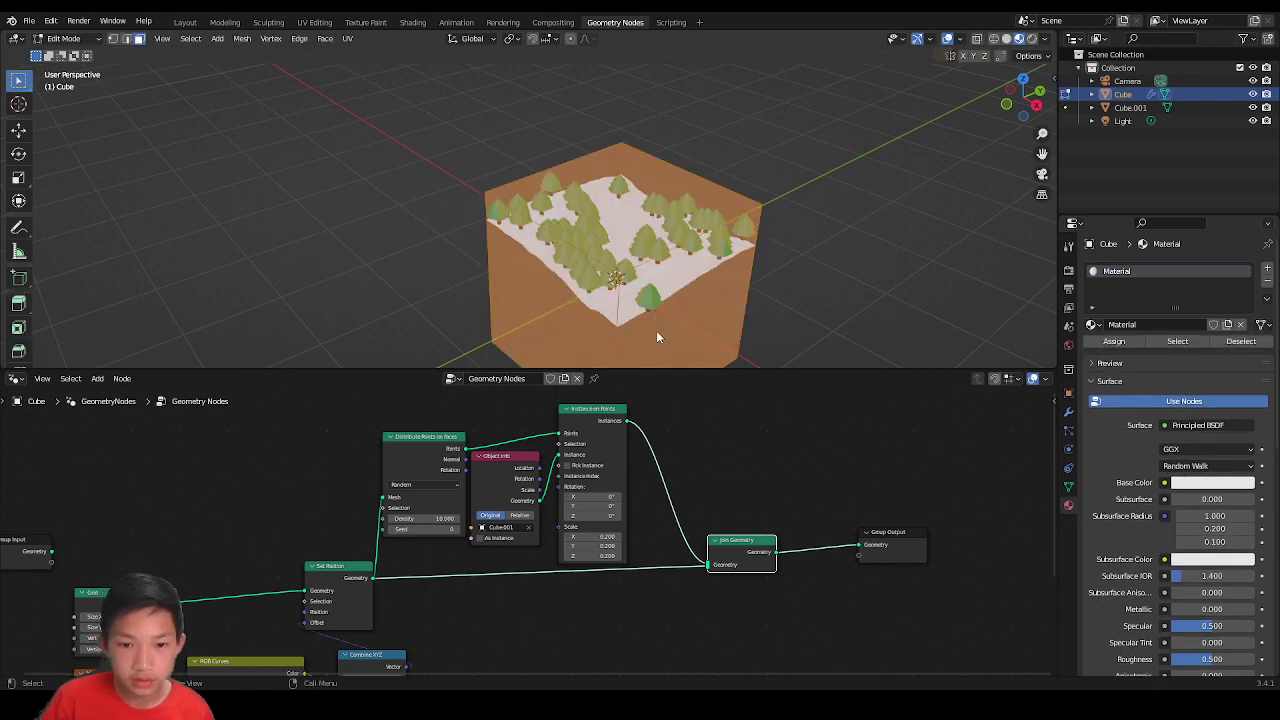
pyautogui.press('Tab')
# Step: Insert a Set Material node between Set Position and Join Geometry and assign the existing material named Material to it
pyautogui.scroll(-3, 656, 330)
pyautogui.scroll(4, 646, 506)
pyautogui.moveTo(706, 510); pyautogui.dragTo(626, 506, button='middle')
pyautogui.hotkey('shift', 'a')
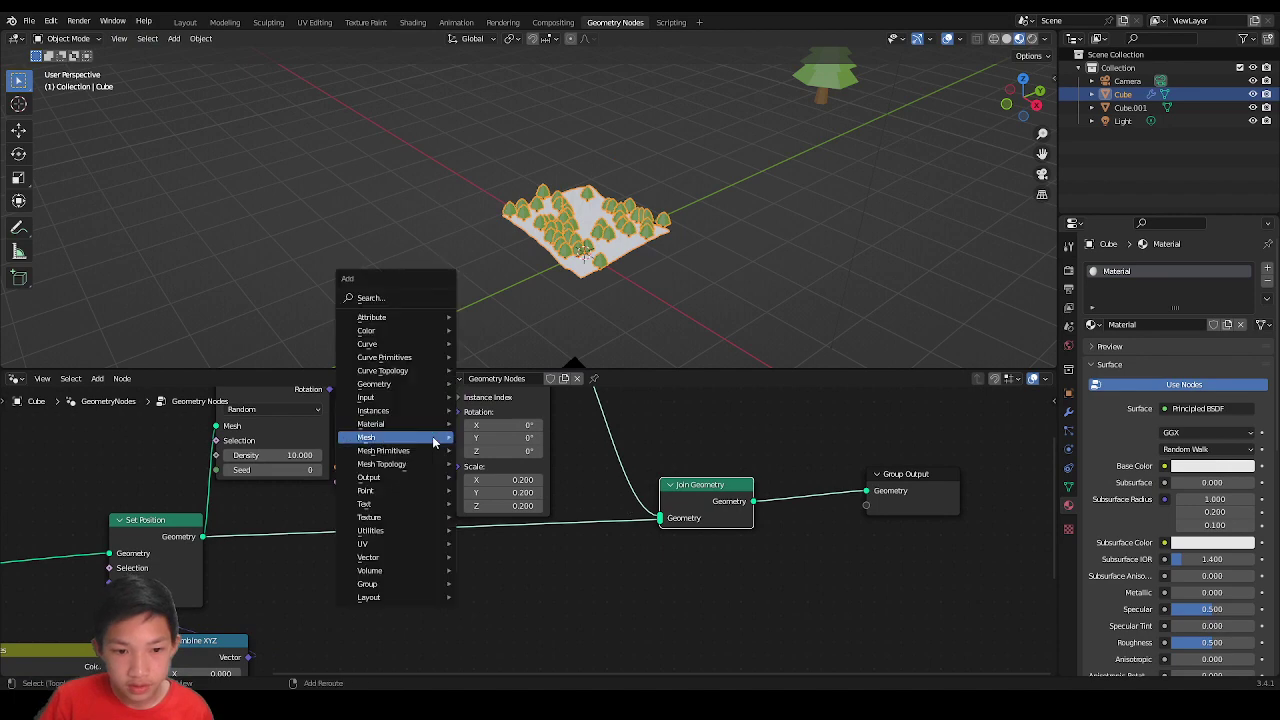
pyautogui.click(381, 299)
pyautogui.write('set')
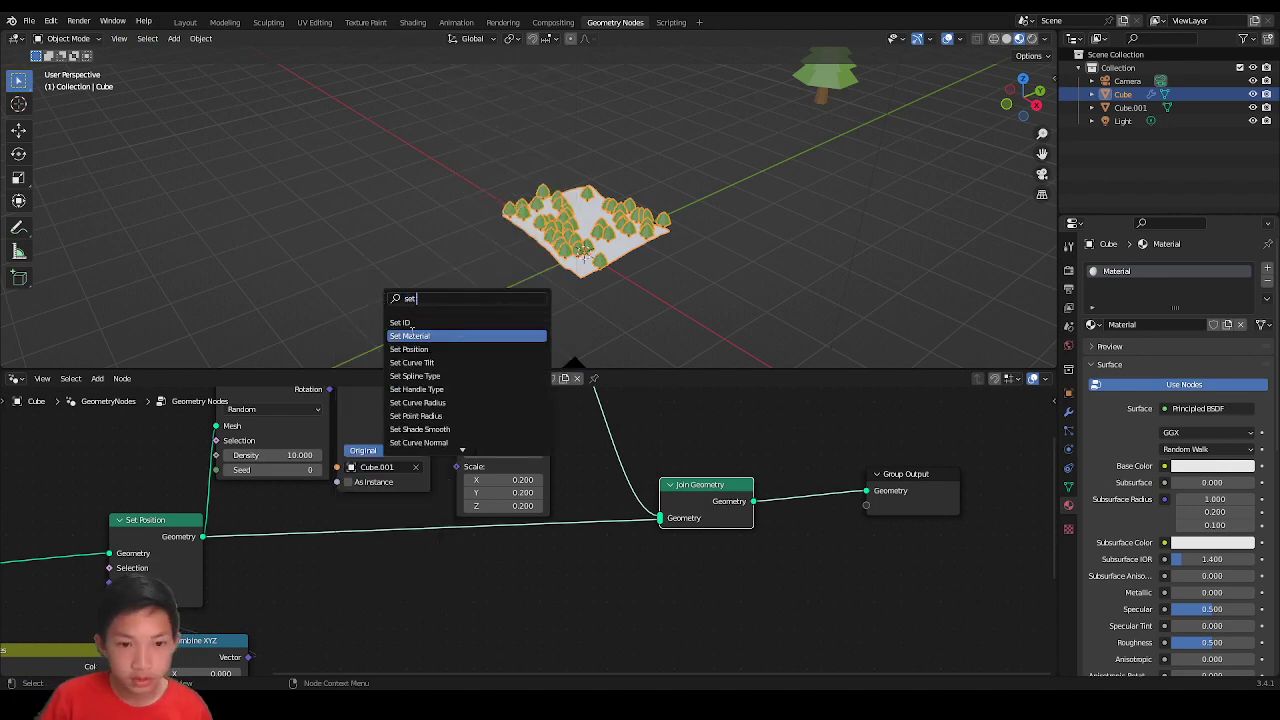
pyautogui.click(446, 338)
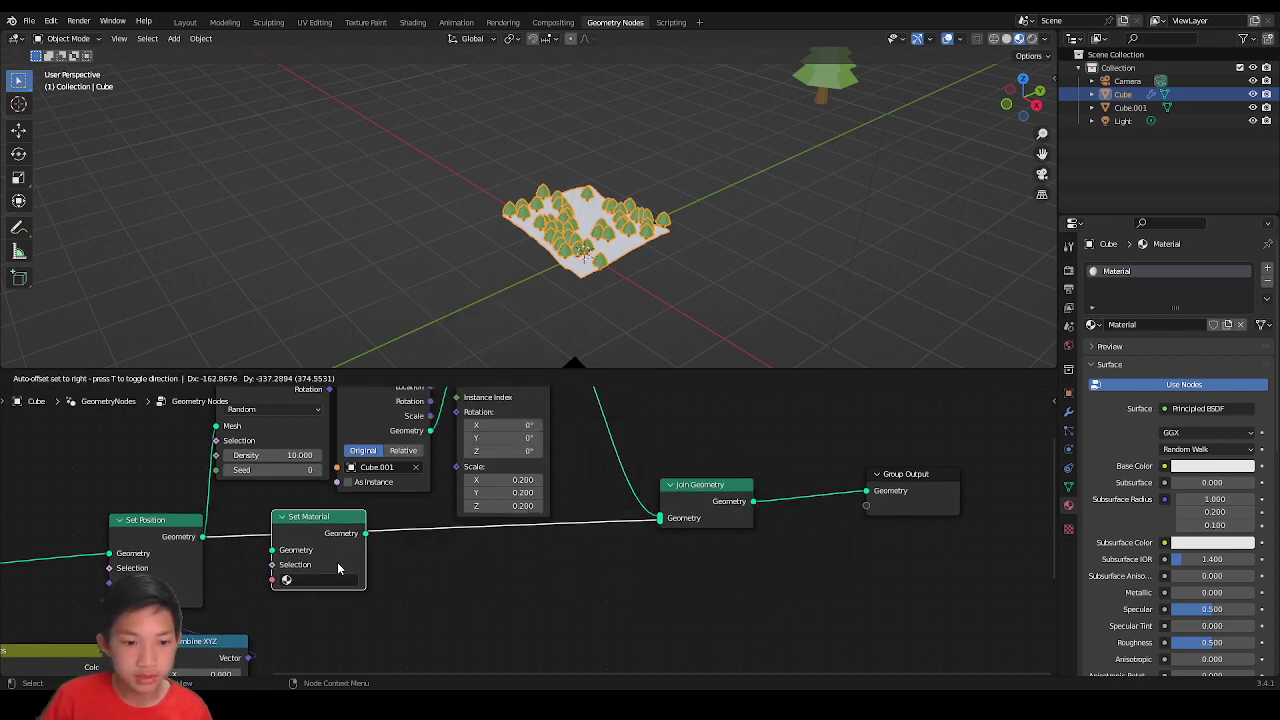
pyautogui.click(338, 587)
pyautogui.click(338, 585)
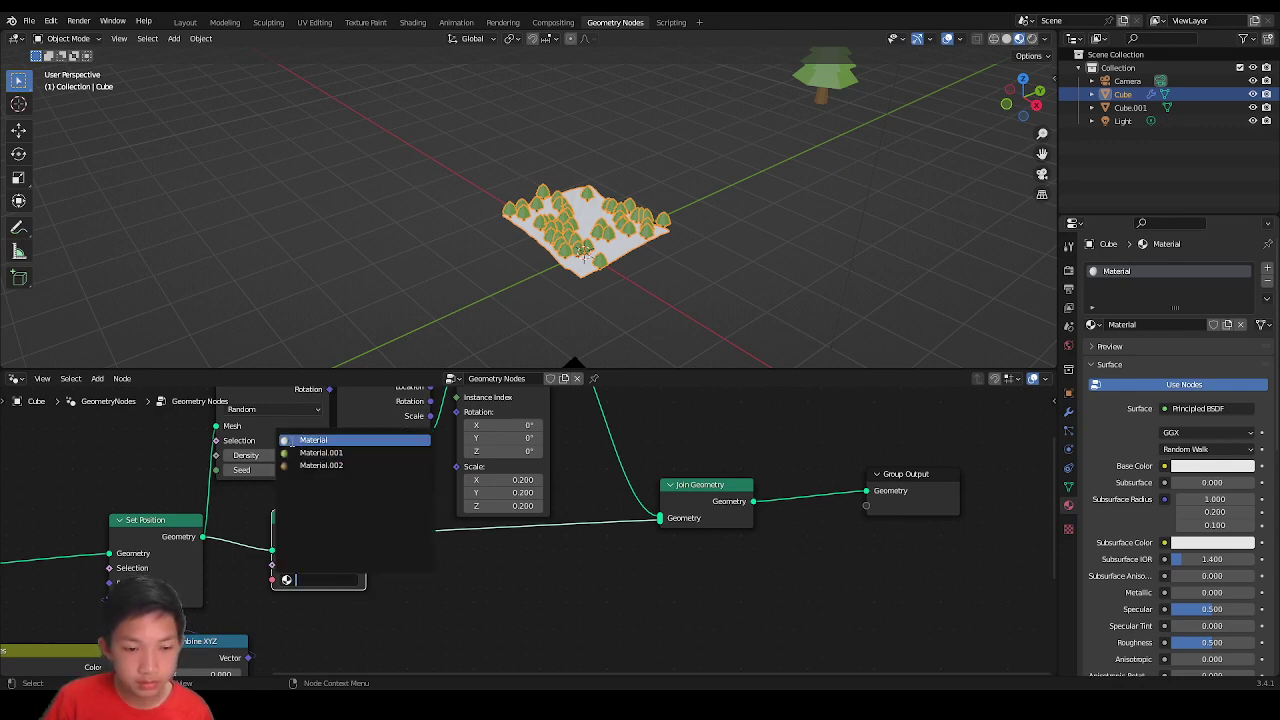
pyautogui.click(292, 443)
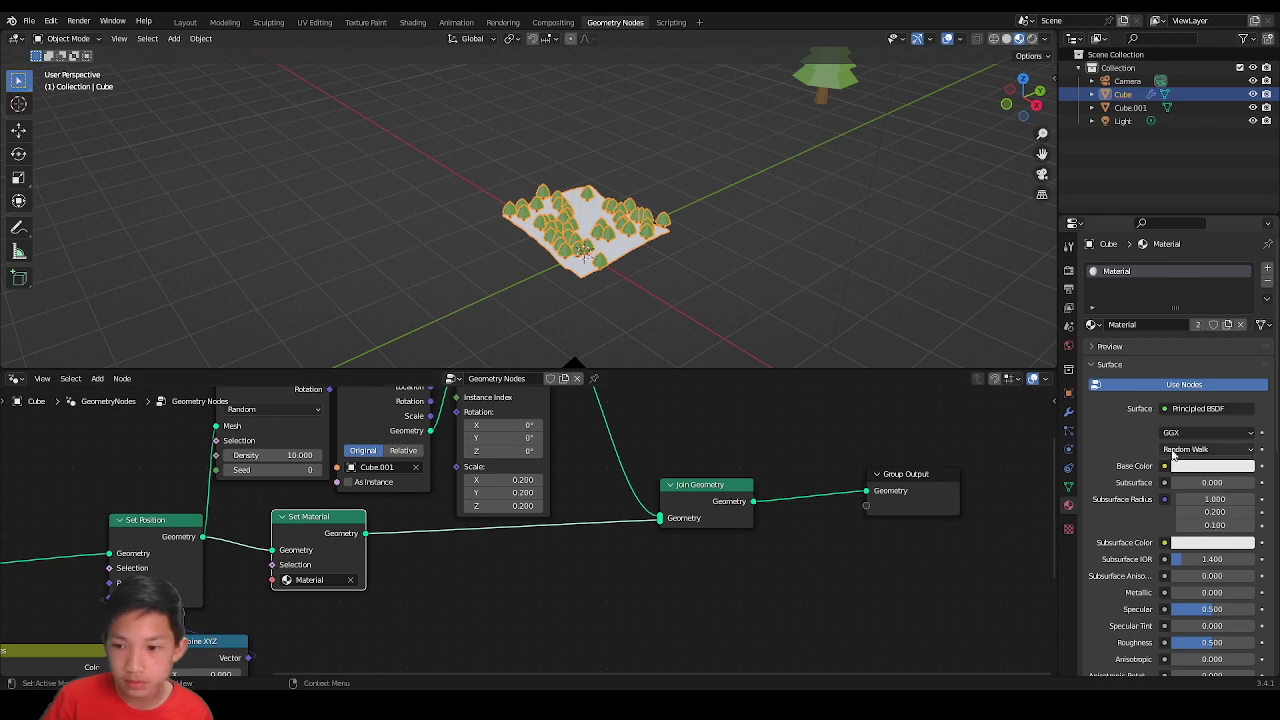
# Step: Set the ground material's base color to light green with hue 0.280, saturation 0.824 and value 0.800
pyautogui.click(1211, 466)
pyautogui.click(1154, 318)
pyautogui.moveTo(1154, 318); pyautogui.dragTo(1148, 330)
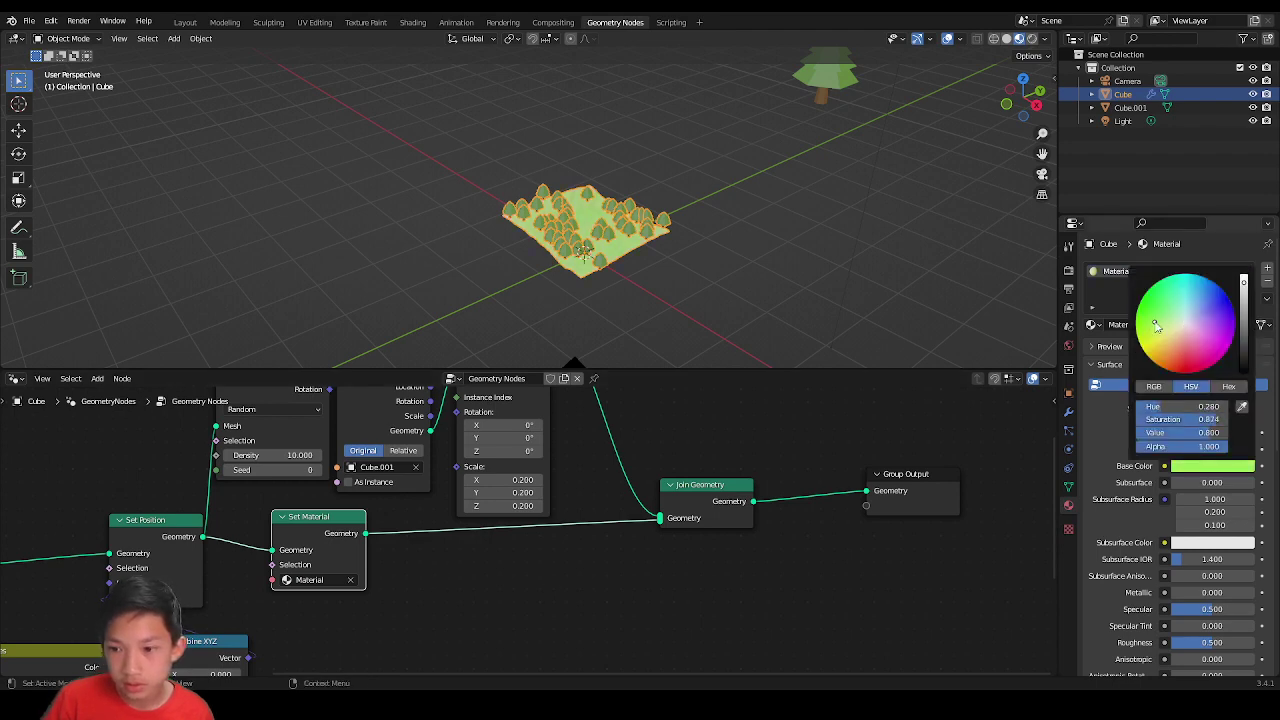
pyautogui.click(734, 309)
pyautogui.scroll(10, 726, 319)
pyautogui.scroll(-3, 676, 305)
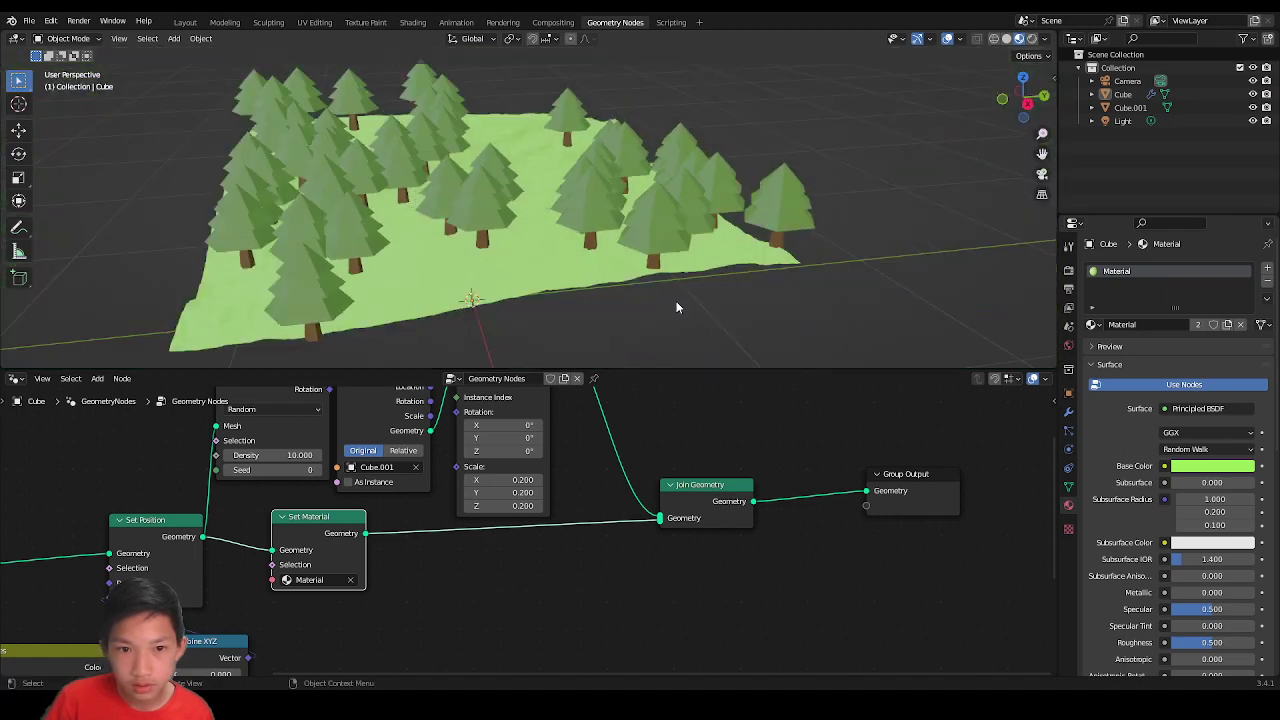
# Step: Deselect the terrain and change the scene's render engine to Cycles
pyautogui.click(568, 256)
pyautogui.scroll(-5, 752, 271)
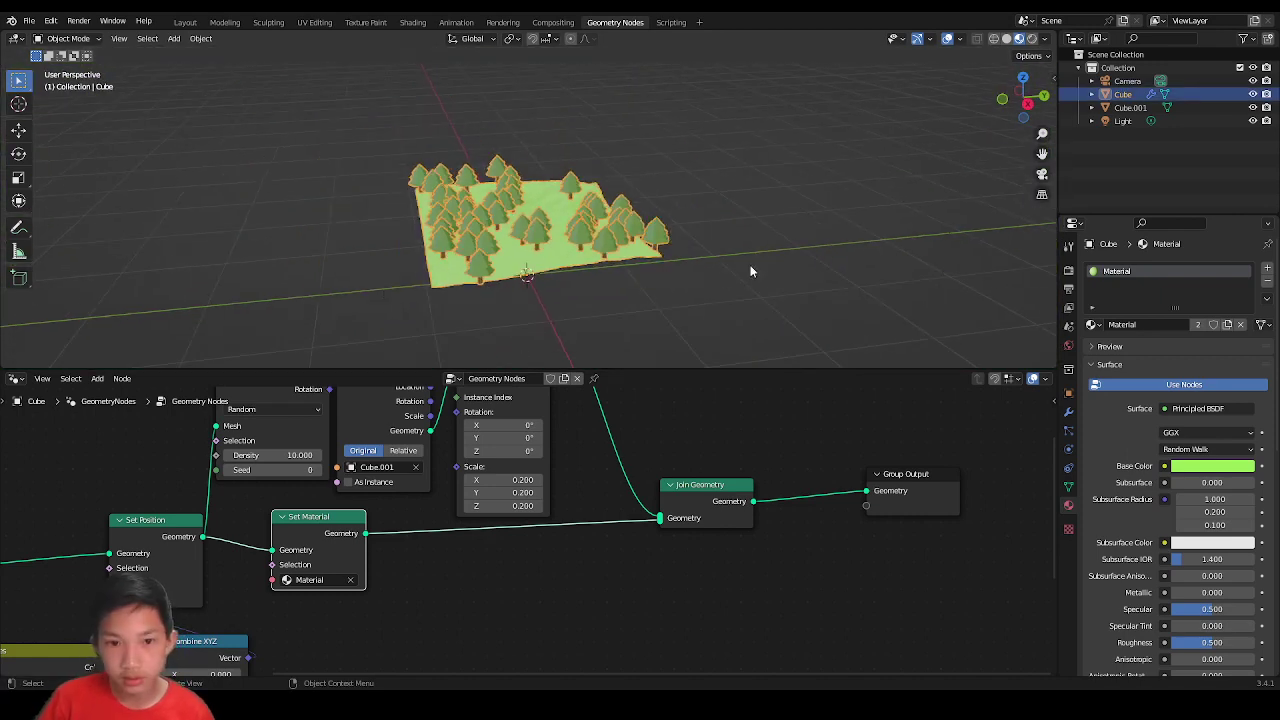
pyautogui.click(742, 279)
pyautogui.moveTo(715, 290); pyautogui.dragTo(767, 318, button='middle')
pyautogui.scroll(2, 767, 318)
pyautogui.click(1068, 269)
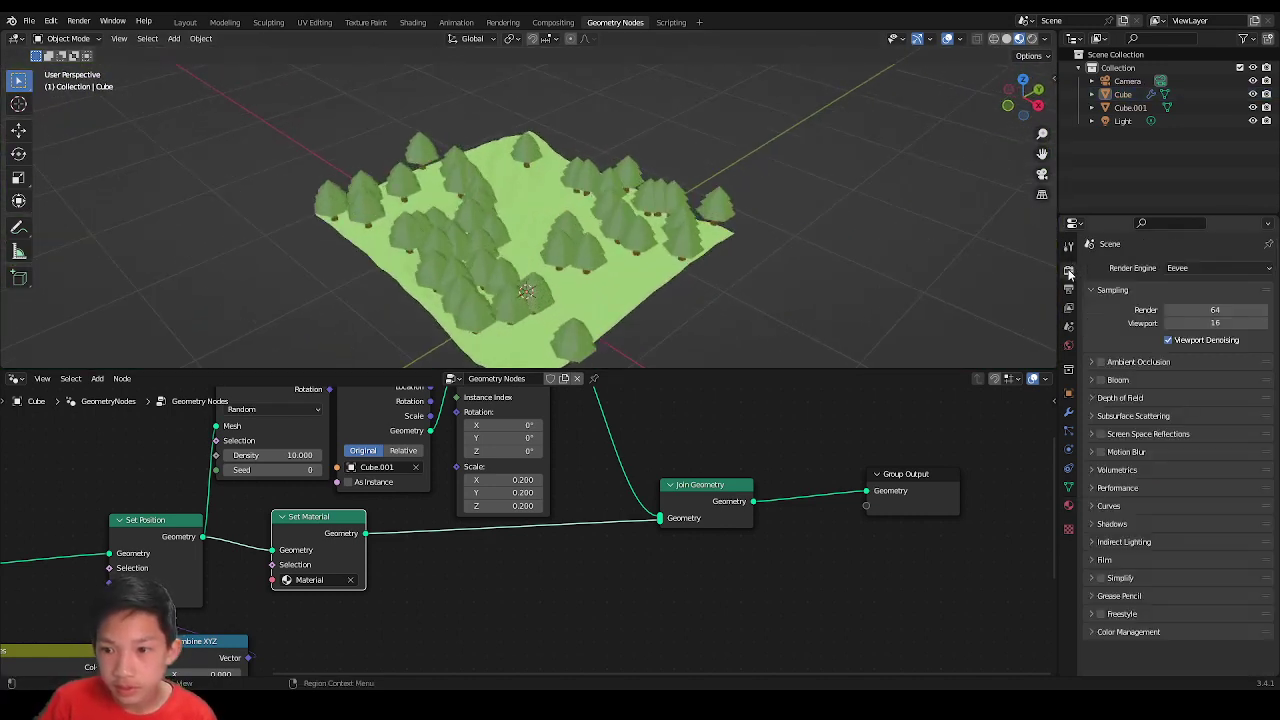
pyautogui.click(1185, 268)
pyautogui.click(1180, 313)
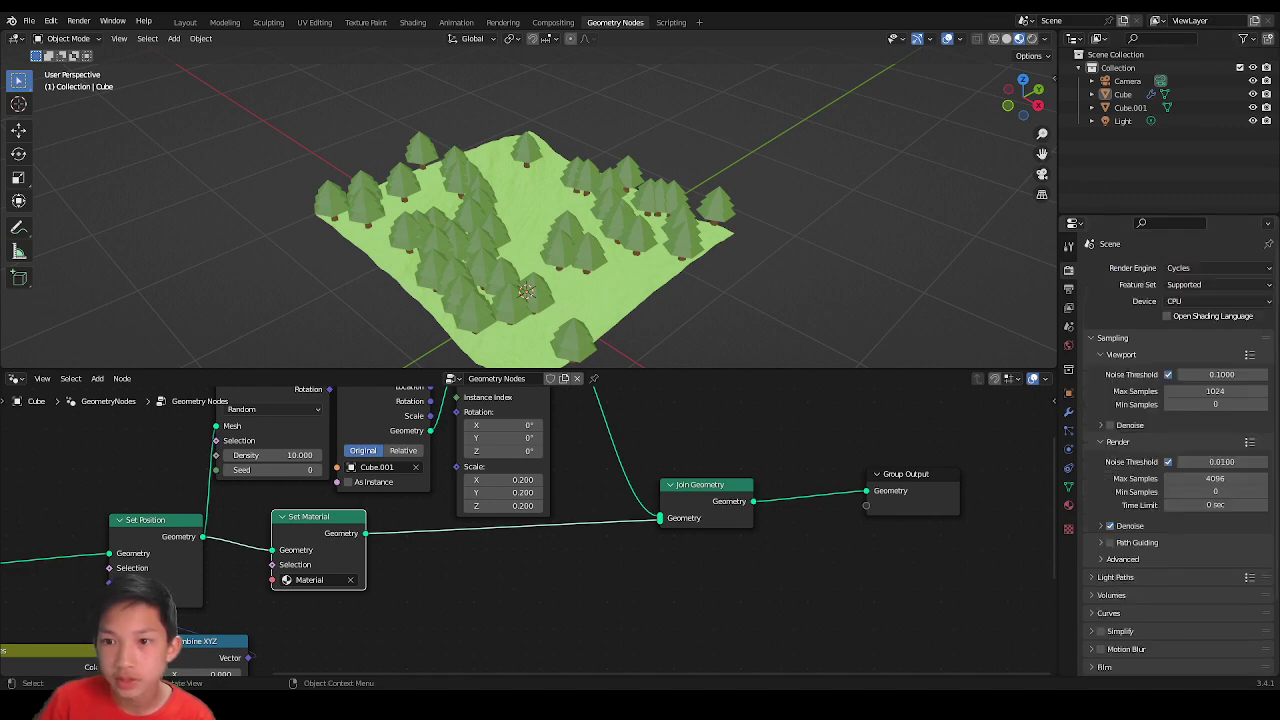
# Step: Open the Layout workspace, switch its viewport to Rendered shading and view the forest up close from a low angle
pyautogui.click(195, 23)
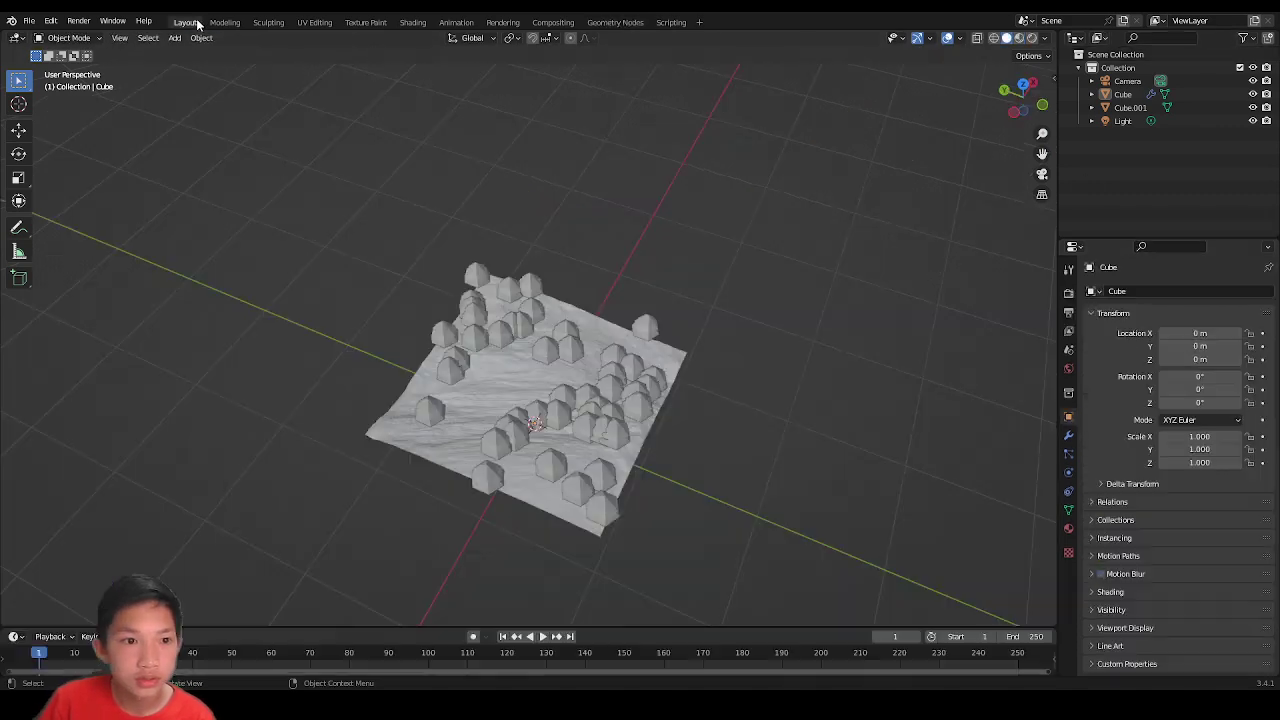
pyautogui.click(1031, 38)
pyautogui.moveTo(817, 200); pyautogui.dragTo(811, 176, button='middle')
pyautogui.scroll(5, 811, 176)
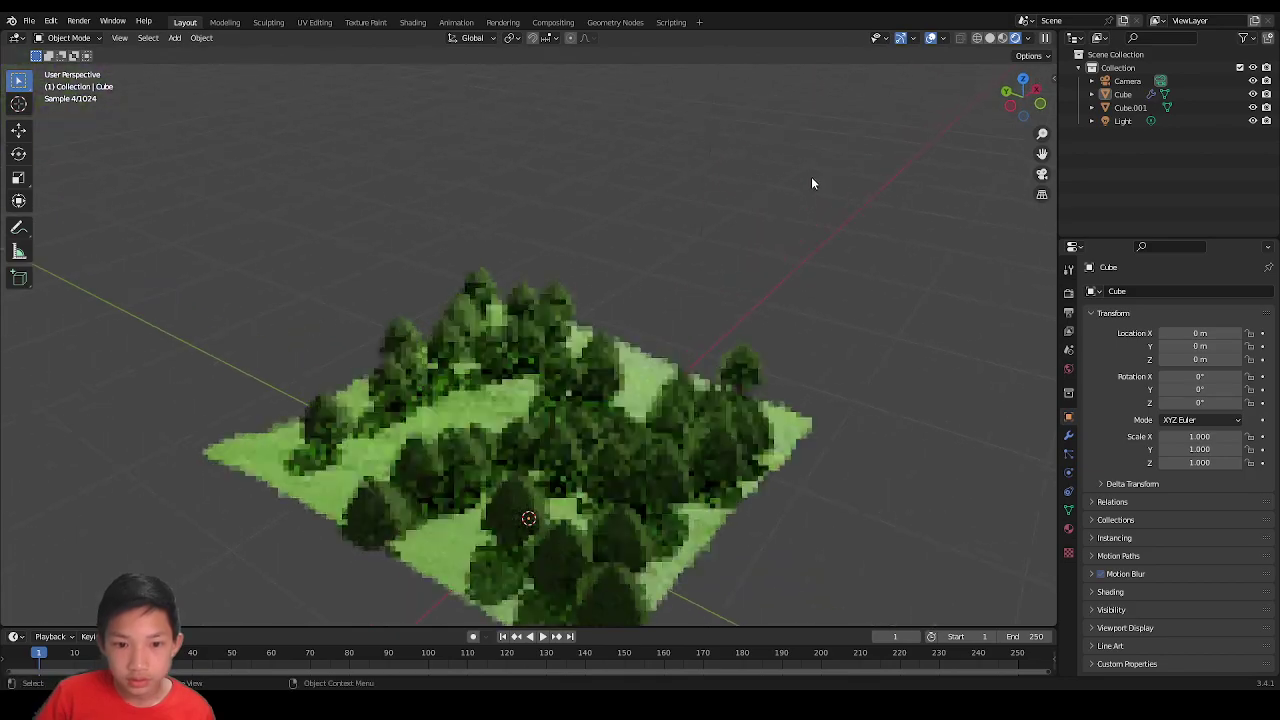
pyautogui.moveTo(763, 220)
pyautogui.mouseDown(button='middle')
pyautogui.moveTo(845, 208)
pyautogui.moveTo(831, 262)
pyautogui.moveTo(808, 200)
pyautogui.moveTo(851, 203)
pyautogui.moveTo(843, 240)
pyautogui.mouseUp(button='middle')
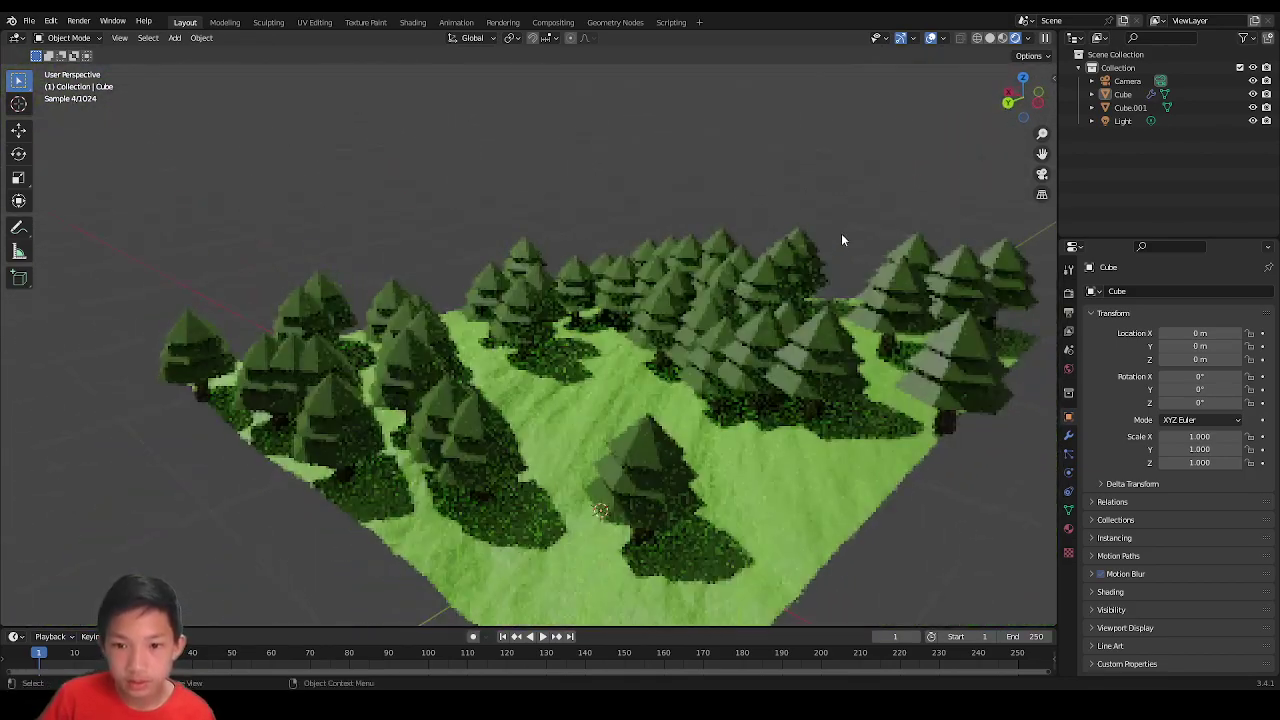